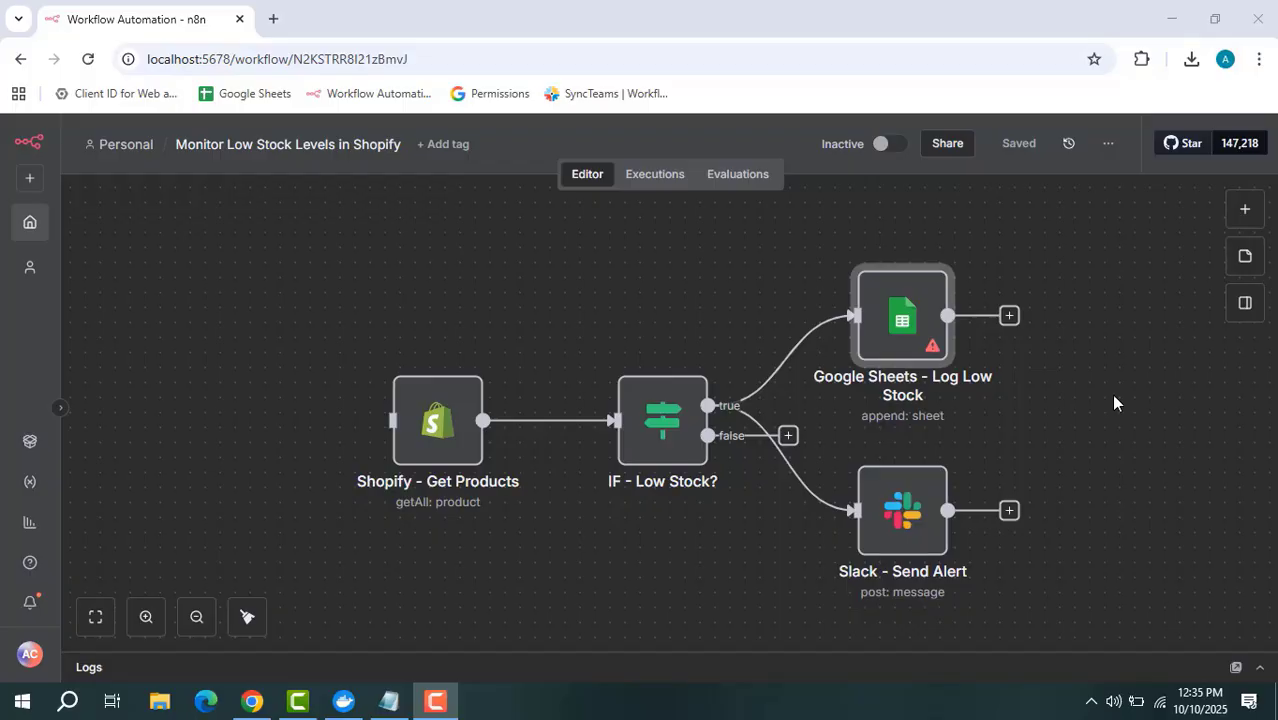
# Step: Review the parameters of the Shopify - Get Products node and the IF - Low Stock? condition, including its full Value 1 expression
pyautogui.doubleClick(424, 436)
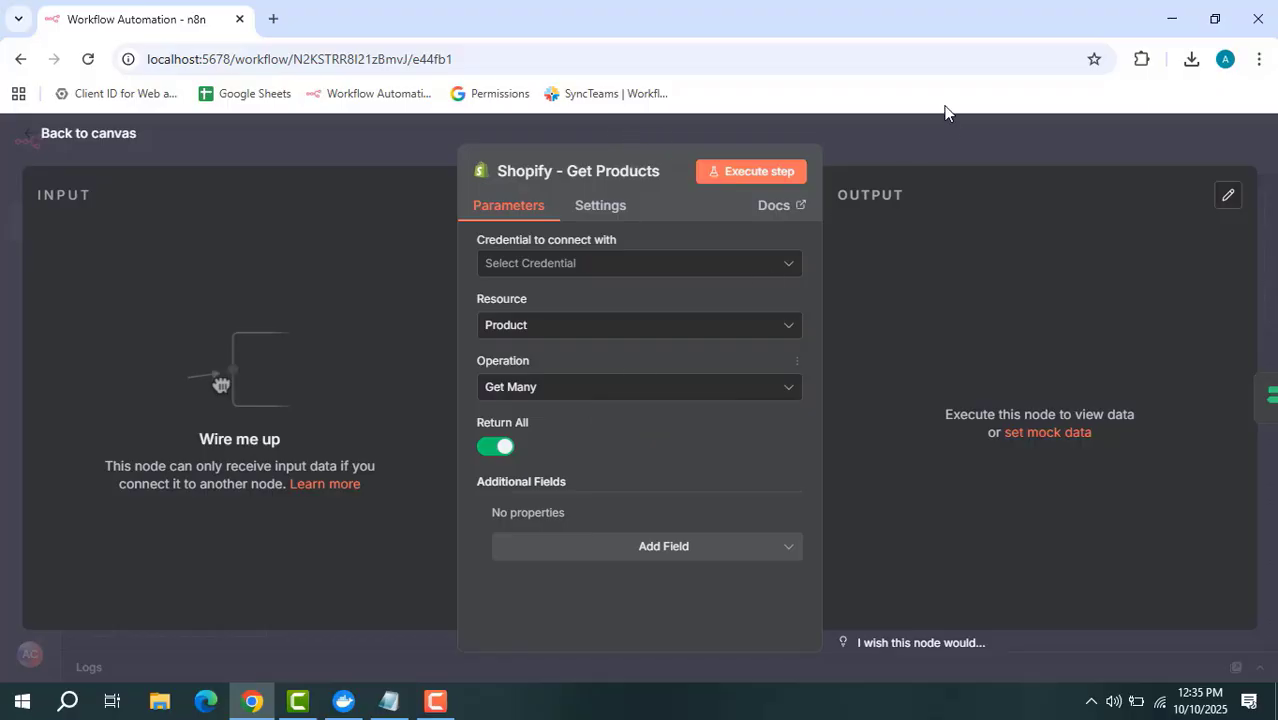
pyautogui.press('Escape')
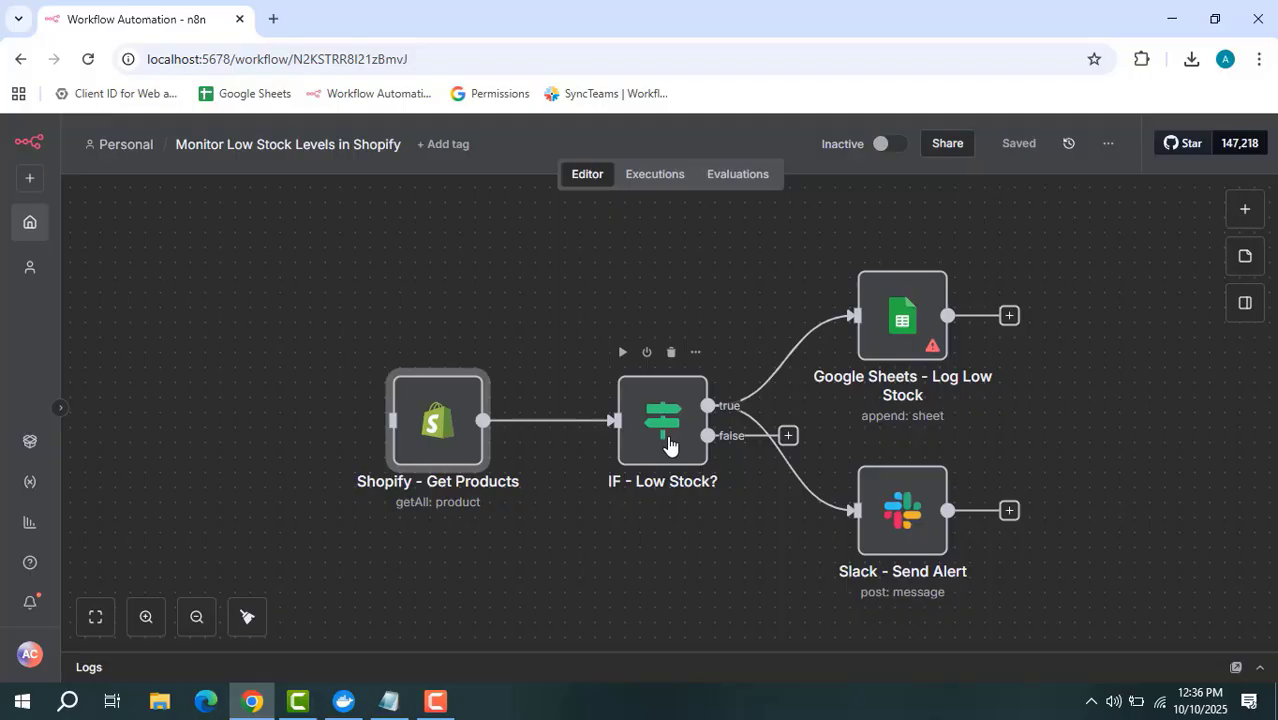
pyautogui.click(671, 443)
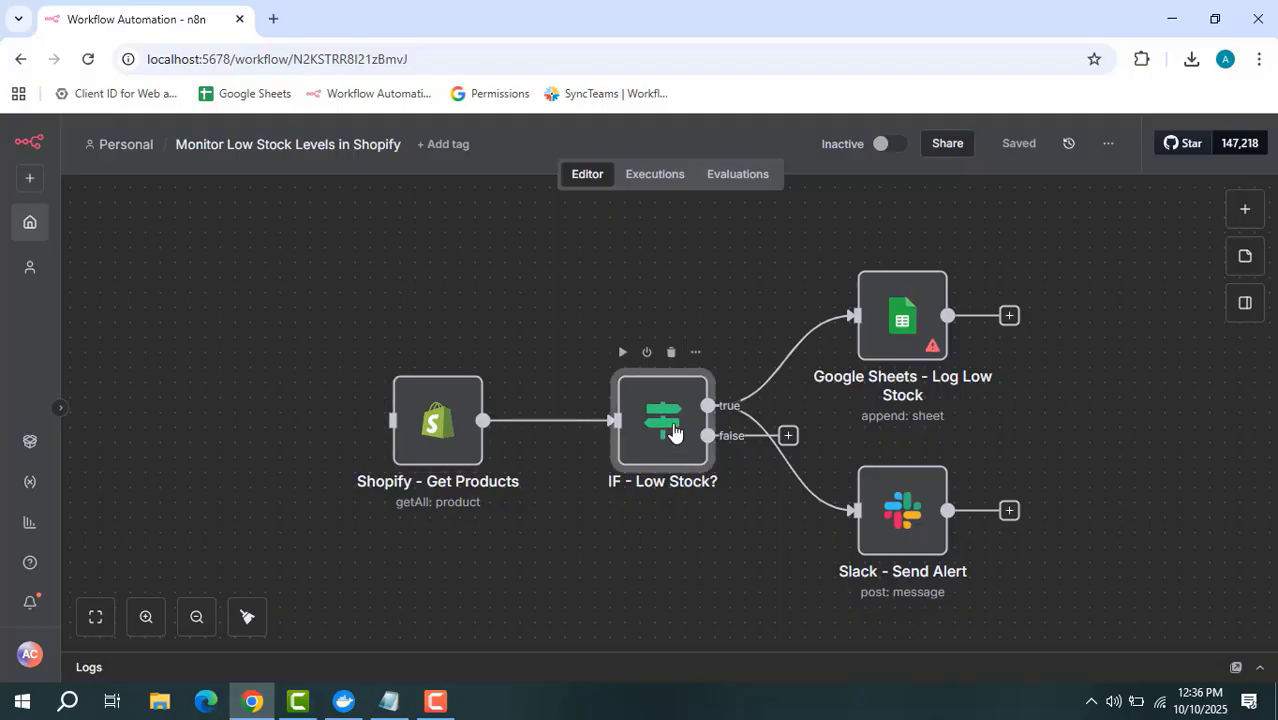
pyautogui.doubleClick(674, 431)
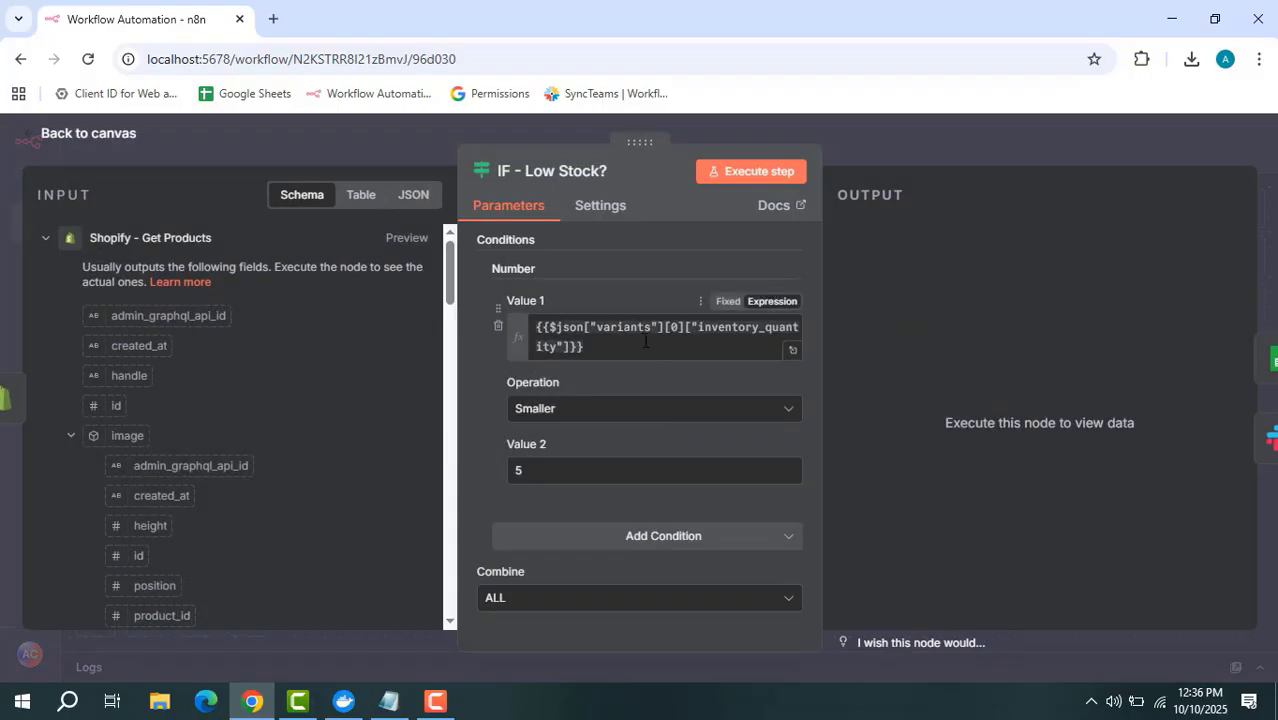
pyautogui.click(792, 350)
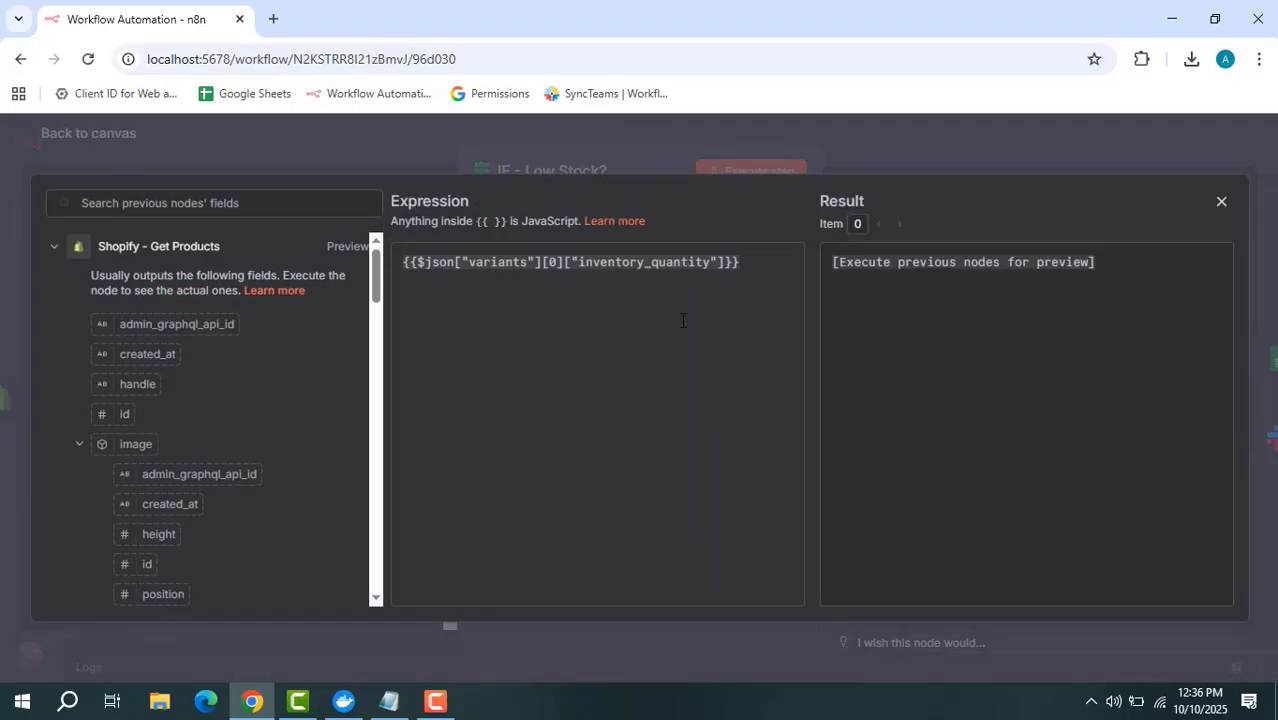
pyautogui.click(1217, 203)
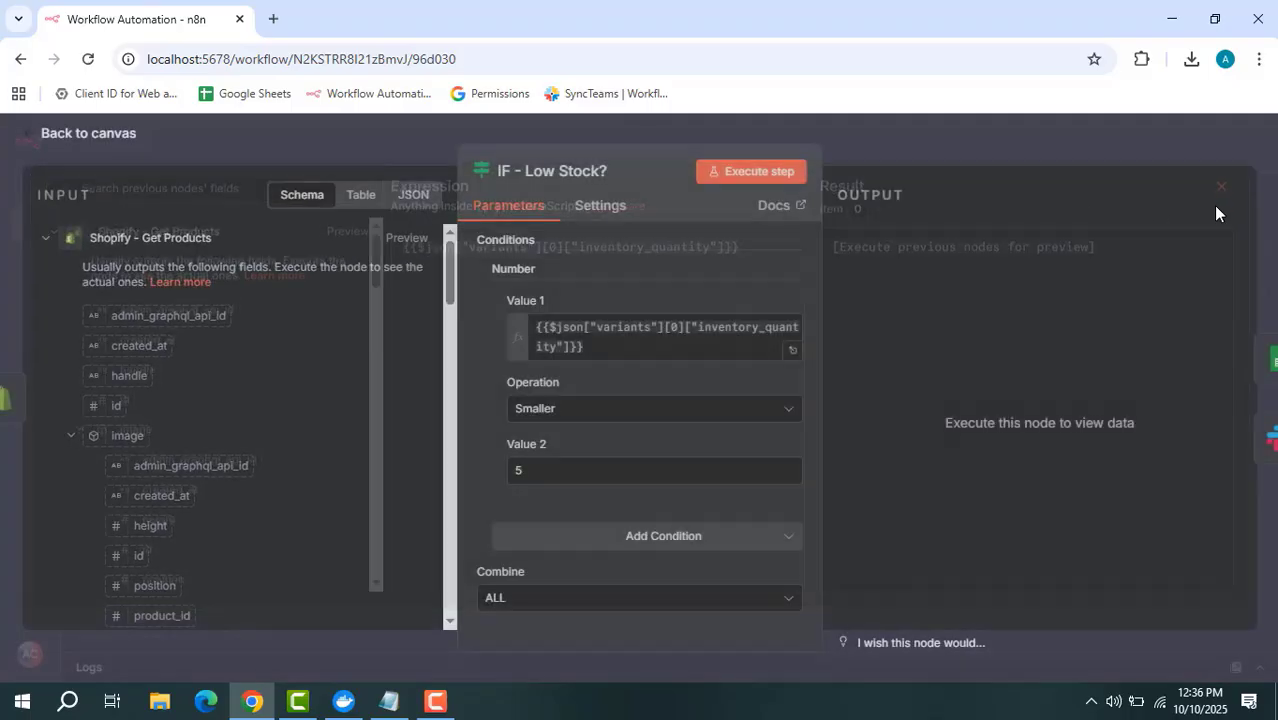
pyautogui.click(908, 147)
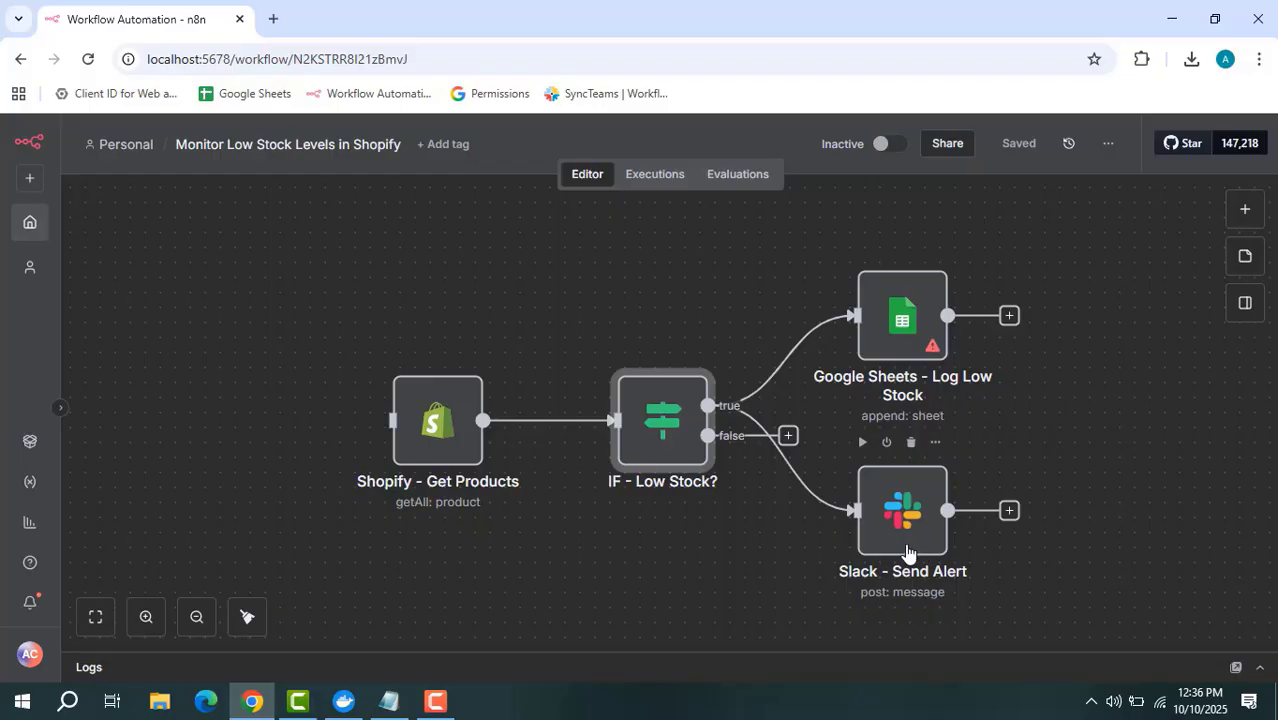
# Step: Examine the Google Sheets - Log Low Stock node's operation, spreadsheet ID, range and key row settings, then return to the canvas
pyautogui.moveTo(765, 438)
pyautogui.doubleClick(903, 310)
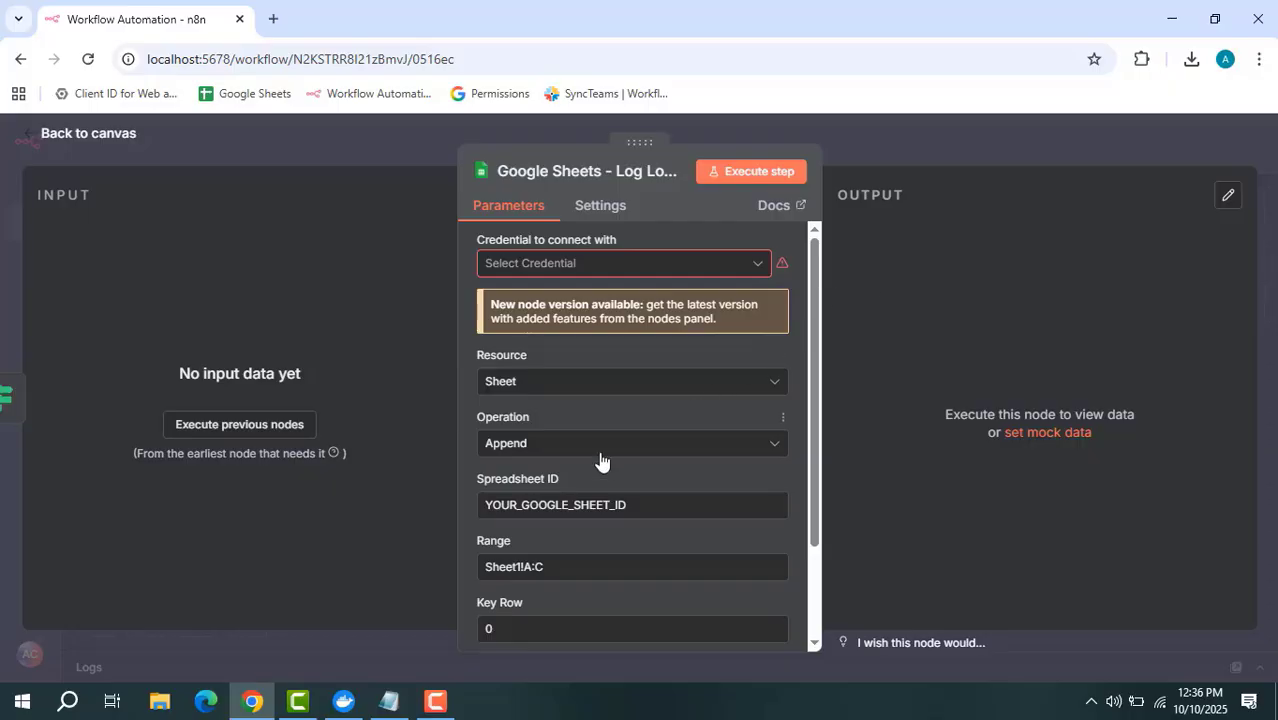
pyautogui.scroll(-1, 600, 460)
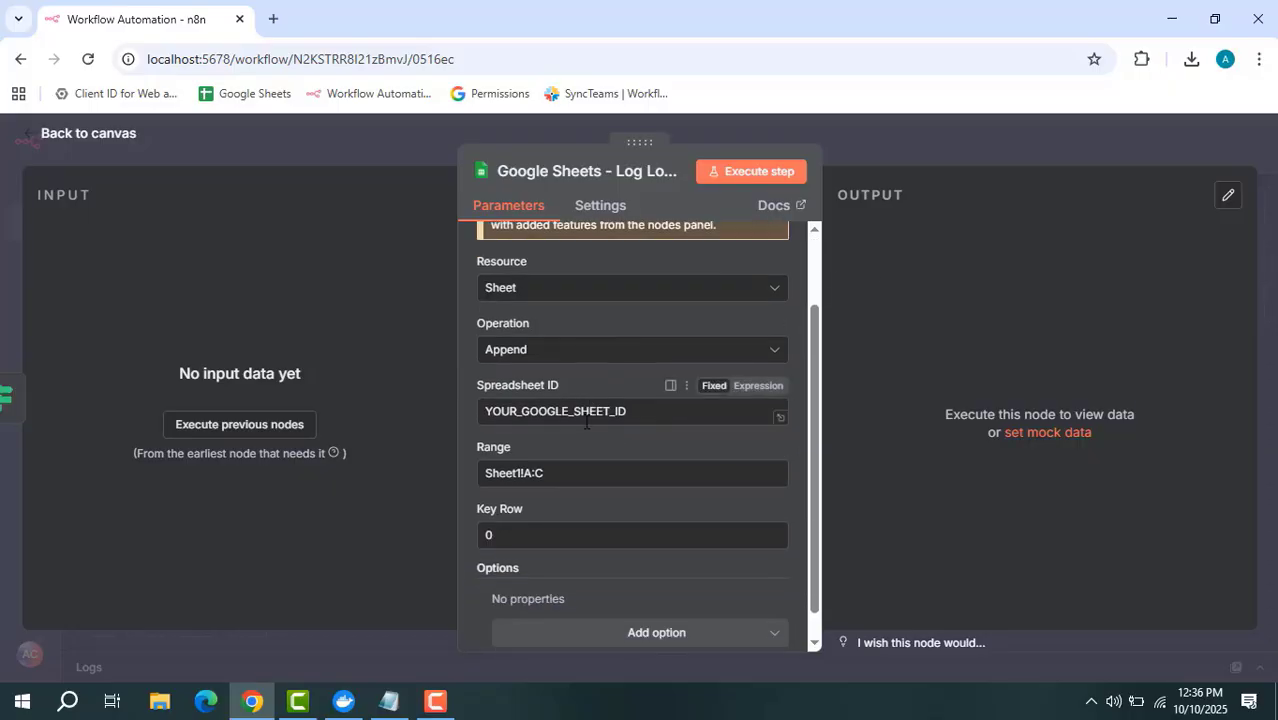
pyautogui.scroll(-1, 590, 424)
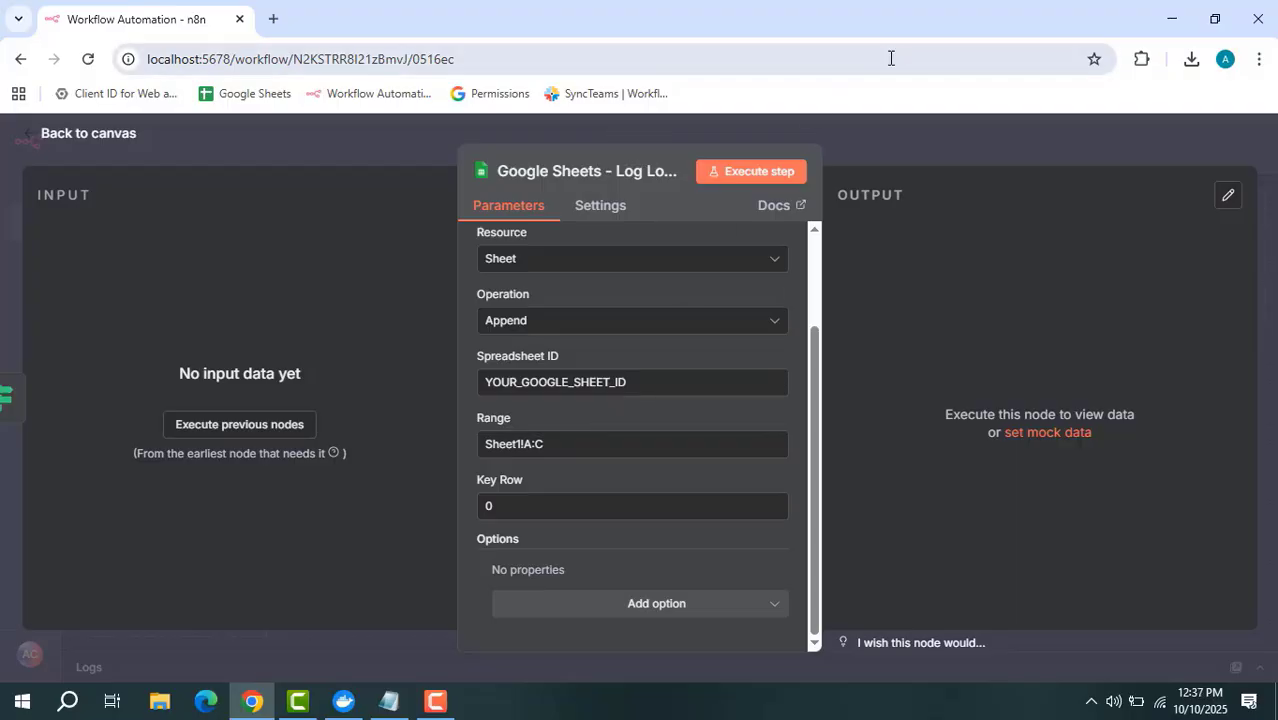
pyautogui.click(912, 135)
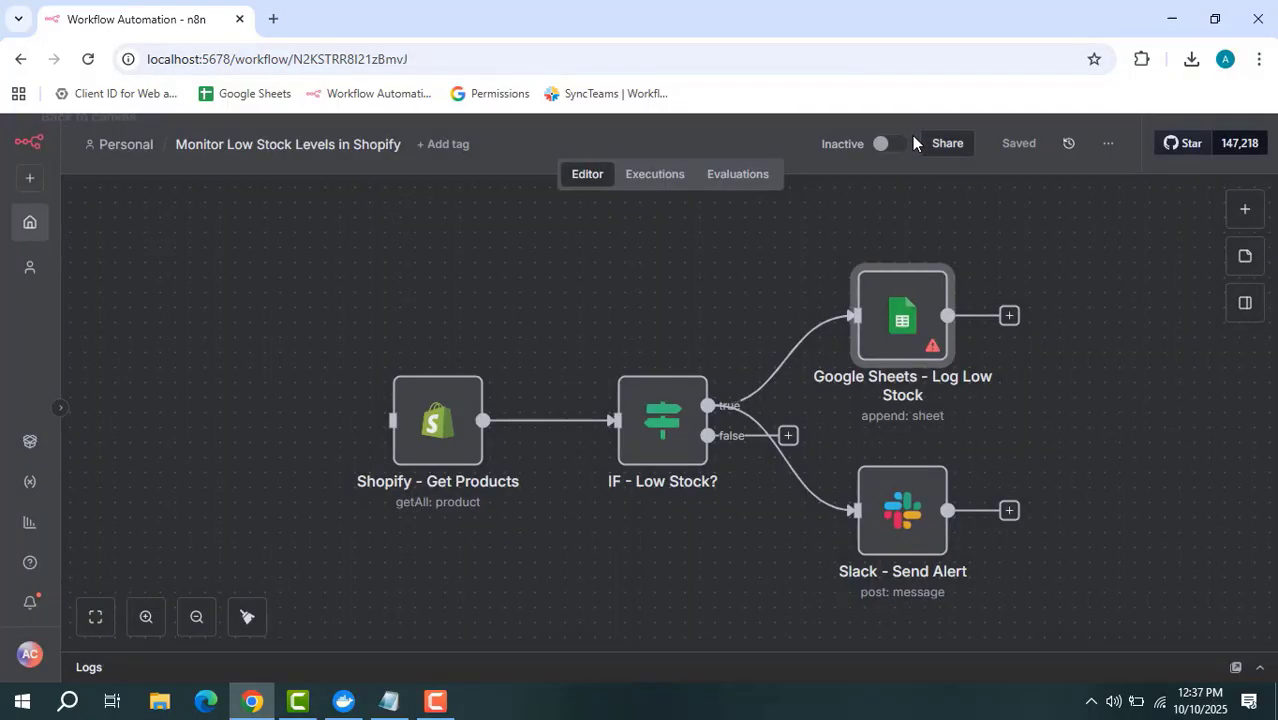
# Step: Inspect the Slack - Send Alert node's channel and view its full message text in the expanded editor
pyautogui.doubleClick(897, 521)
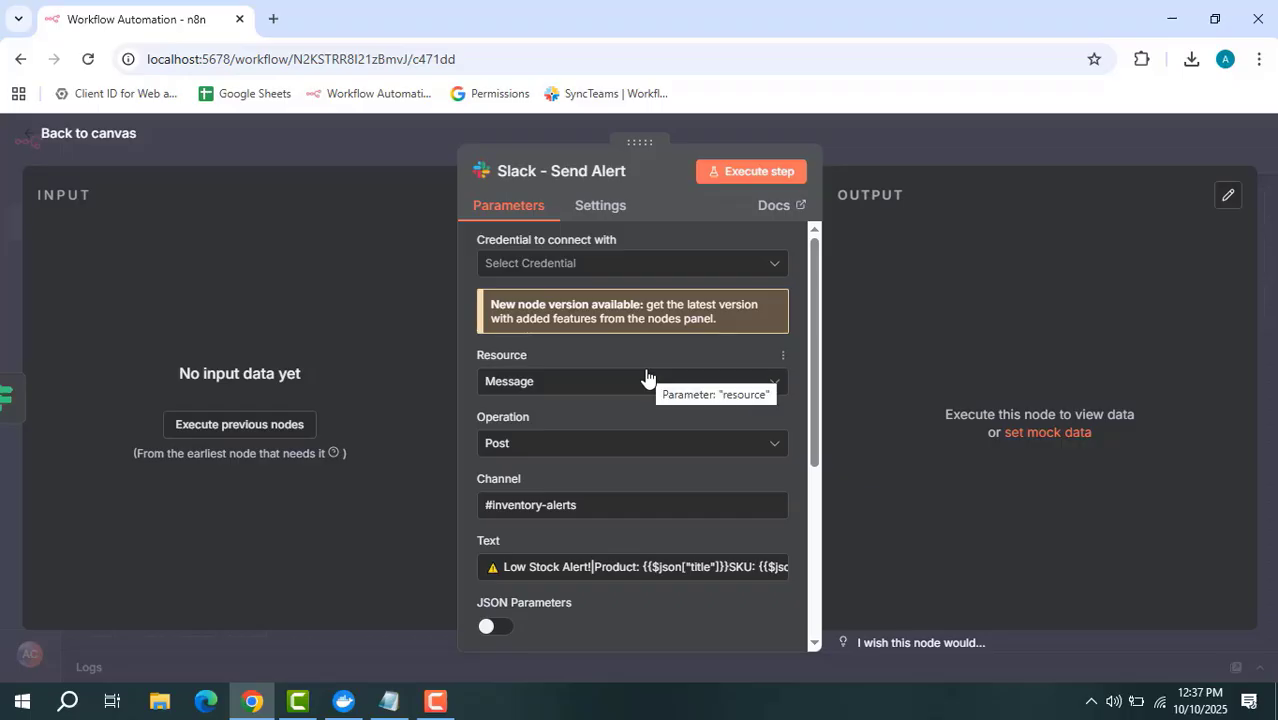
pyautogui.scroll(-4, 644, 378)
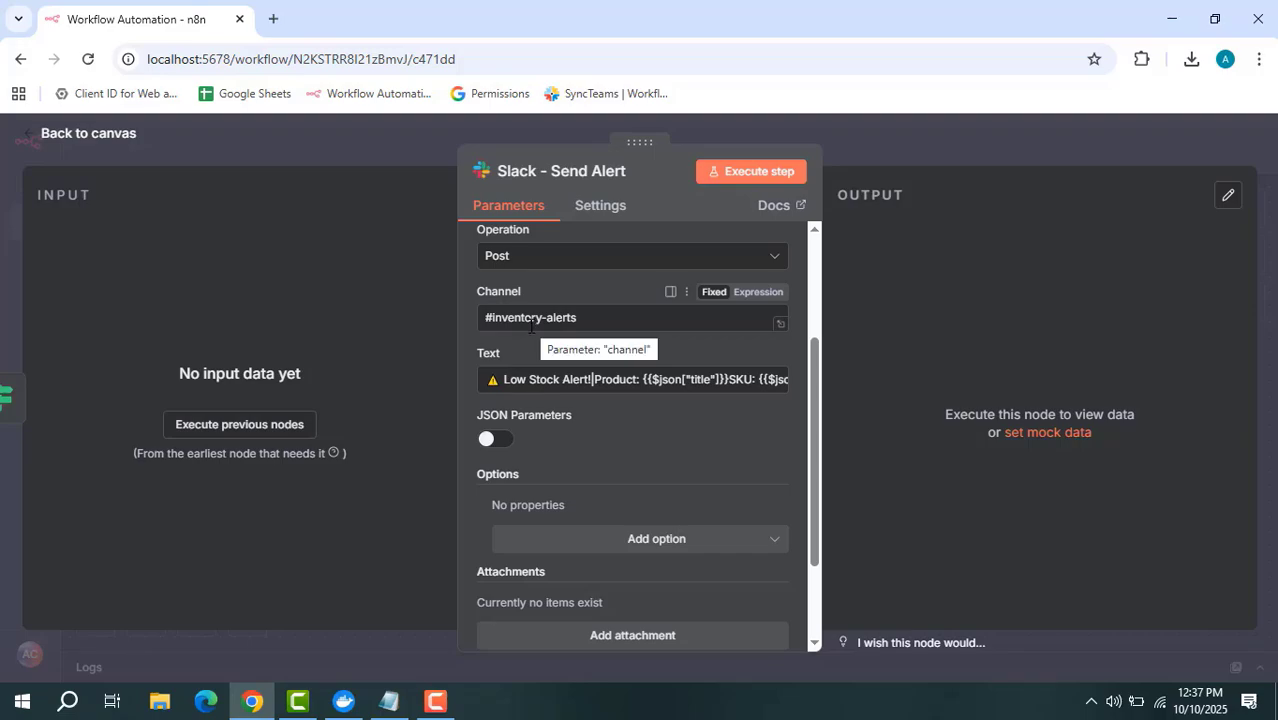
pyautogui.click(779, 402)
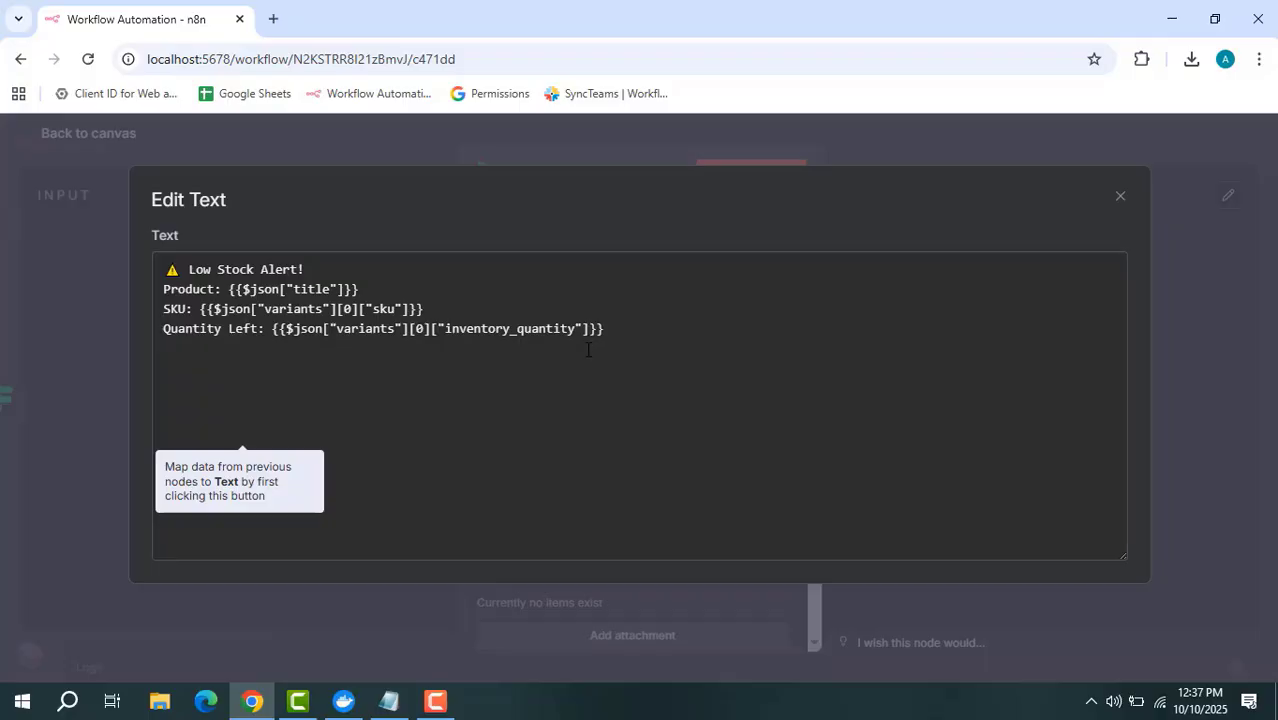
pyautogui.click(921, 132)
pyautogui.click(935, 162)
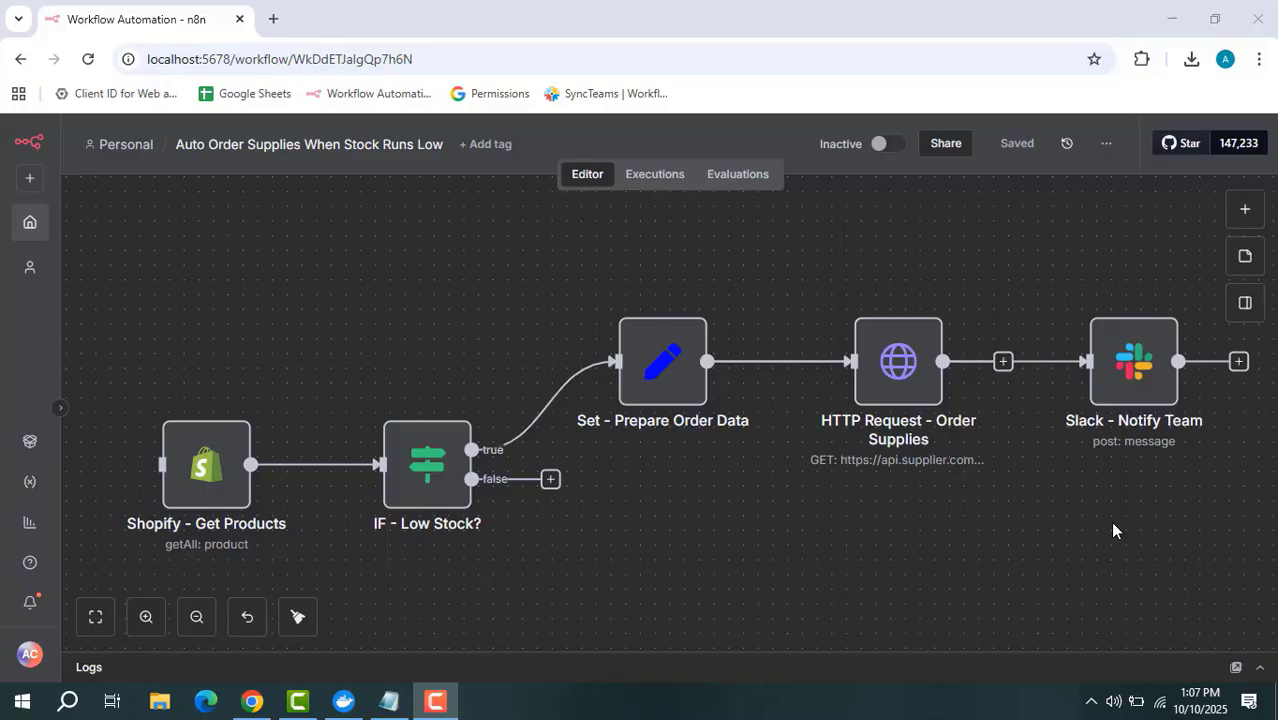
# Step: Check the Shopify - Get Products and IF - Low Stock? node parameters in the Auto Order Supplies When Stock Runs Low workflow
pyautogui.doubleClick(222, 482)
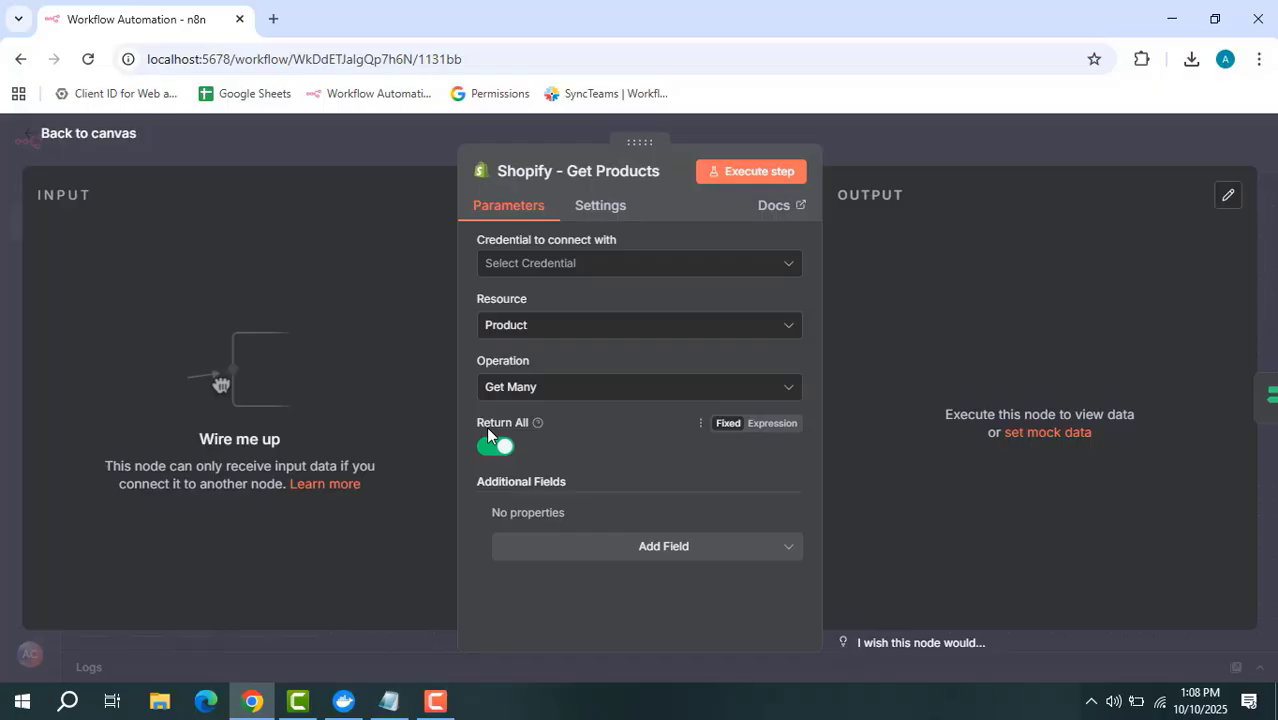
pyautogui.click(861, 138)
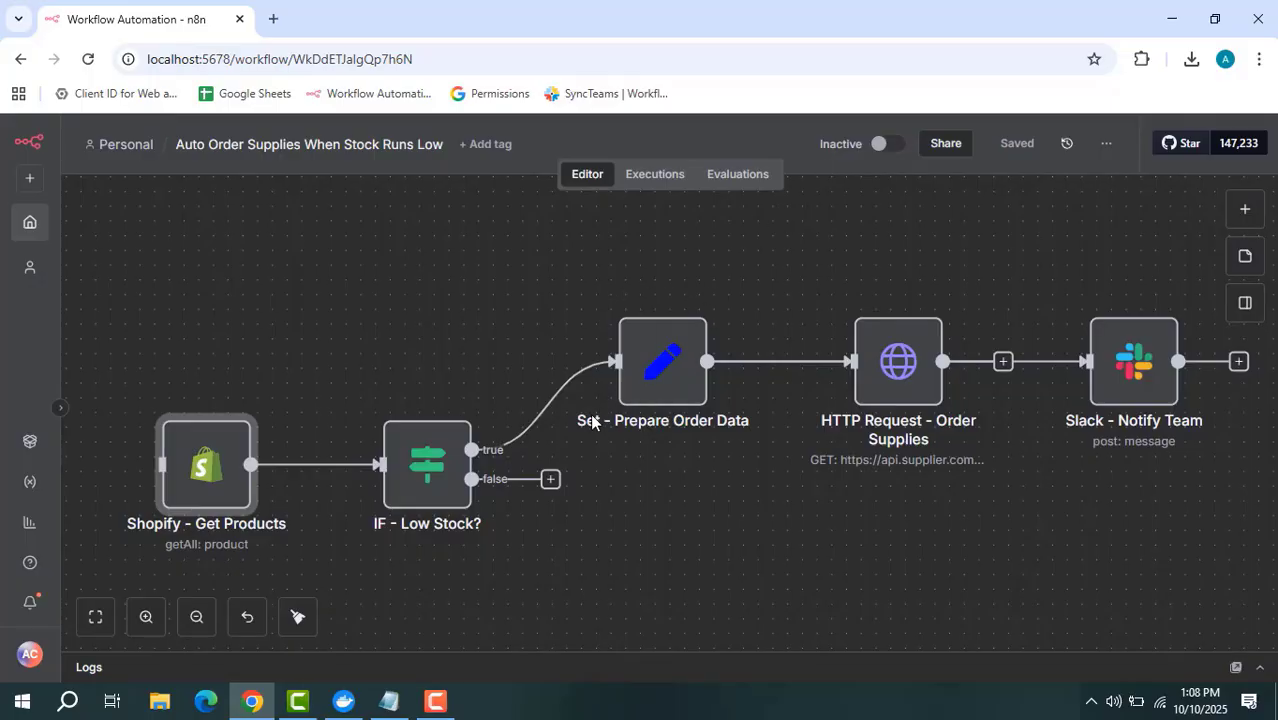
pyautogui.doubleClick(434, 485)
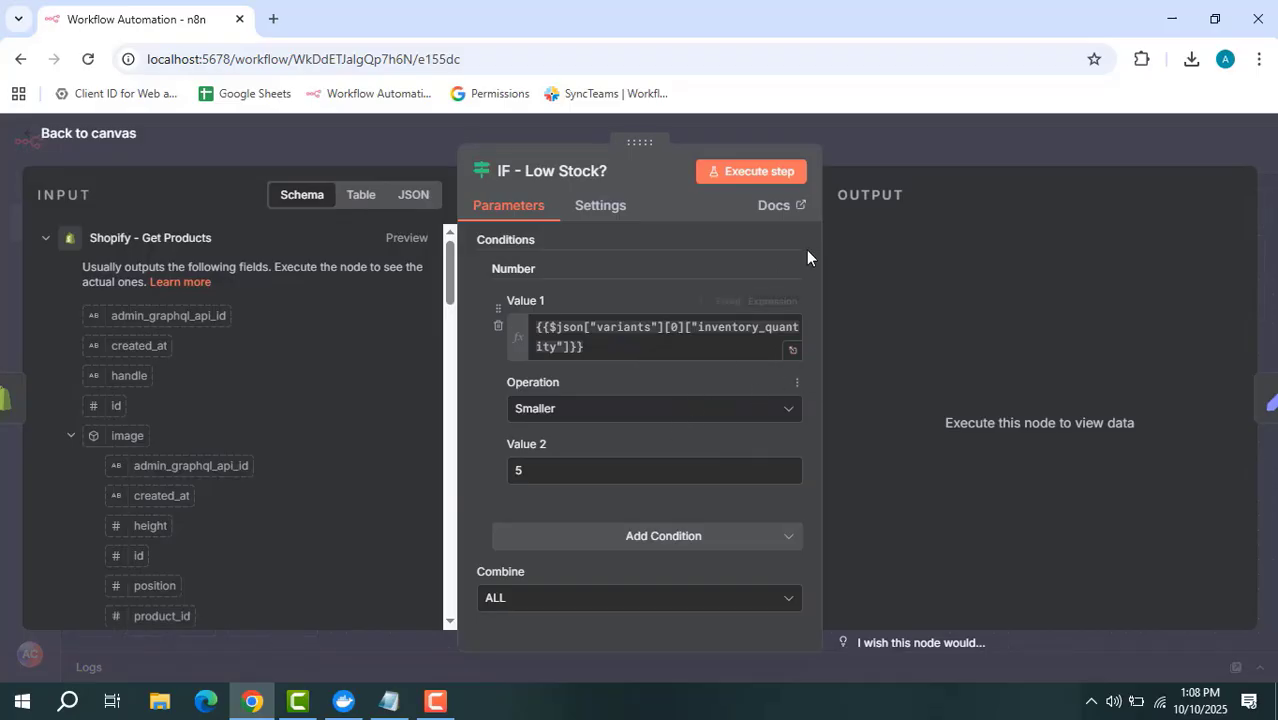
pyautogui.click(925, 144)
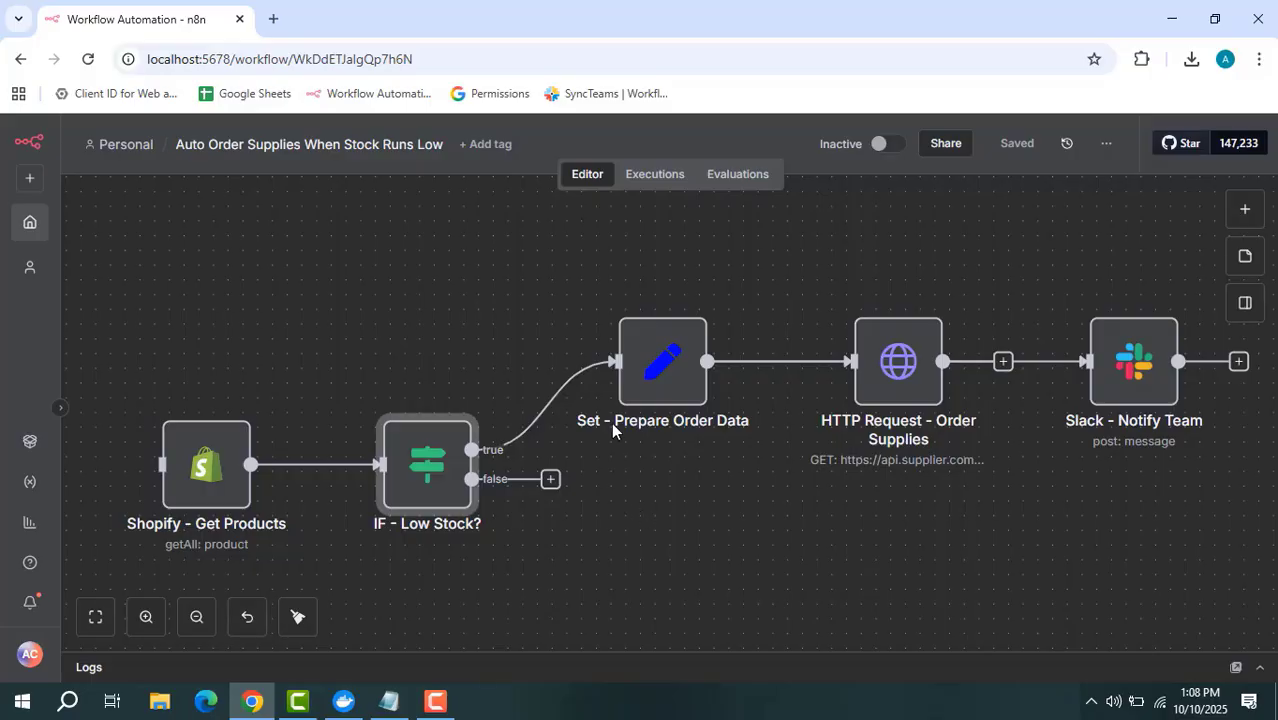
# Step: Review every name and value defined in the Set - Prepare Order Data node, from Product Name through Supplier Email
pyautogui.moveTo(670, 366)
pyautogui.doubleClick(670, 366)
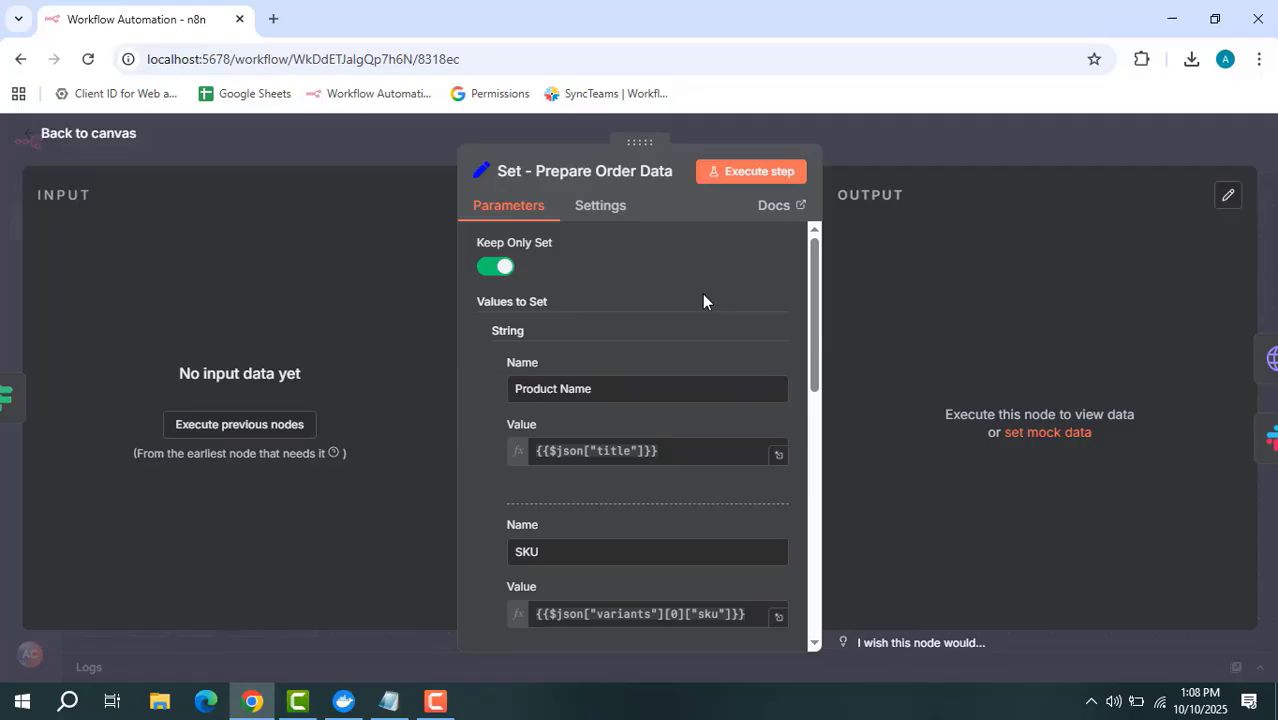
pyautogui.scroll(-2, 745, 318)
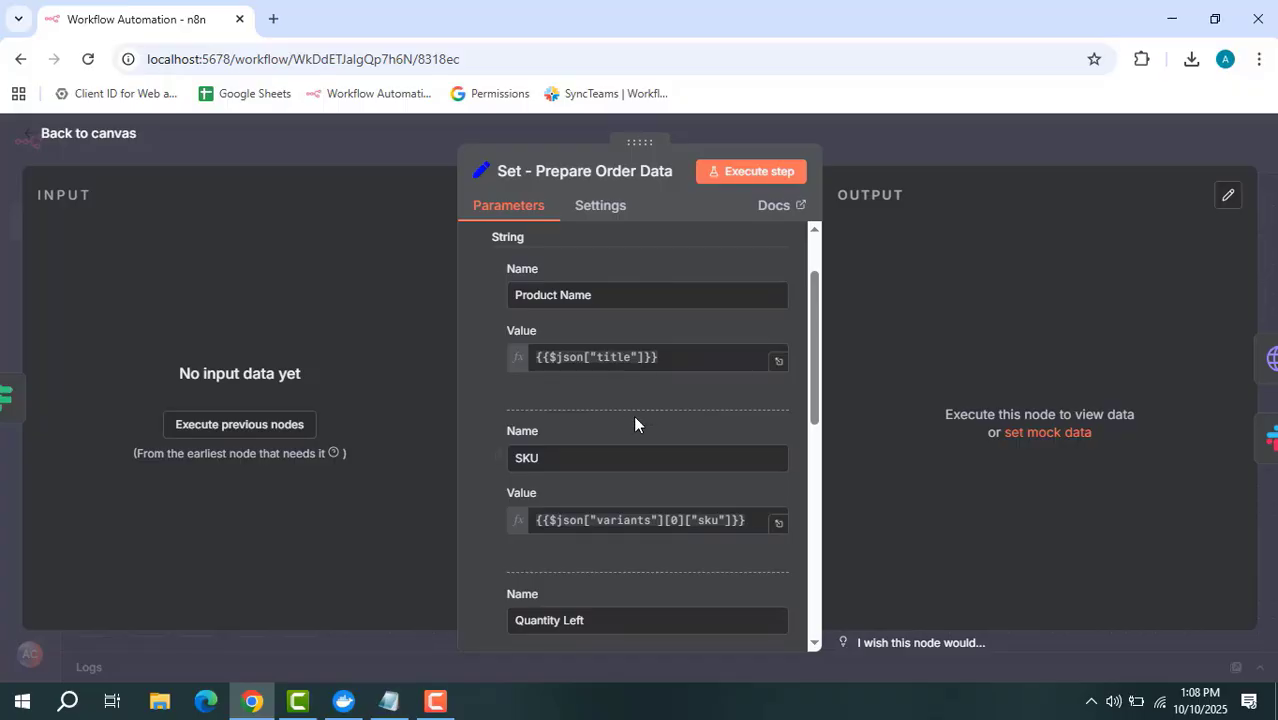
pyautogui.scroll(-2, 633, 418)
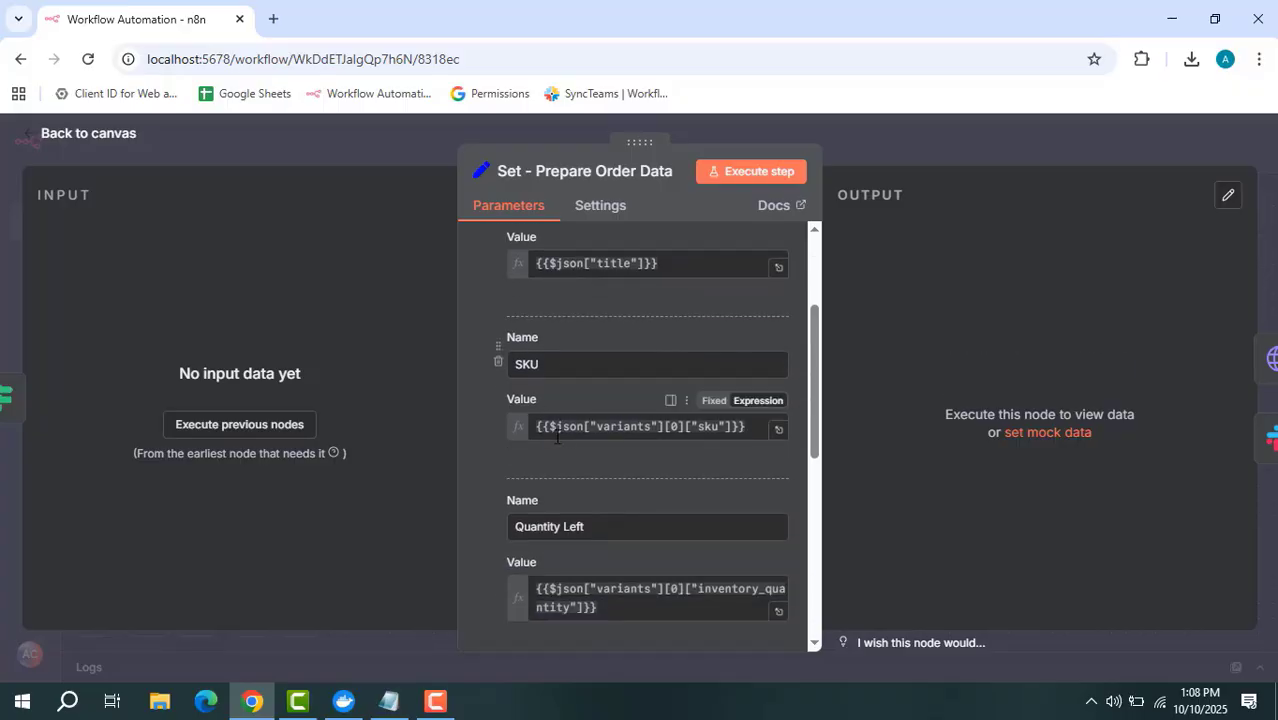
pyautogui.scroll(-2, 723, 434)
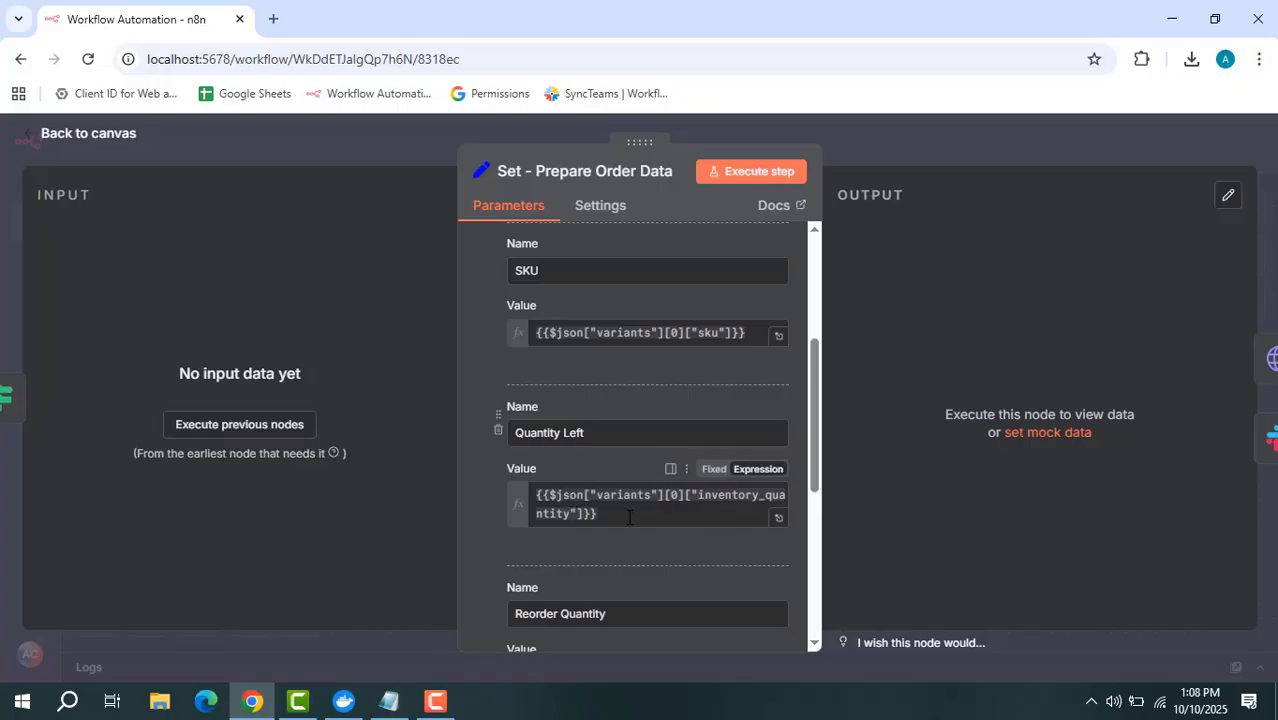
pyautogui.scroll(-4, 626, 505)
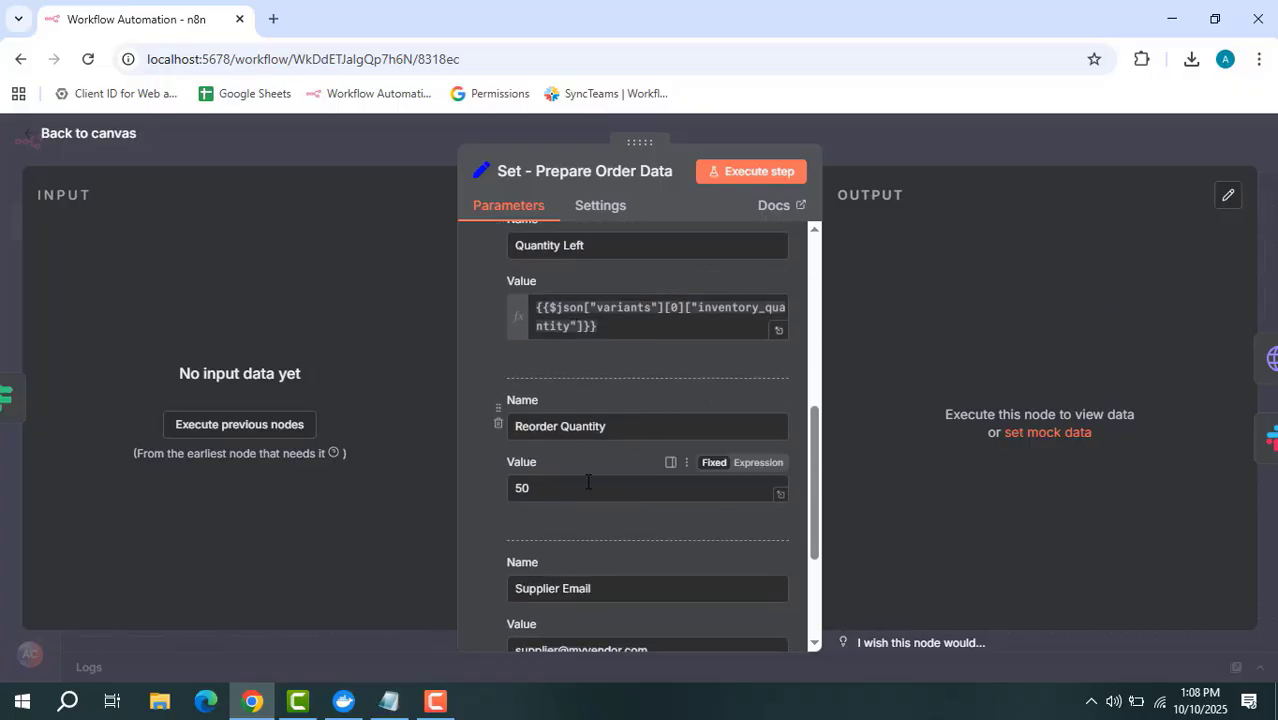
pyautogui.scroll(-4, 590, 480)
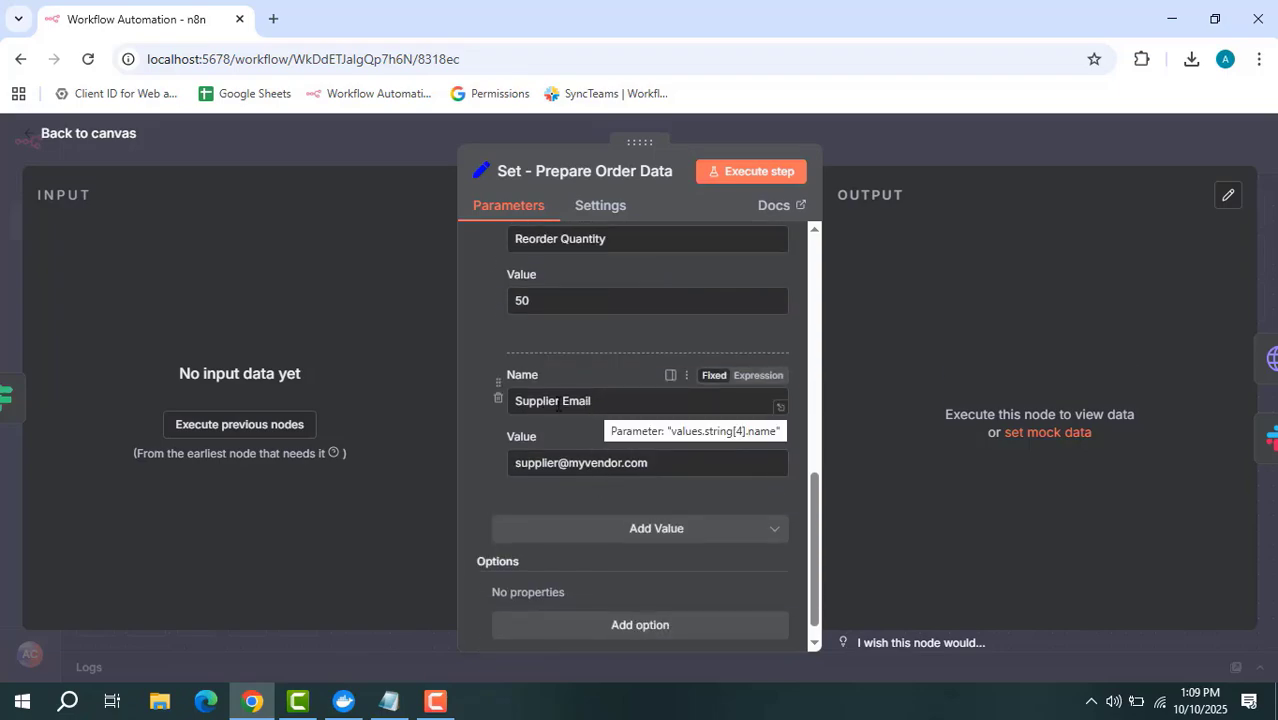
pyautogui.scroll(-1, 639, 462)
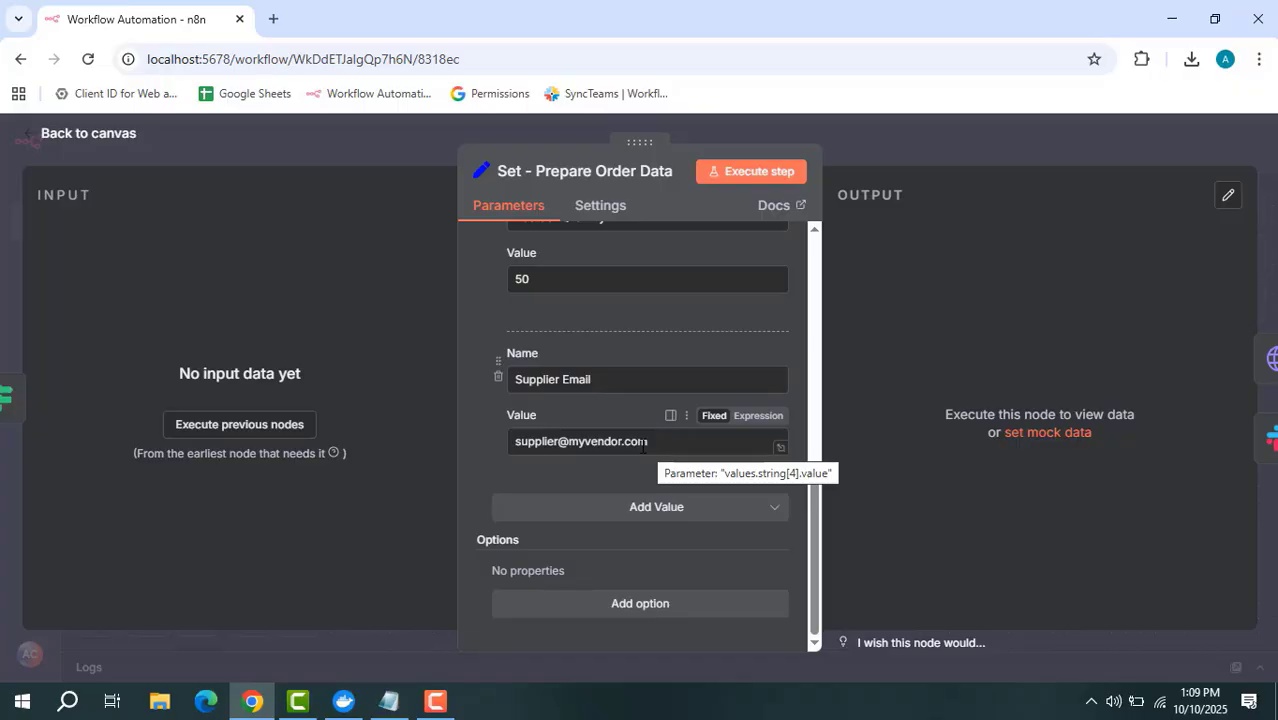
pyautogui.click(861, 148)
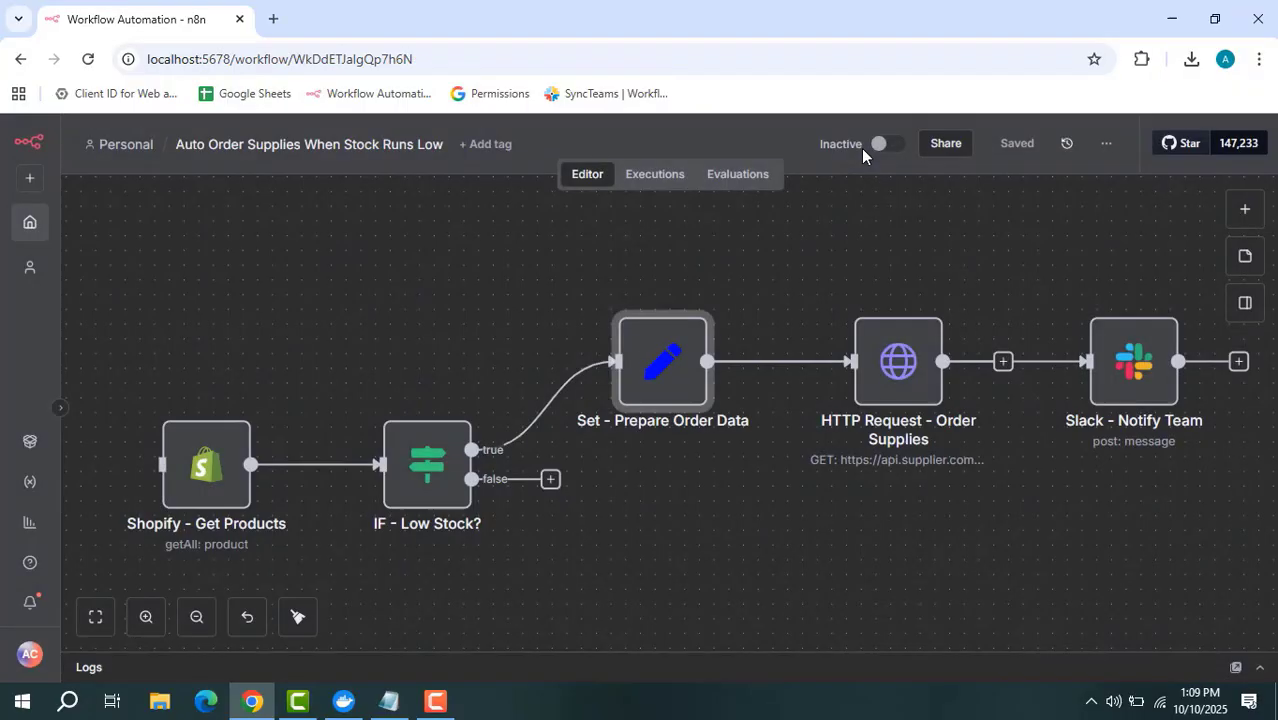
# Step: Set the request method of the HTTP Request - Order Supplies node to POST and return to the canvas
pyautogui.hscroll(4, 896, 265)
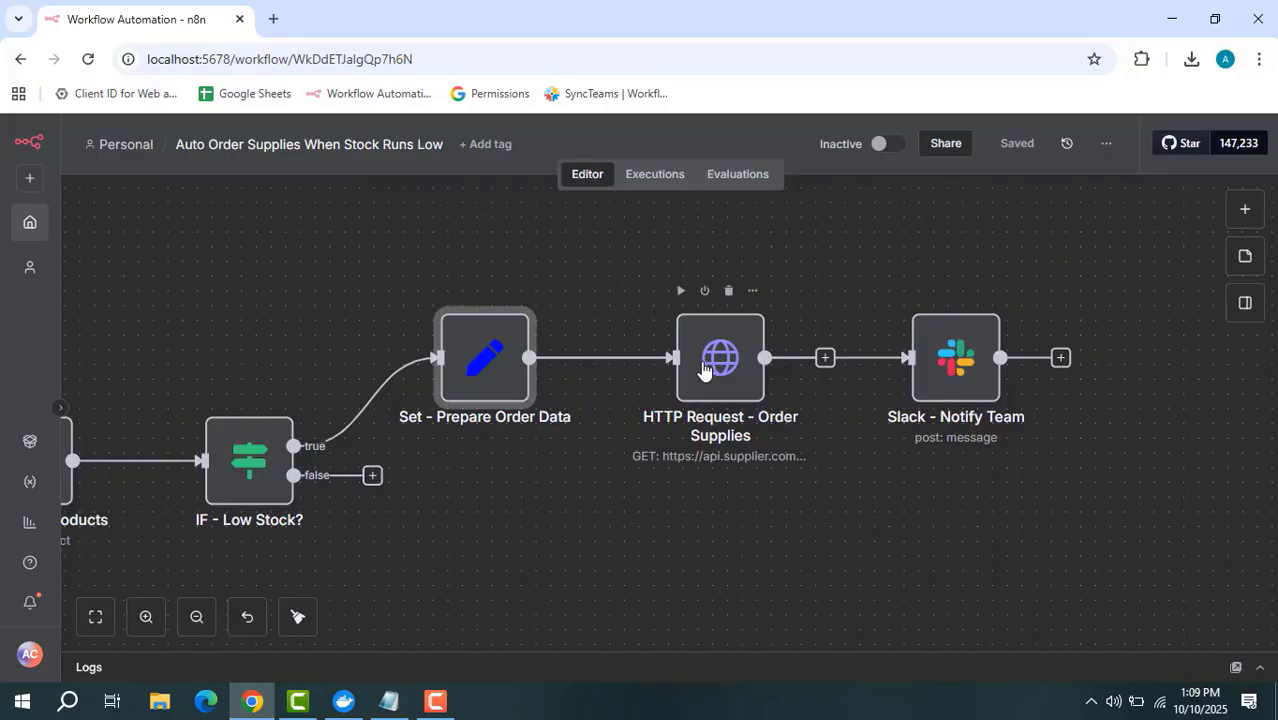
pyautogui.doubleClick(703, 370)
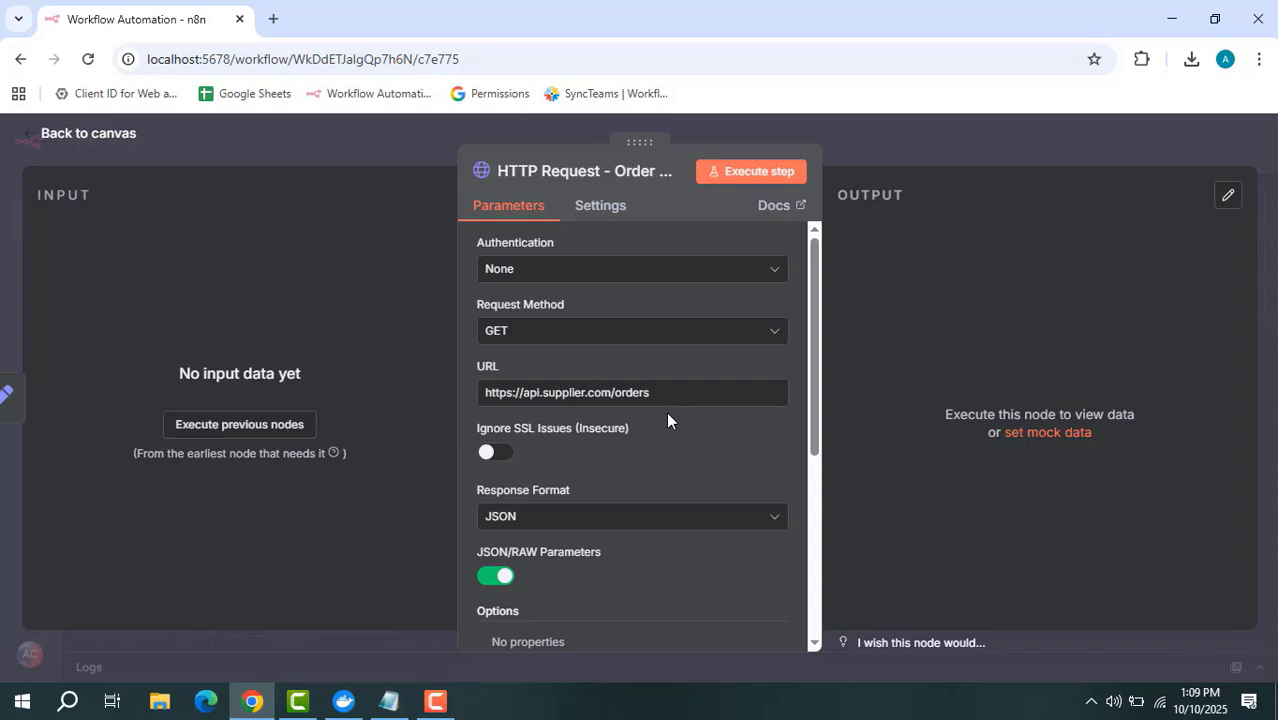
pyautogui.click(641, 340)
pyautogui.click(542, 538)
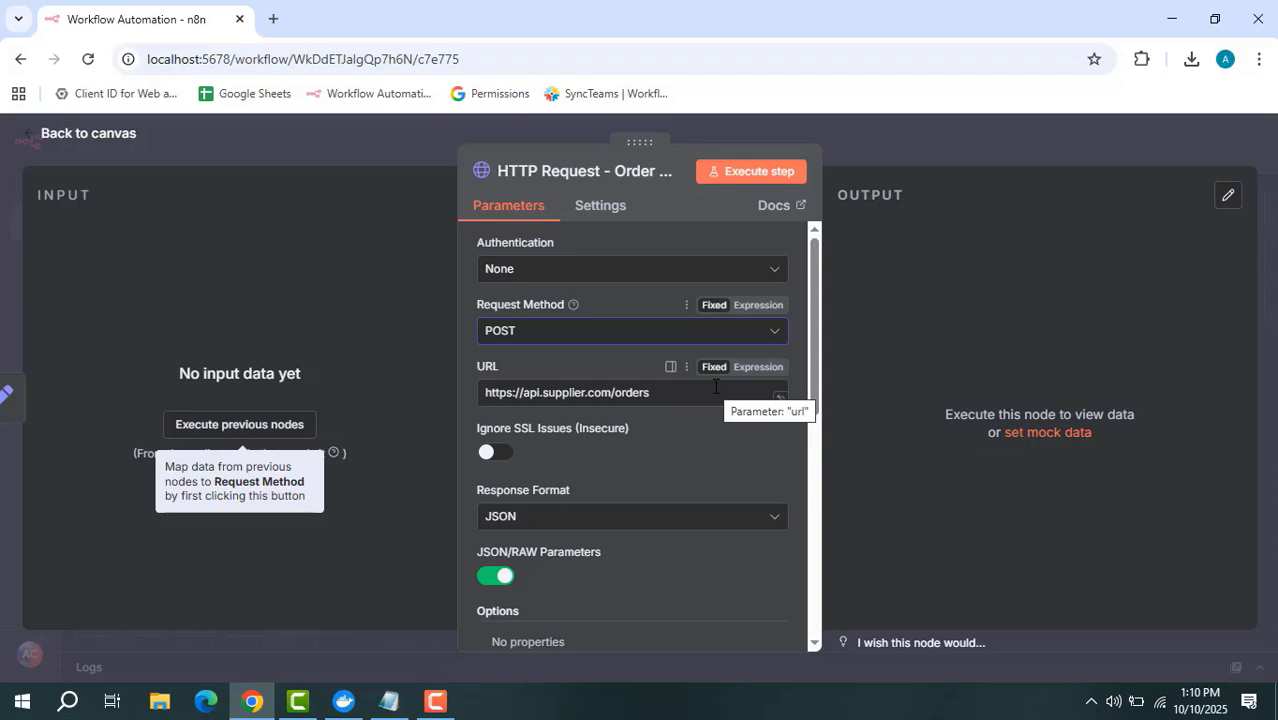
pyautogui.click(872, 129)
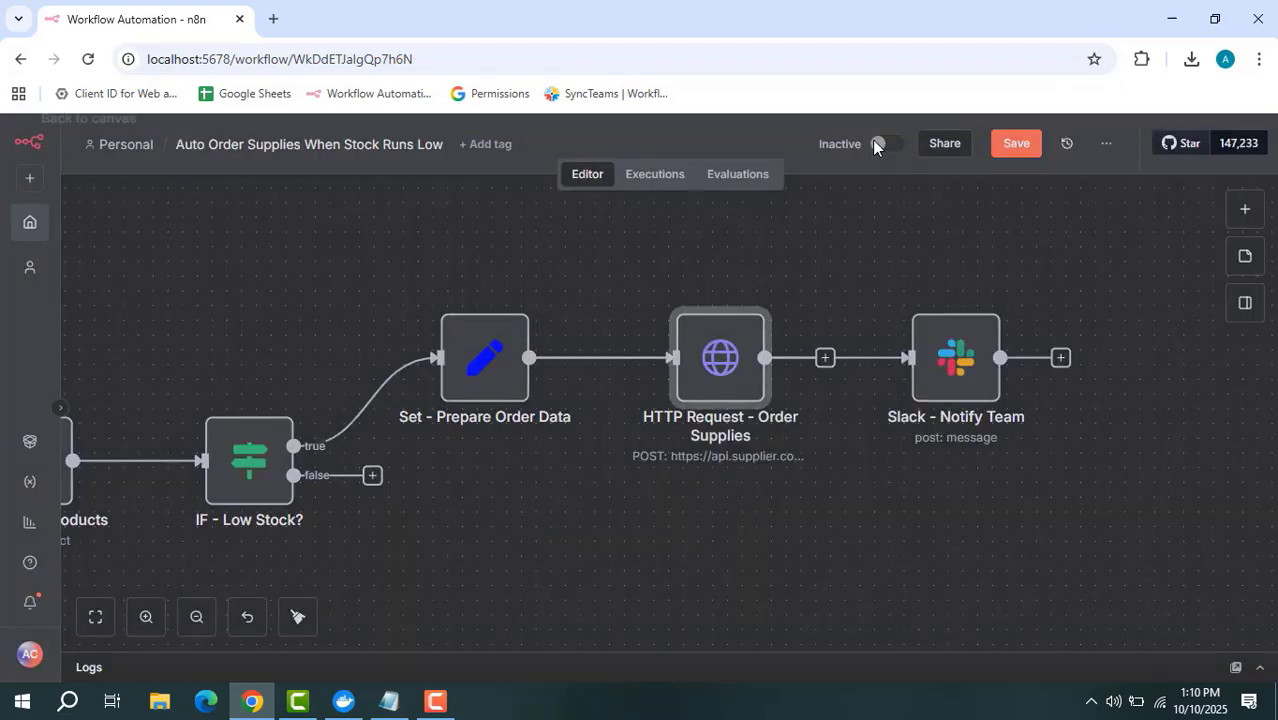
# Step: Inspect the Slack - Notify Team node's channel and read its full message text in the expanded editor
pyautogui.click(948, 368)
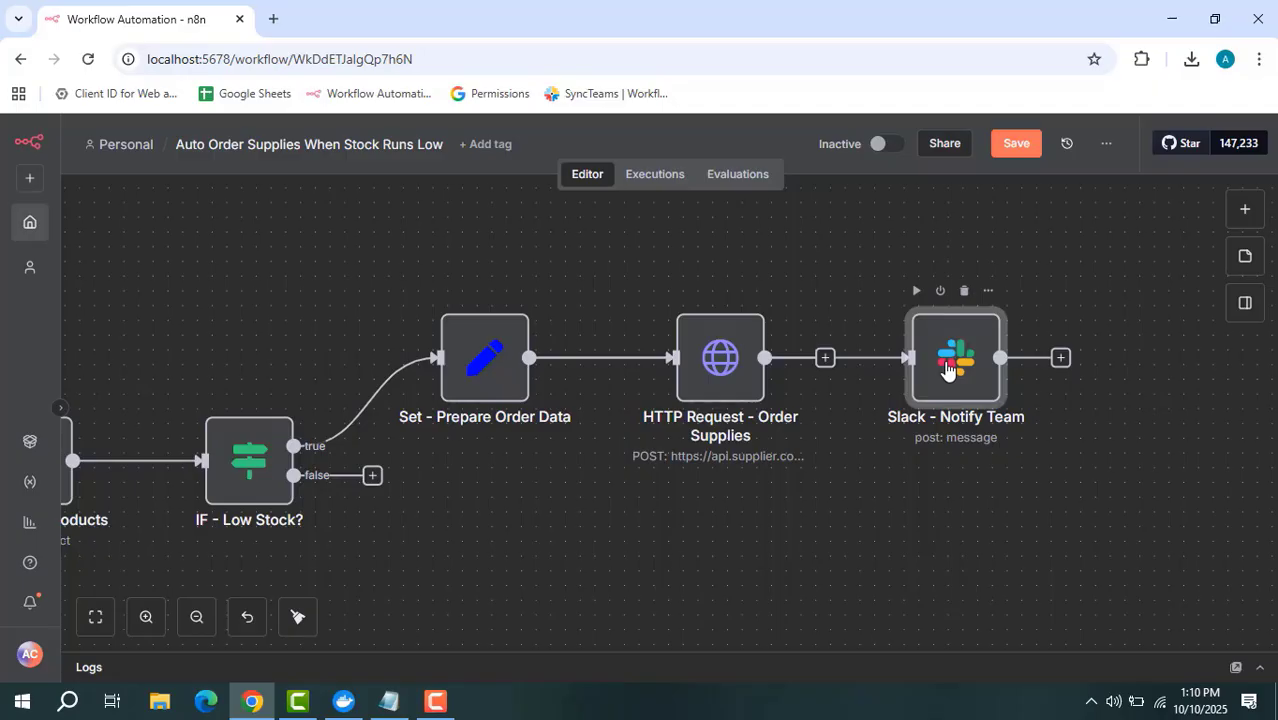
pyautogui.doubleClick(948, 368)
pyautogui.scroll(-2, 606, 480)
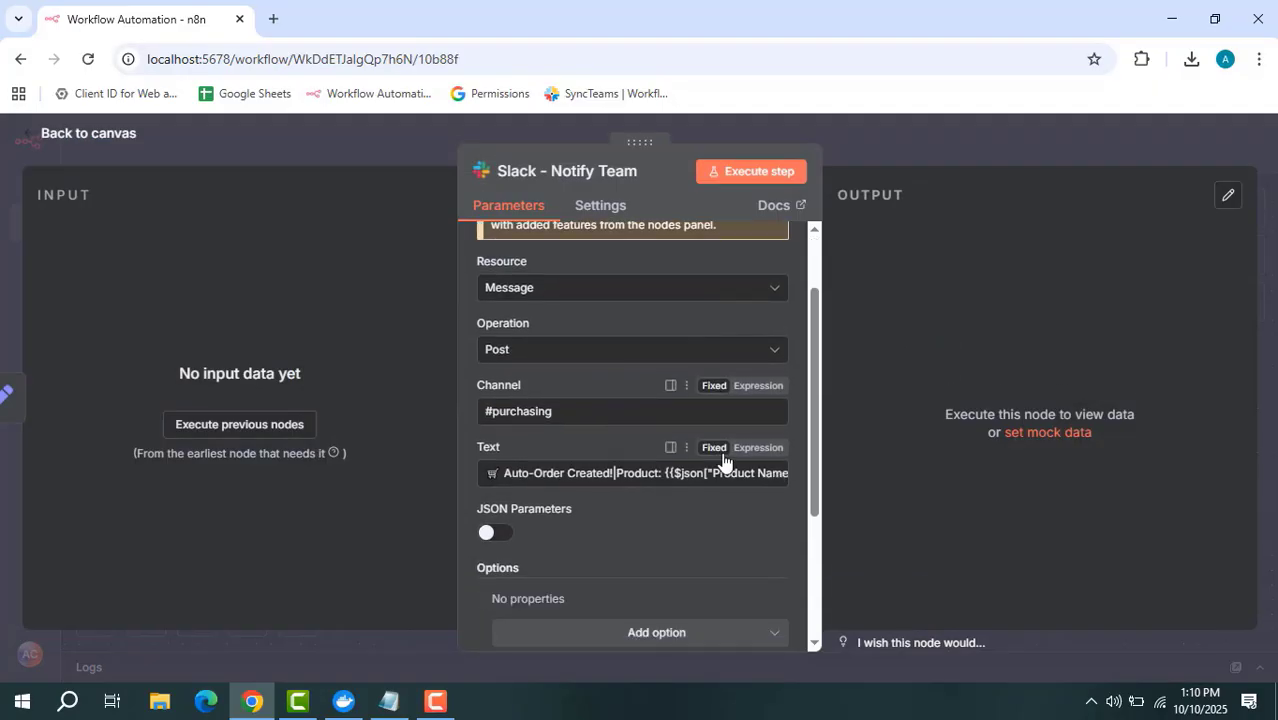
pyautogui.click(785, 490)
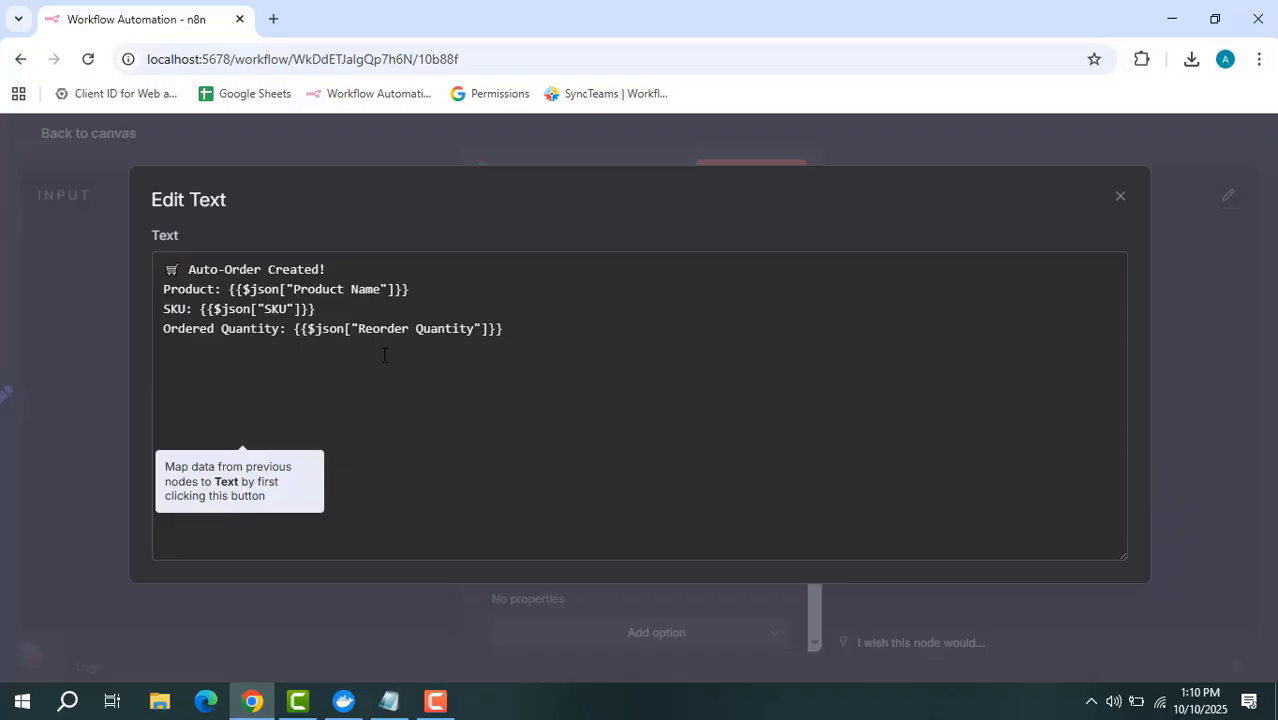
pyautogui.click(570, 150)
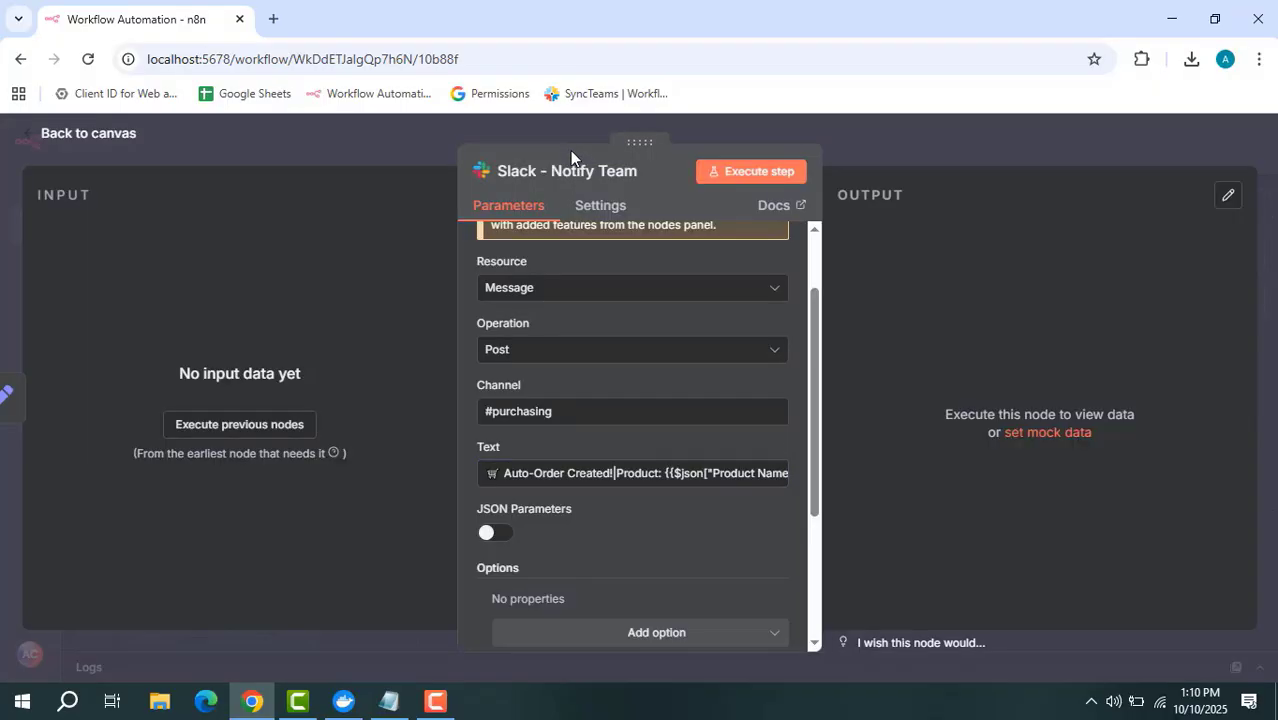
# Step: Inspect the HTTP Request - Get Inventory node's request method, URL and response format in the Sync Warehouse Inventory with Google Sheets workflow
pyautogui.click(936, 157)
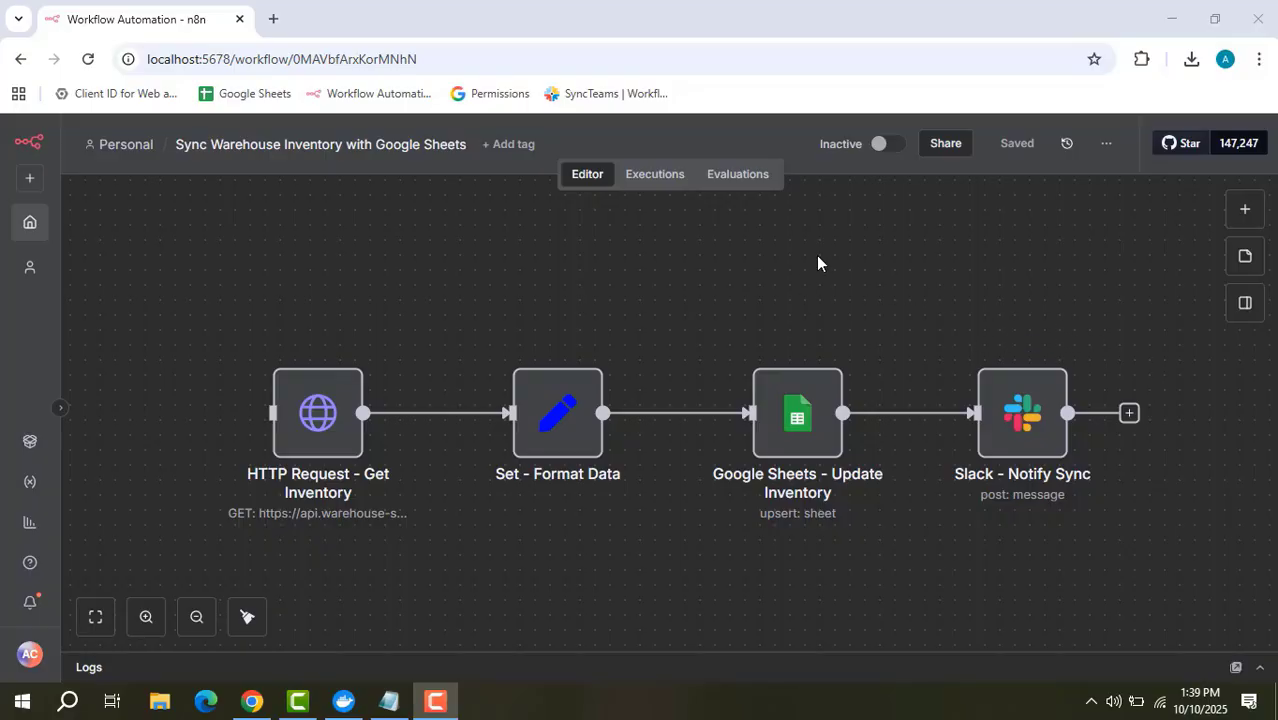
pyautogui.doubleClick(312, 427)
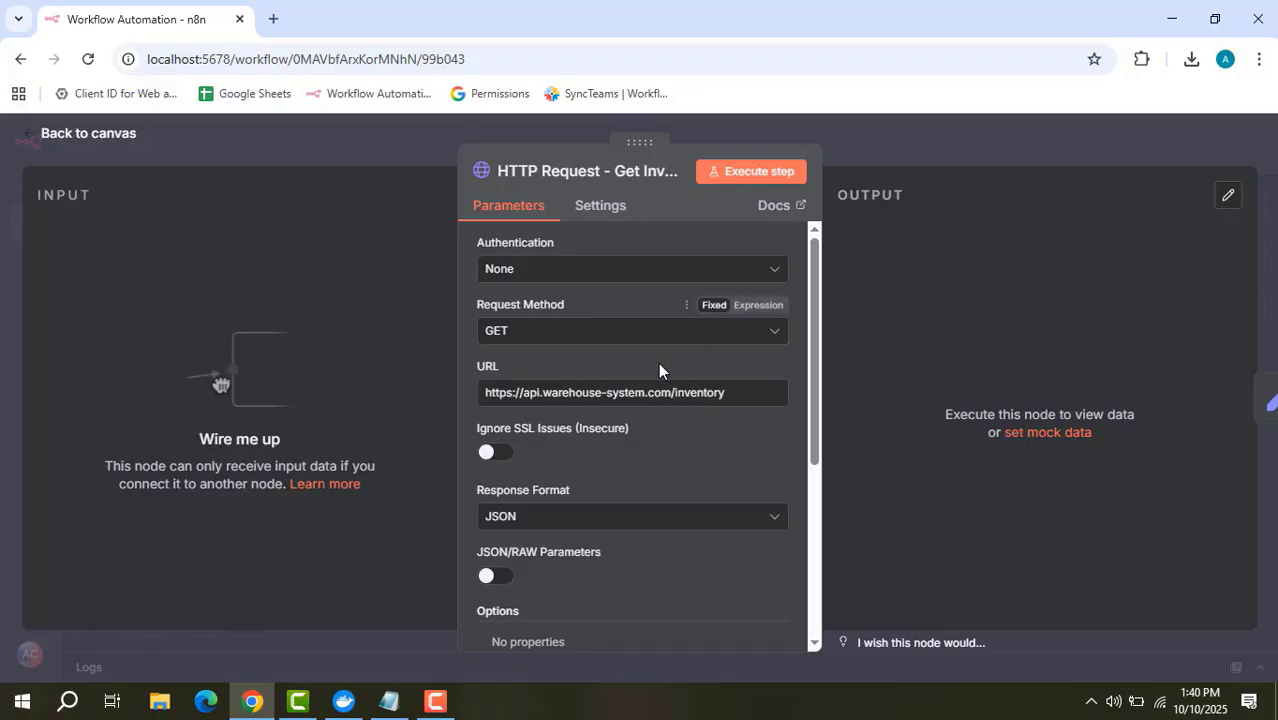
pyautogui.scroll(-1, 660, 362)
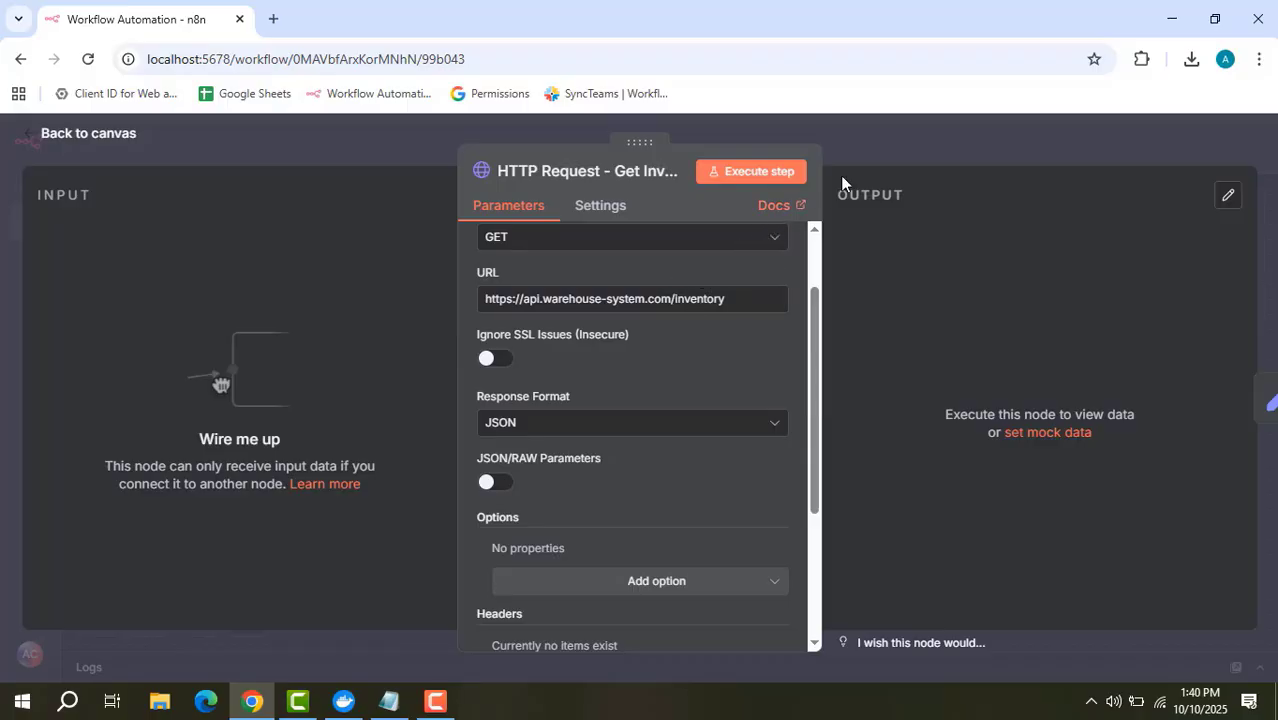
pyautogui.click(897, 141)
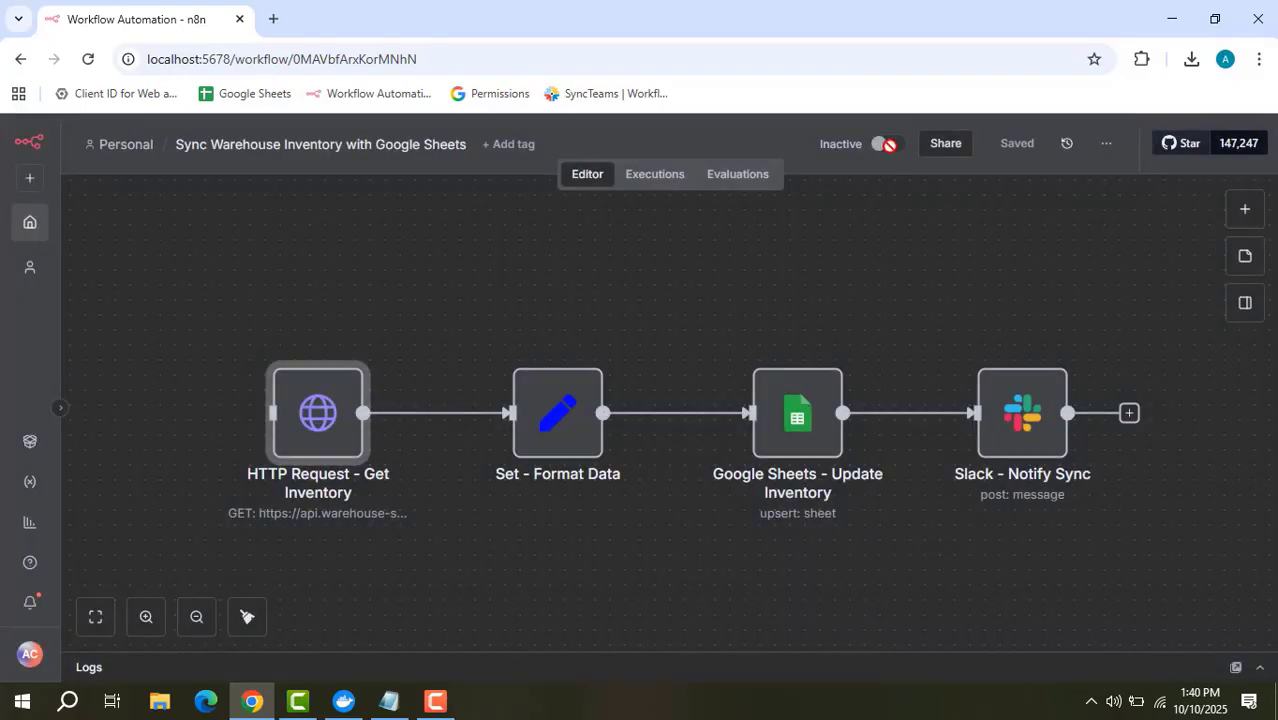
# Step: Review every name and value defined in the Set - Format Data node, from Product Name through Last Updated
pyautogui.doubleClick(553, 424)
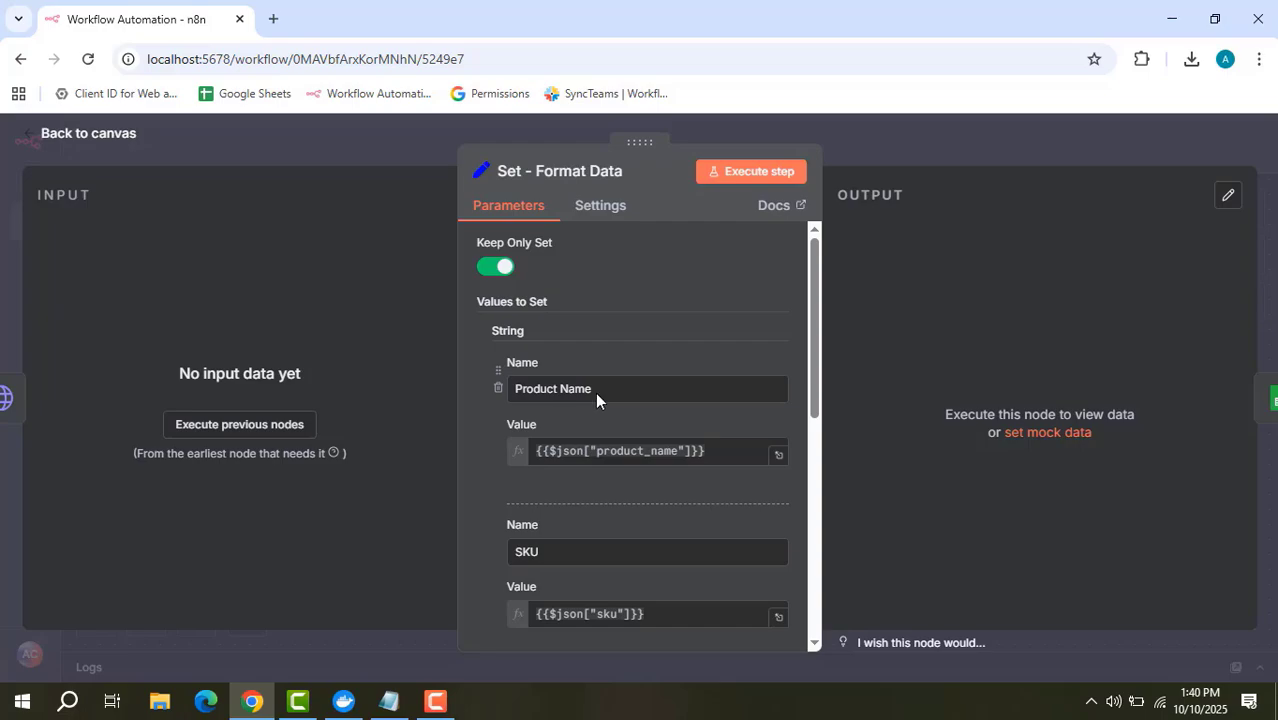
pyautogui.scroll(-2, 585, 392)
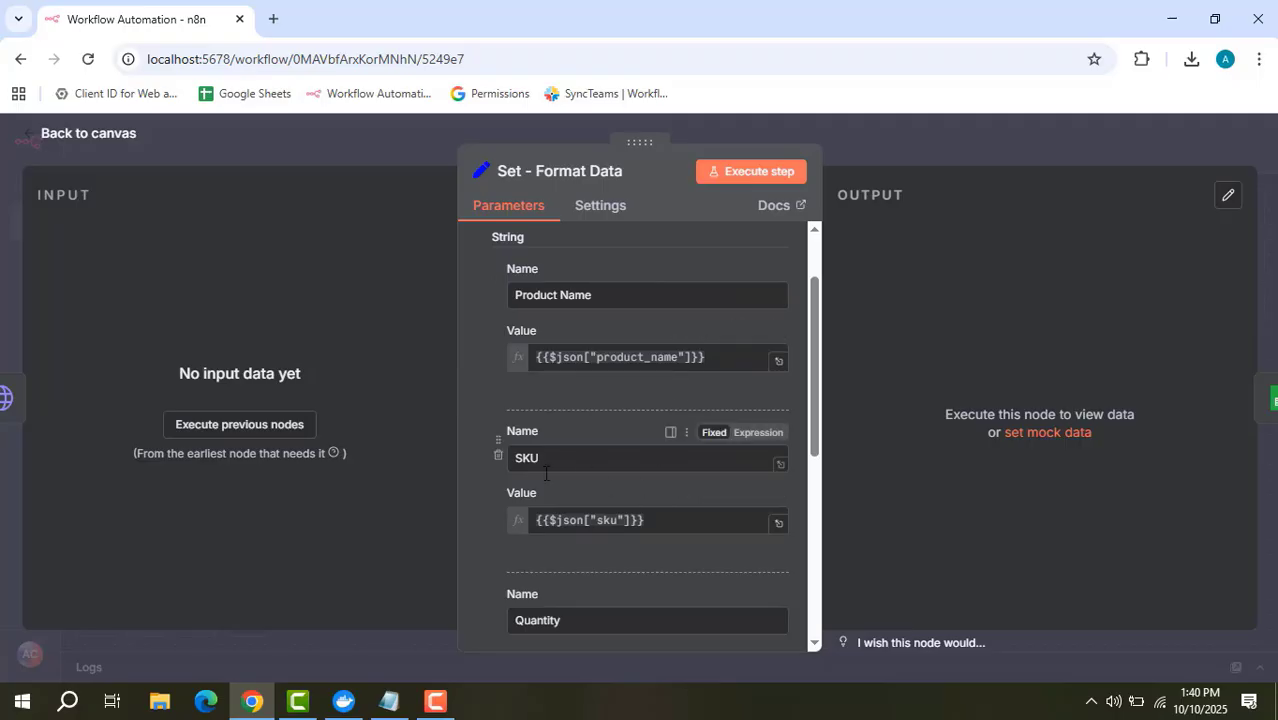
pyautogui.scroll(-4, 645, 520)
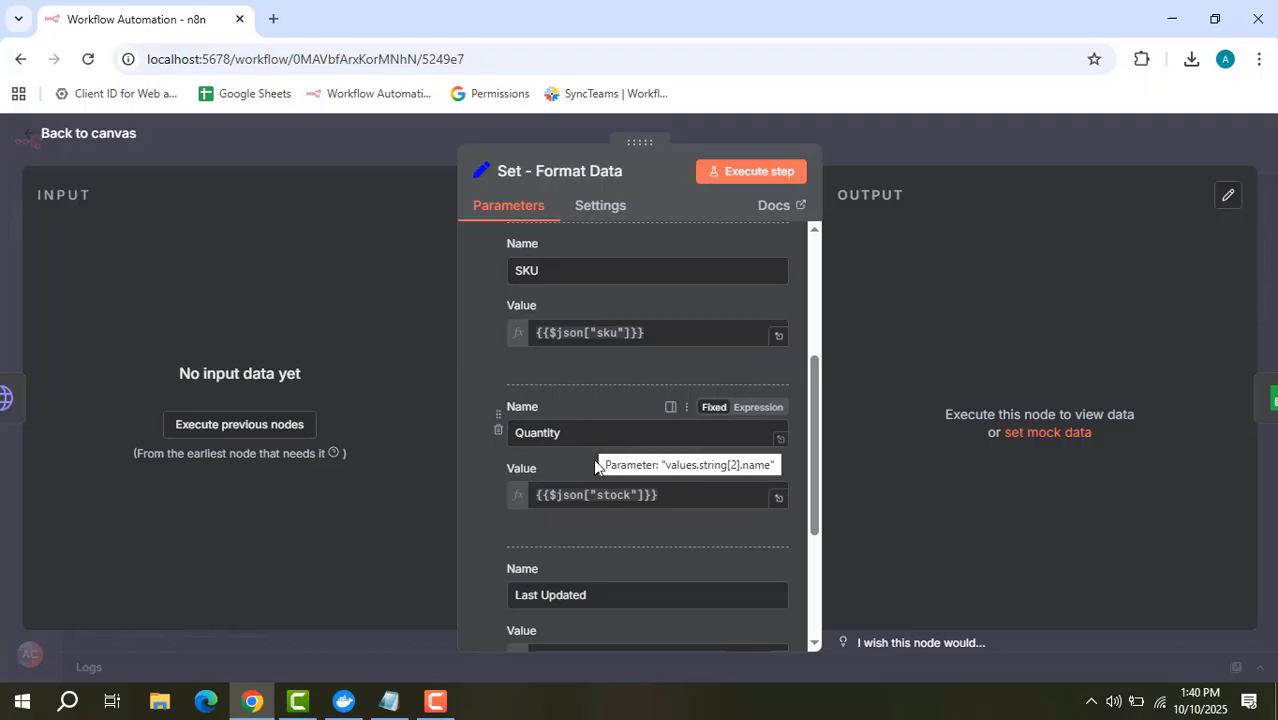
pyautogui.scroll(-2, 603, 502)
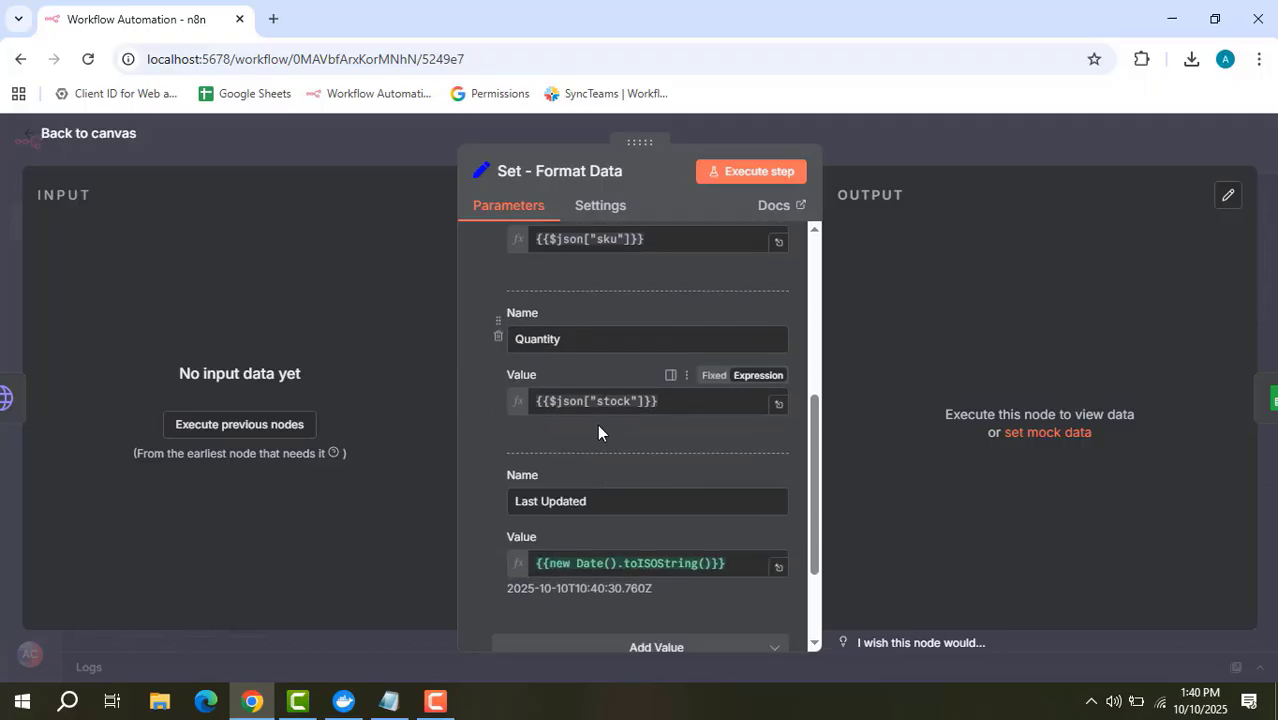
pyautogui.scroll(-2, 646, 428)
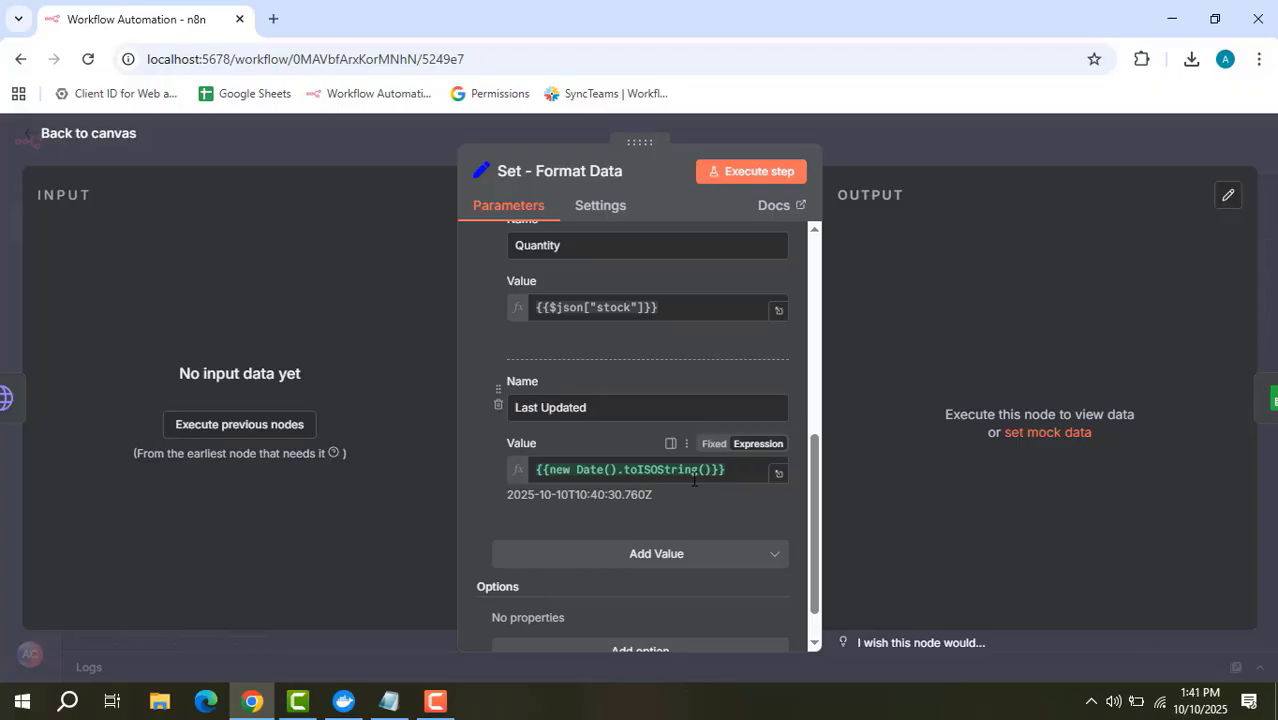
pyautogui.click(1041, 135)
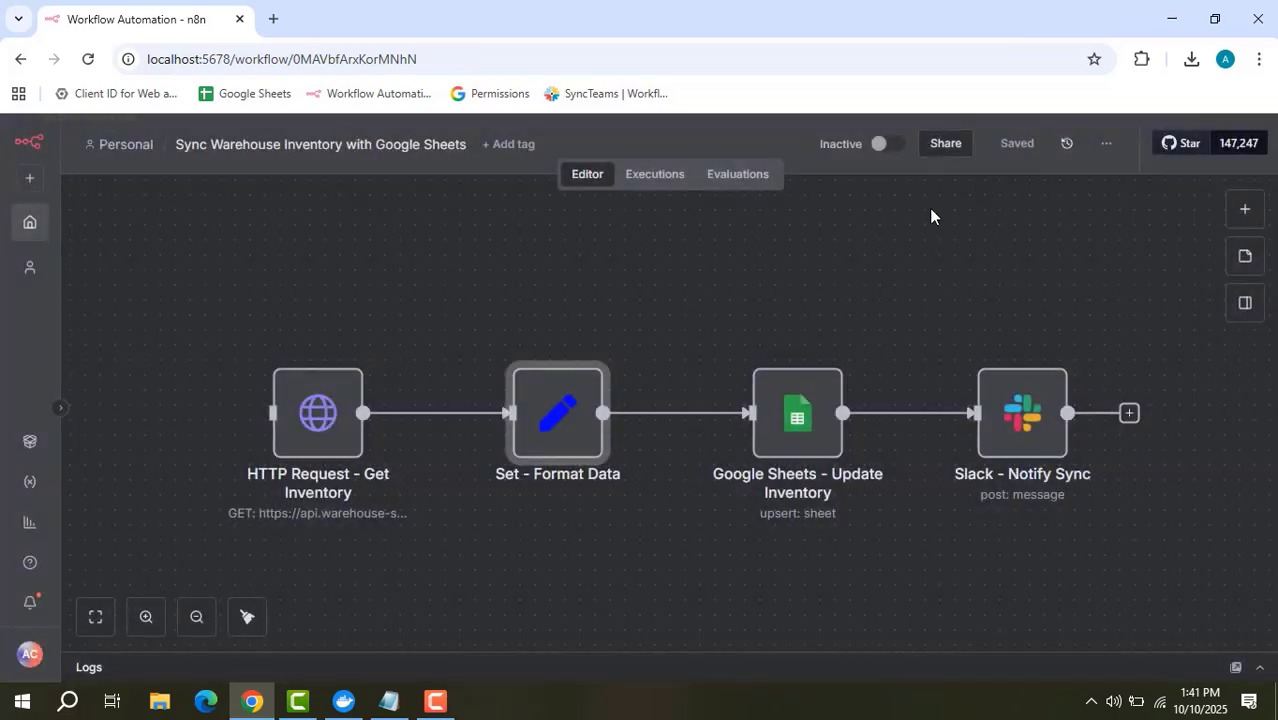
# Step: Check the Google Sheets - Update Inventory node's operation, spreadsheet ID, range and key settings, and return to the canvas
pyautogui.doubleClick(799, 420)
pyautogui.scroll(-3, 700, 365)
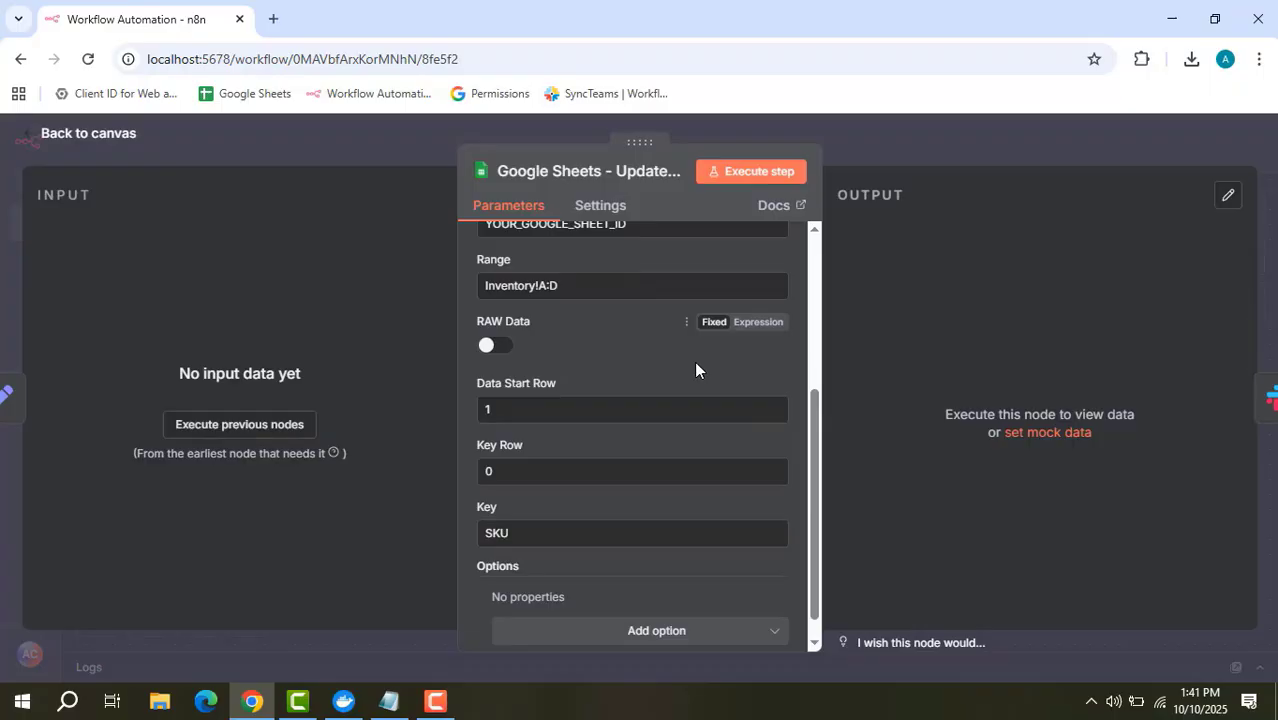
pyautogui.scroll(3, 704, 363)
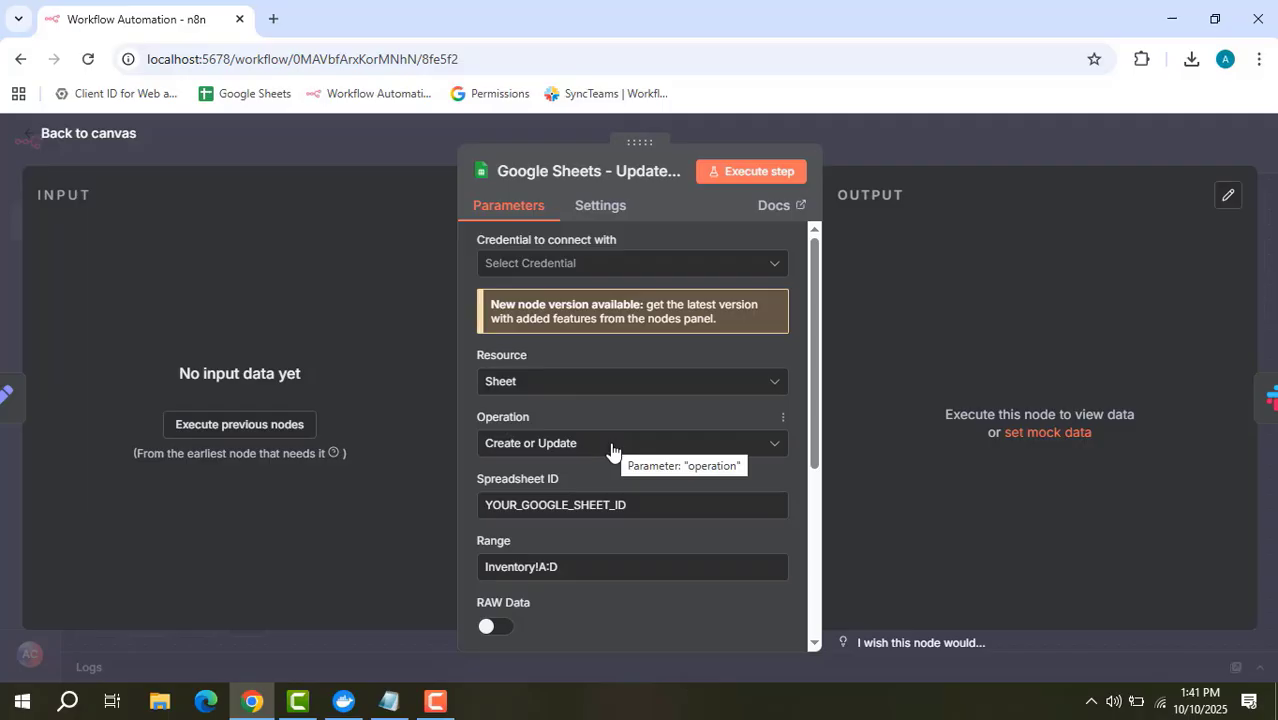
pyautogui.scroll(-2, 574, 468)
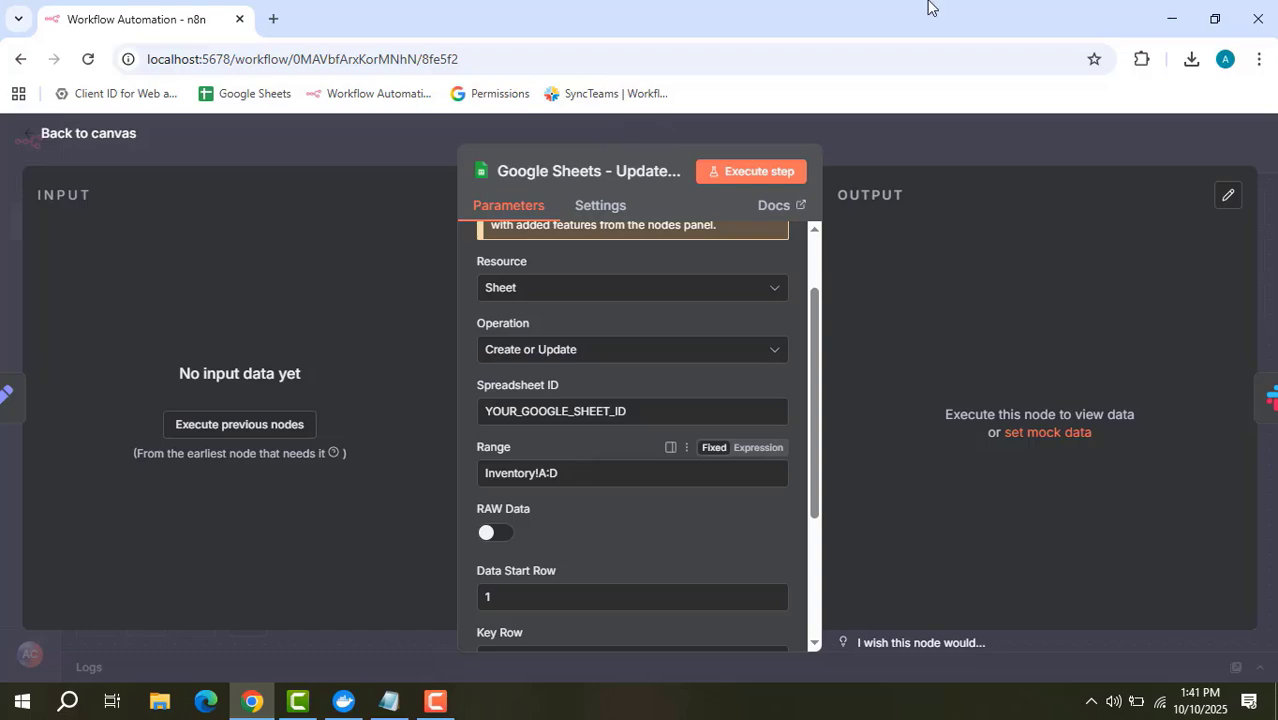
pyautogui.click(985, 157)
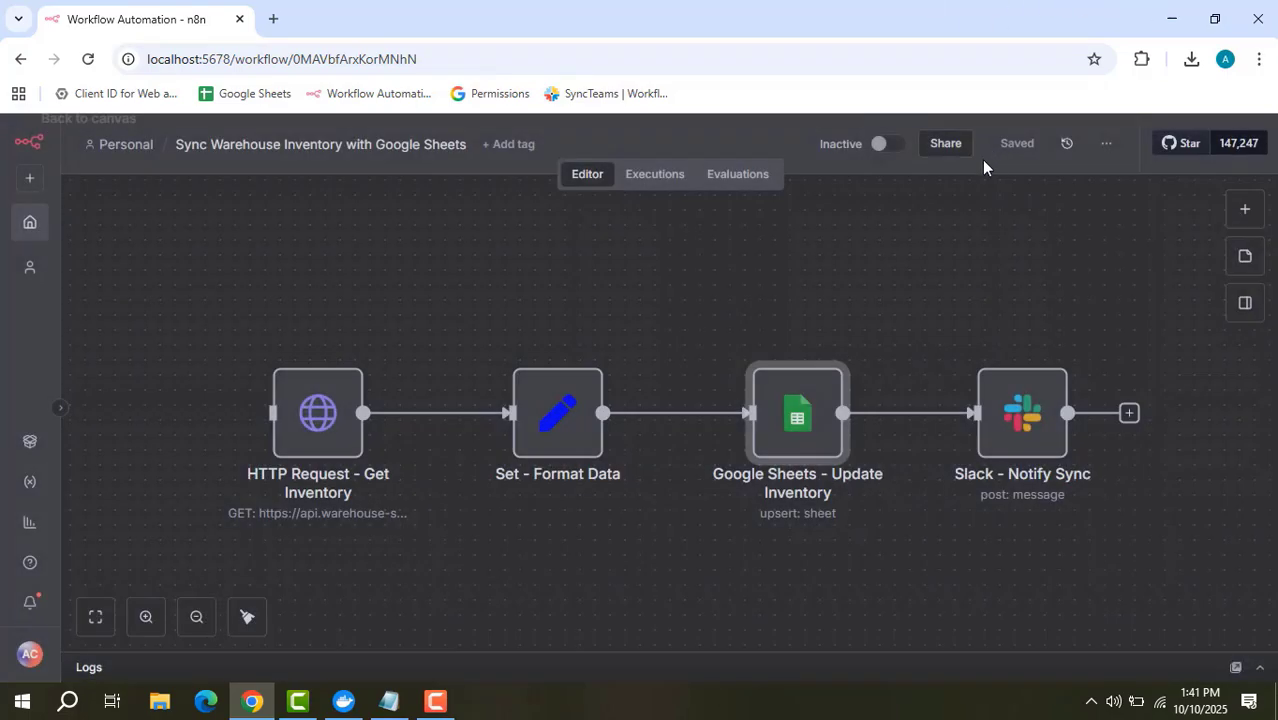
# Step: Inspect the Slack - Notify Sync node's channel and read its full message text in the expanded editor
pyautogui.doubleClick(1003, 418)
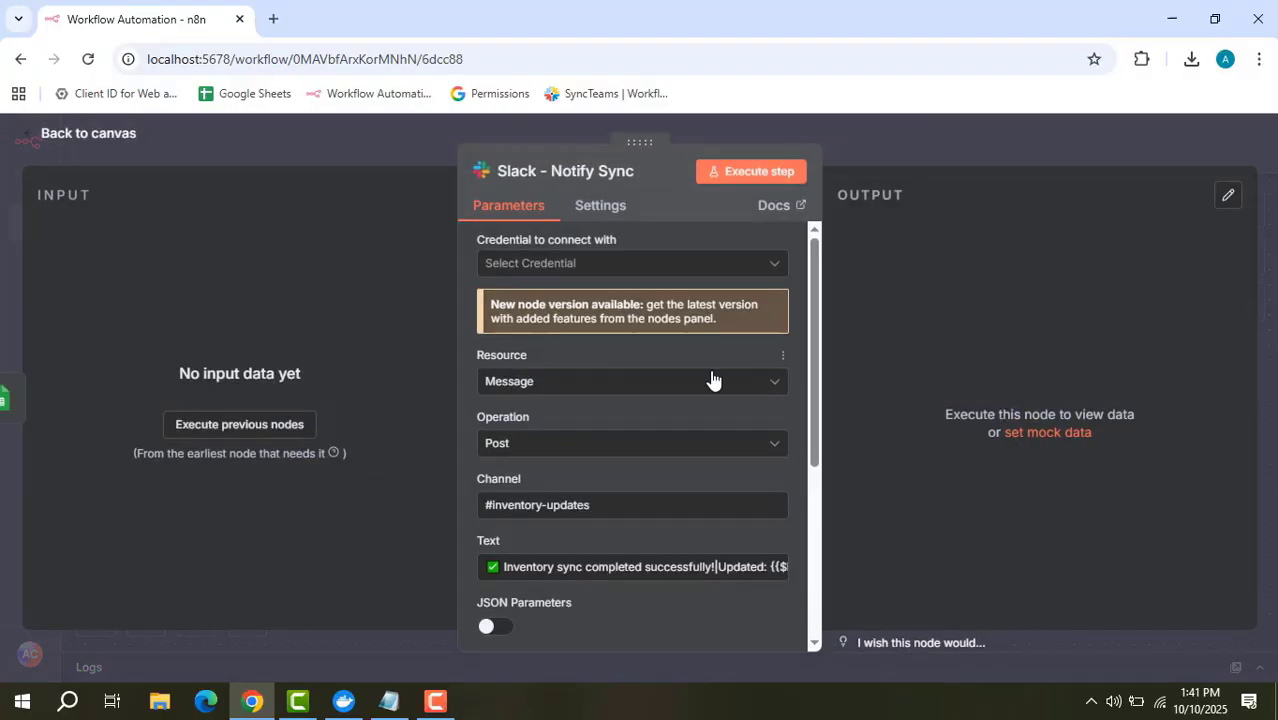
pyautogui.scroll(-1, 695, 375)
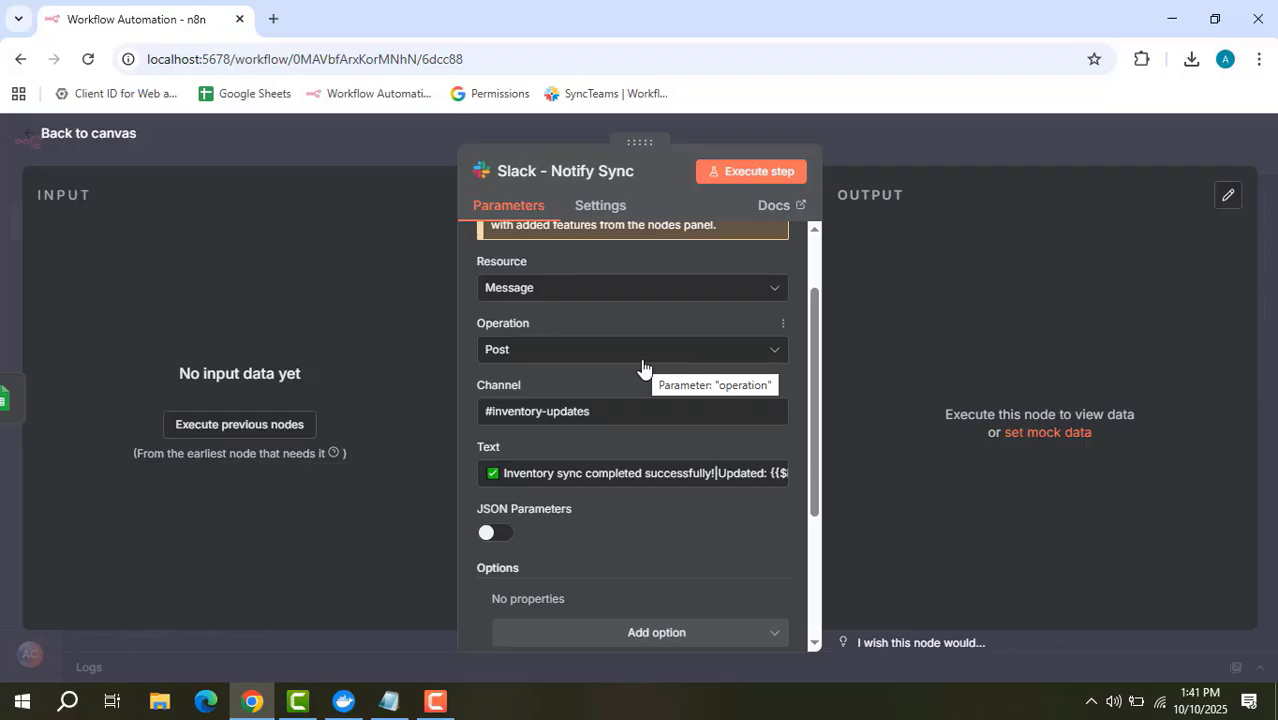
pyautogui.scroll(-1, 627, 317)
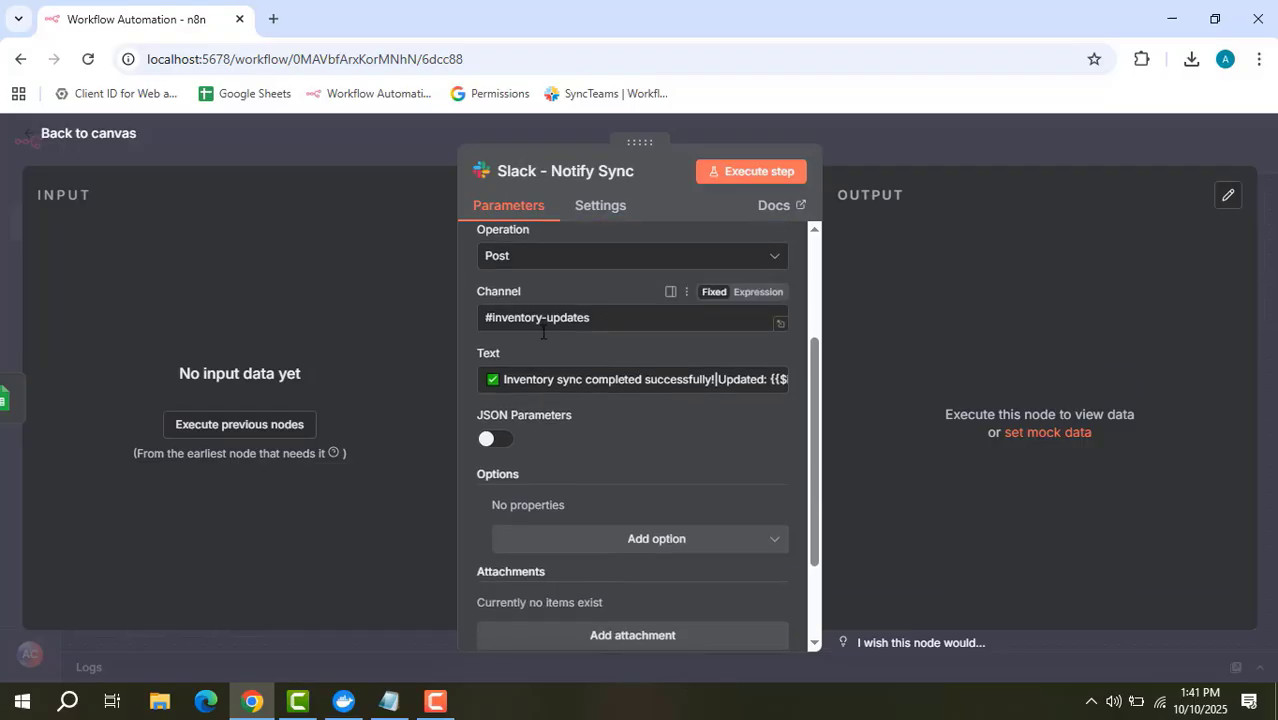
pyautogui.click(782, 399)
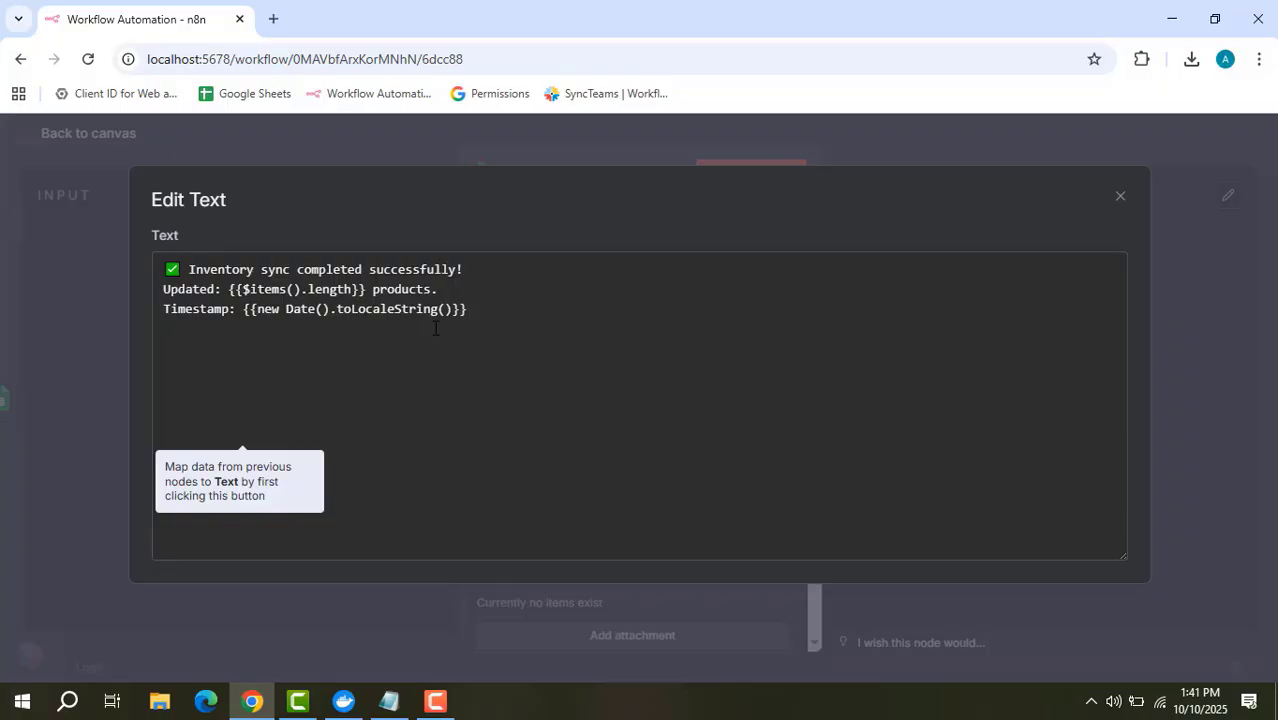
pyautogui.click(1119, 197)
pyautogui.click(912, 132)
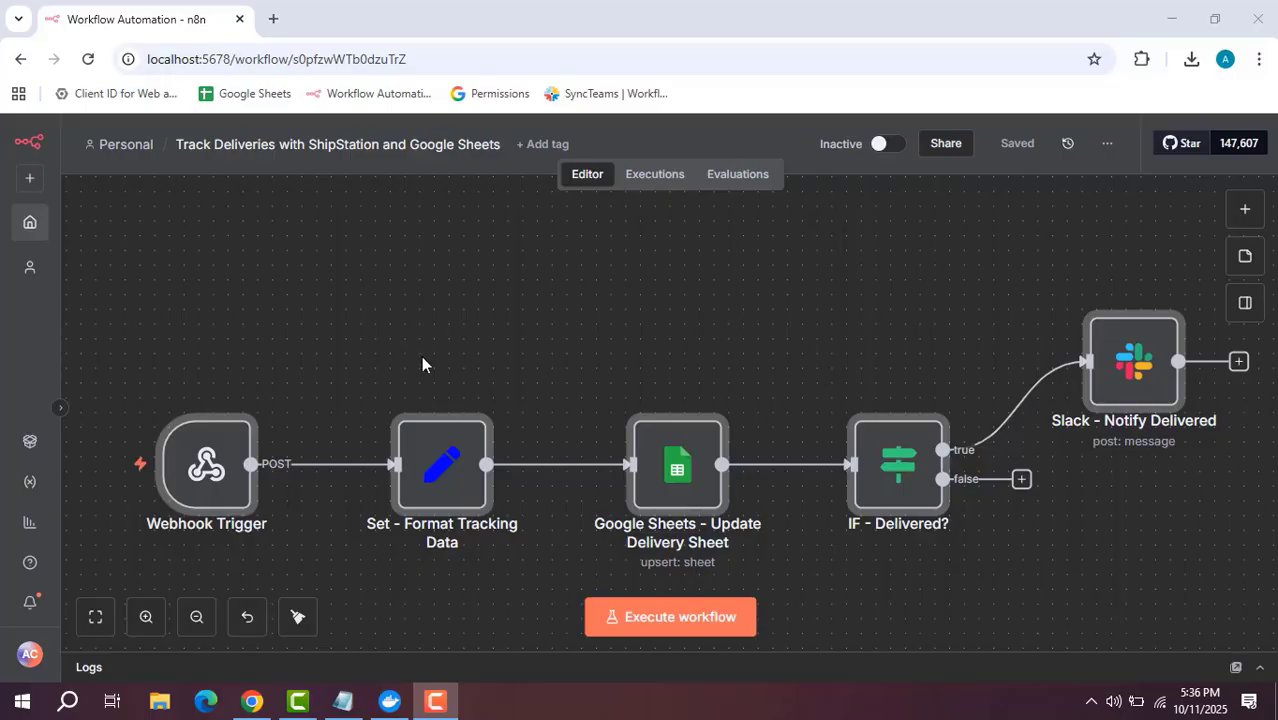
# Step: Check the Webhook Trigger node's HTTP method and path in the Track Deliveries with ShipStation and Google Sheets workflow
pyautogui.click(206, 467)
pyautogui.doubleClick(206, 467)
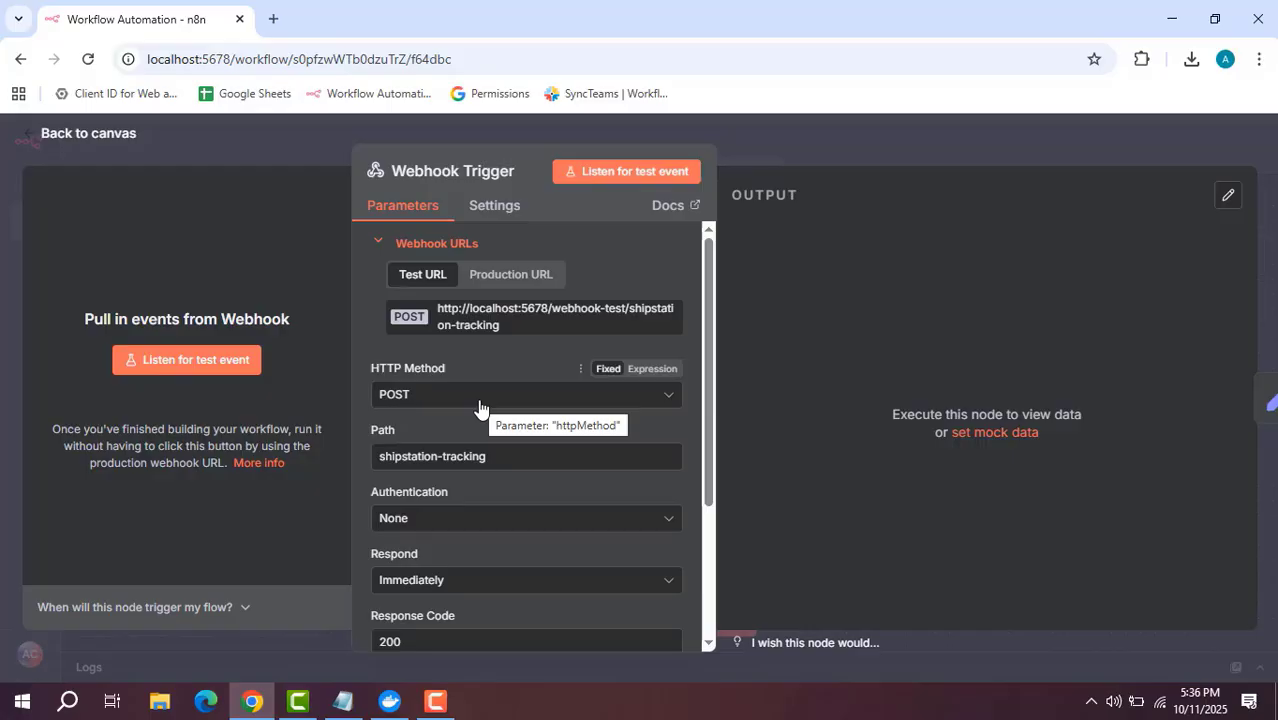
pyautogui.click(846, 157)
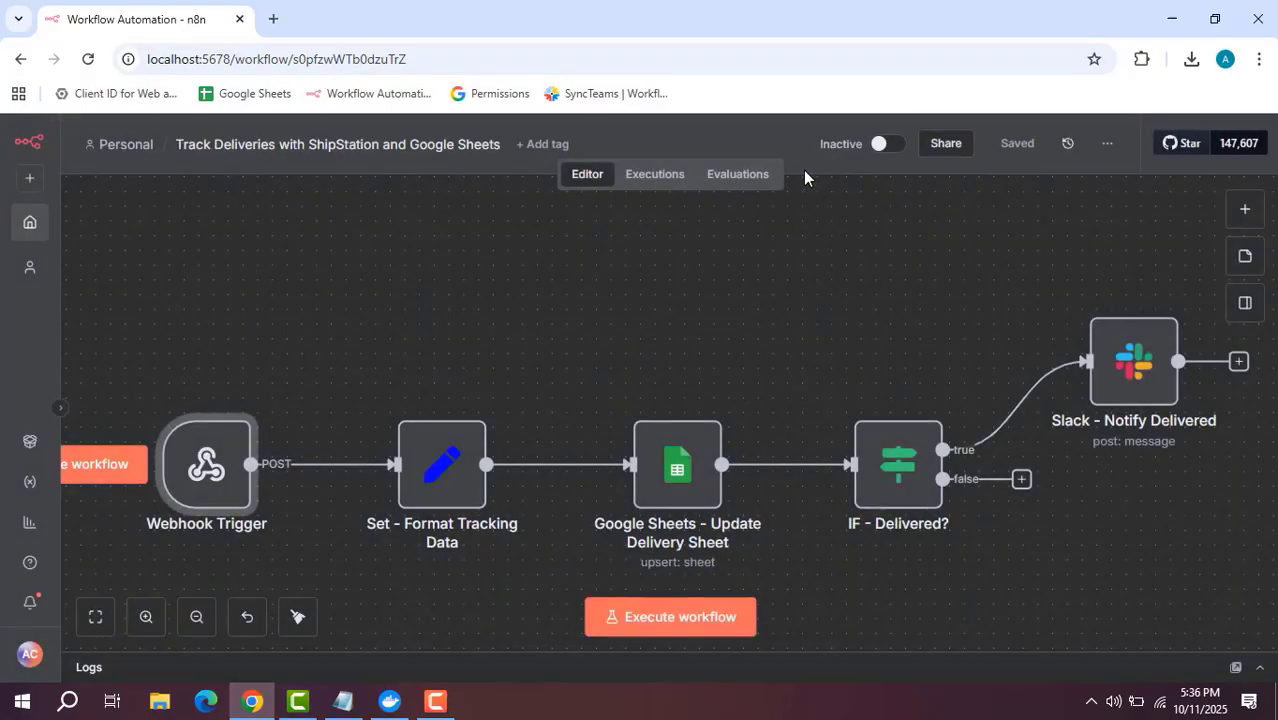
# Step: Review every name and value defined in the Set - Format Tracking Data node, from Order ID through Last Updated
pyautogui.doubleClick(446, 489)
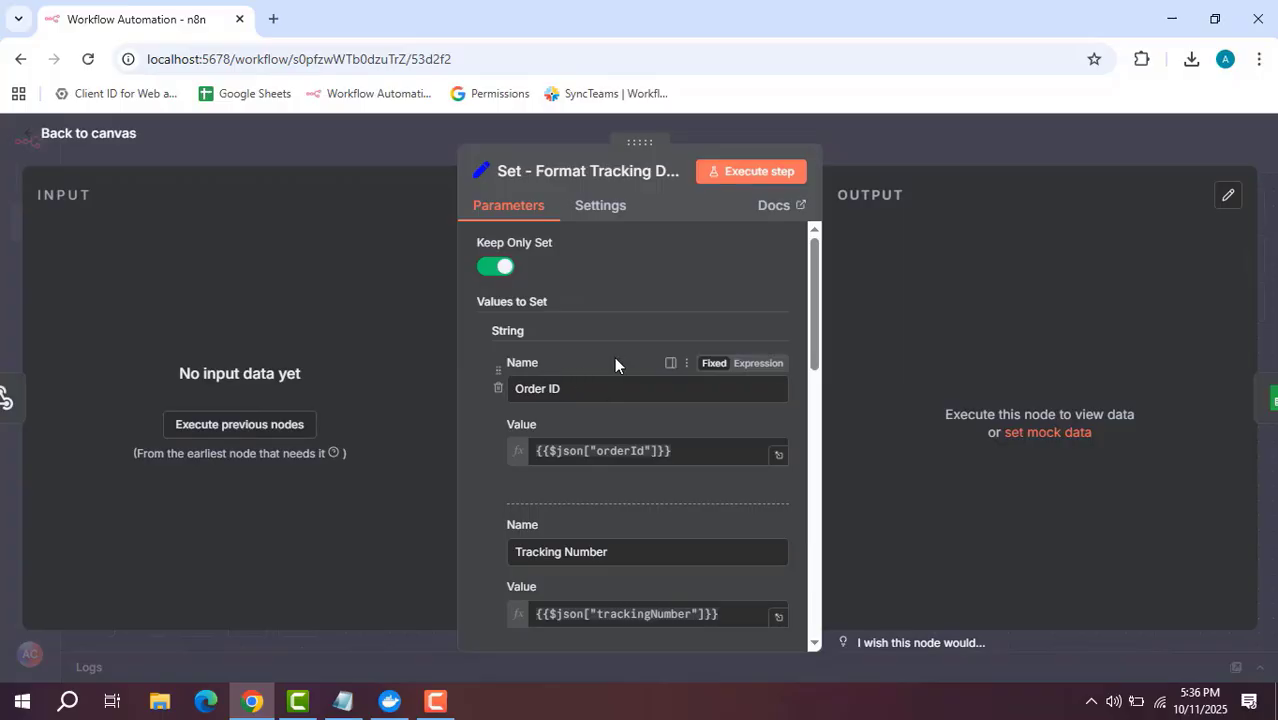
pyautogui.scroll(-1, 612, 358)
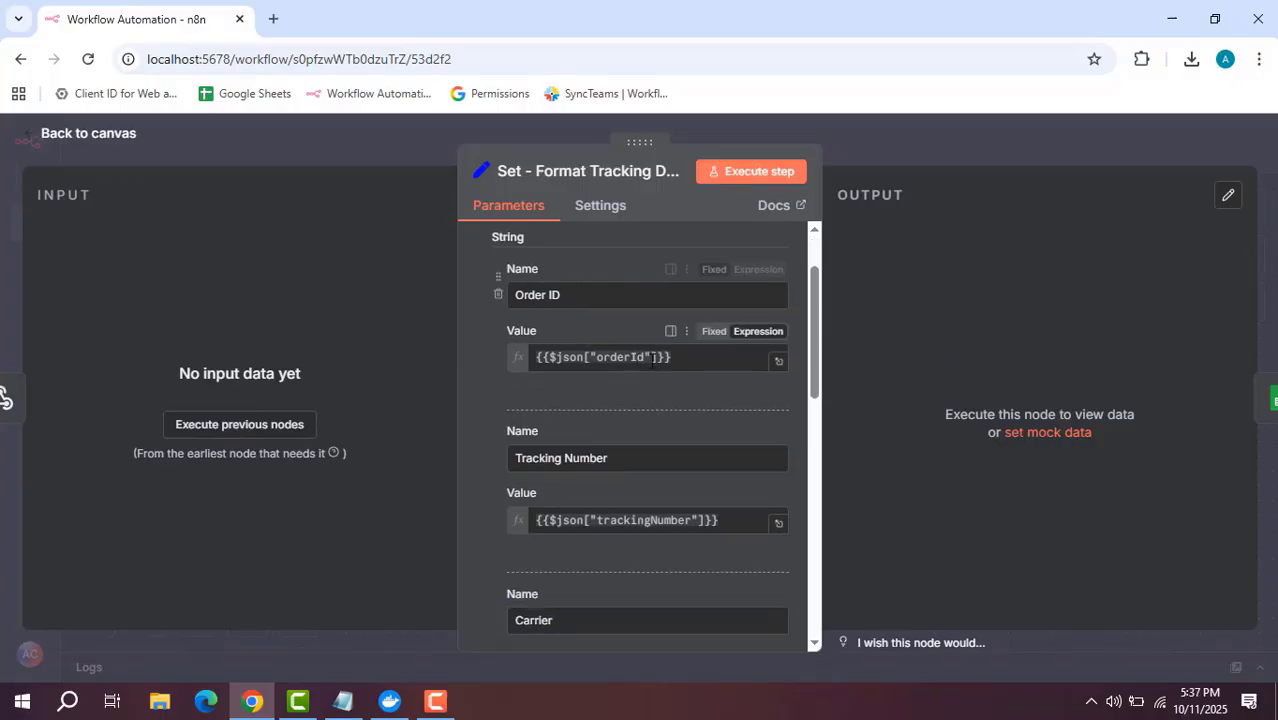
pyautogui.scroll(-1, 638, 470)
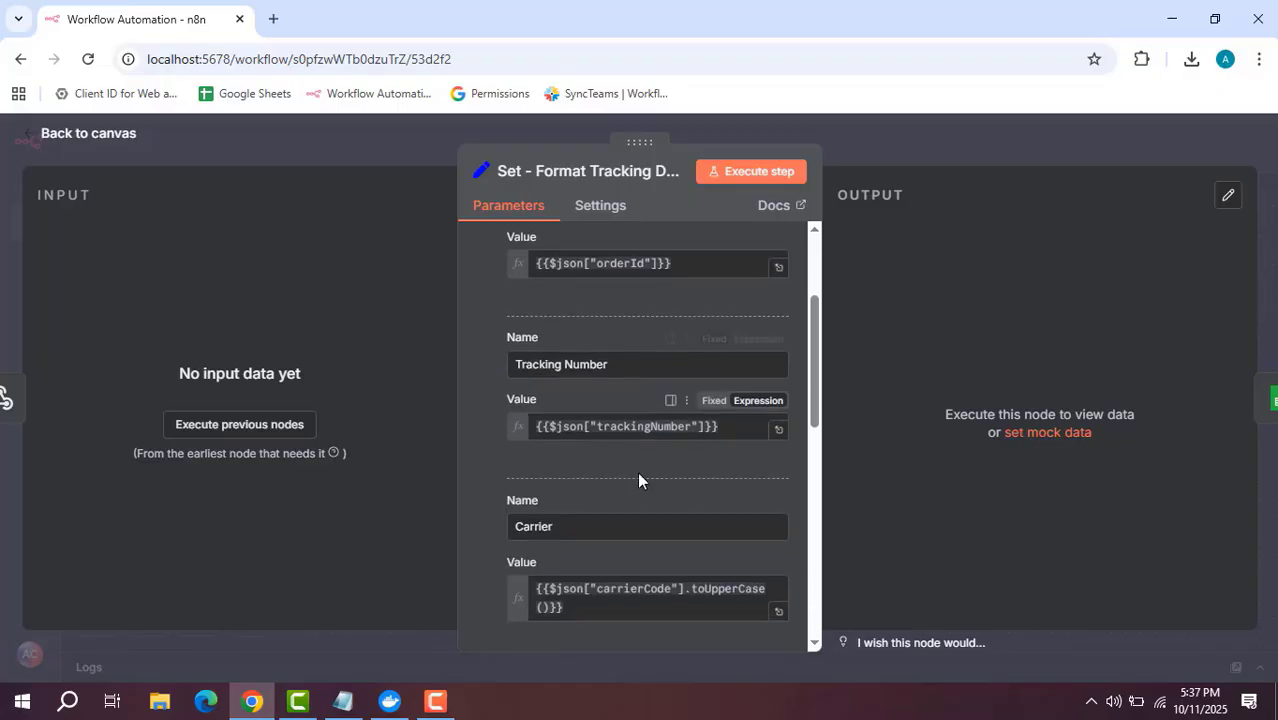
pyautogui.scroll(-1, 638, 474)
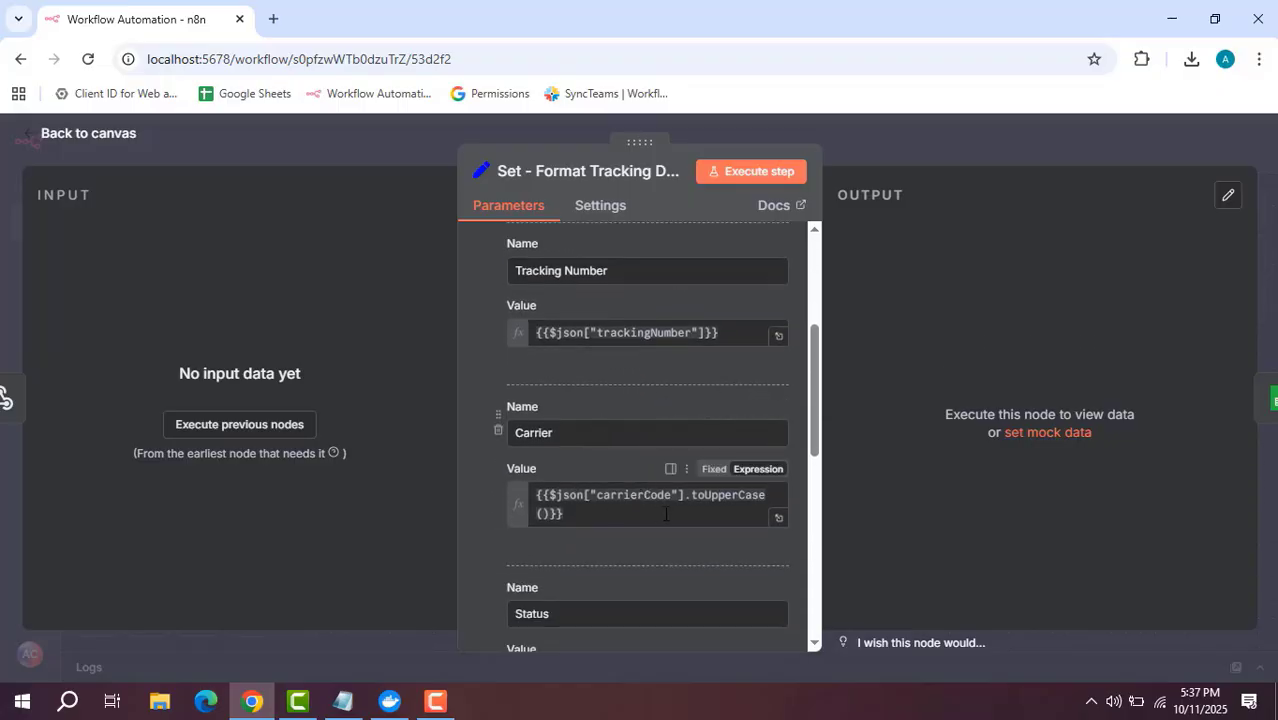
pyautogui.scroll(-2, 701, 526)
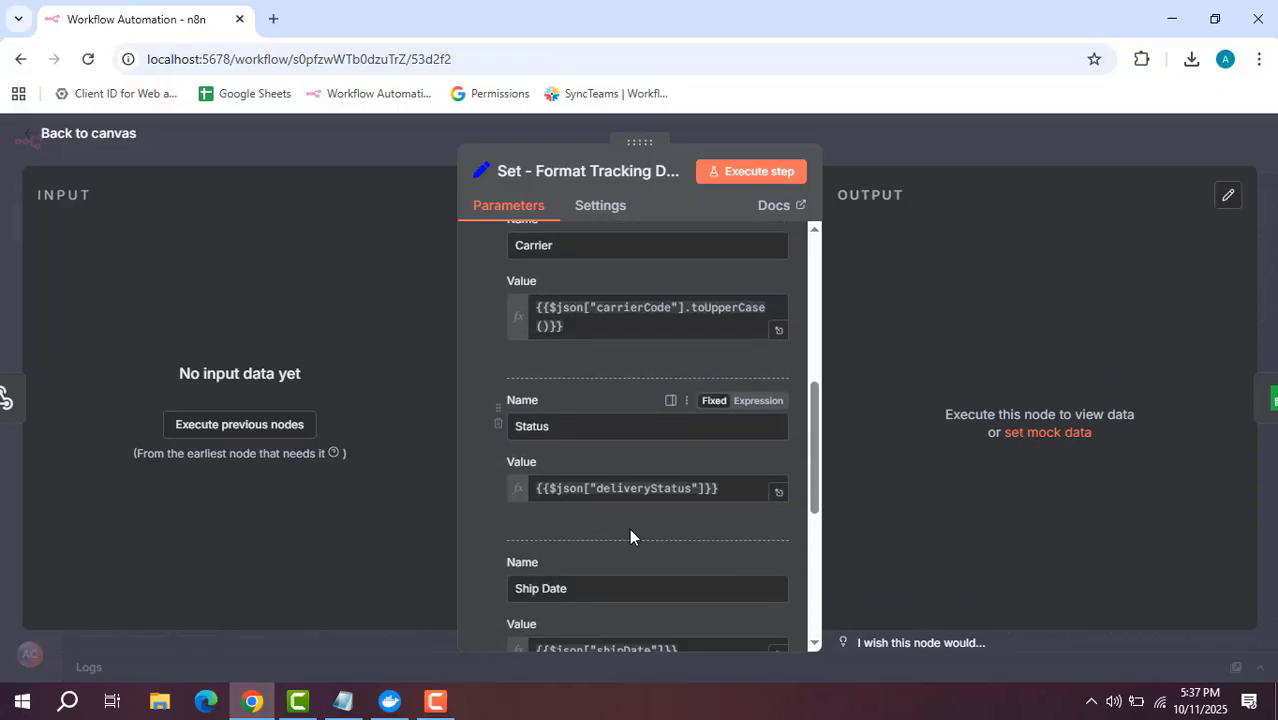
pyautogui.scroll(-1, 641, 503)
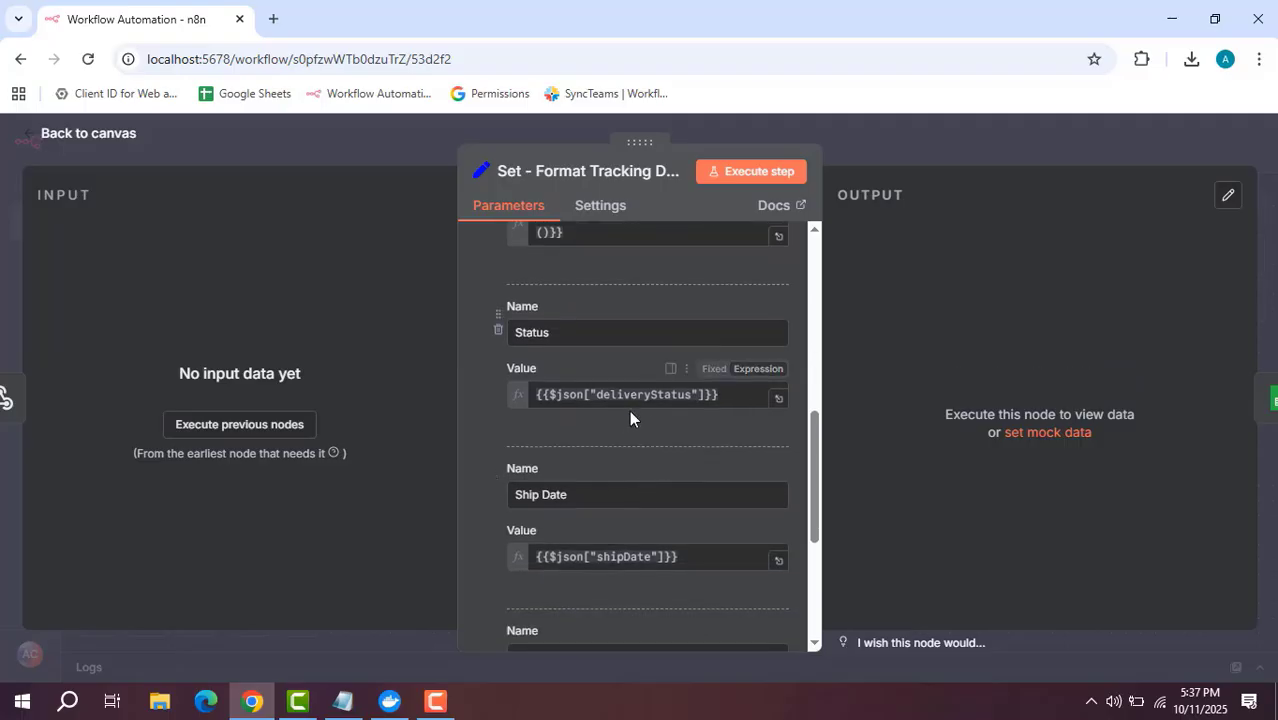
pyautogui.scroll(-2, 640, 412)
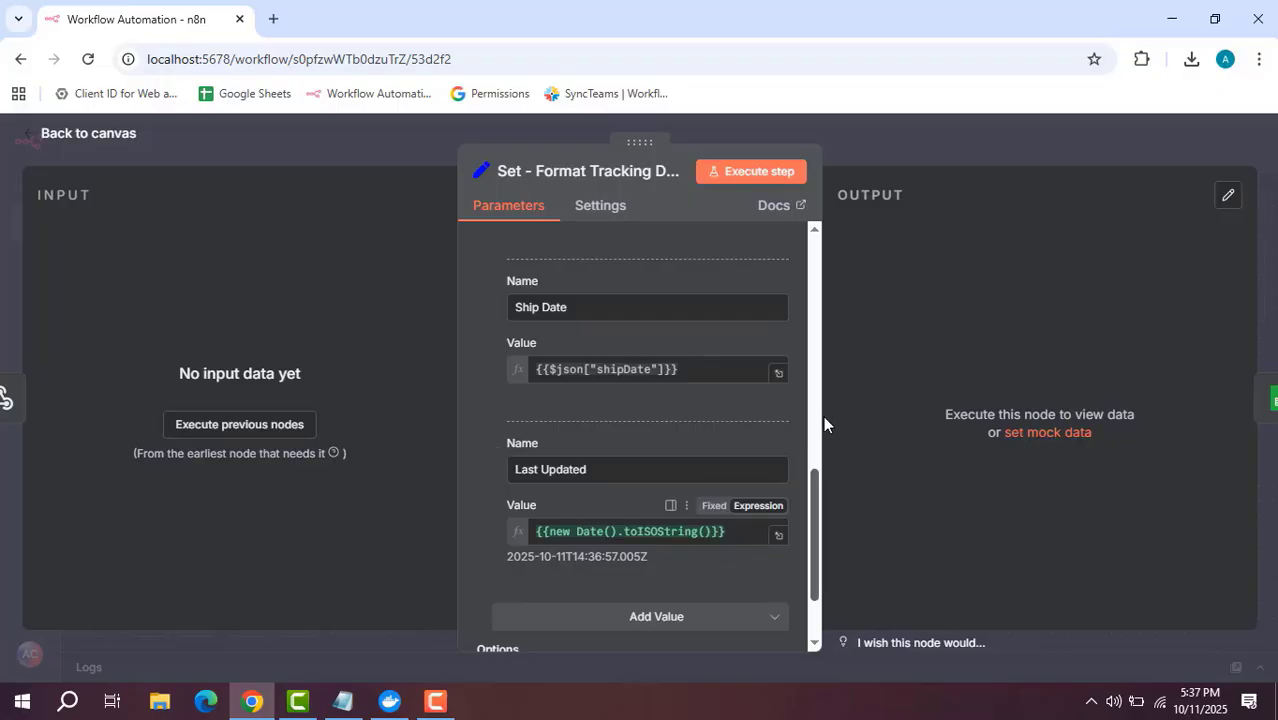
pyautogui.click(884, 122)
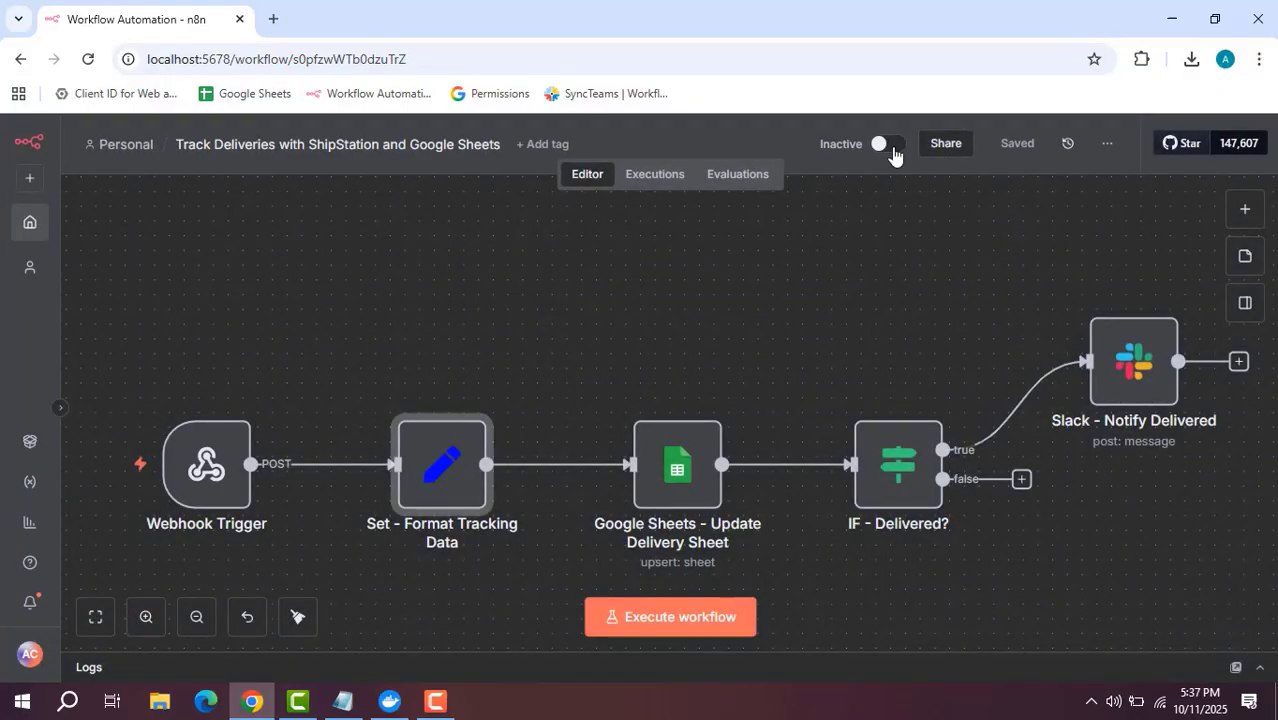
# Step: Check the Google Sheets - Update Delivery Sheet node's operation, spreadsheet ID and range, and return to the canvas
pyautogui.doubleClick(700, 473)
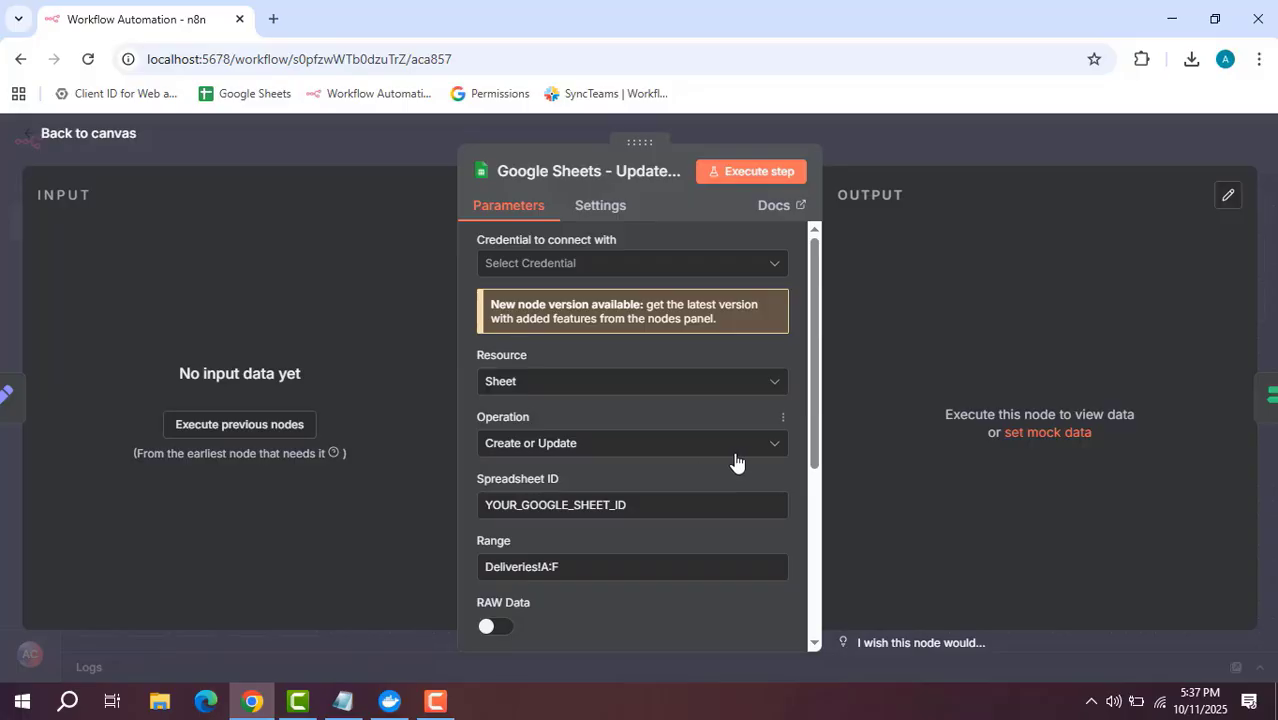
pyautogui.scroll(-1, 700, 445)
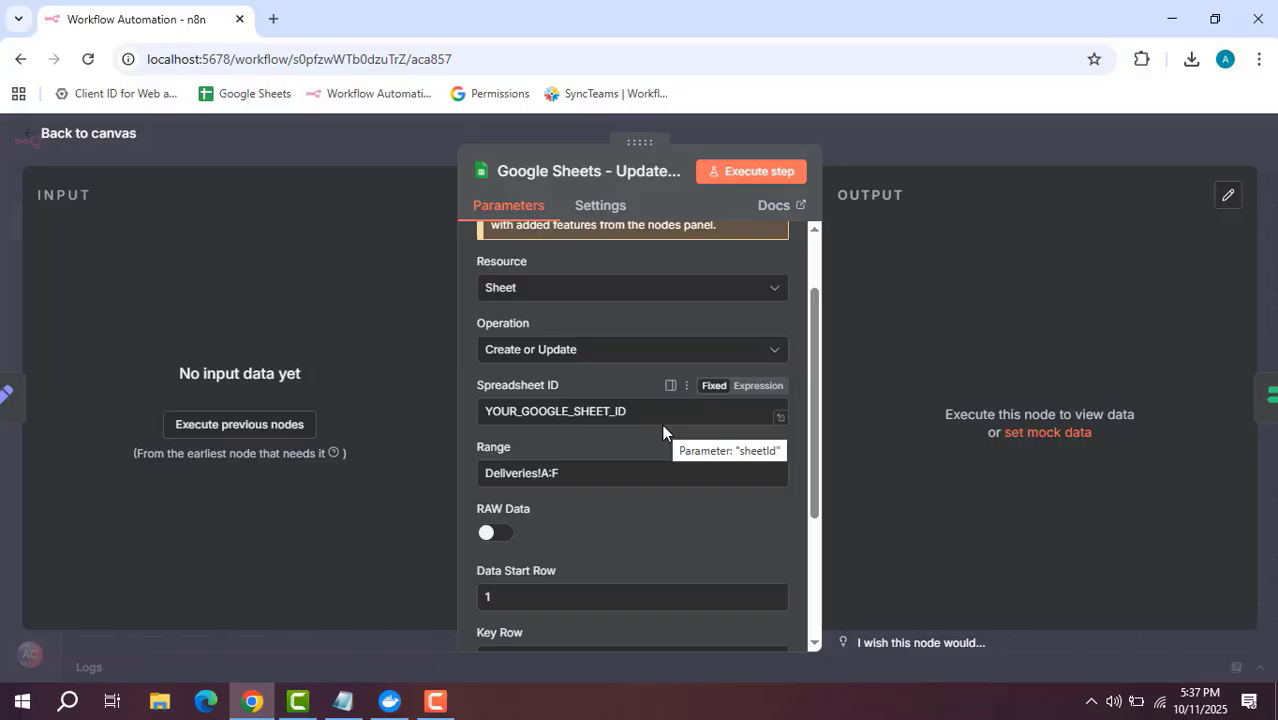
pyautogui.click(993, 150)
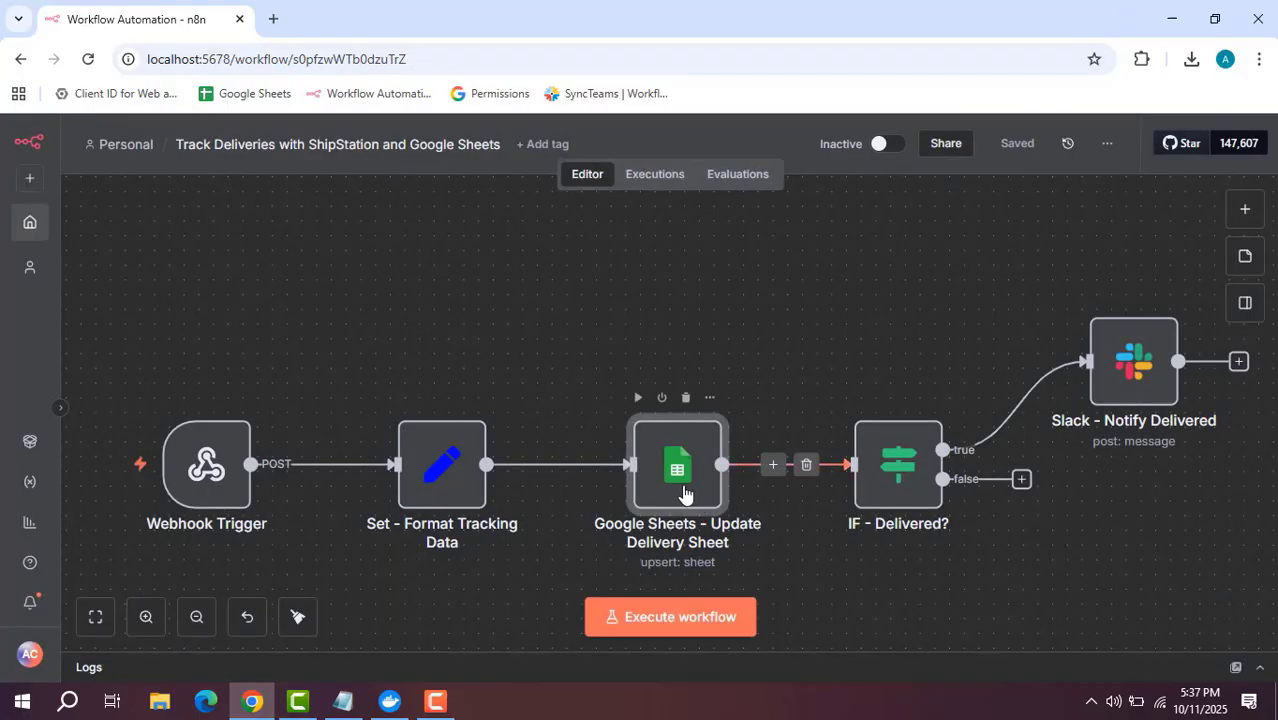
# Step: Examine the status condition of the IF - Delivered? node and return to the canvas
pyautogui.doubleClick(903, 475)
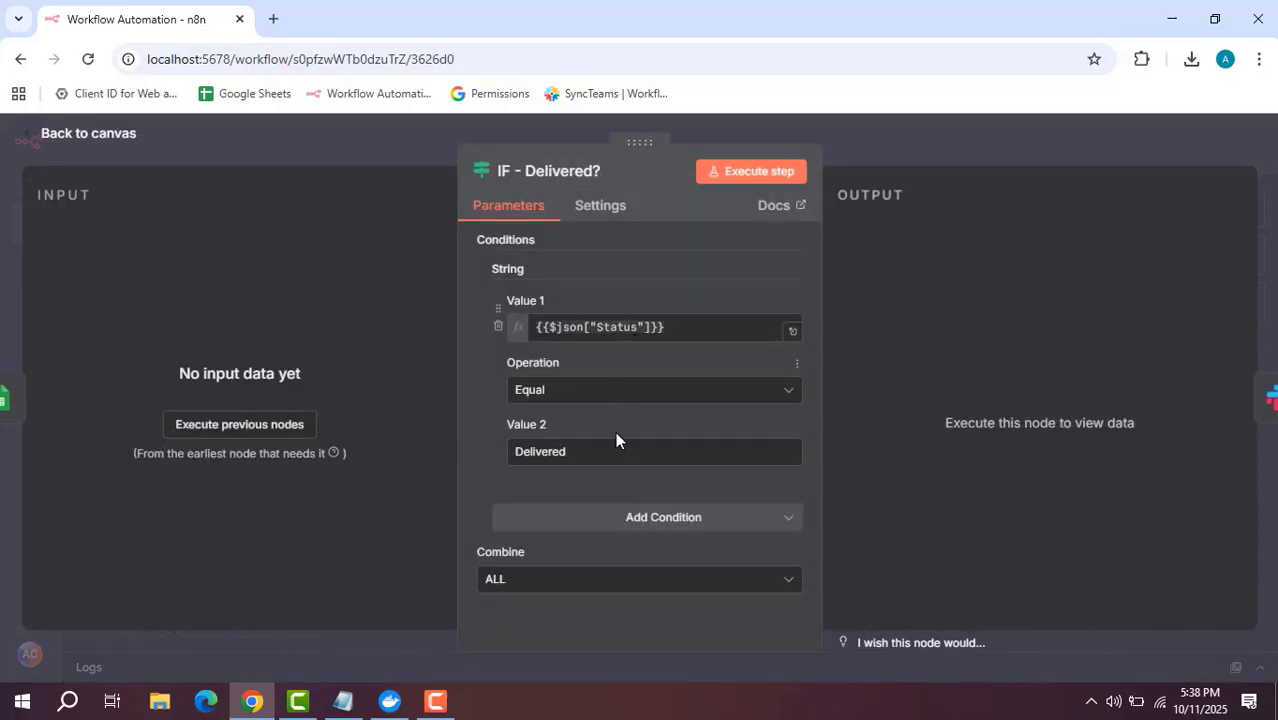
pyautogui.click(862, 158)
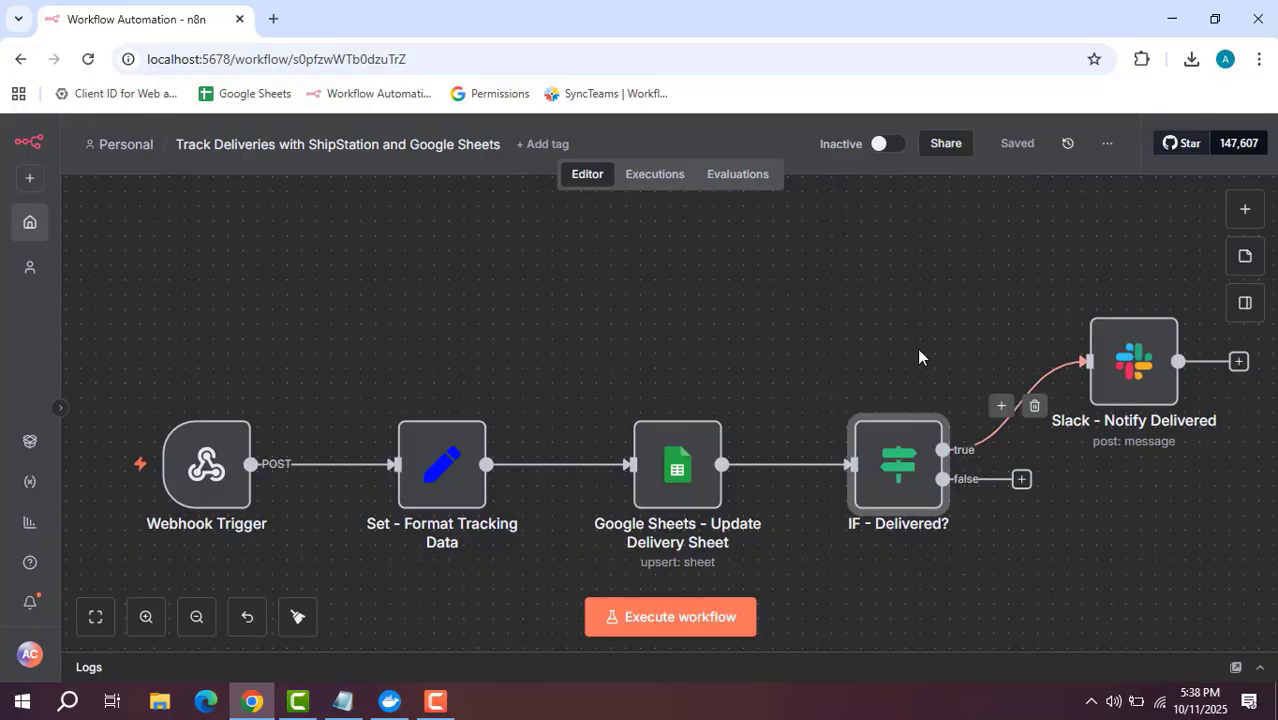
pyautogui.hscroll(2, 857, 280)
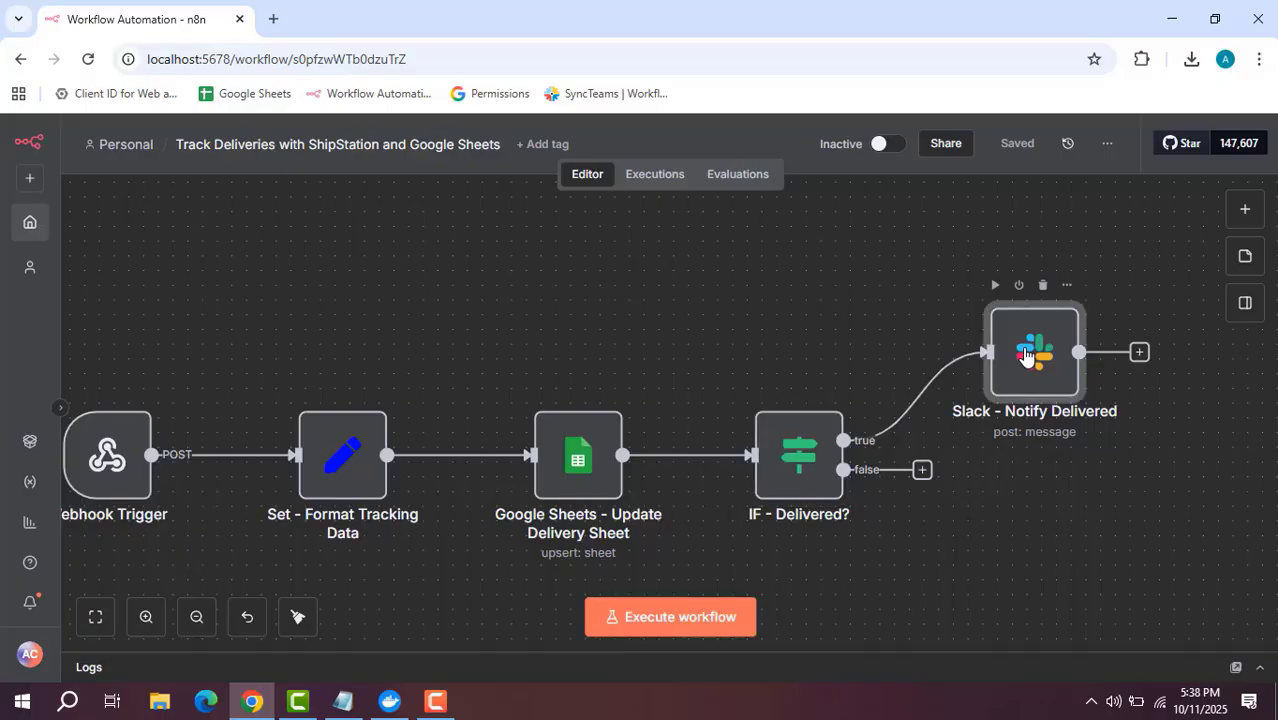
# Step: Review the Slack - Notify Delivered node's operation, channel and full message text, and return to the canvas
pyautogui.doubleClick(1025, 355)
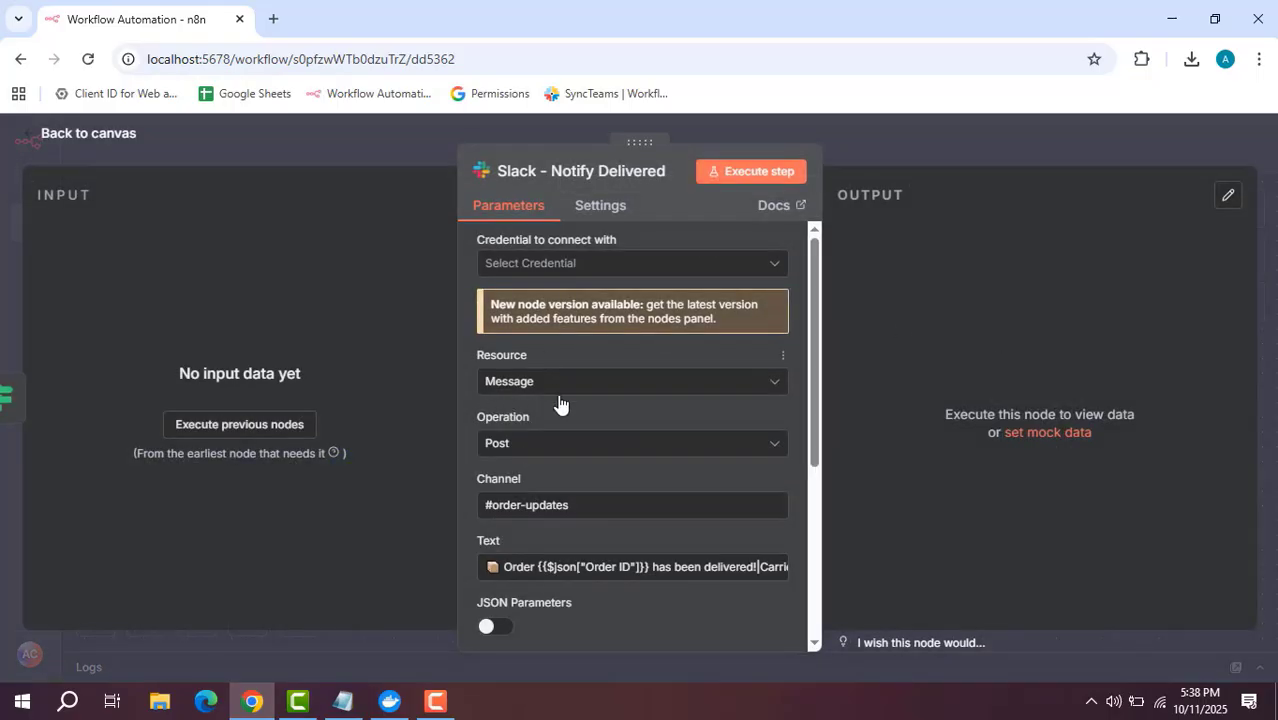
pyautogui.scroll(-1, 528, 428)
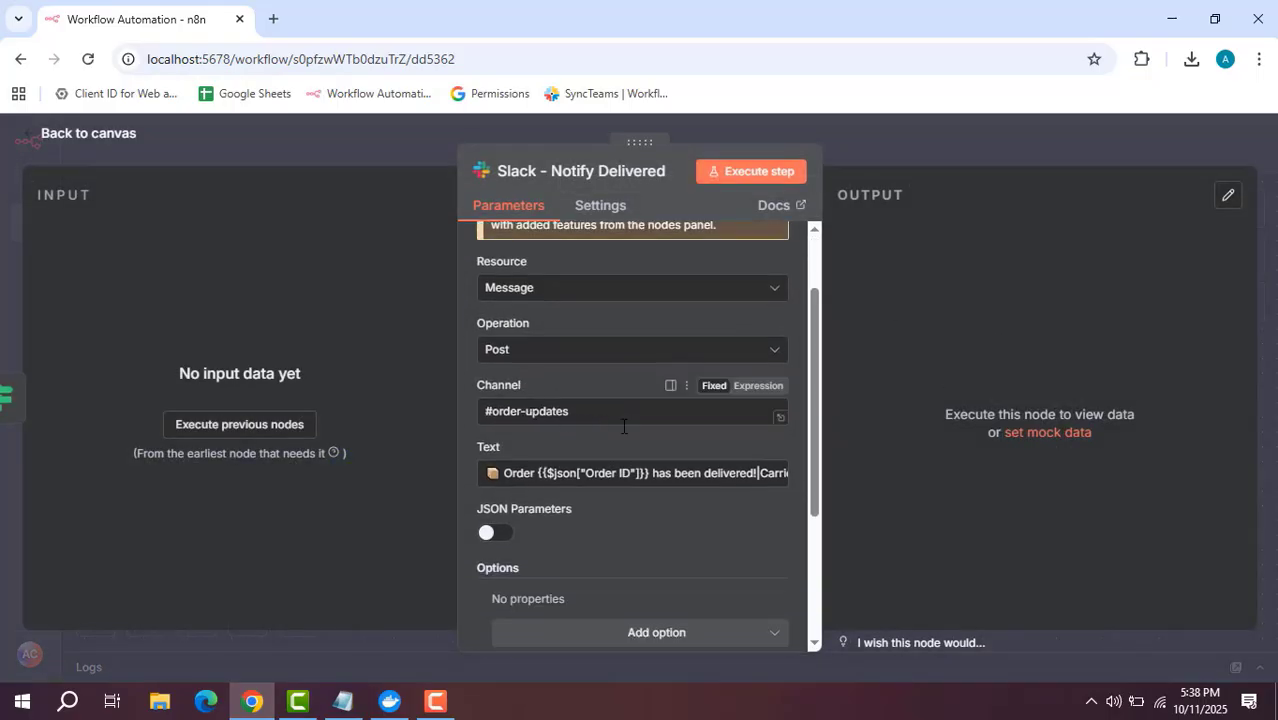
pyautogui.click(782, 489)
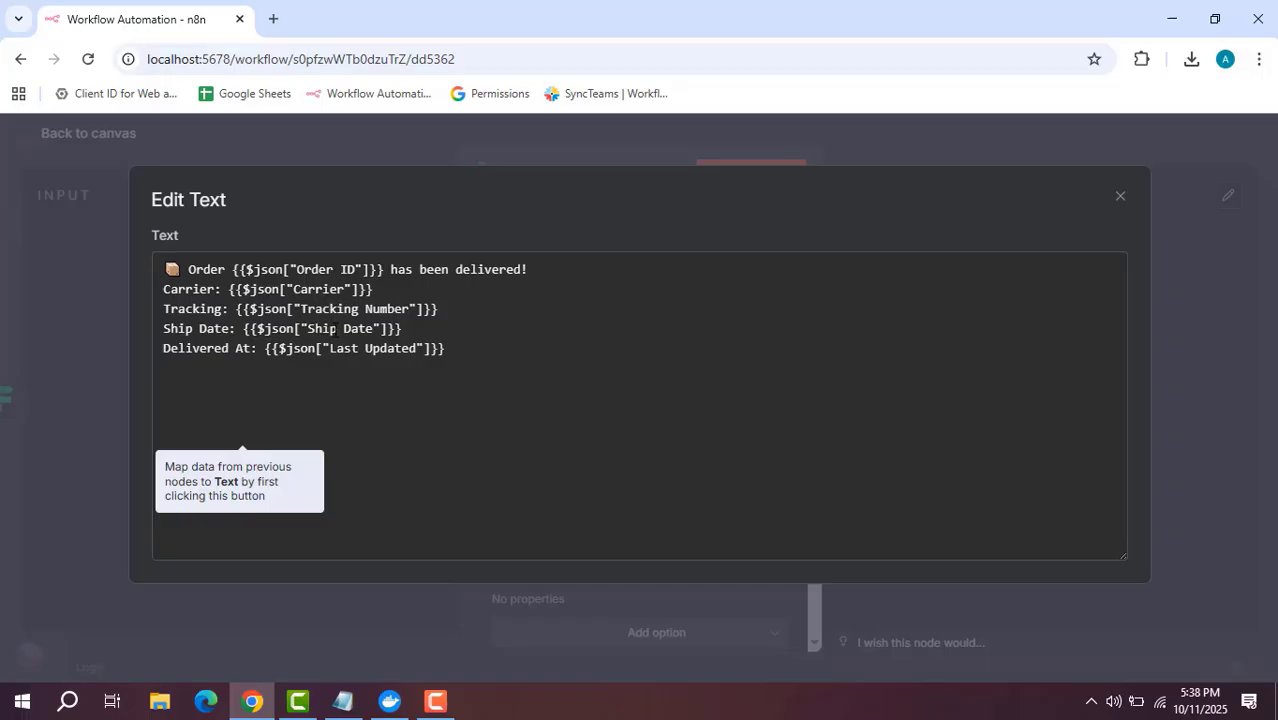
pyautogui.click(1206, 300)
pyautogui.click(991, 132)
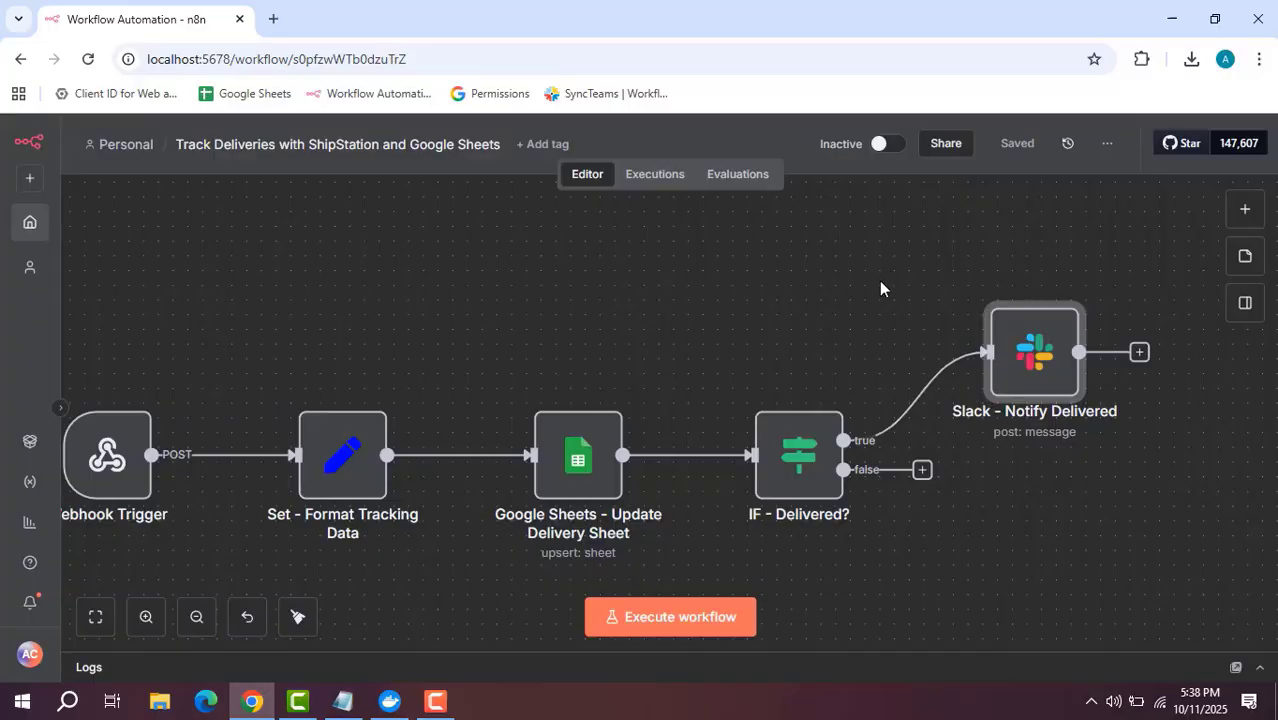
pyautogui.moveTo(513, 303); pyautogui.dragTo(593, 302)
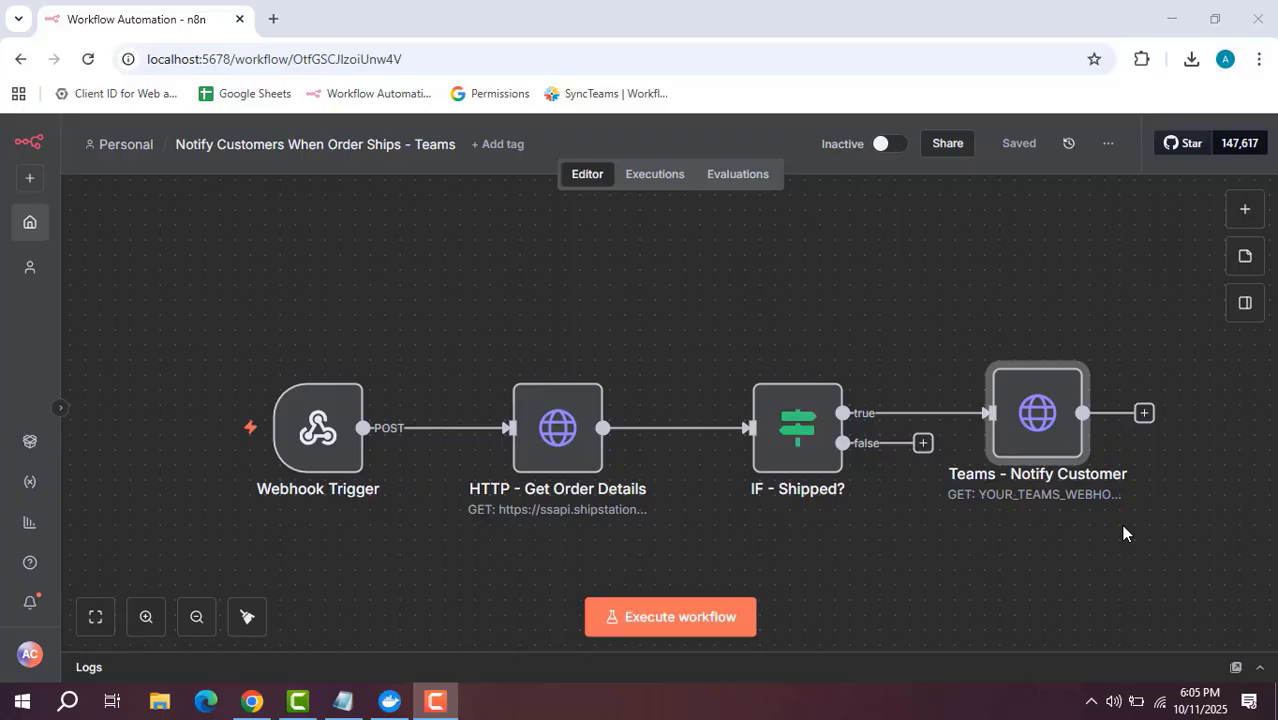
# Step: In the Notify Customers When Order Ships - Teams workflow, check the Webhook Trigger's path and the full URL of HTTP - Get Order Details
pyautogui.doubleClick(298, 440)
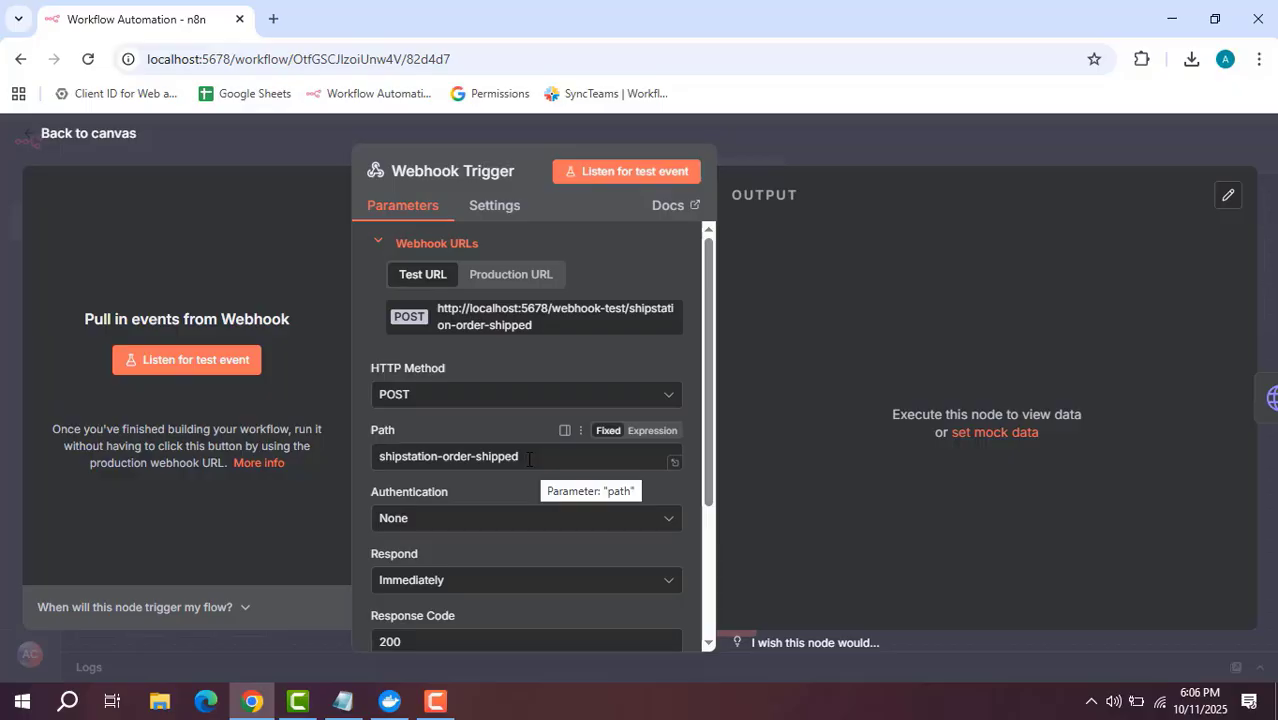
pyautogui.click(758, 120)
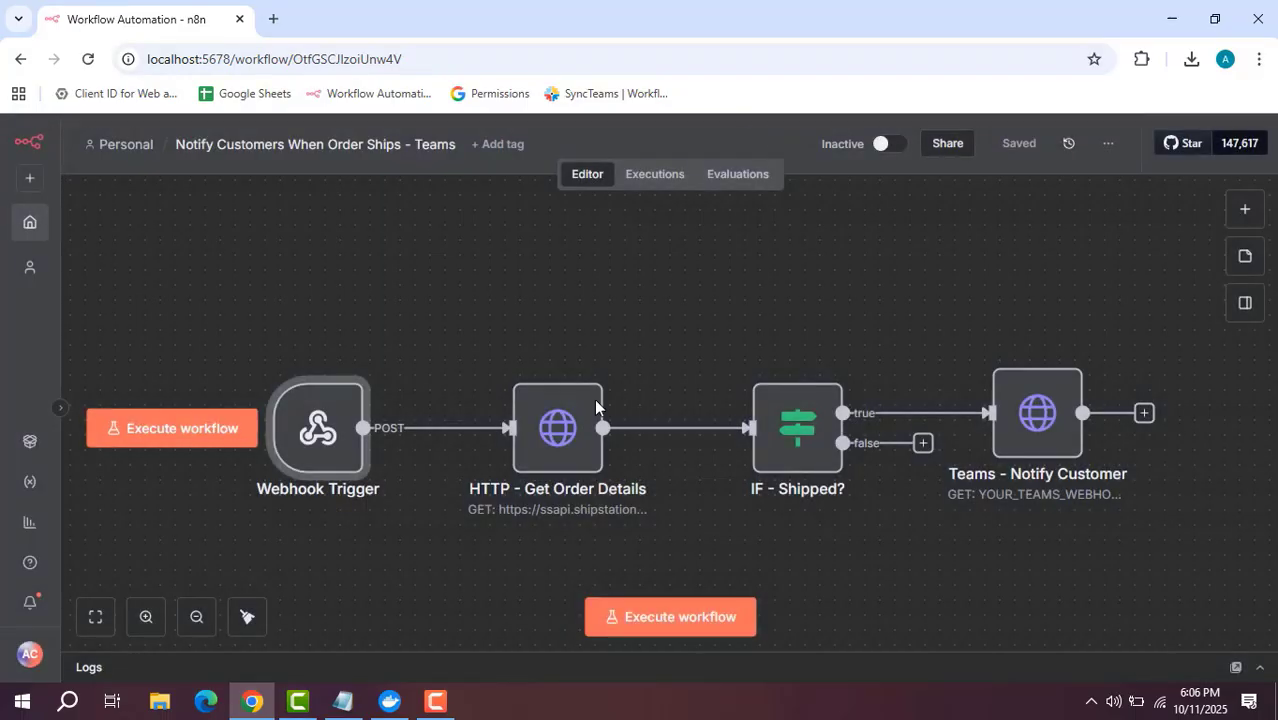
pyautogui.doubleClick(560, 447)
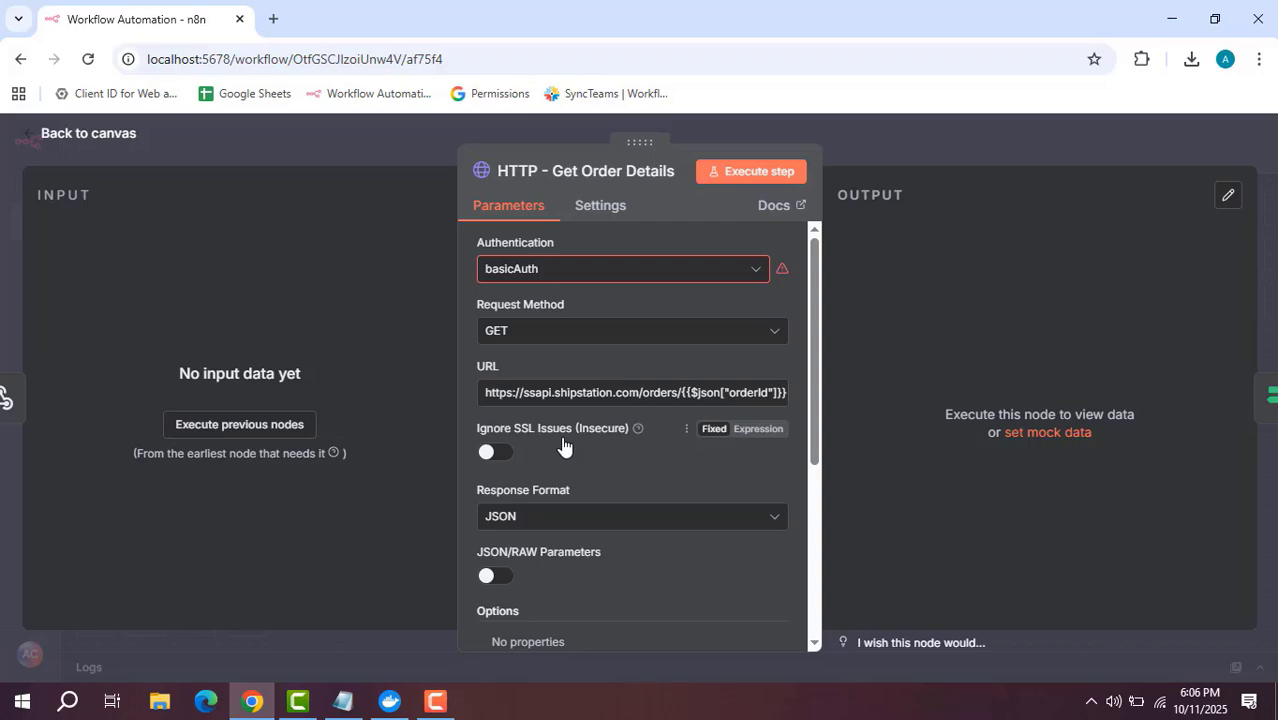
pyautogui.click(779, 404)
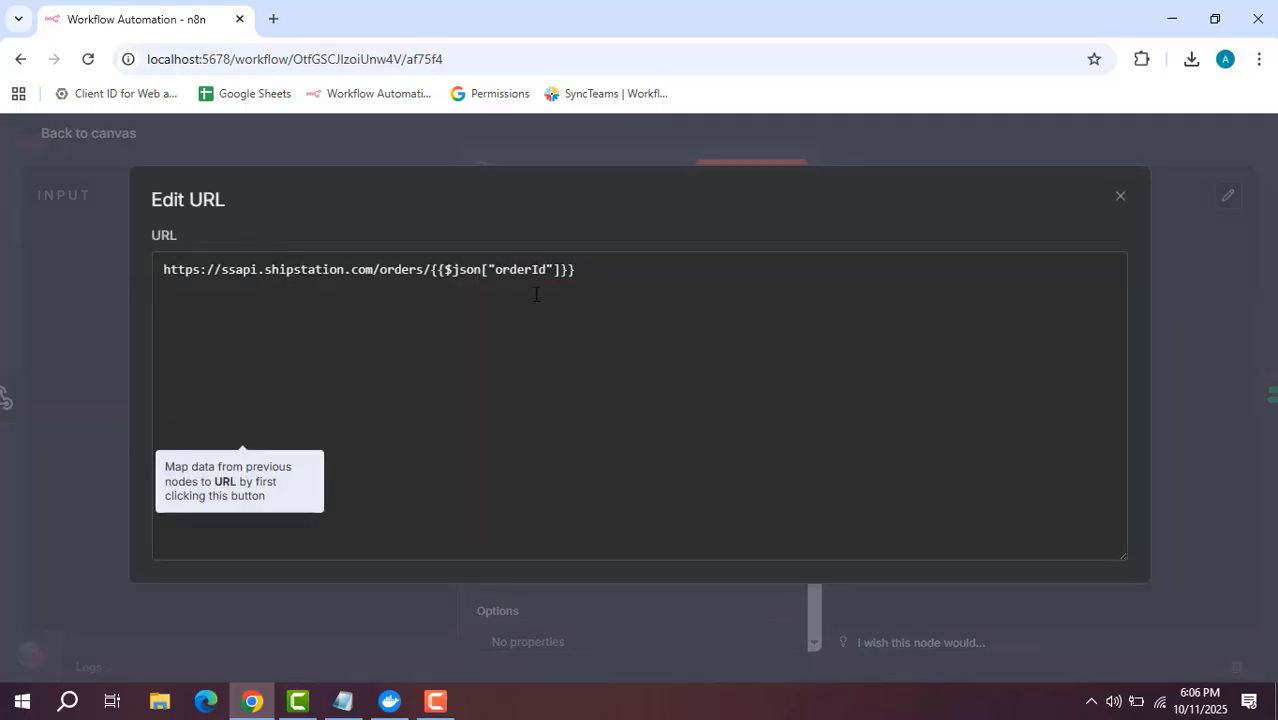
pyautogui.click(1120, 197)
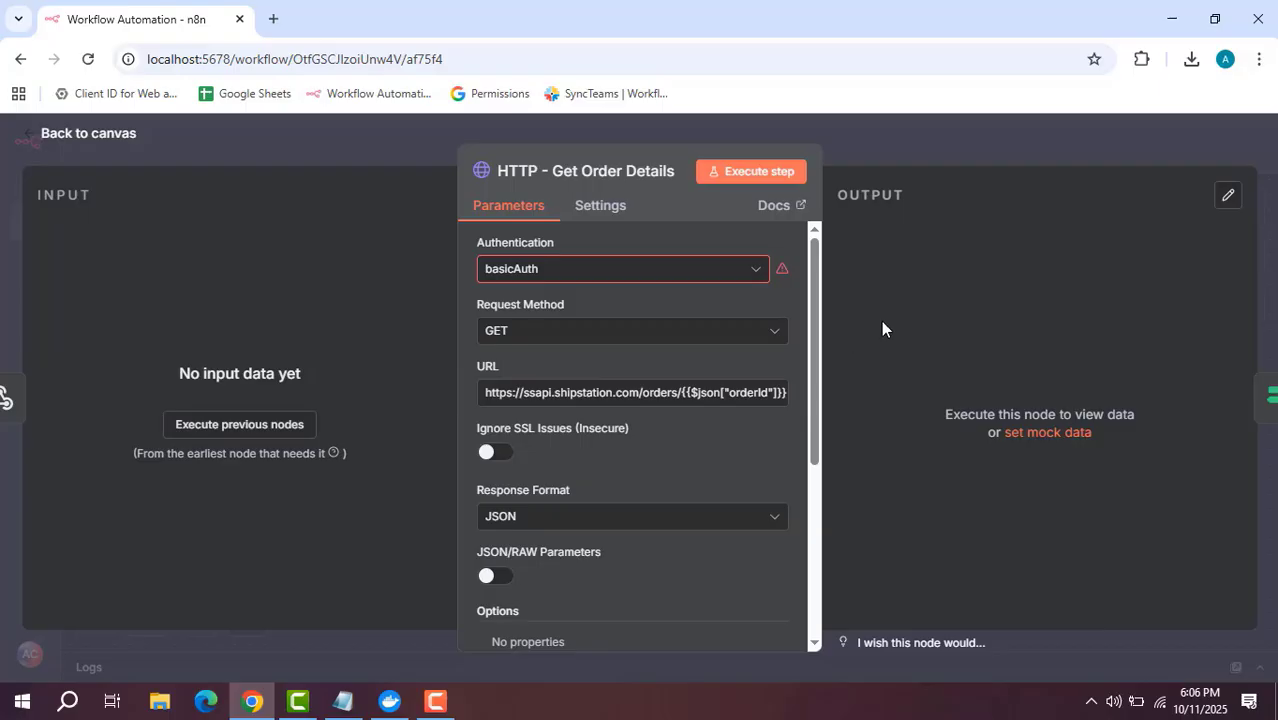
pyautogui.click(1021, 157)
# Step: Examine the IF - Shipped? node's condition and the Teams - Notify Customer node's request parameters, and return to the canvas
pyautogui.doubleClick(785, 432)
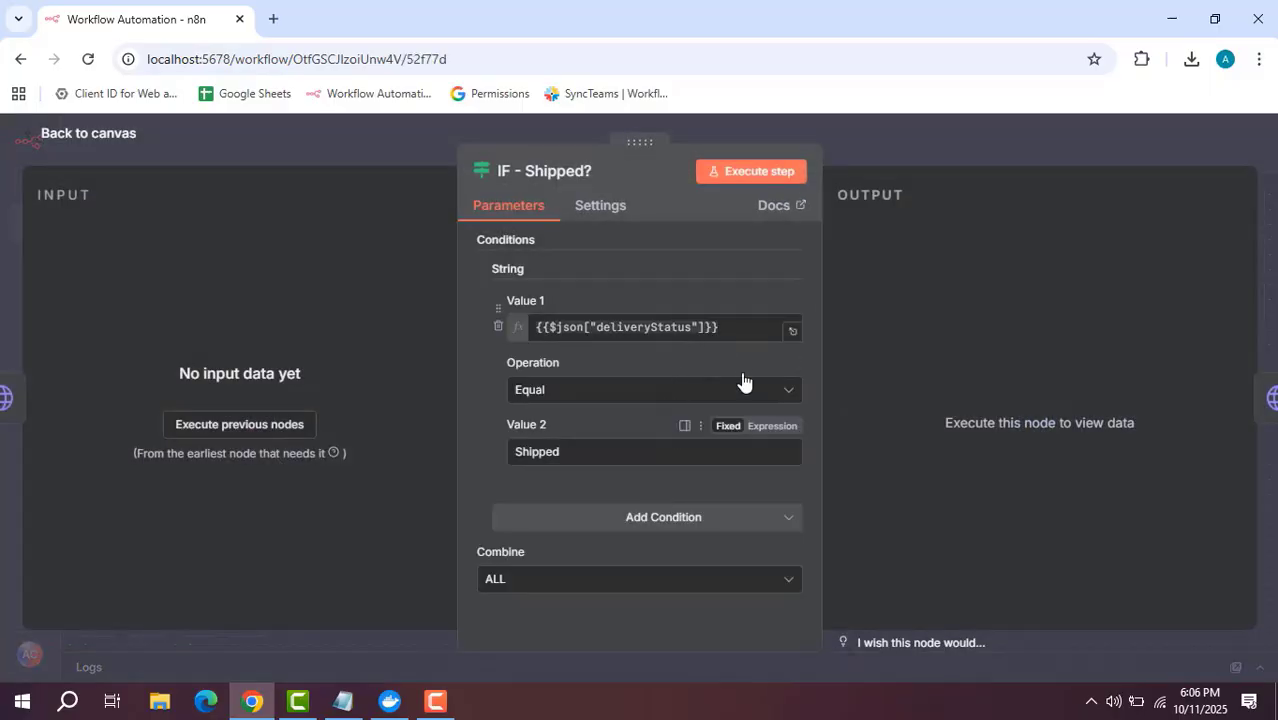
pyautogui.click(966, 158)
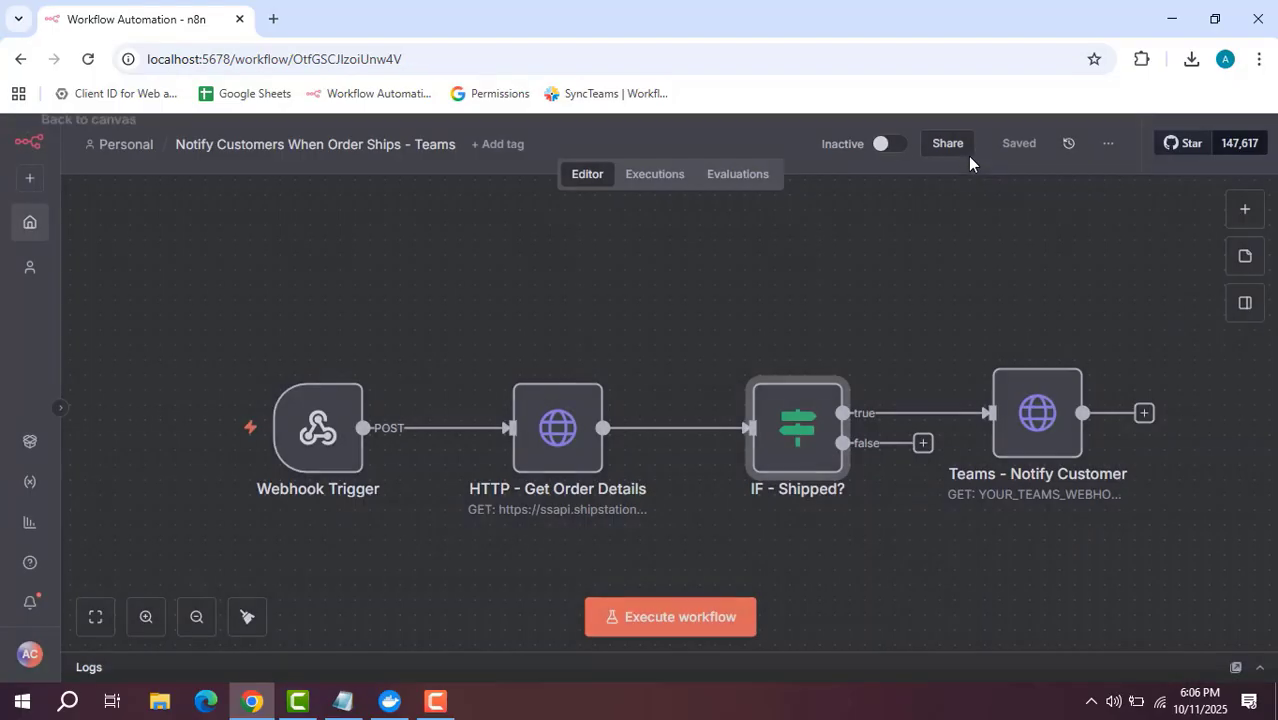
pyautogui.doubleClick(1045, 425)
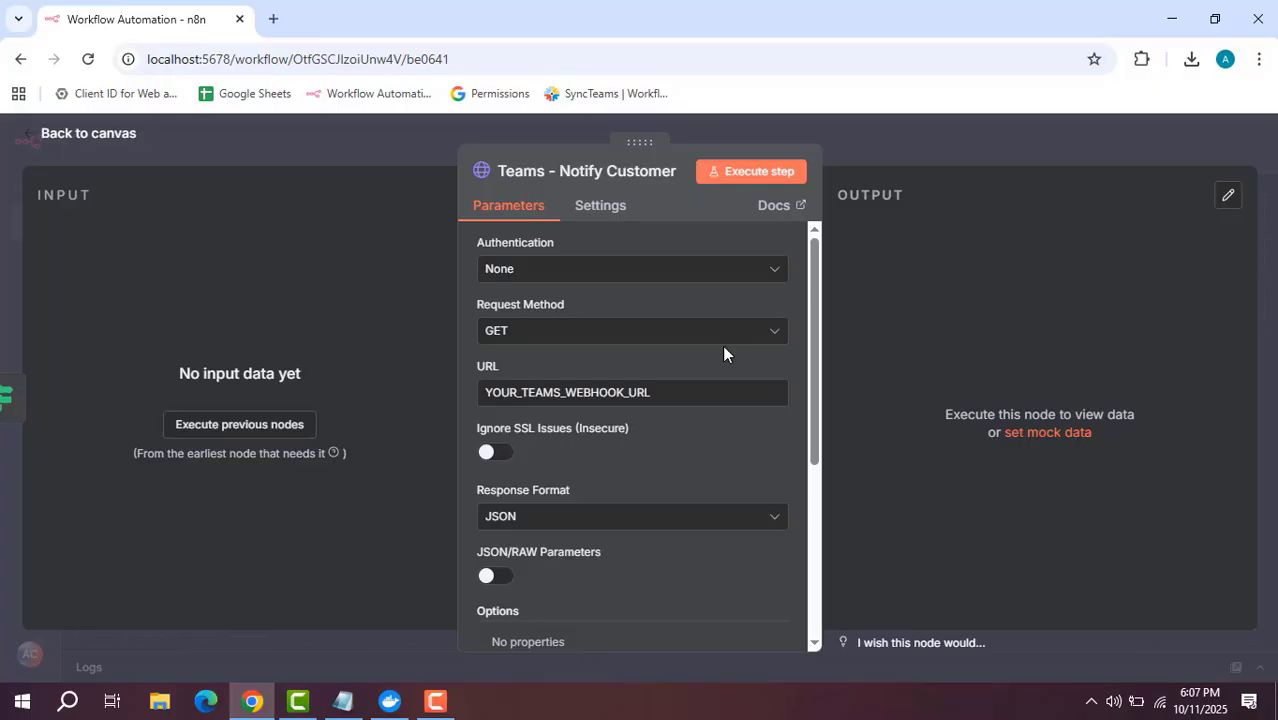
pyautogui.scroll(-3, 695, 420)
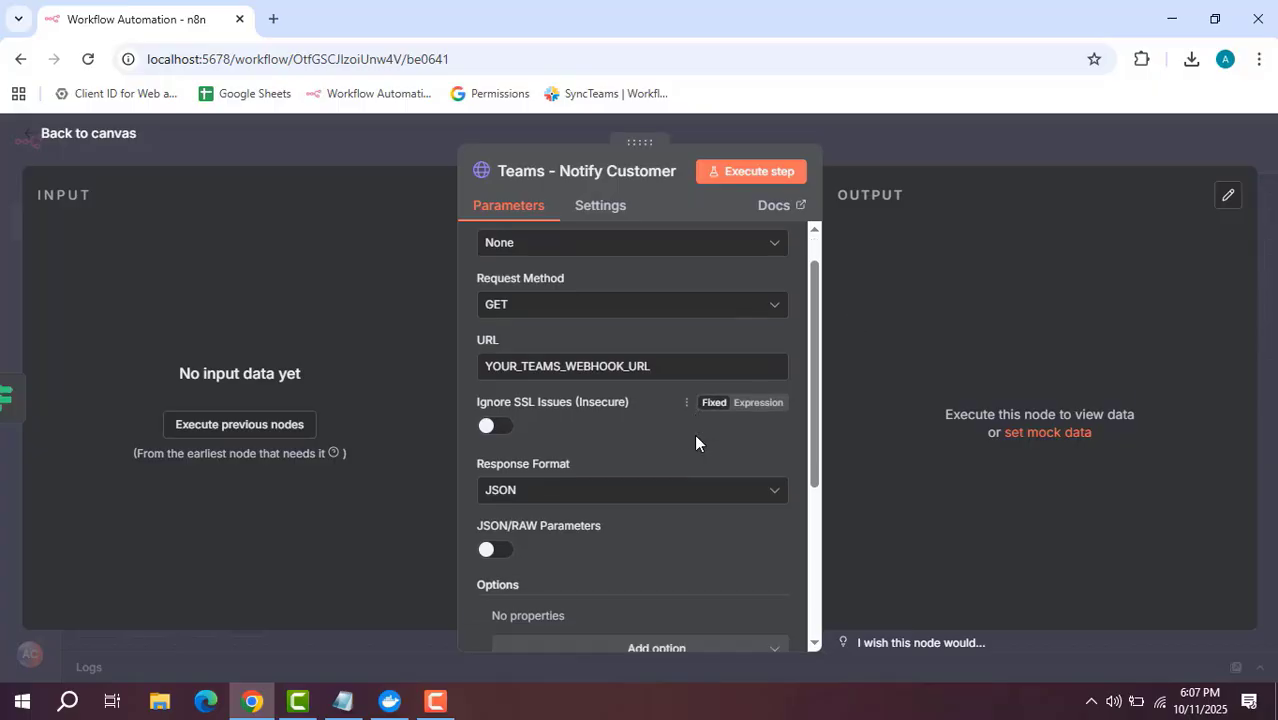
pyautogui.scroll(2, 723, 400)
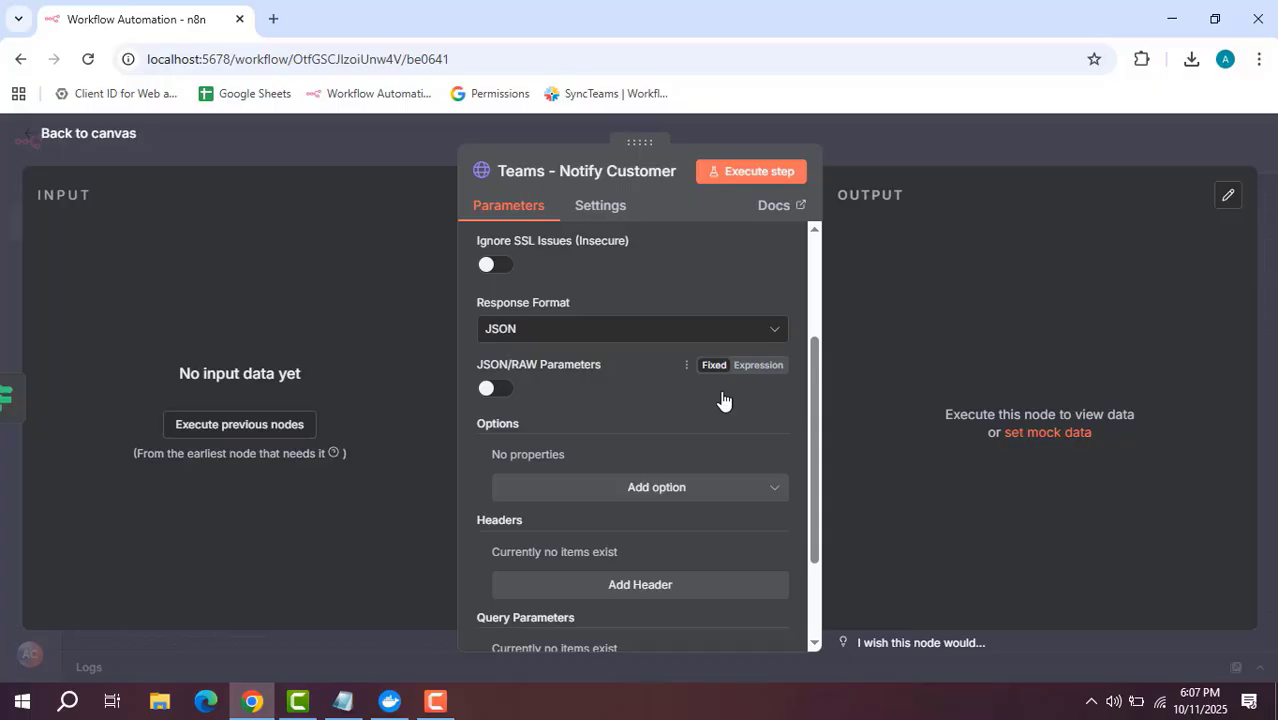
pyautogui.click(893, 145)
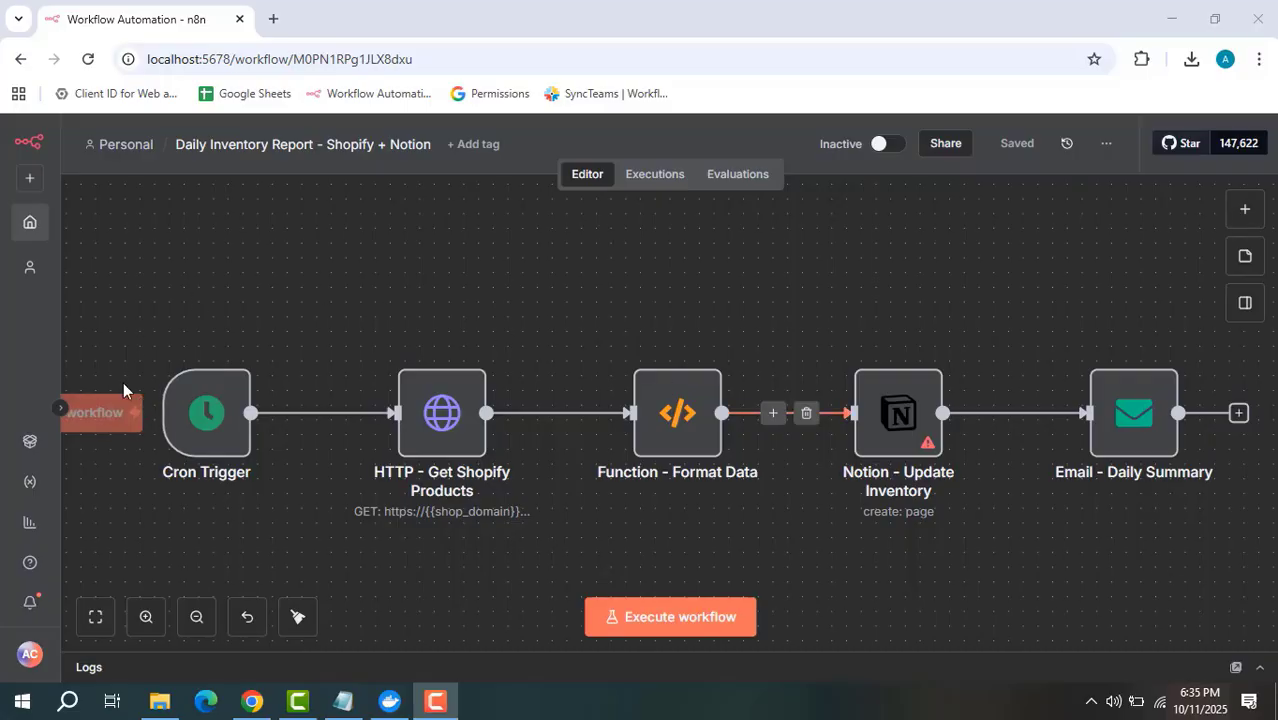
# Step: Check the Cron Trigger's mode, hour and minute in the Daily Inventory Report - Shopify + Notion workflow
pyautogui.moveTo(212, 441)
pyautogui.doubleClick(207, 413)
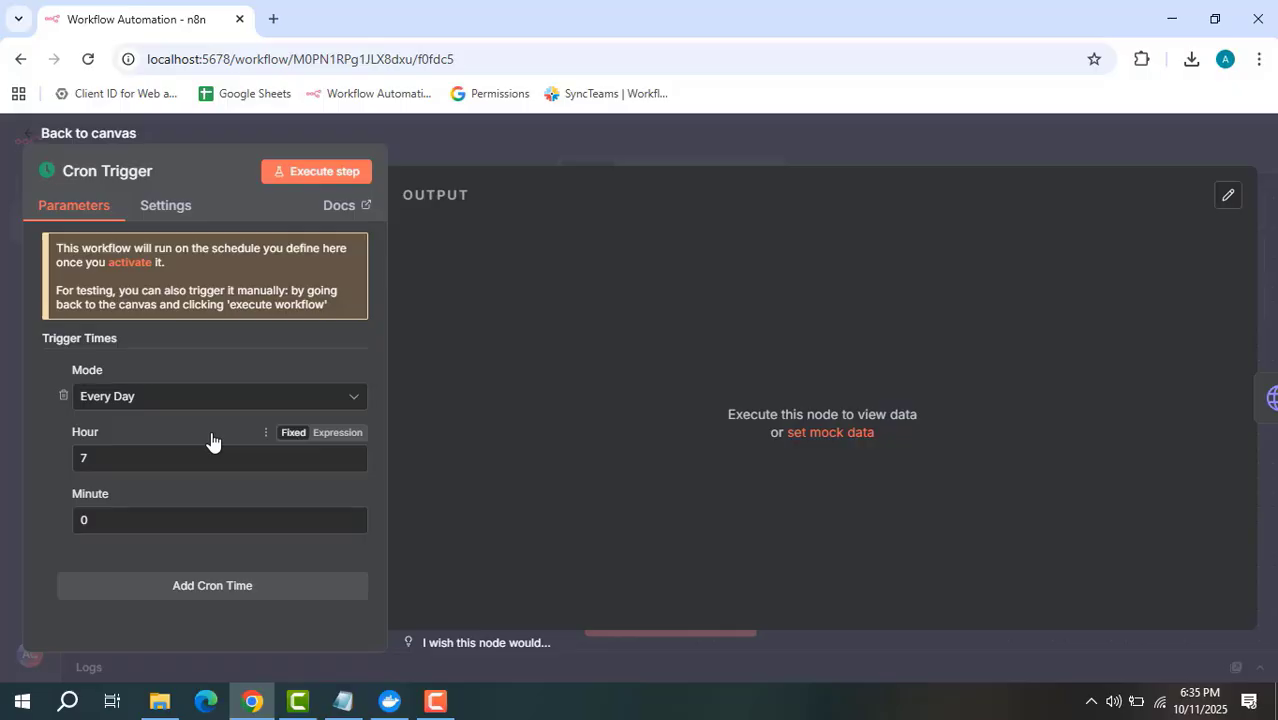
pyautogui.click(628, 134)
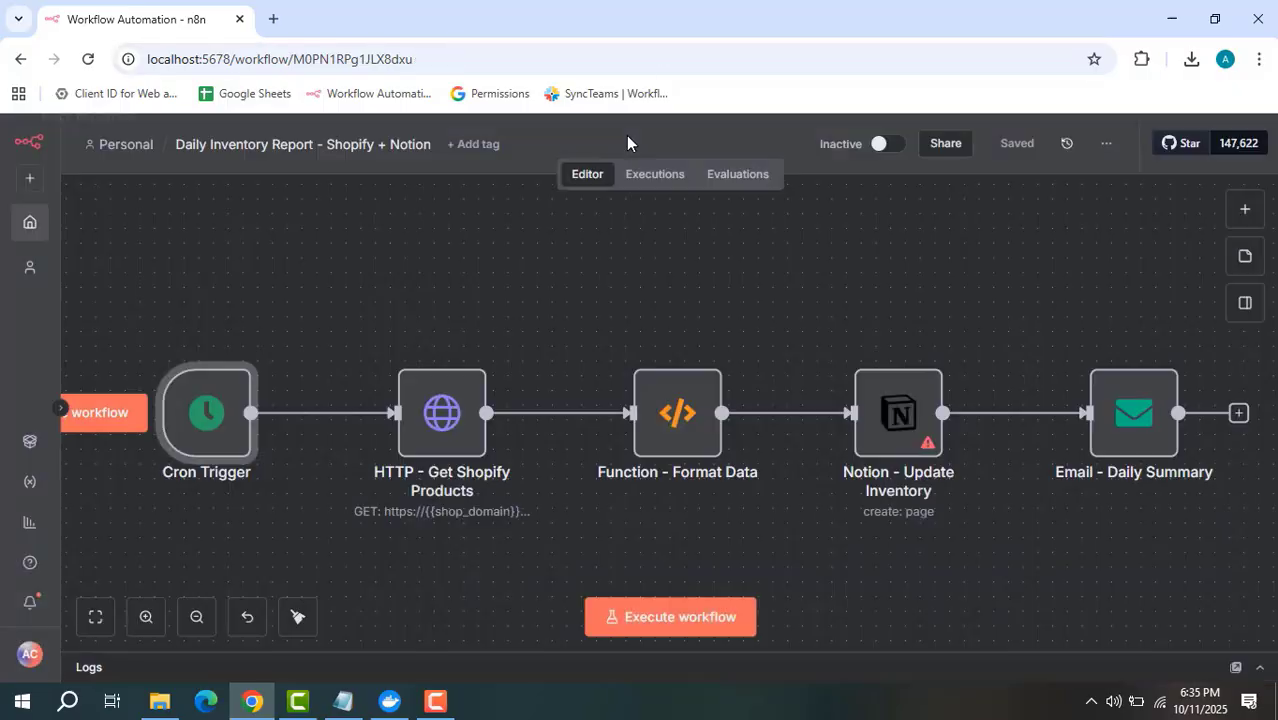
# Step: Review the HTTP - Get Shopify Products node's authentication, request method and full URL, and return to the canvas
pyautogui.doubleClick(463, 423)
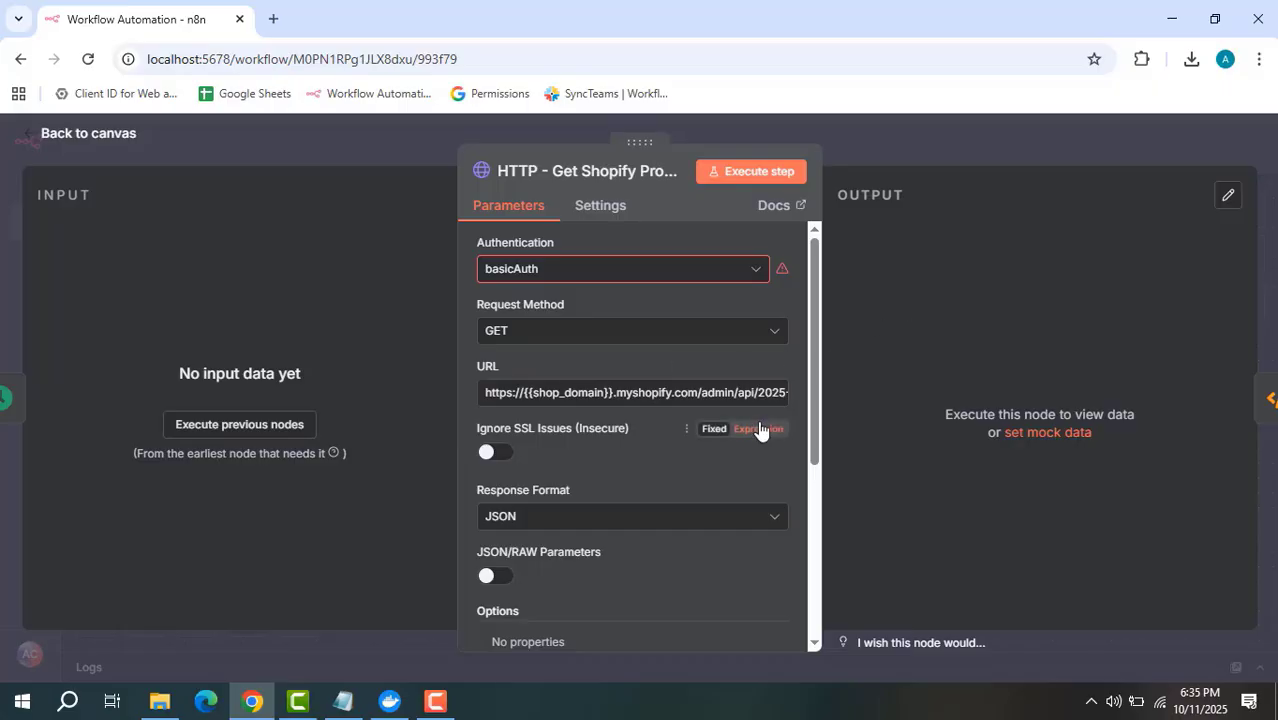
pyautogui.click(779, 411)
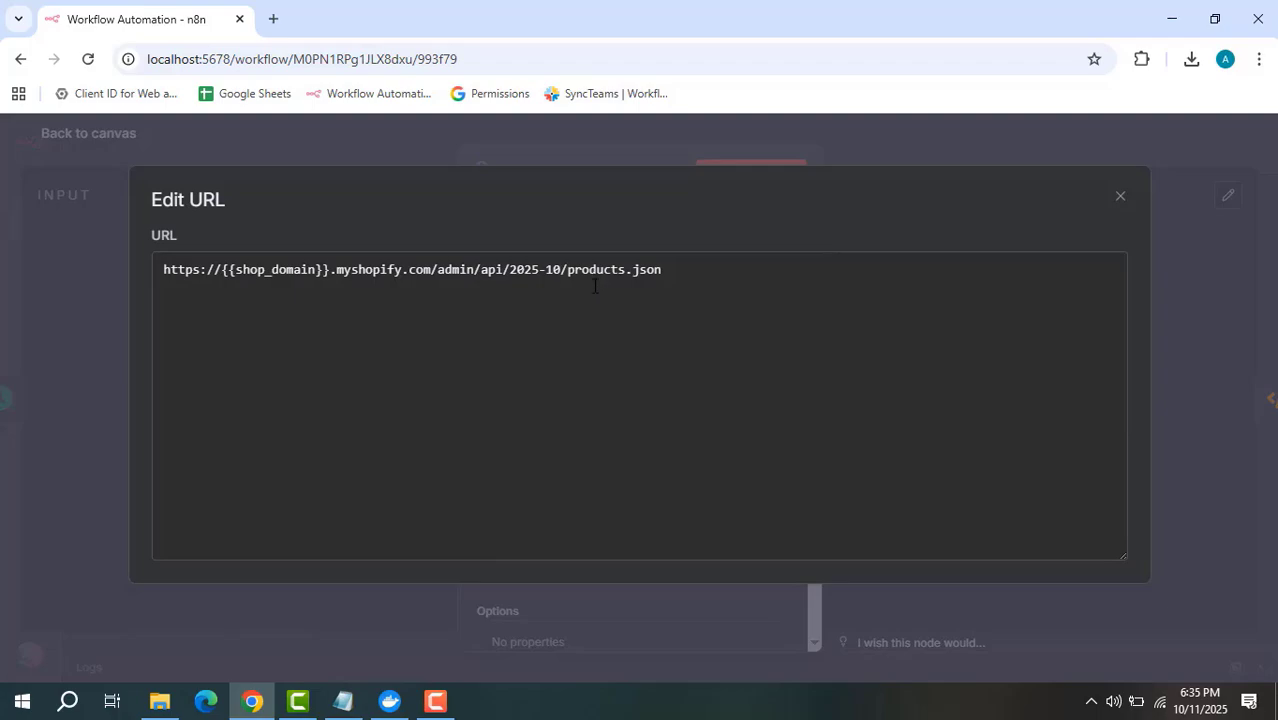
pyautogui.click(1119, 198)
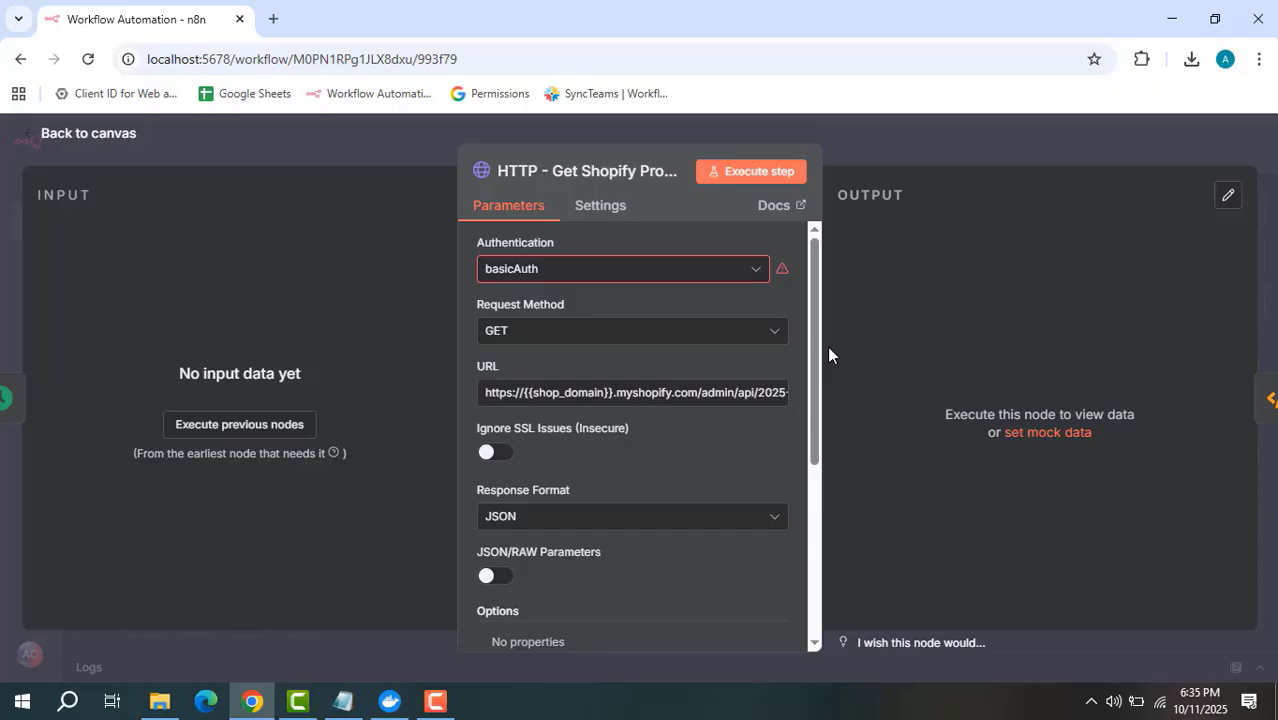
pyautogui.click(898, 137)
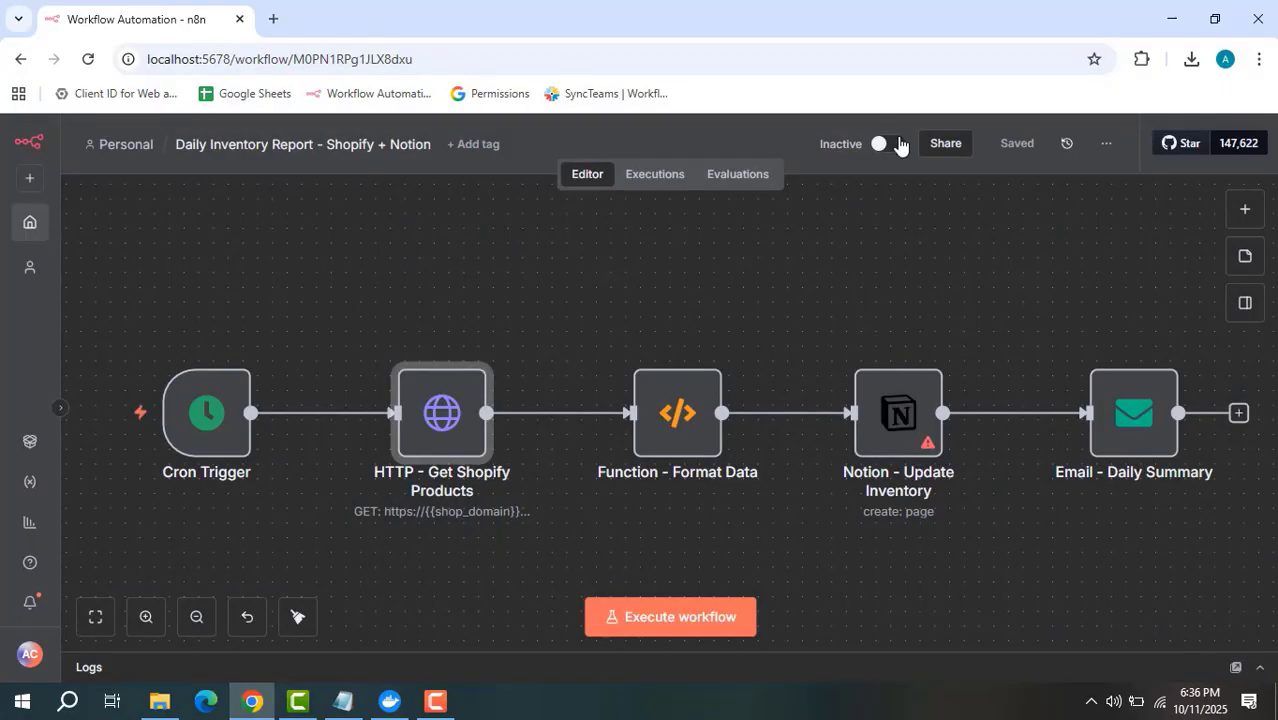
# Step: Read the complete JavaScript code of the Function - Format Data node in the enlarged editor and return to the canvas
pyautogui.click(680, 425)
pyautogui.doubleClick(680, 425)
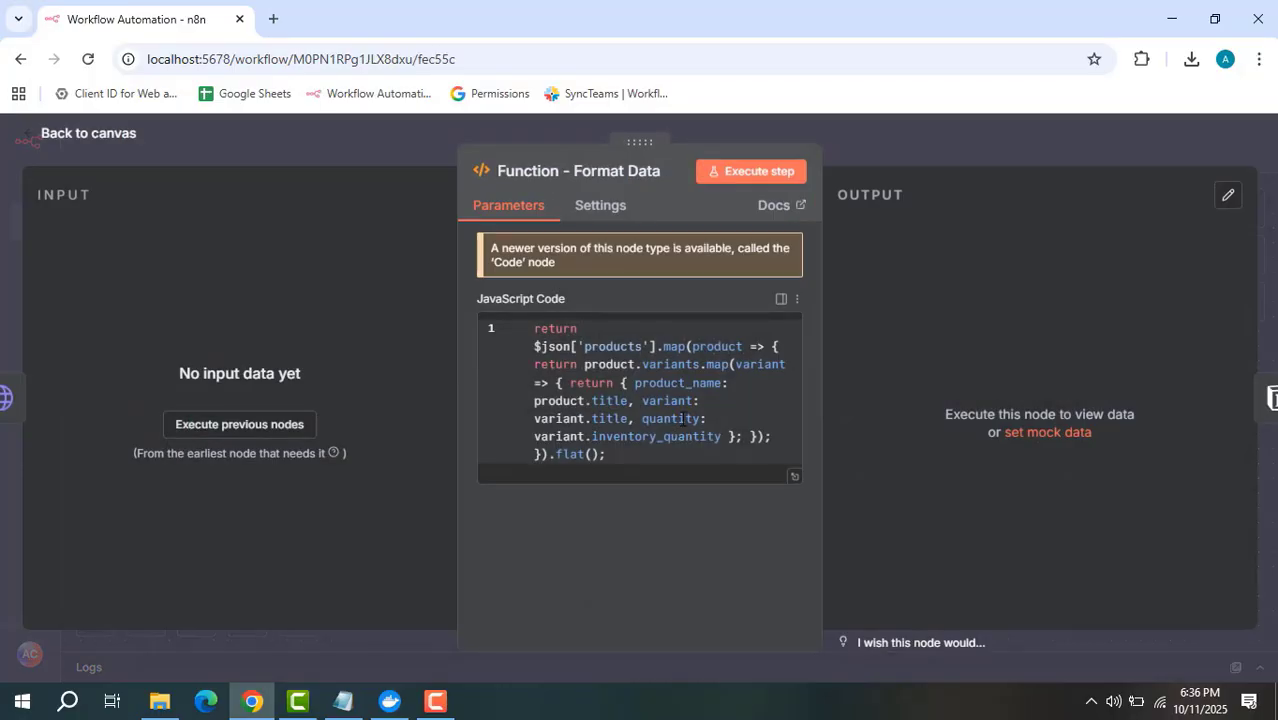
pyautogui.click(796, 478)
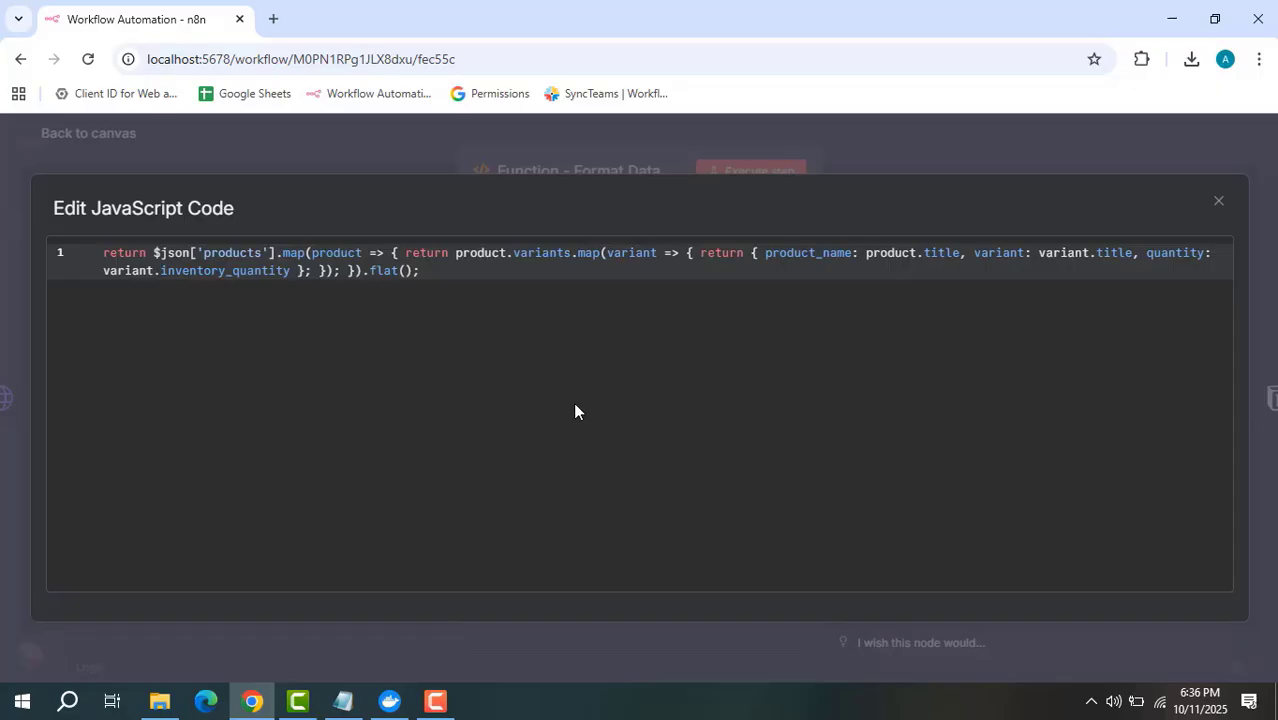
pyautogui.click(1217, 203)
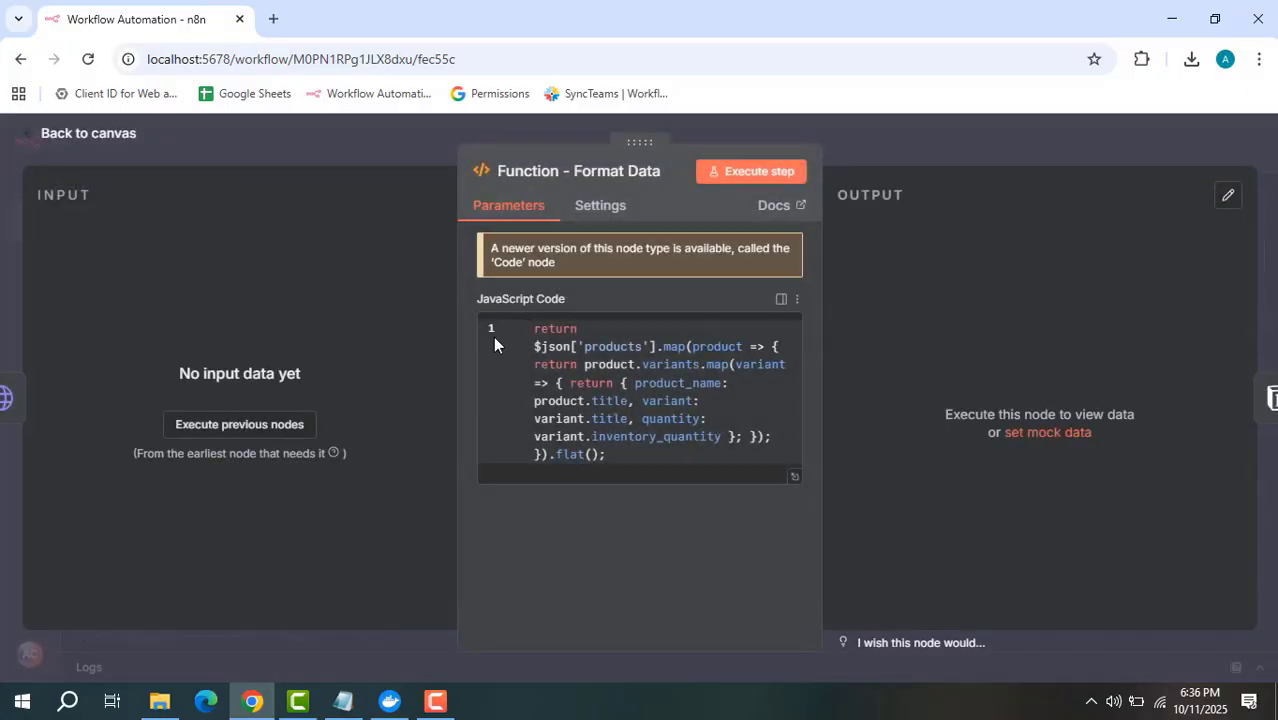
pyautogui.click(852, 161)
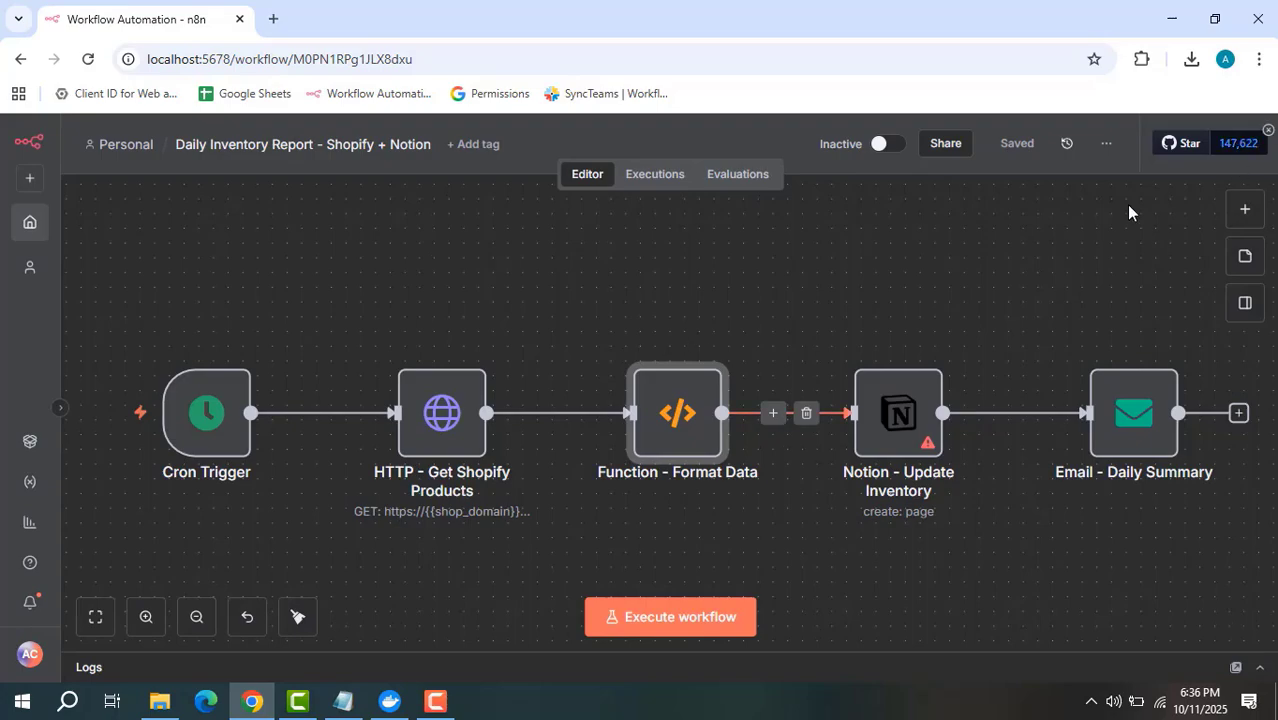
# Step: Inspect the Notion - Update Inventory node's resource, operation, parent page, title and block settings, and return to the canvas
pyautogui.doubleClick(898, 420)
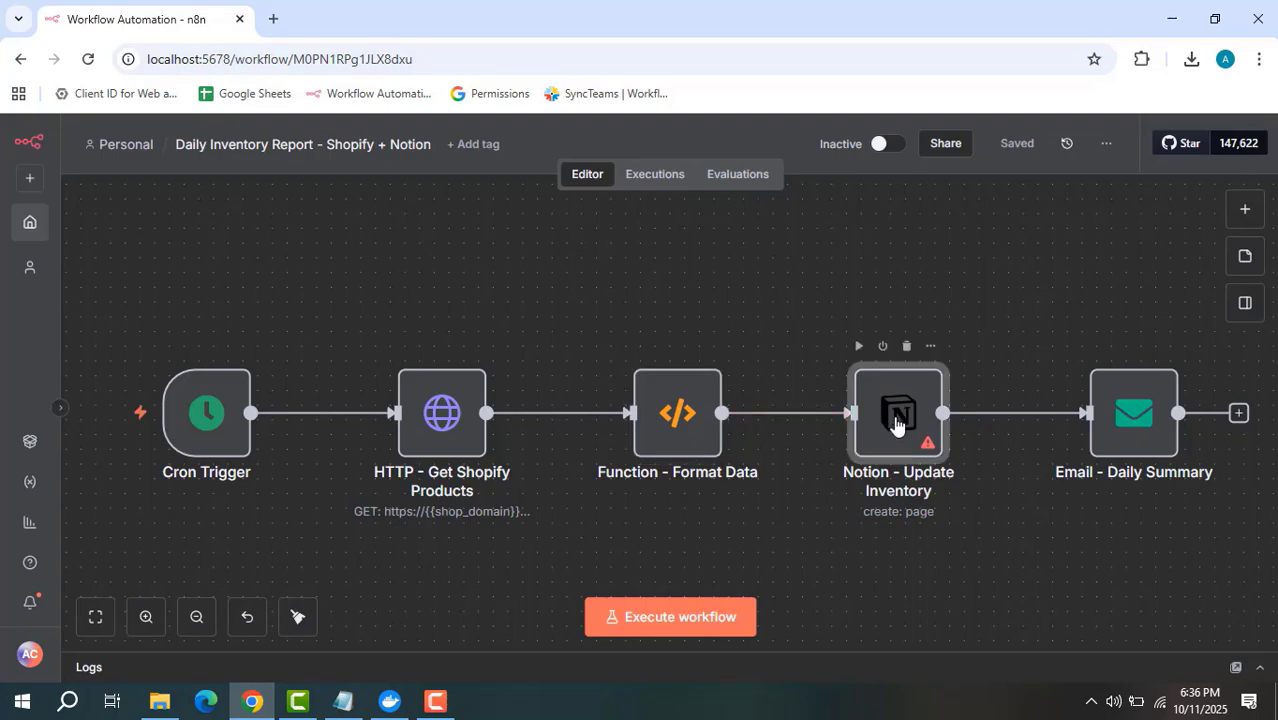
pyautogui.scroll(-1, 698, 384)
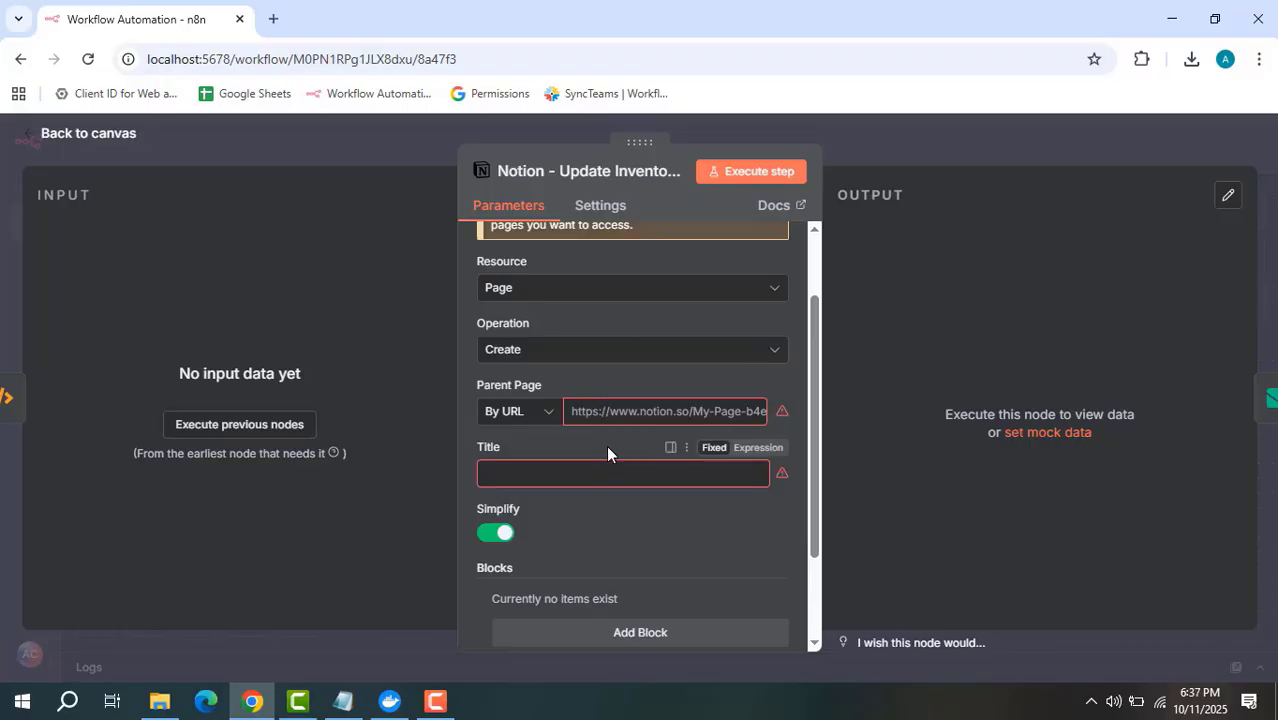
pyautogui.scroll(-2, 606, 445)
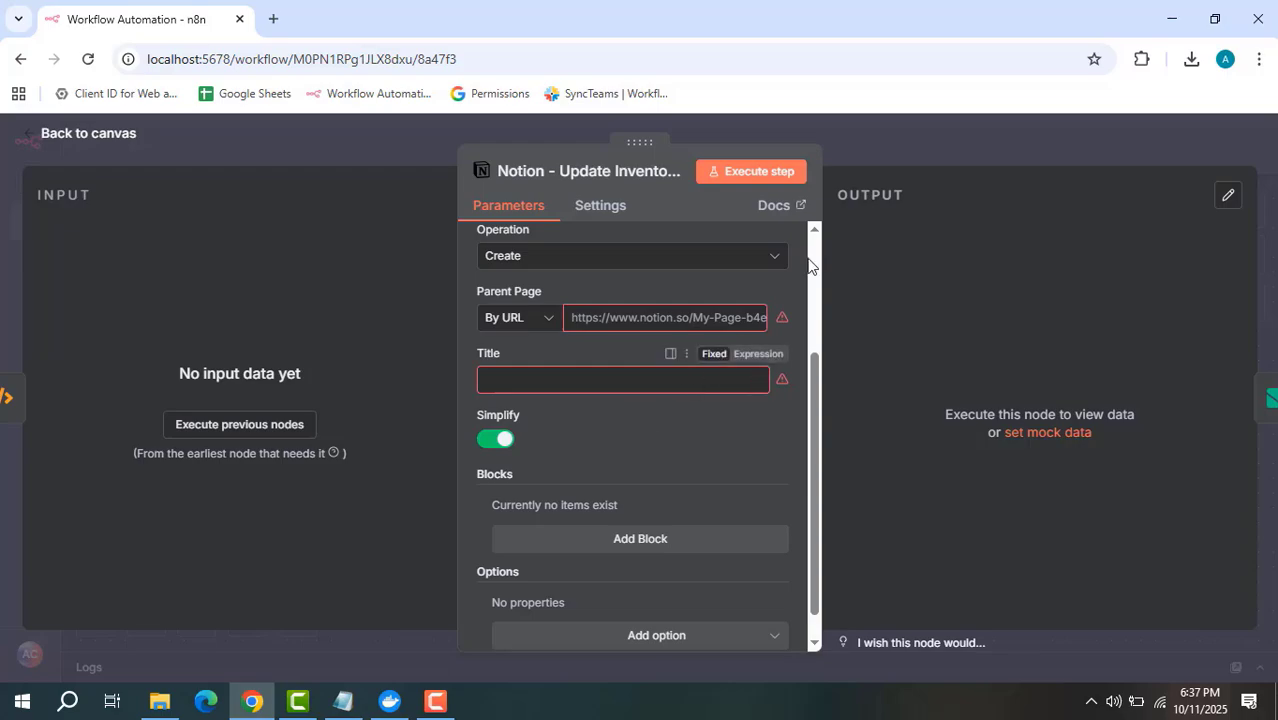
pyautogui.click(976, 135)
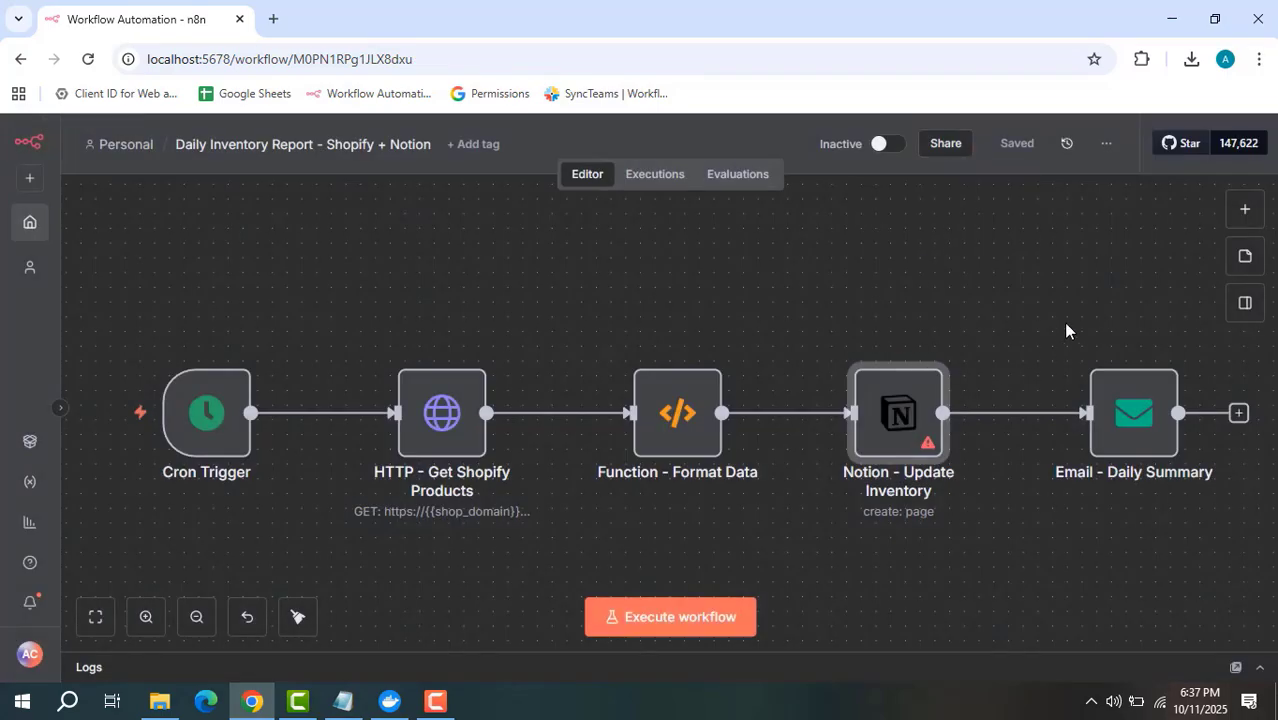
# Step: Review the Email - Daily Summary node's sender, recipient, full subject and complete message text, and return to the canvas
pyautogui.hscroll(3, 1052, 322)
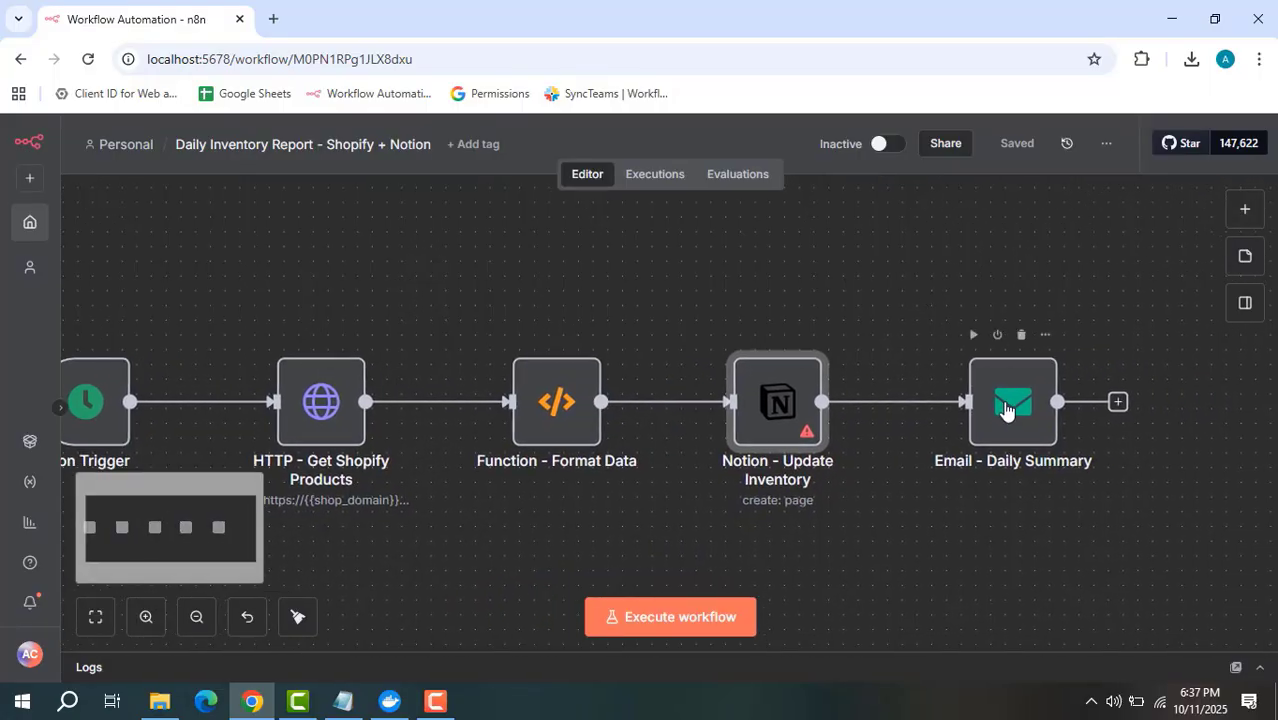
pyautogui.doubleClick(1003, 405)
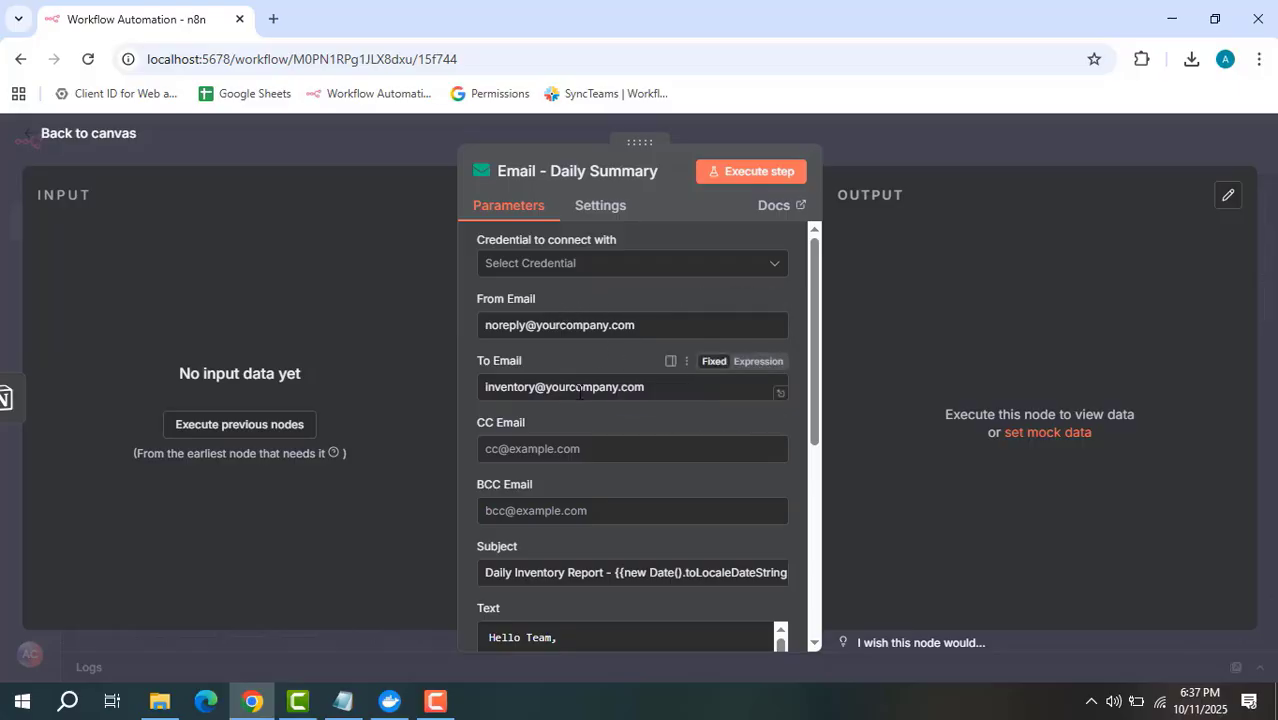
pyautogui.scroll(-1, 581, 393)
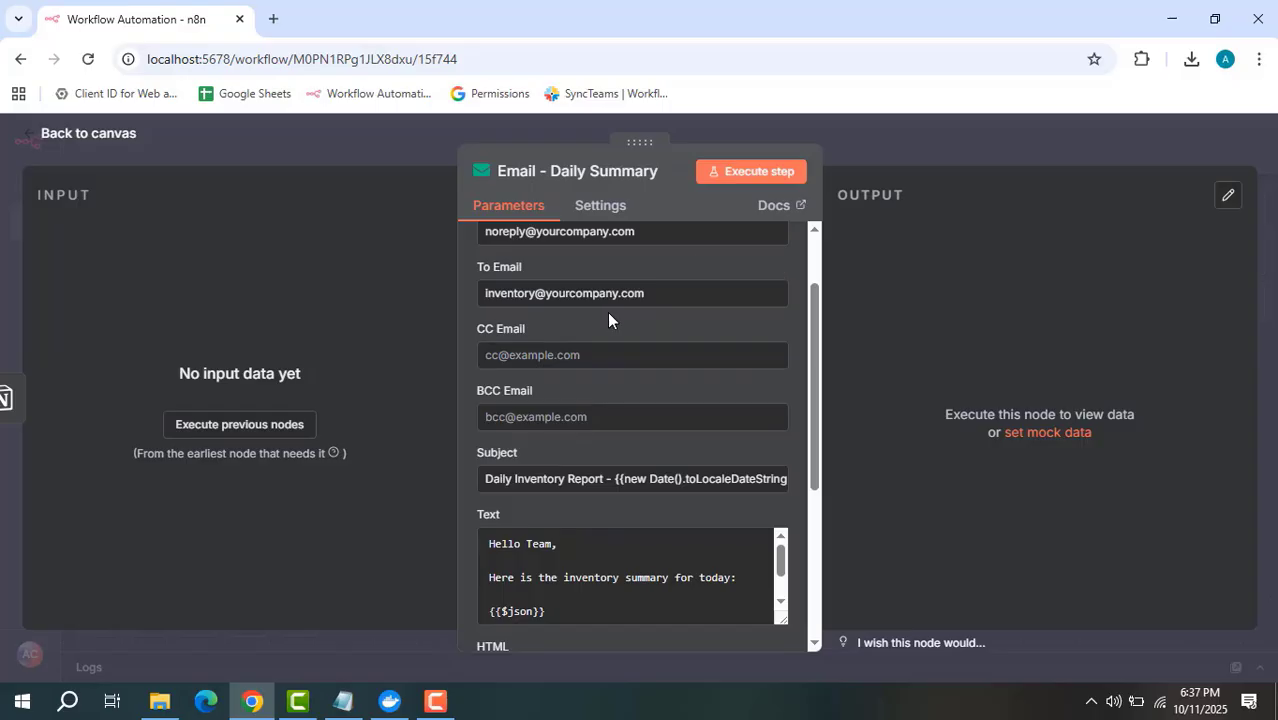
pyautogui.scroll(-2, 618, 323)
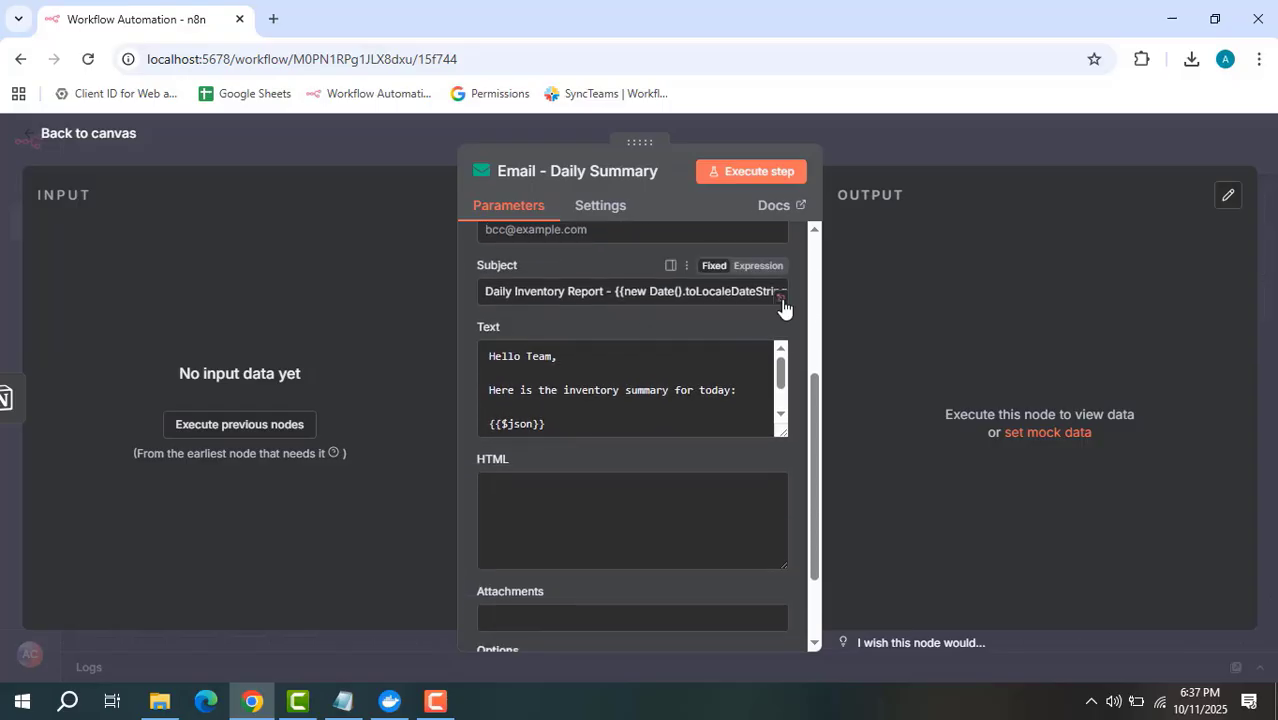
pyautogui.click(783, 302)
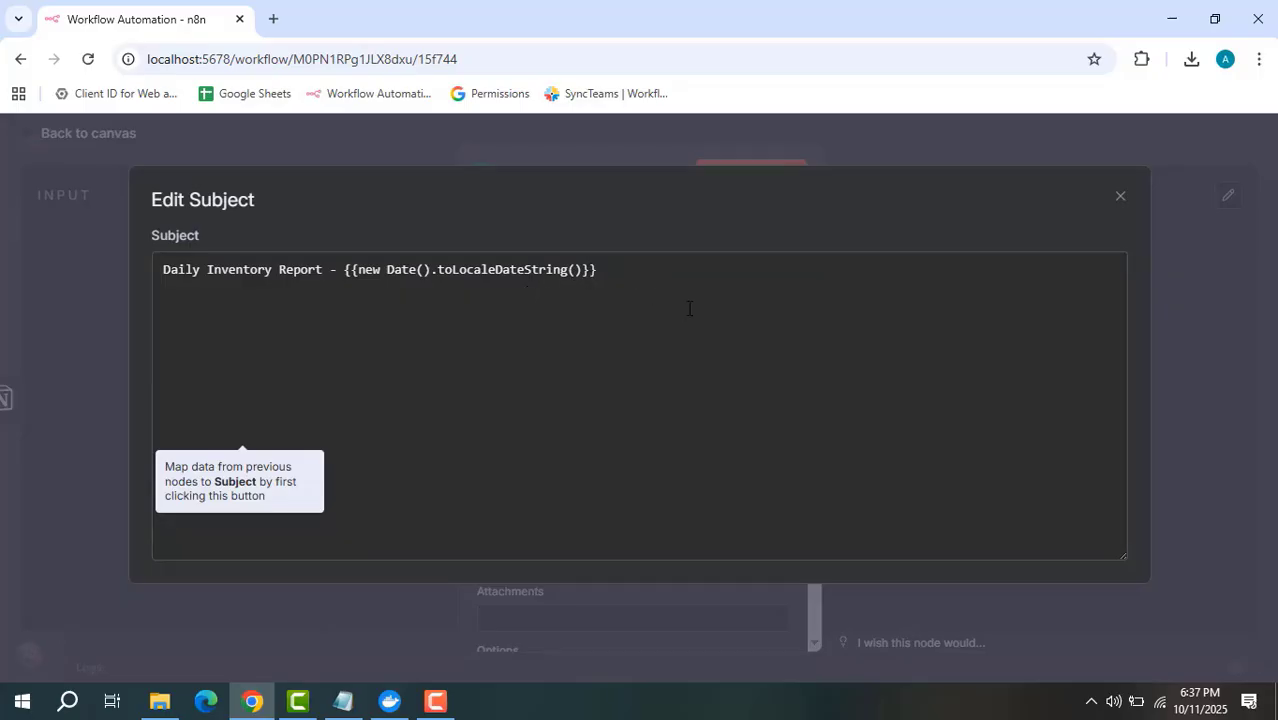
pyautogui.click(1121, 198)
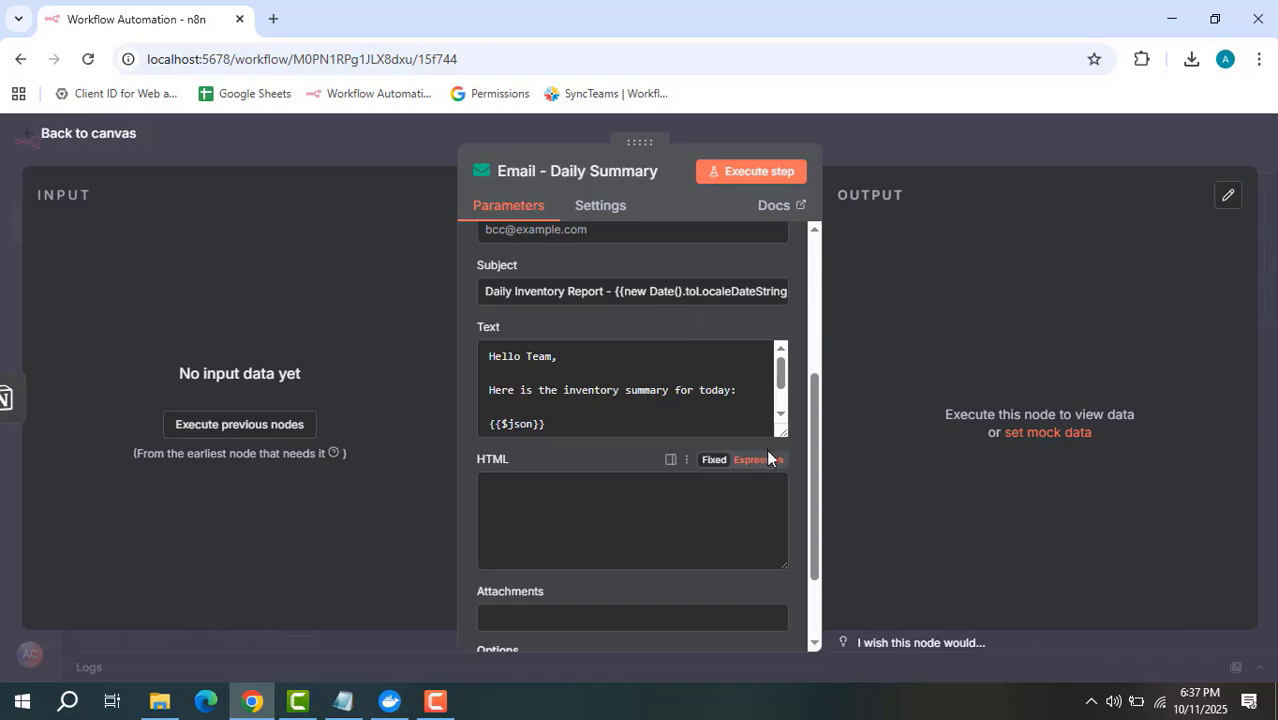
pyautogui.moveTo(778, 432); pyautogui.dragTo(836, 551)
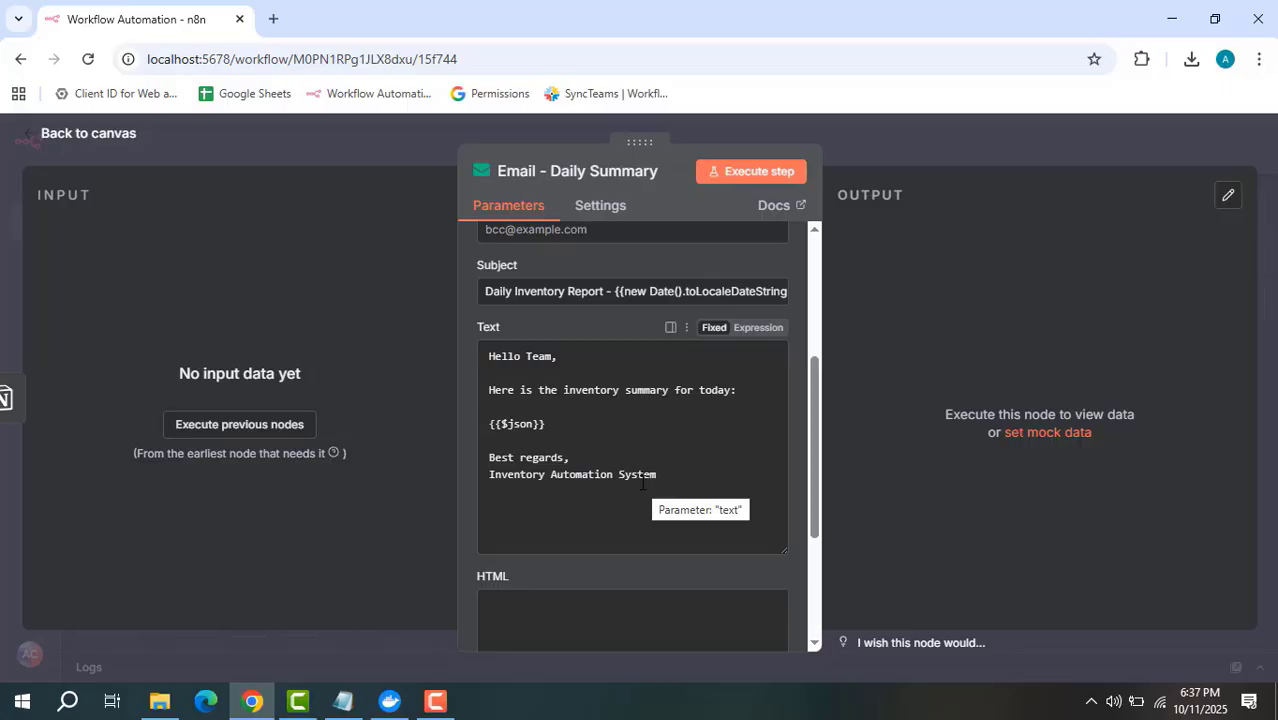
pyautogui.click(935, 146)
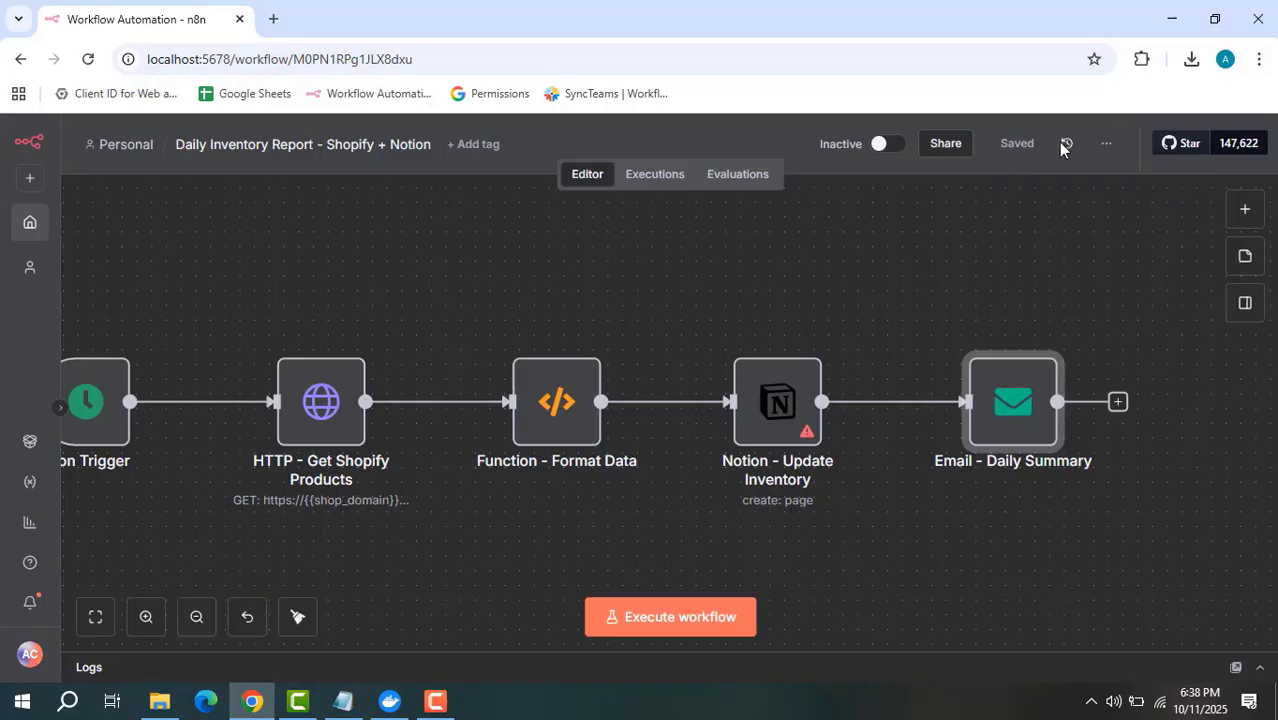
pyautogui.moveTo(635, 260); pyautogui.dragTo(746, 252)
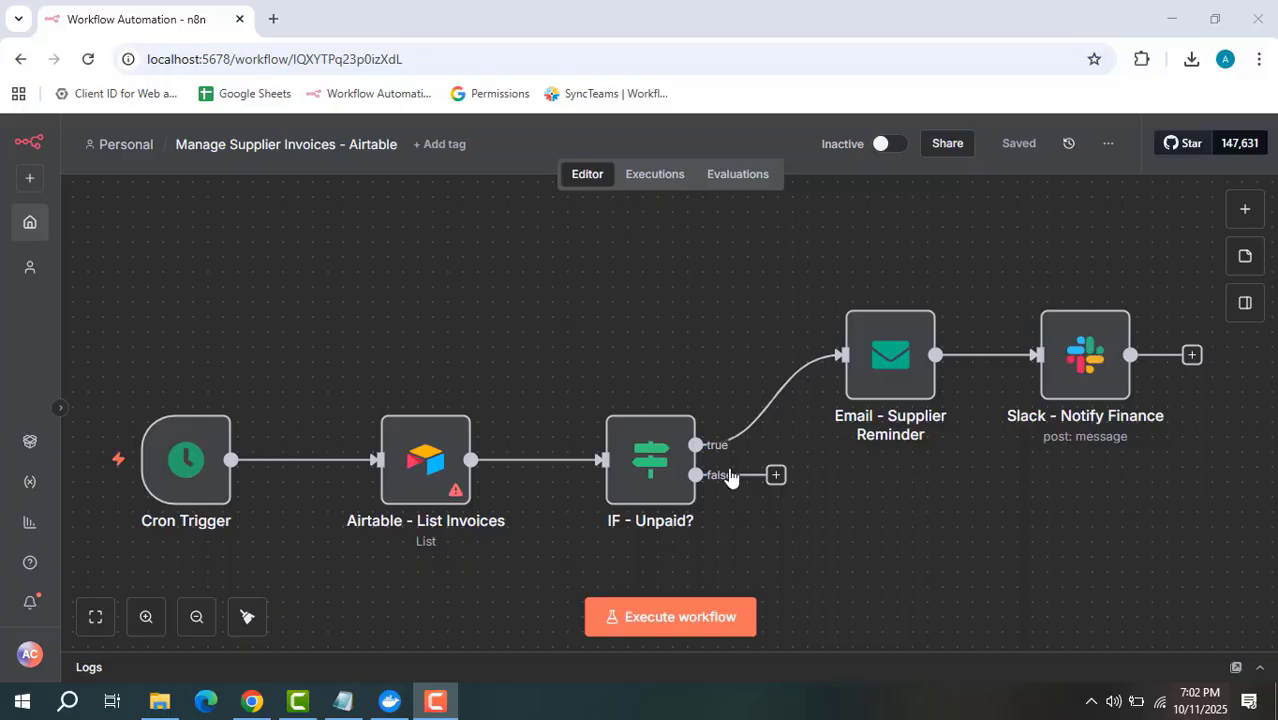
# Step: Check the Cron Trigger's schedule and the Airtable - List Invoices node's operation, base, table and return settings in the Manage Supplier Invoices workflow
pyautogui.doubleClick(182, 470)
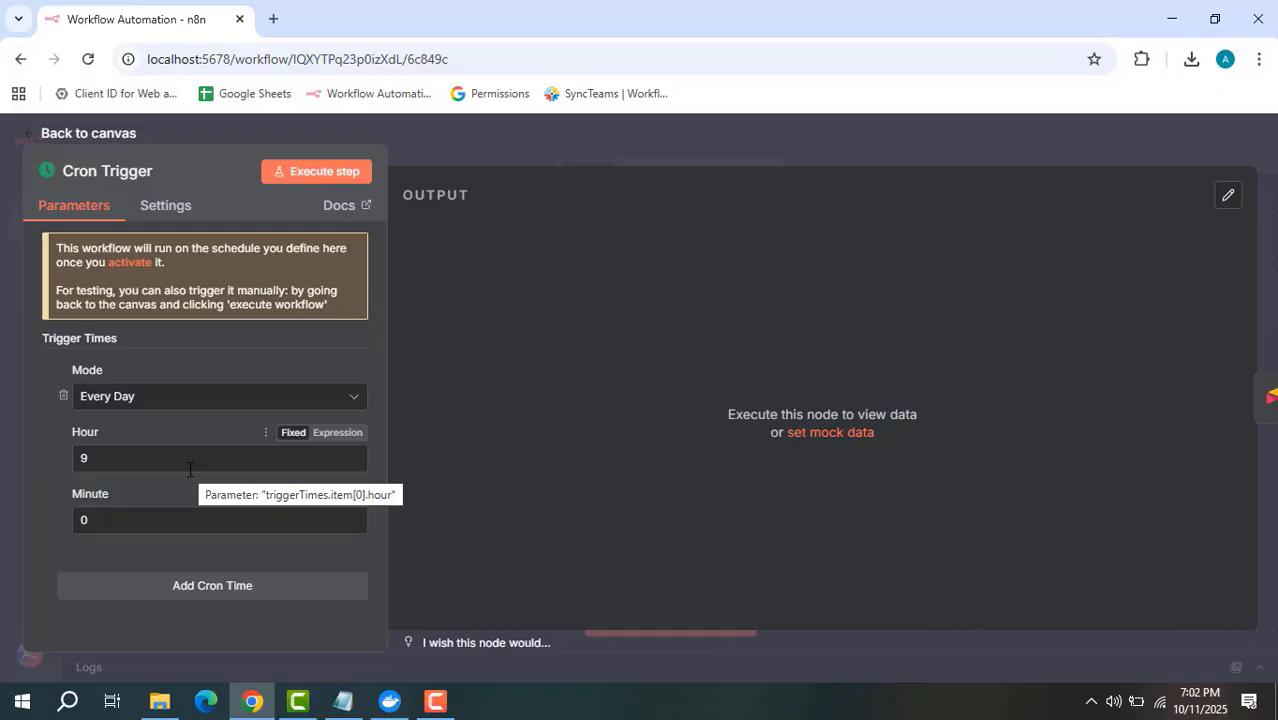
pyautogui.click(559, 126)
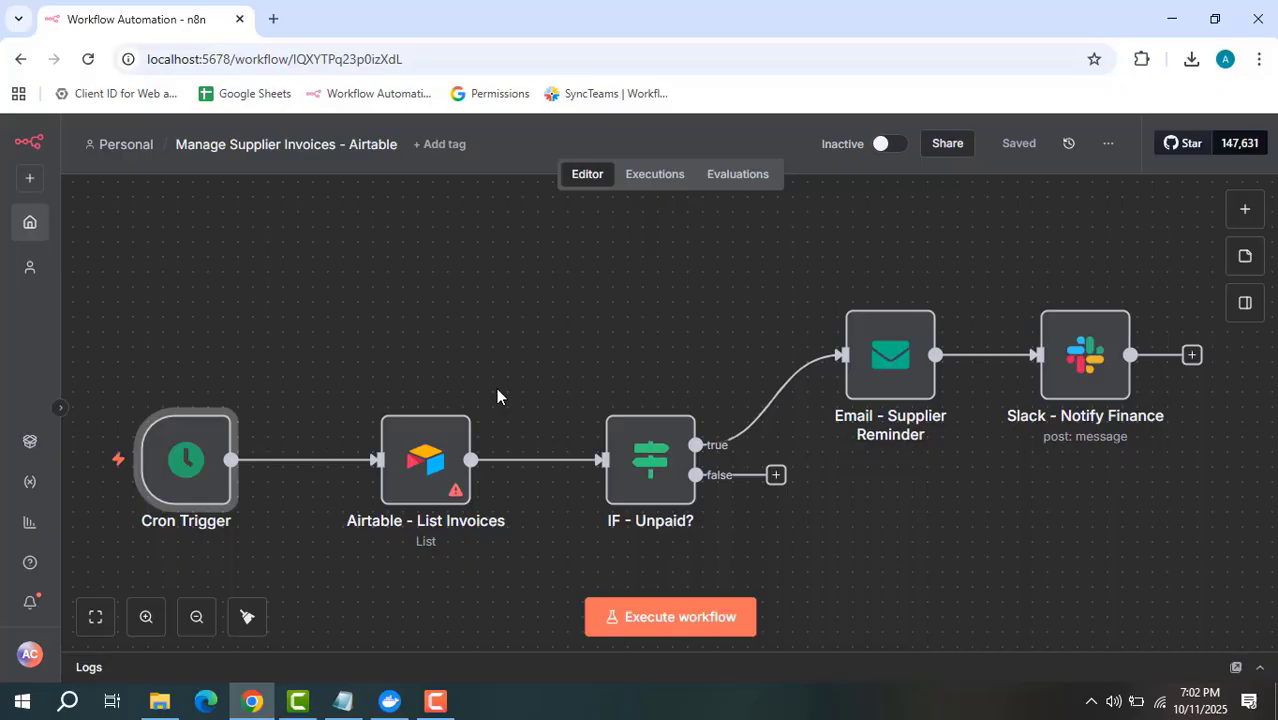
pyautogui.click(443, 462)
pyautogui.doubleClick(443, 462)
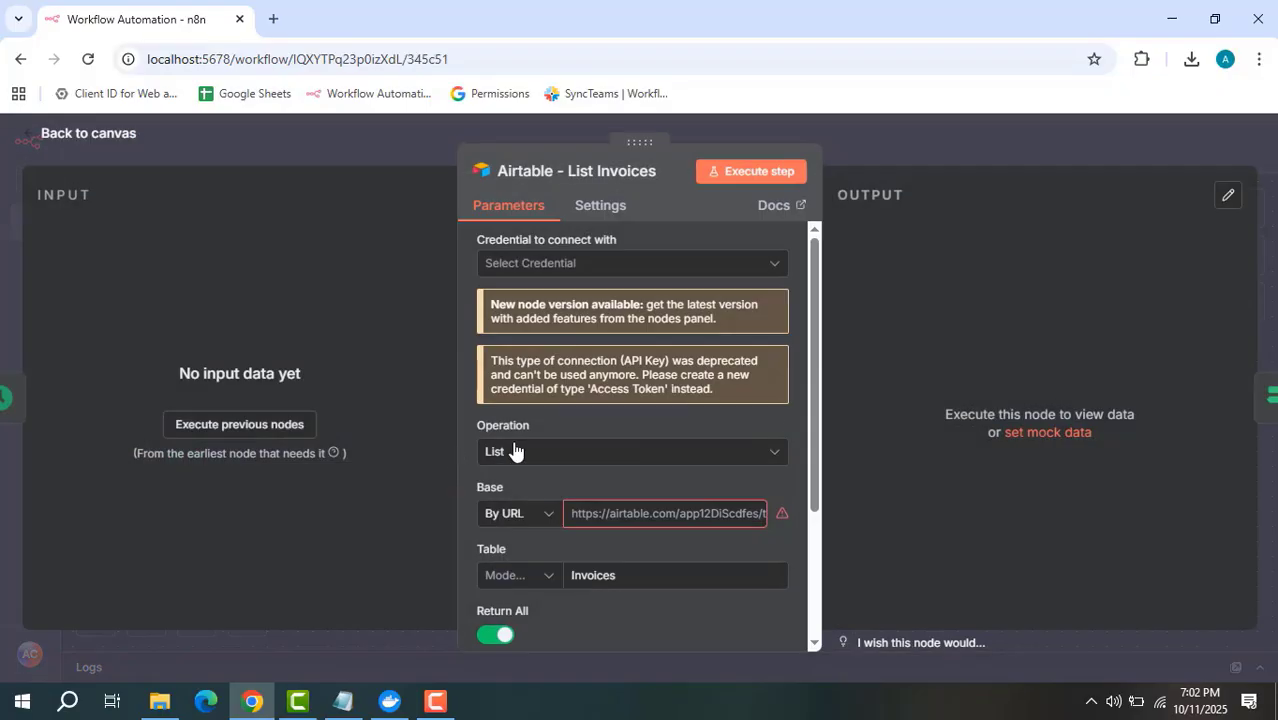
pyautogui.scroll(-2, 577, 430)
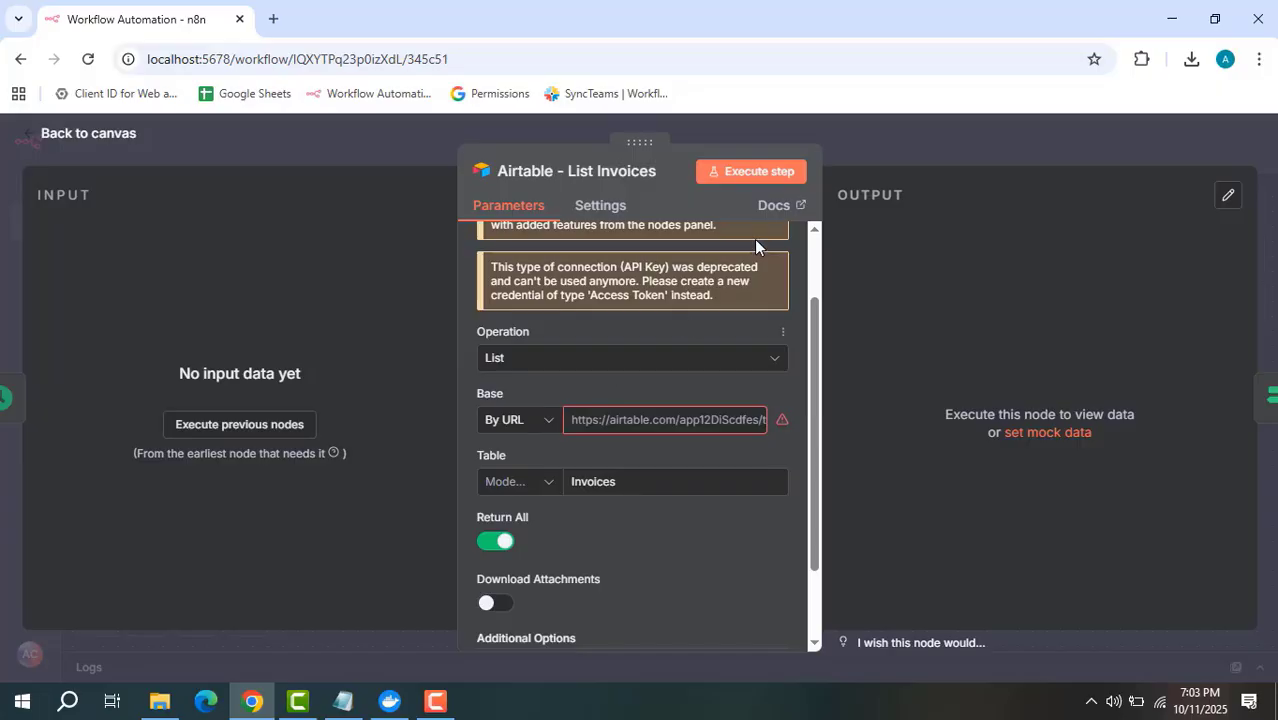
pyautogui.click(872, 154)
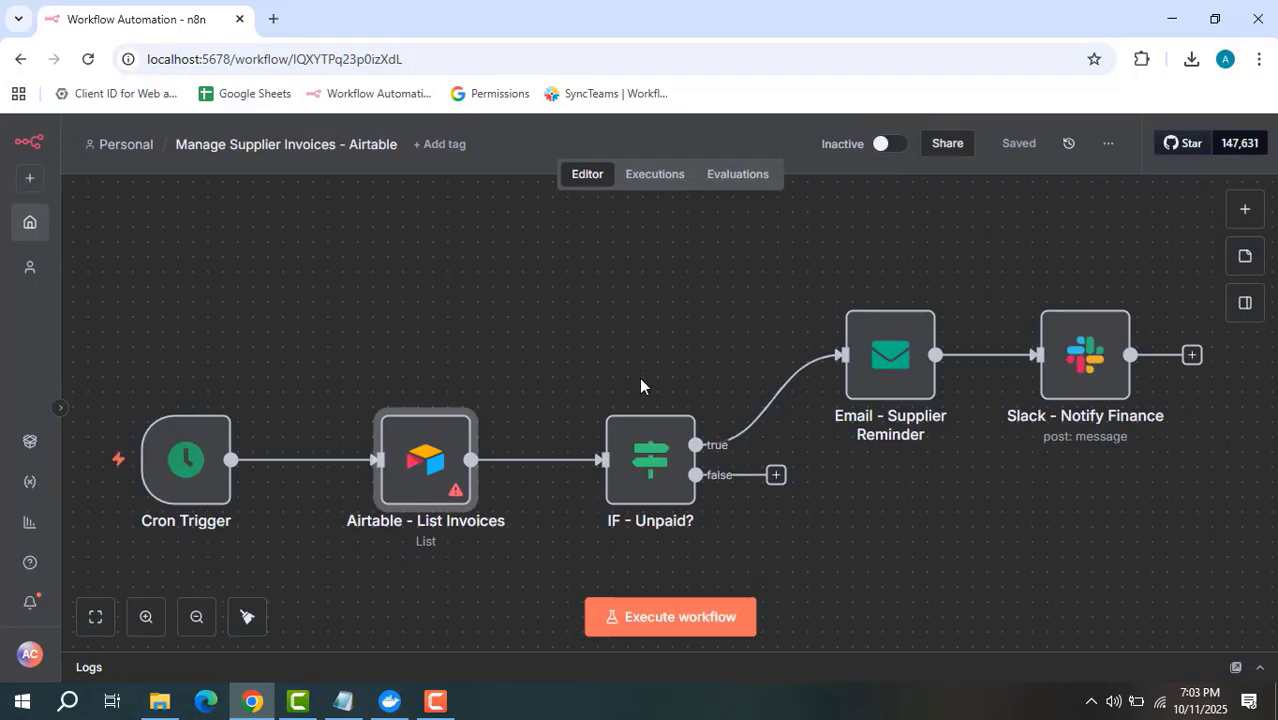
# Step: Check the condition values, comparison operation and combine setting of the IF - Unpaid? node, and return to the canvas
pyautogui.doubleClick(641, 470)
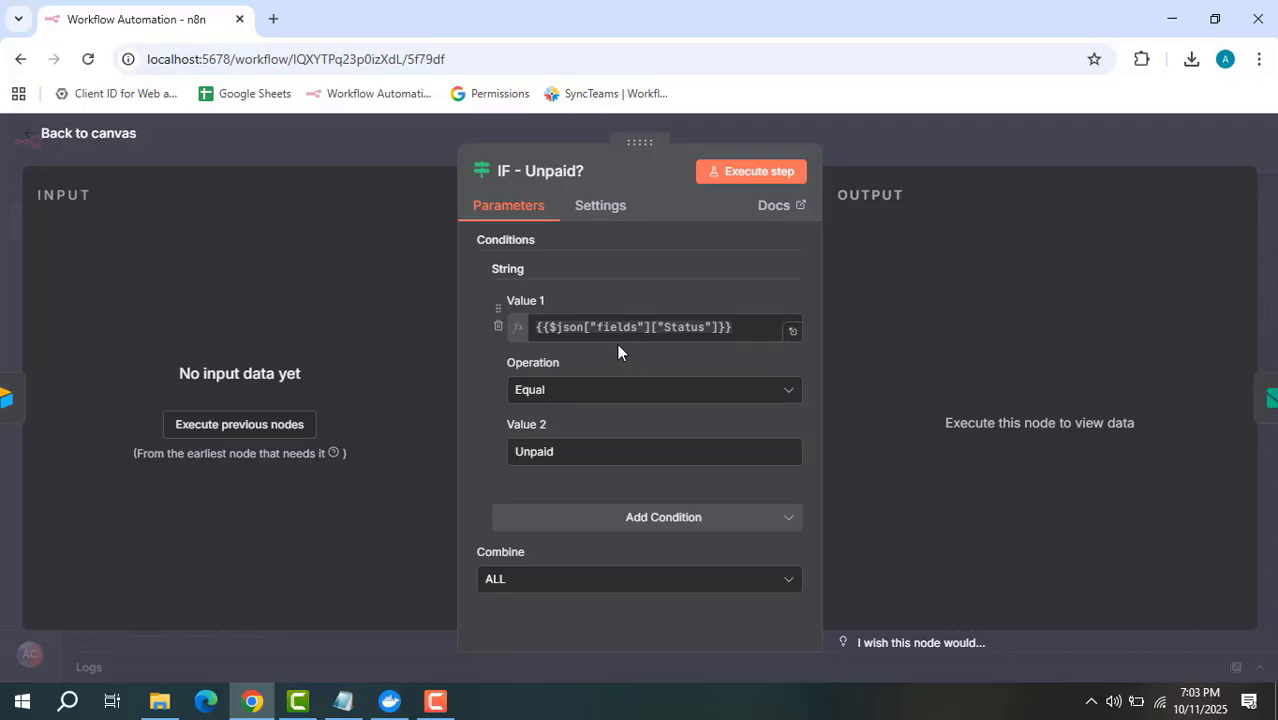
pyautogui.click(896, 134)
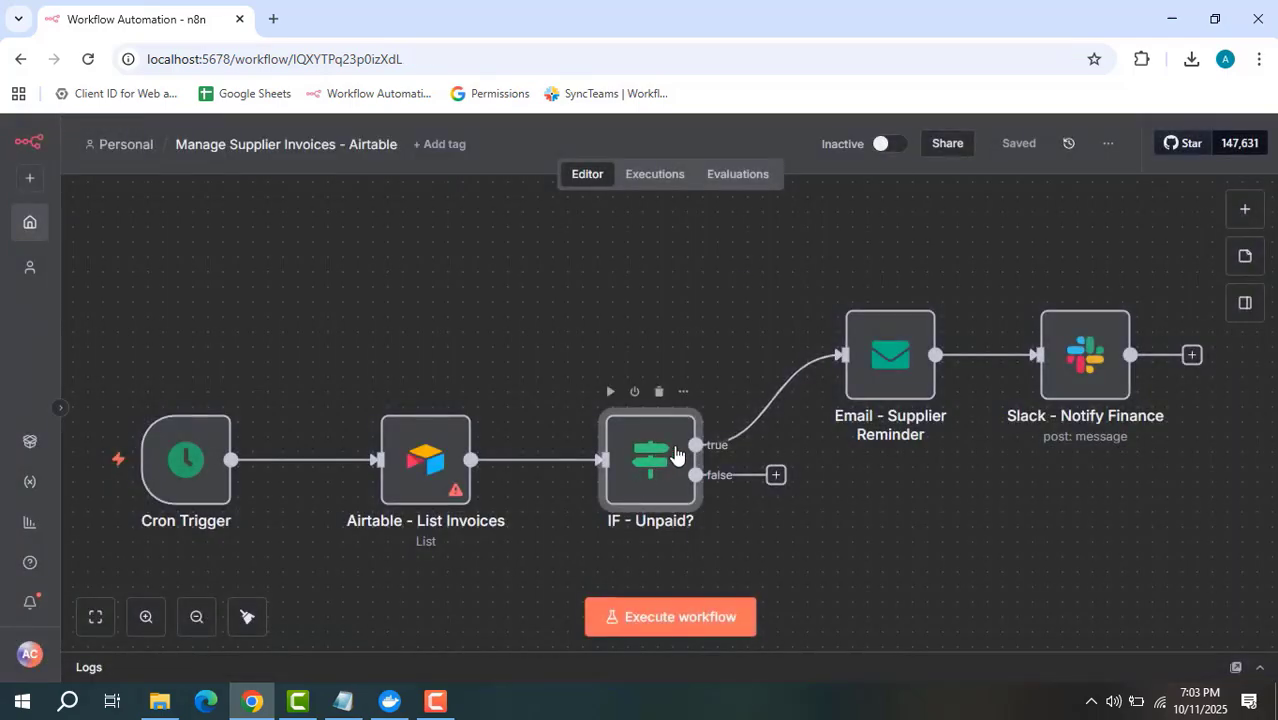
# Step: Review the Email - Supplier Reminder node's sender, recipient, CC and BCC fields, and view its full subject in the enlarged editor
pyautogui.click(884, 375)
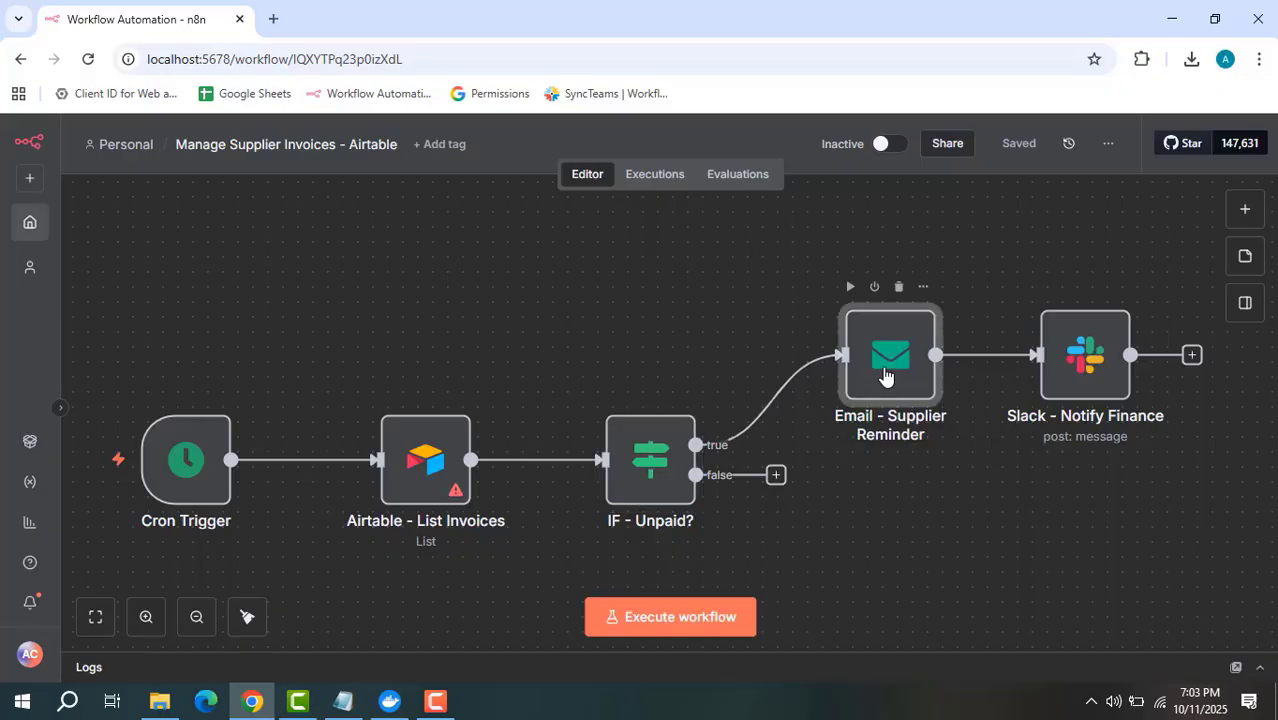
pyautogui.doubleClick(884, 375)
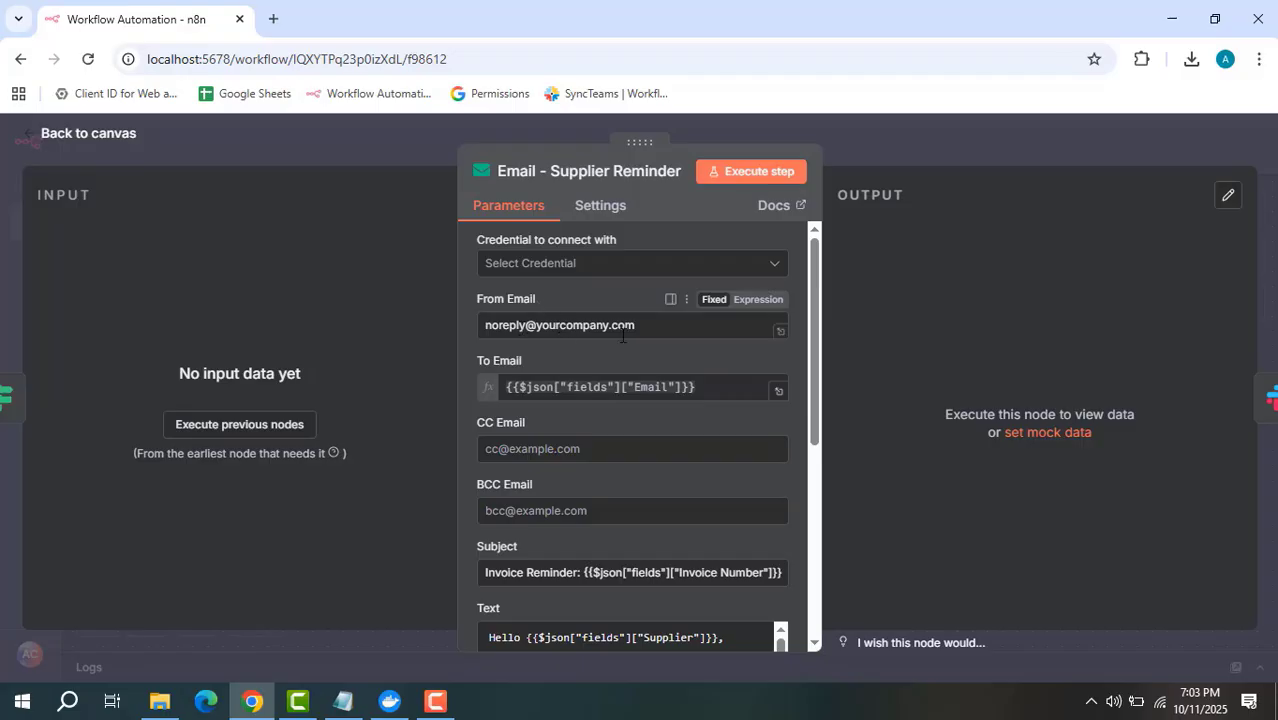
pyautogui.scroll(-2, 630, 340)
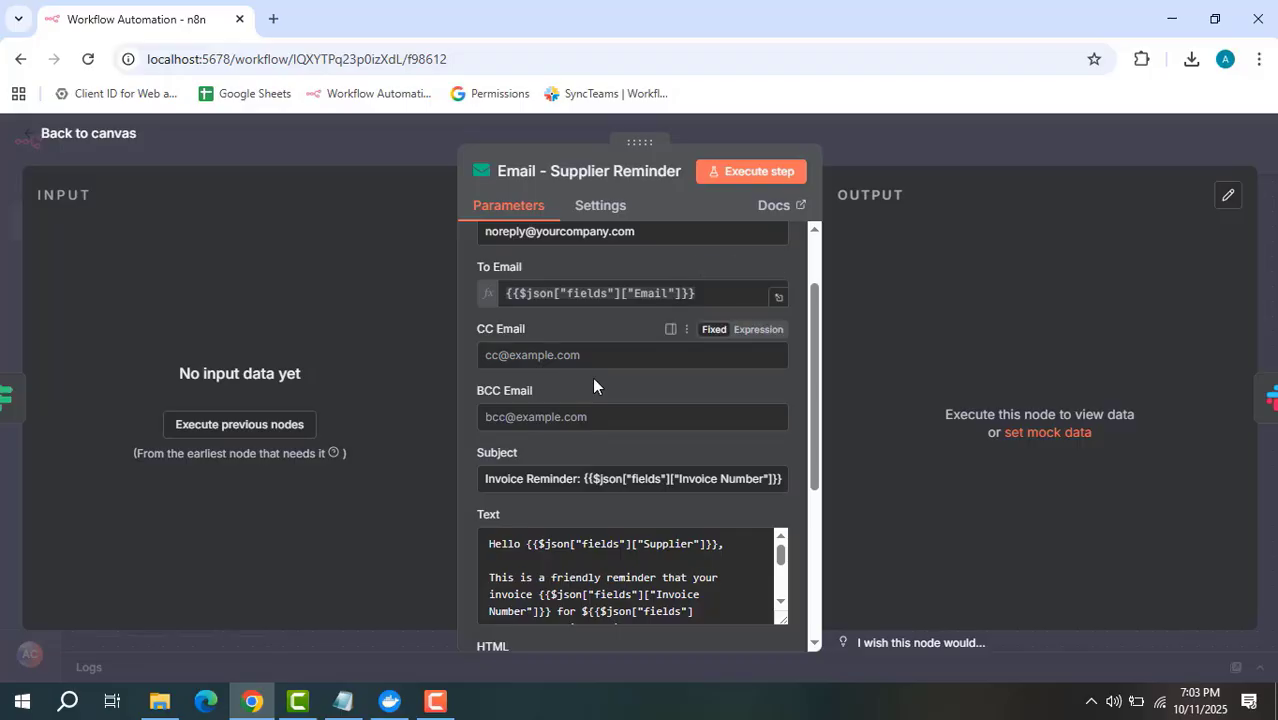
pyautogui.scroll(-2, 592, 384)
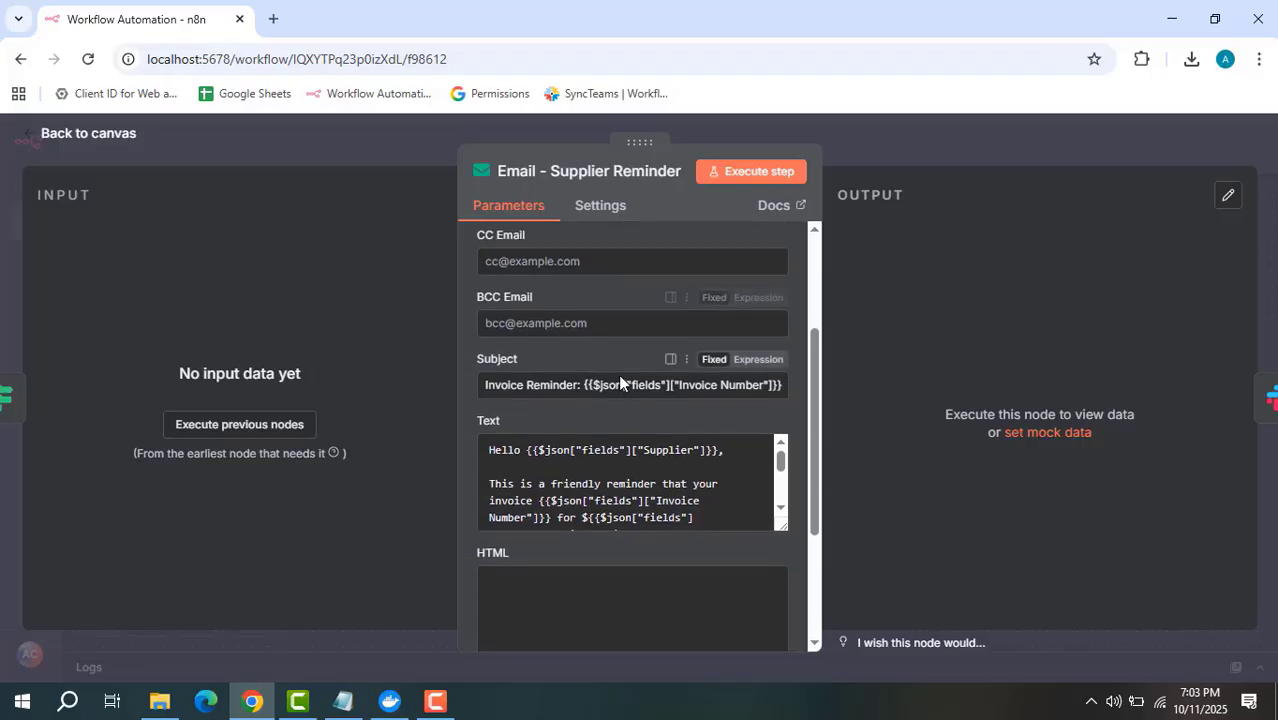
pyautogui.click(781, 393)
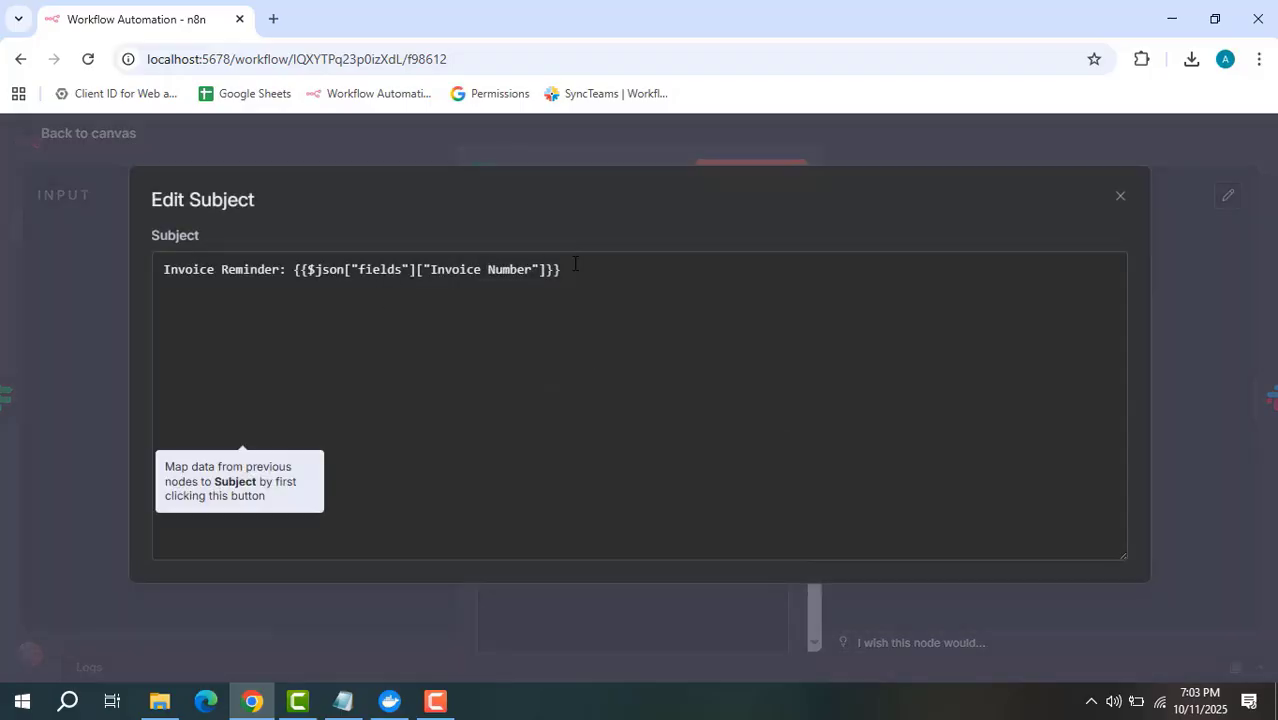
pyautogui.click(1121, 202)
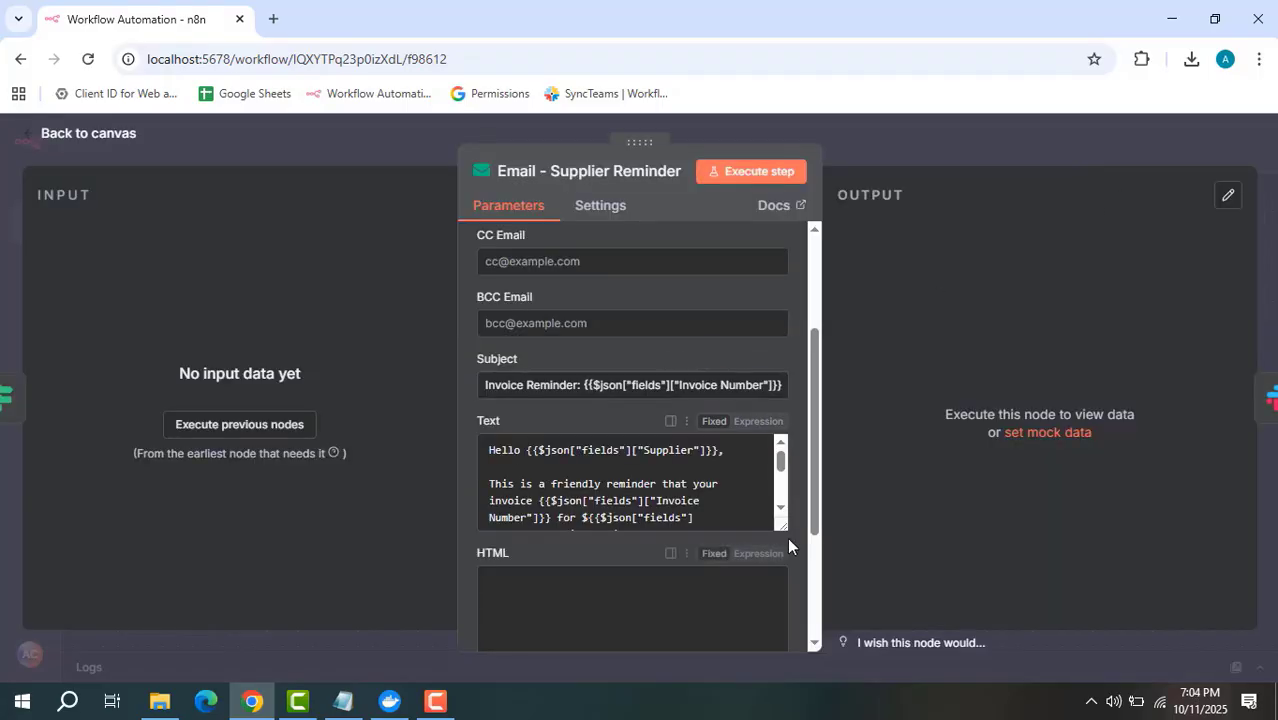
# Step: Enlarge the supplier reminder's message text area, read the complete message through its sign-off, and return to the canvas
pyautogui.moveTo(783, 518); pyautogui.dragTo(783, 640)
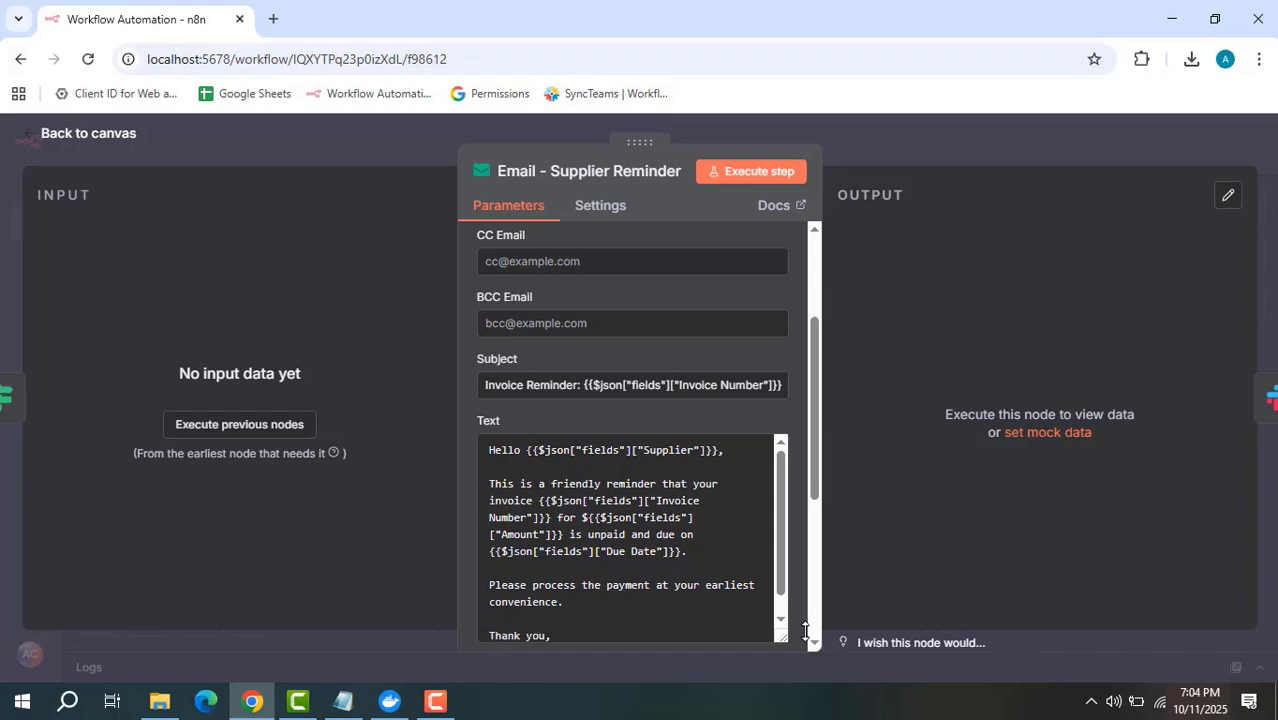
pyautogui.scroll(-1, 739, 534)
pyautogui.scroll(1, 739, 534)
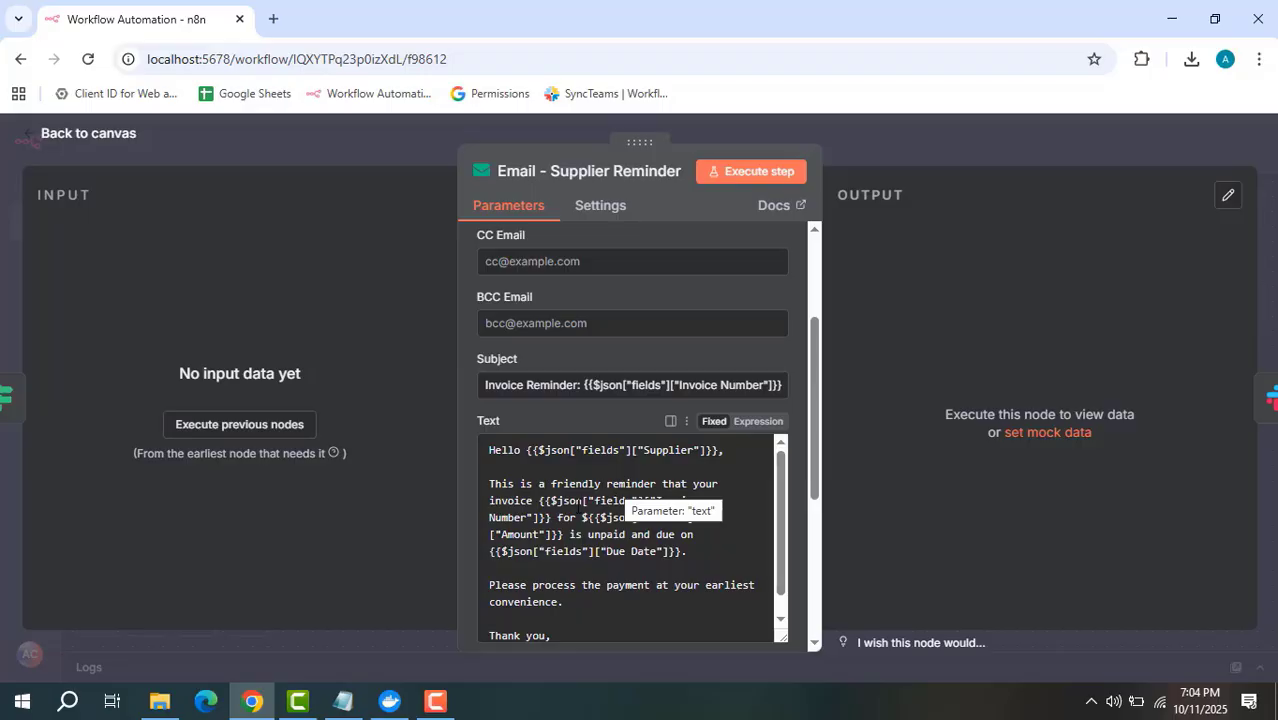
pyautogui.click(745, 503)
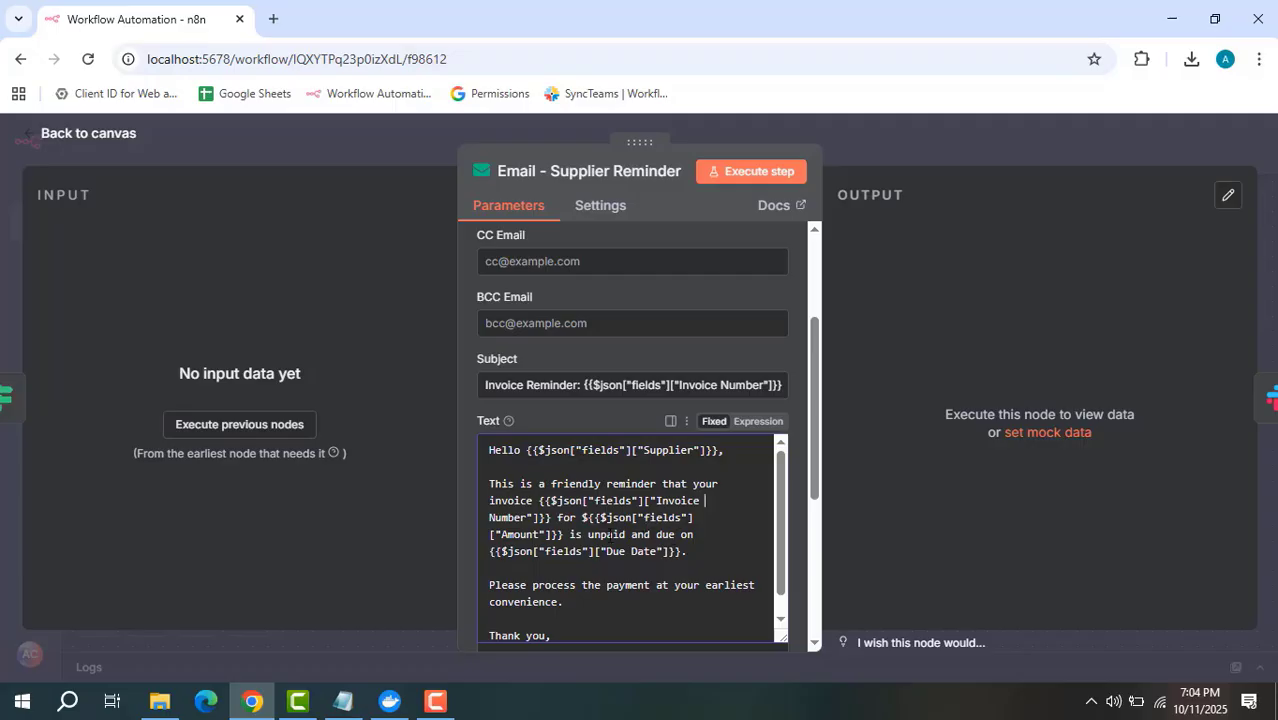
pyautogui.scroll(-1, 745, 525)
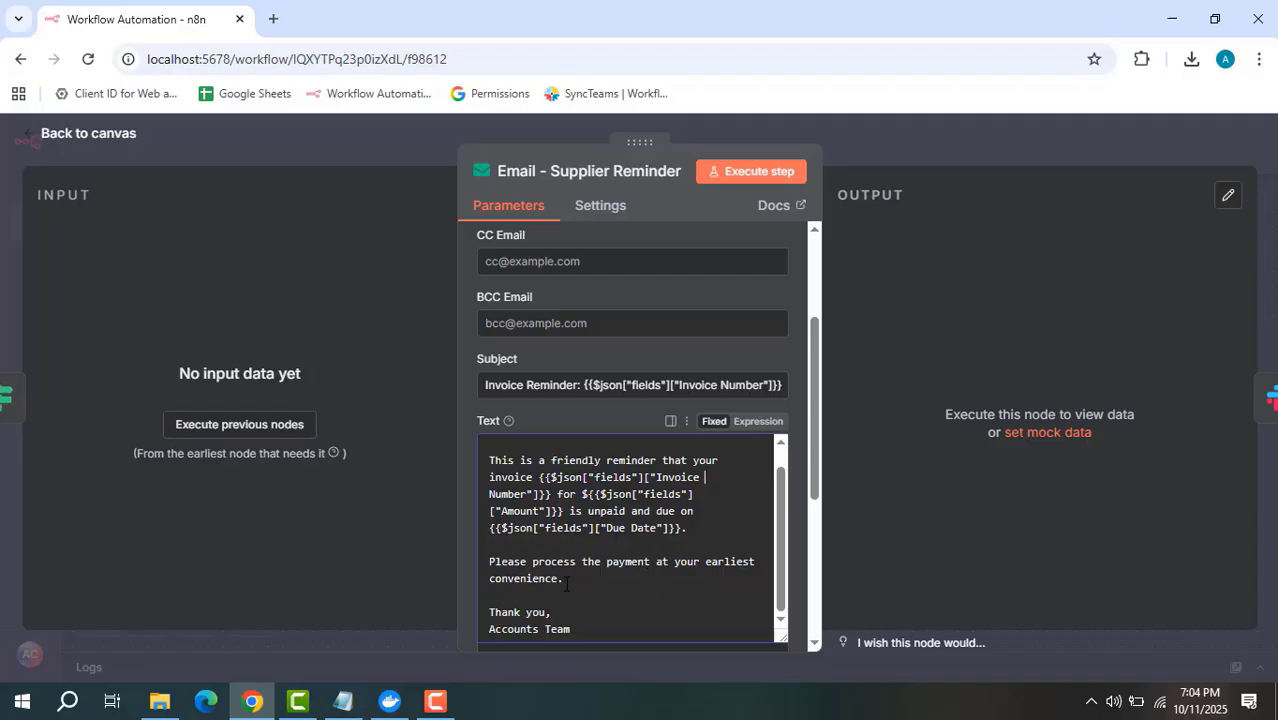
pyautogui.scroll(-1, 606, 597)
pyautogui.scroll(-1, 606, 597)
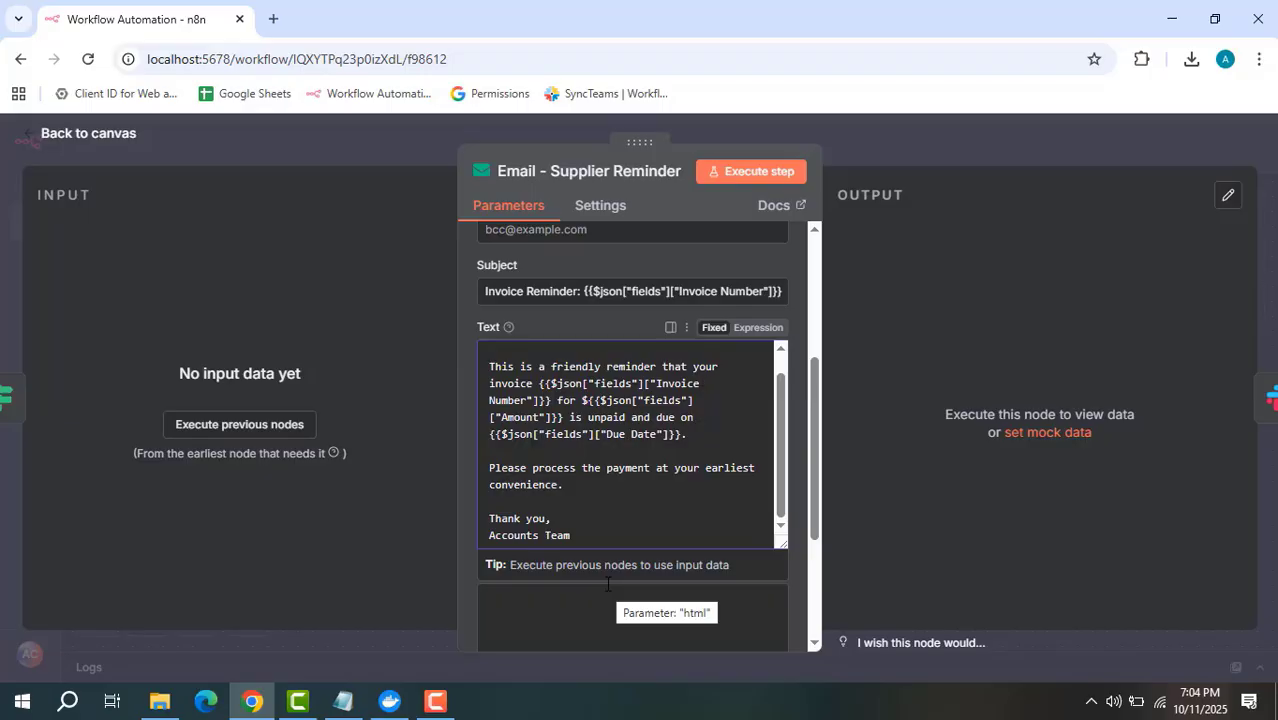
pyautogui.click(953, 144)
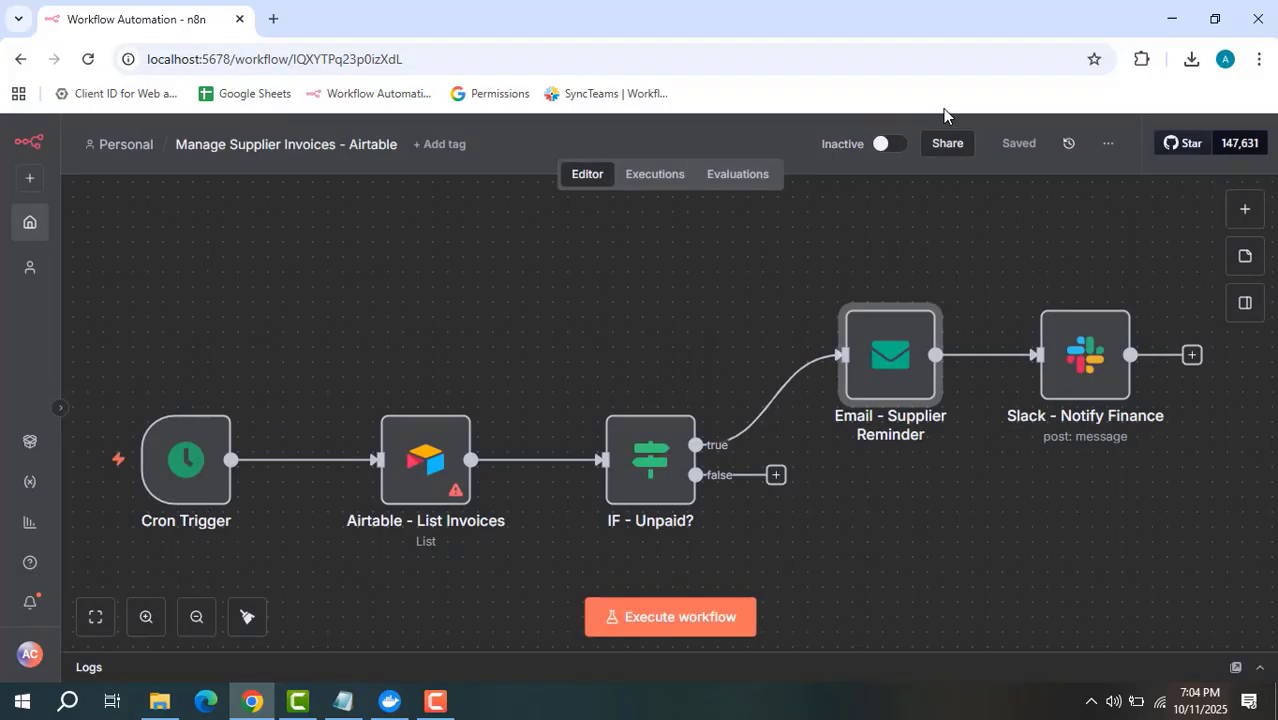
# Step: Inspect the Slack - Notify Finance node's resource, operation, channel and full message text, and return to the canvas
pyautogui.moveTo(1007, 245); pyautogui.dragTo(946, 254)
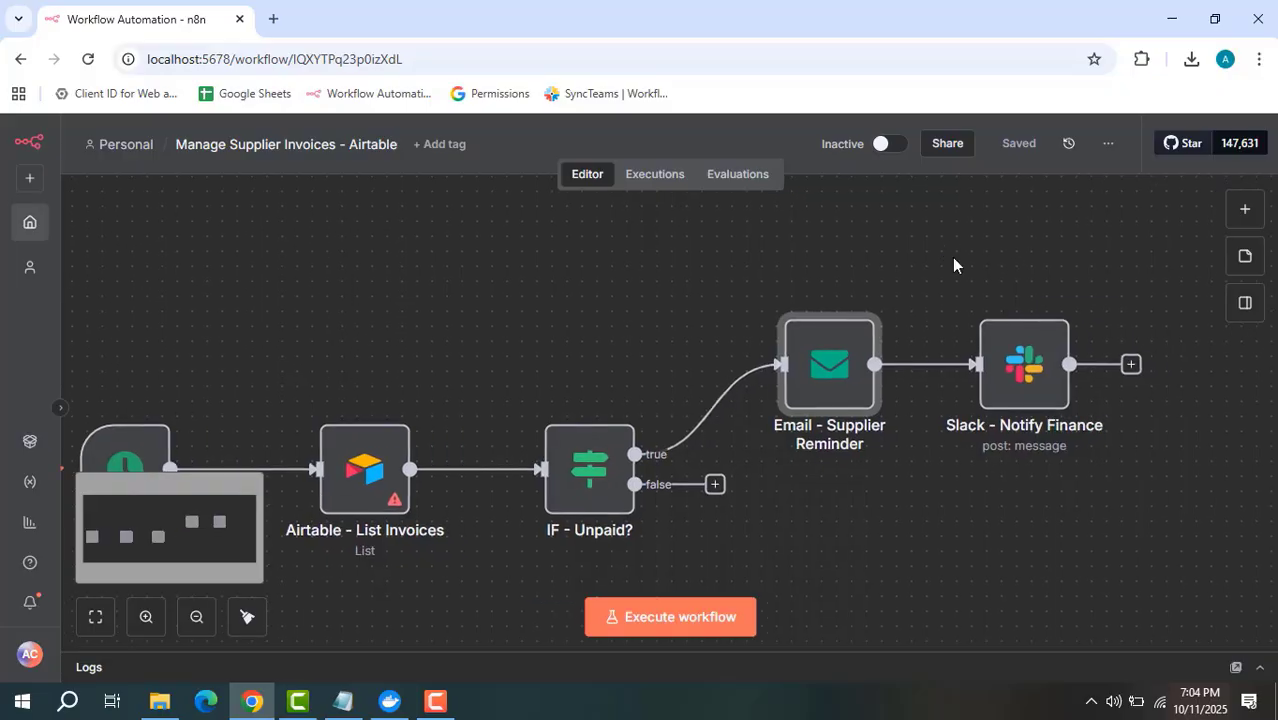
pyautogui.doubleClick(1024, 366)
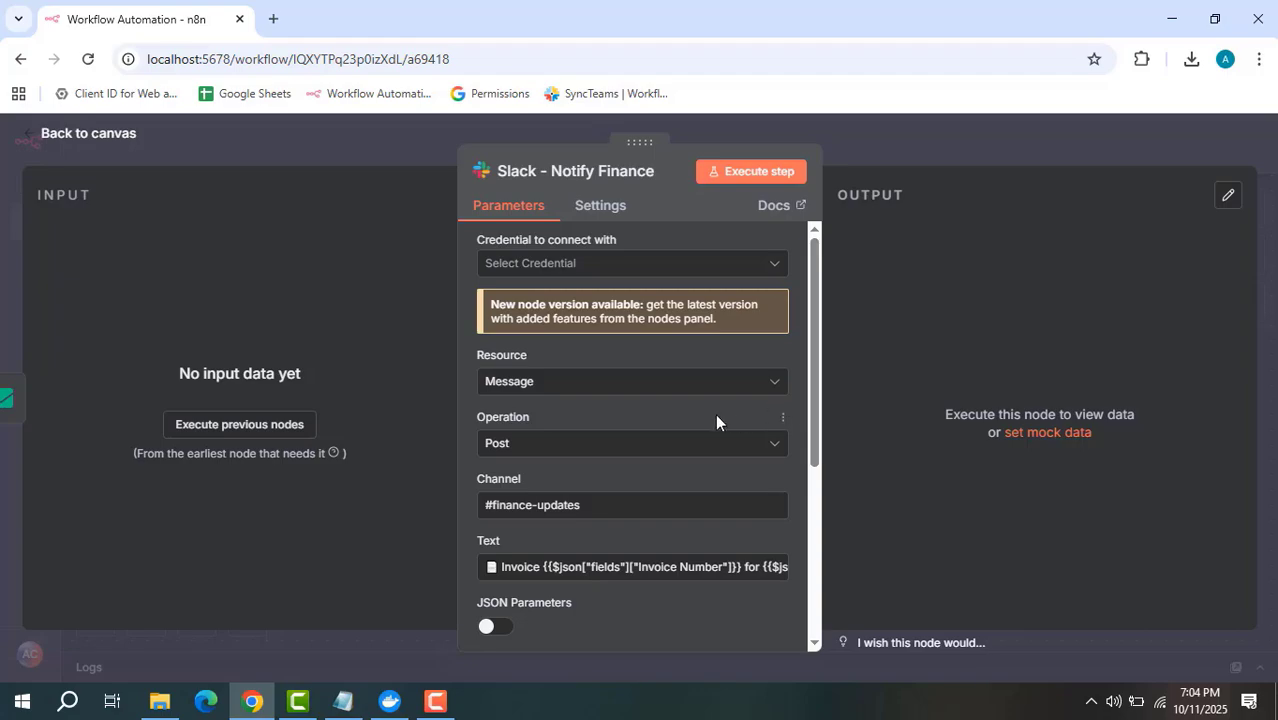
pyautogui.scroll(-2, 629, 412)
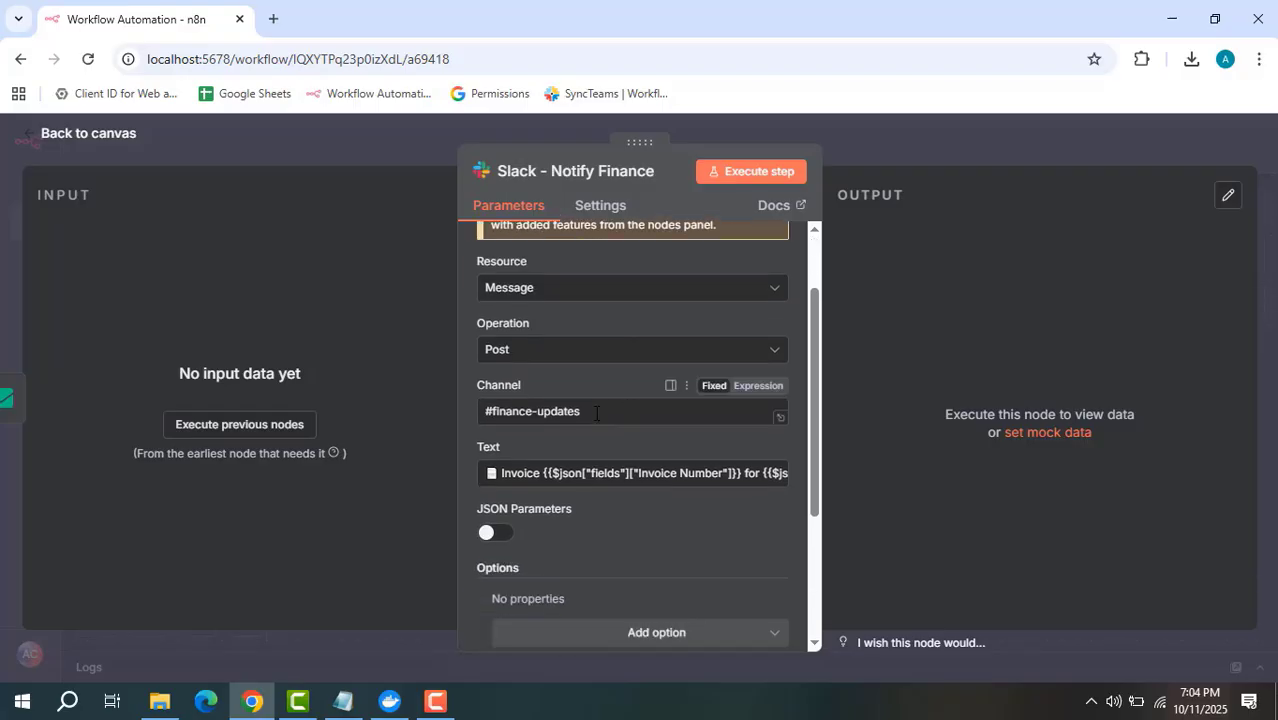
pyautogui.click(781, 481)
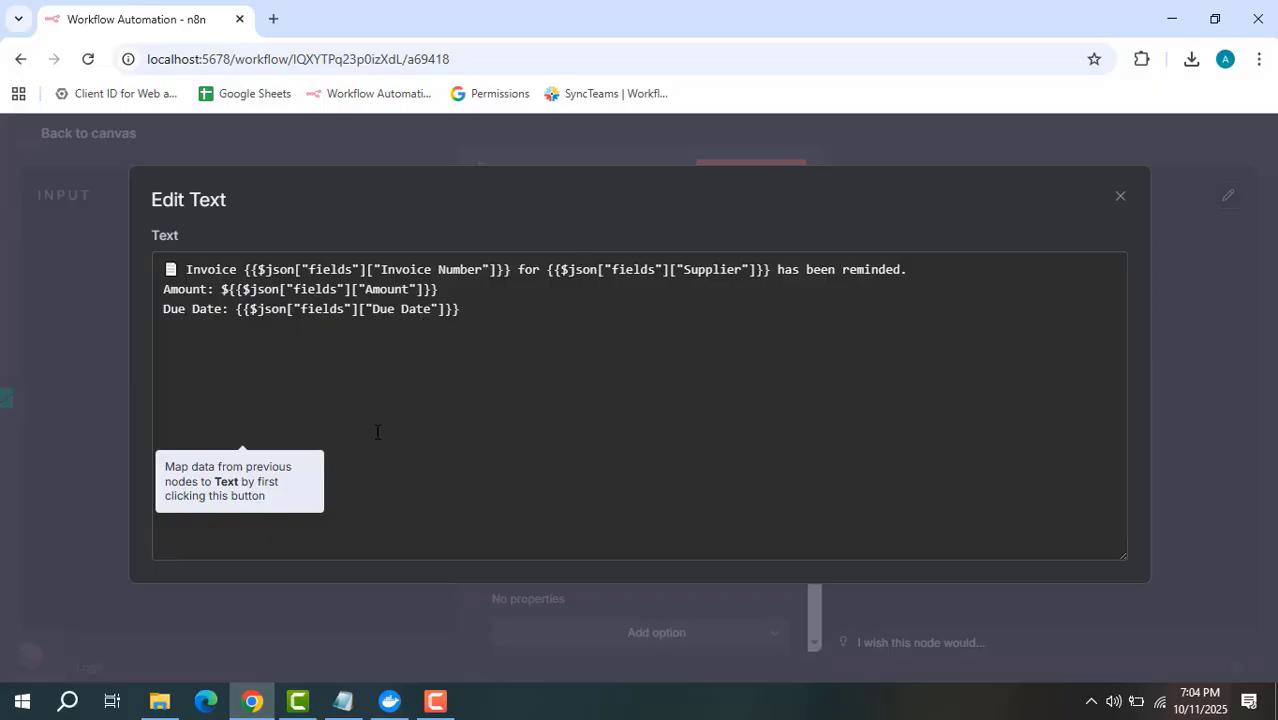
pyautogui.click(950, 152)
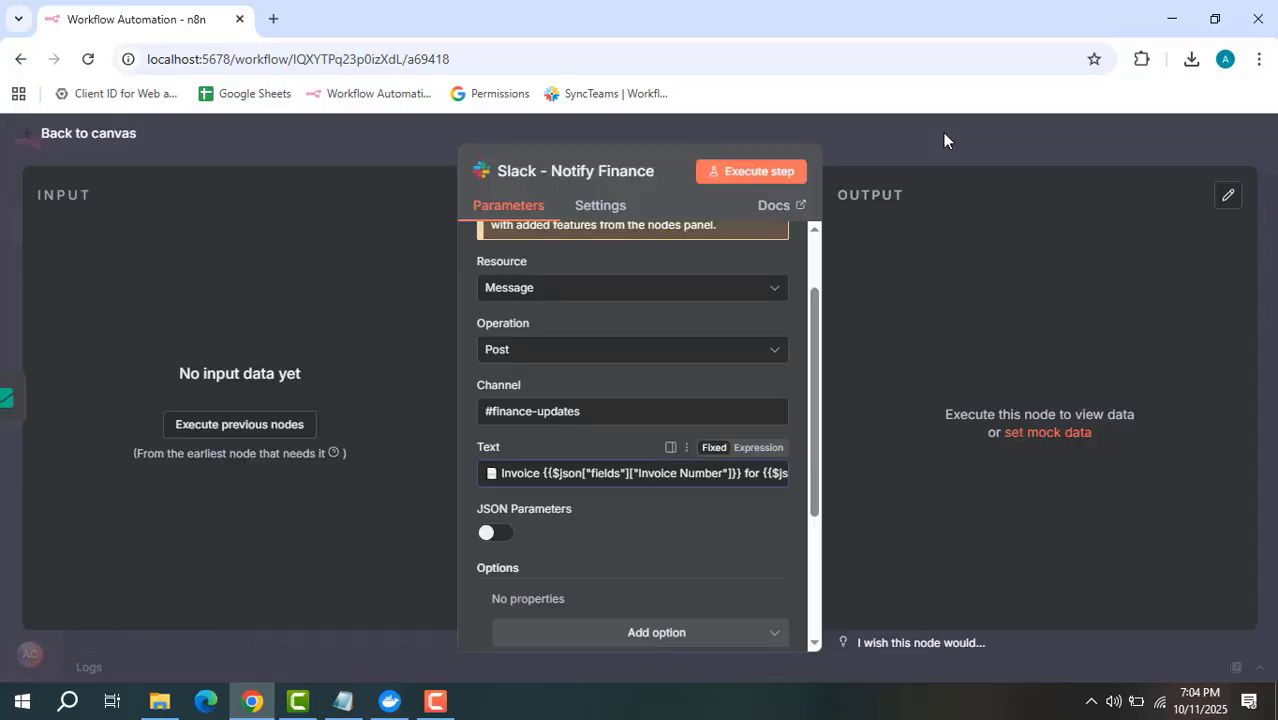
pyautogui.click(950, 152)
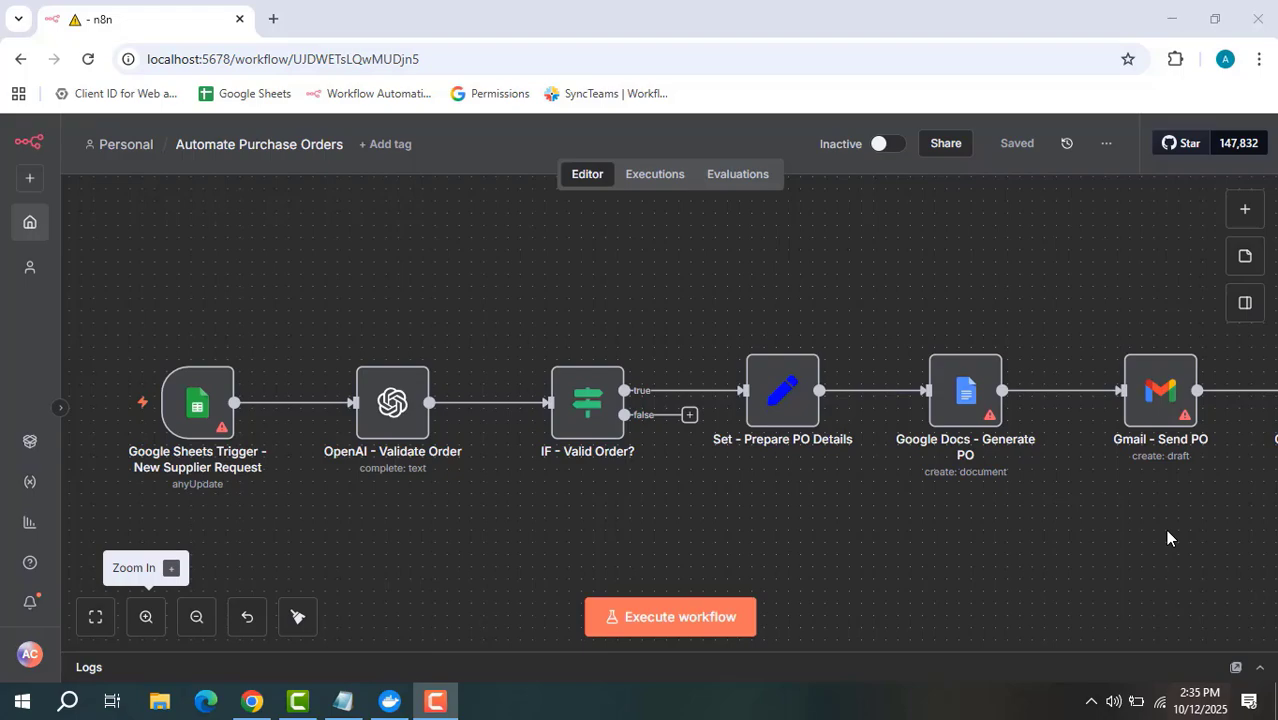
# Step: Review the New Supplier Request trigger's credential, poll time, document, sheet, trigger event and output settings, and return to the canvas
pyautogui.doubleClick(188, 420)
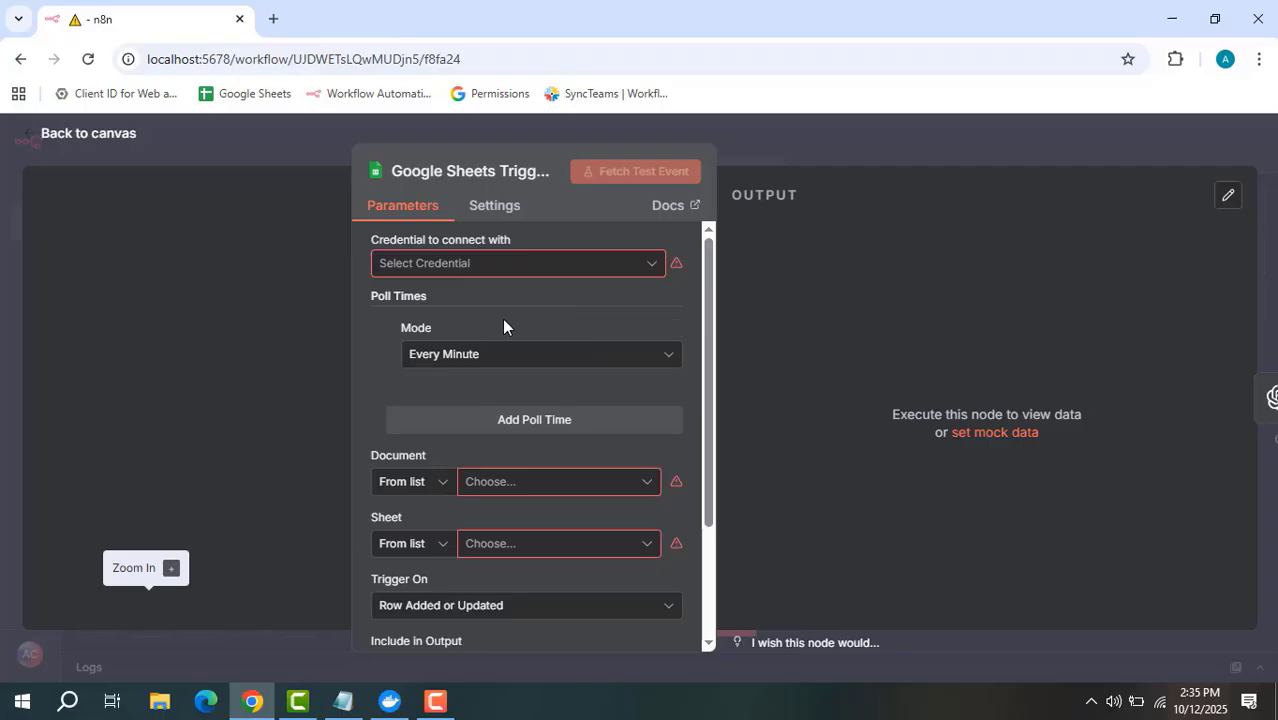
pyautogui.scroll(-2, 505, 325)
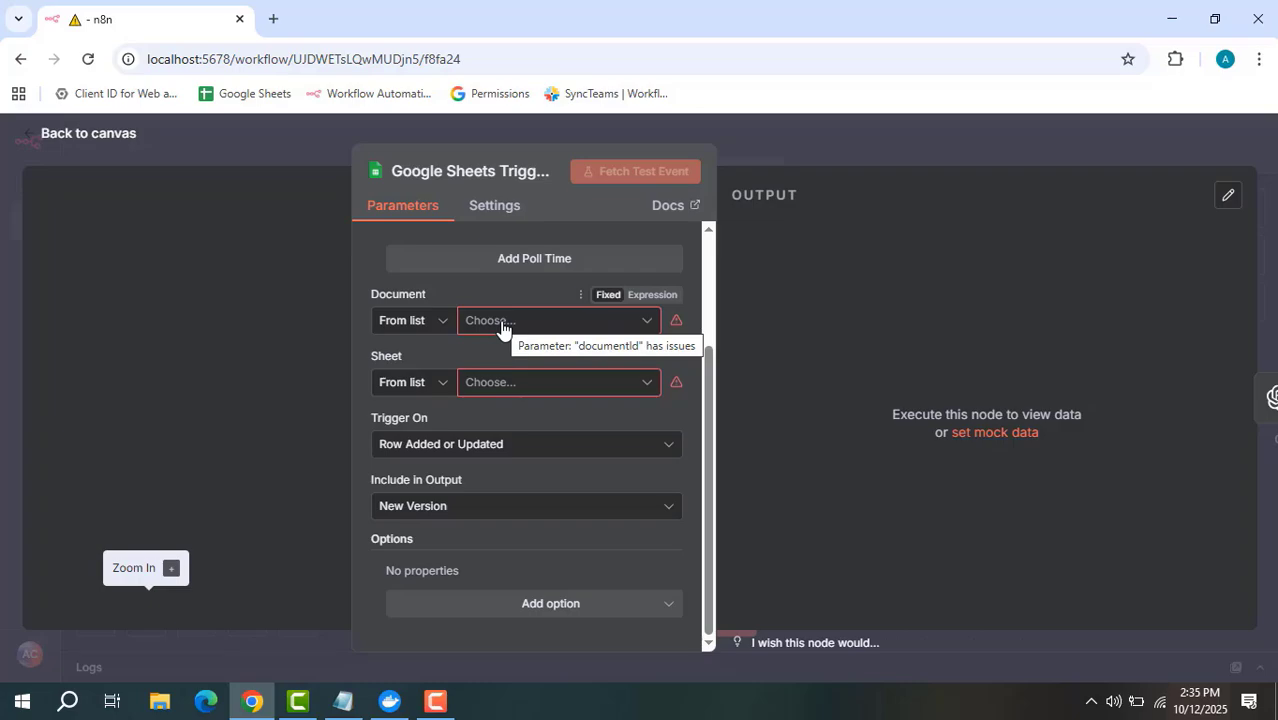
pyautogui.click(819, 120)
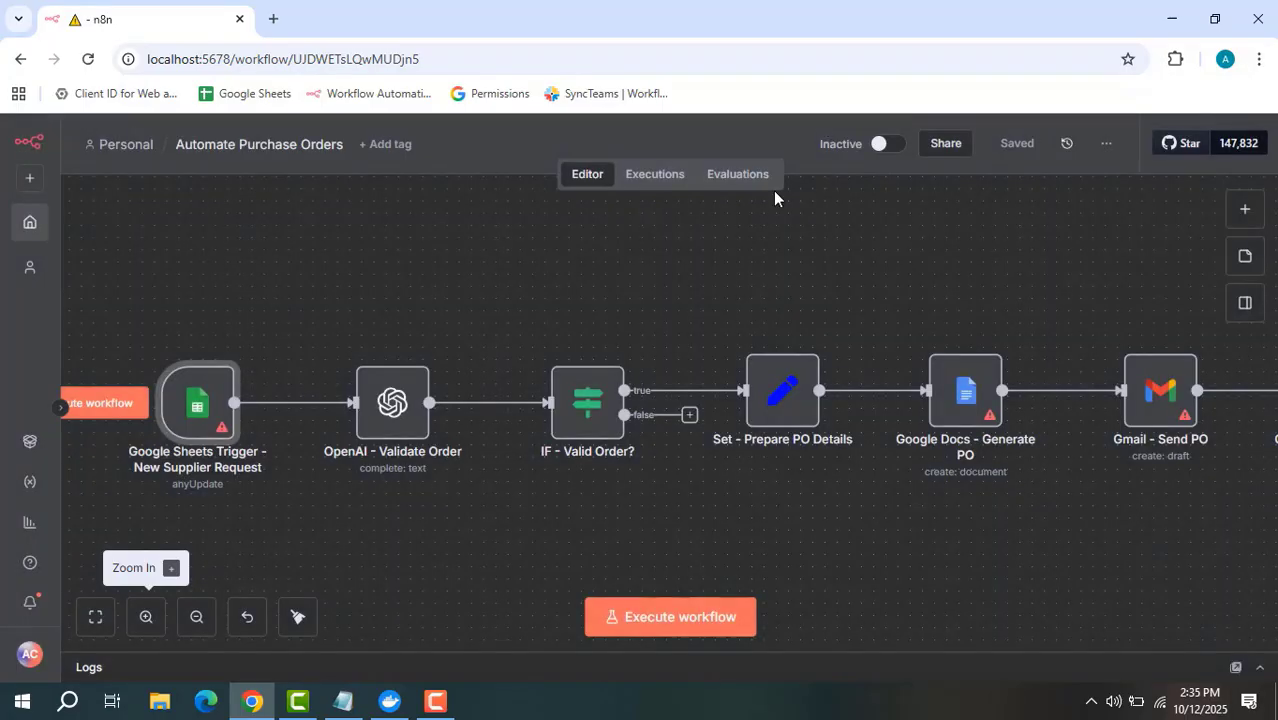
# Step: Review the OpenAI - Validate Order node's model and prompt settings, and the IF - Valid Order? node's condition, returning to the canvas after each
pyautogui.doubleClick(395, 402)
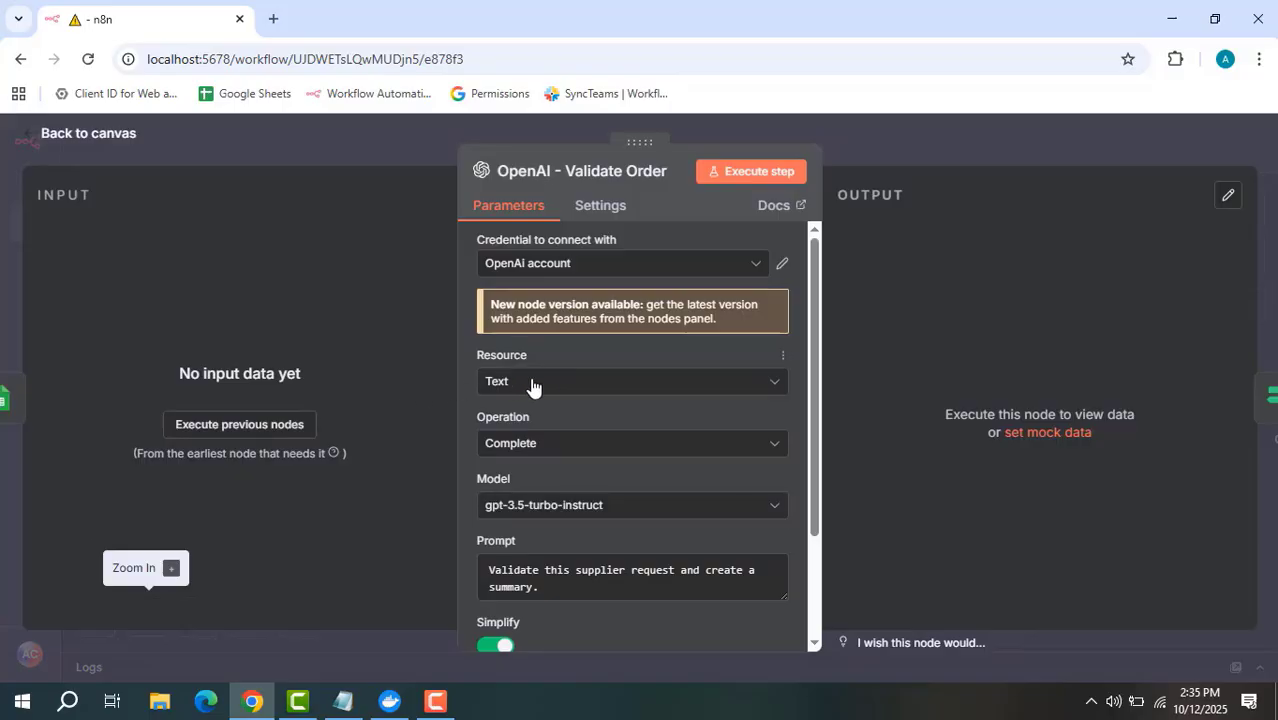
pyautogui.scroll(-2, 548, 440)
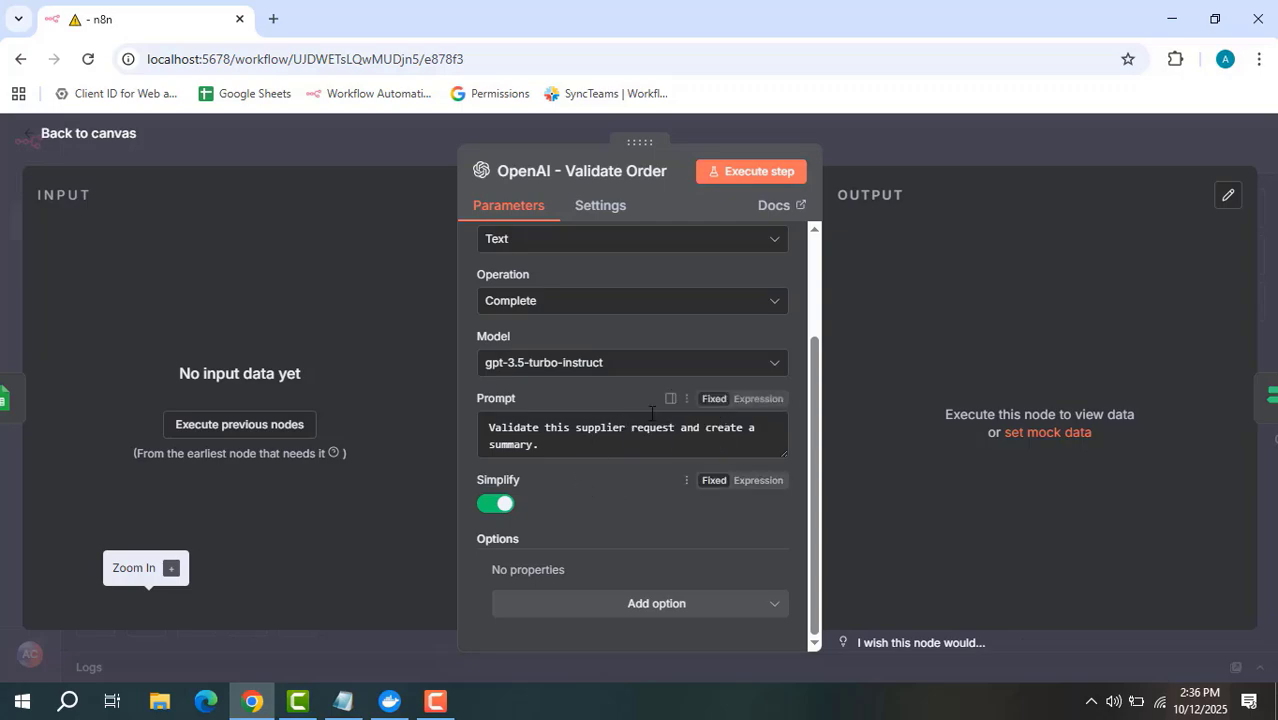
pyautogui.click(876, 144)
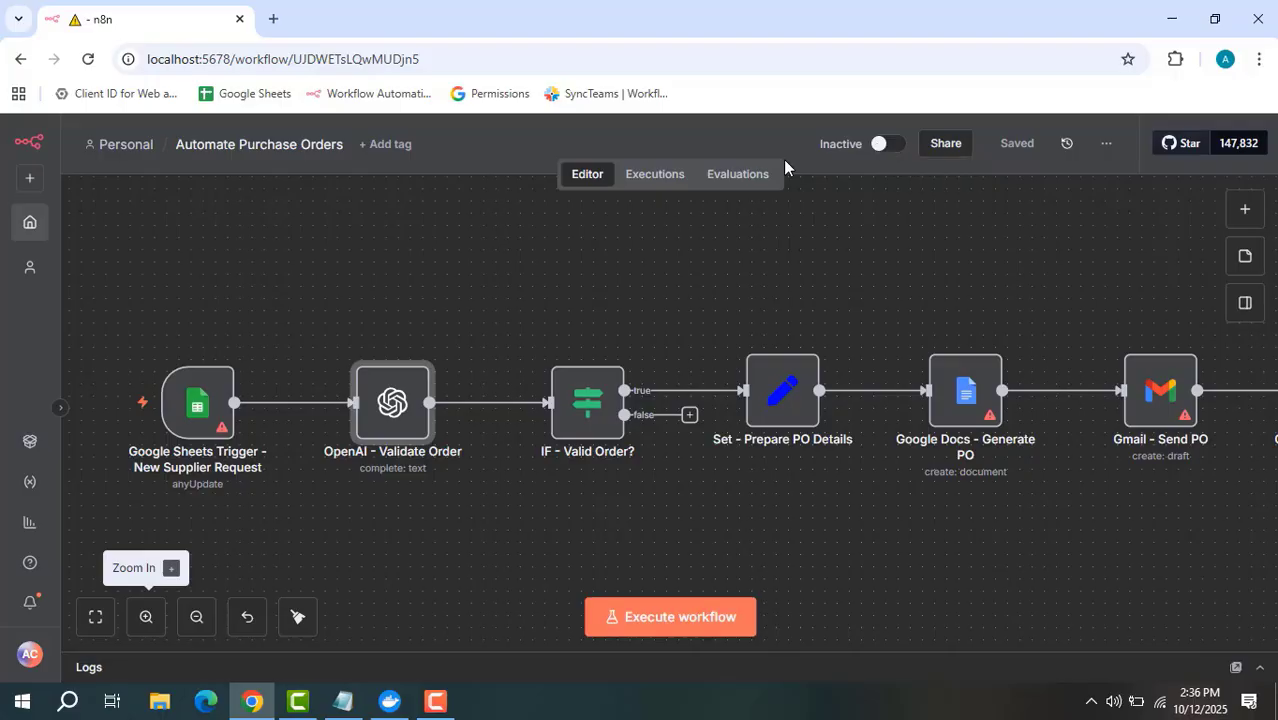
pyautogui.doubleClick(581, 407)
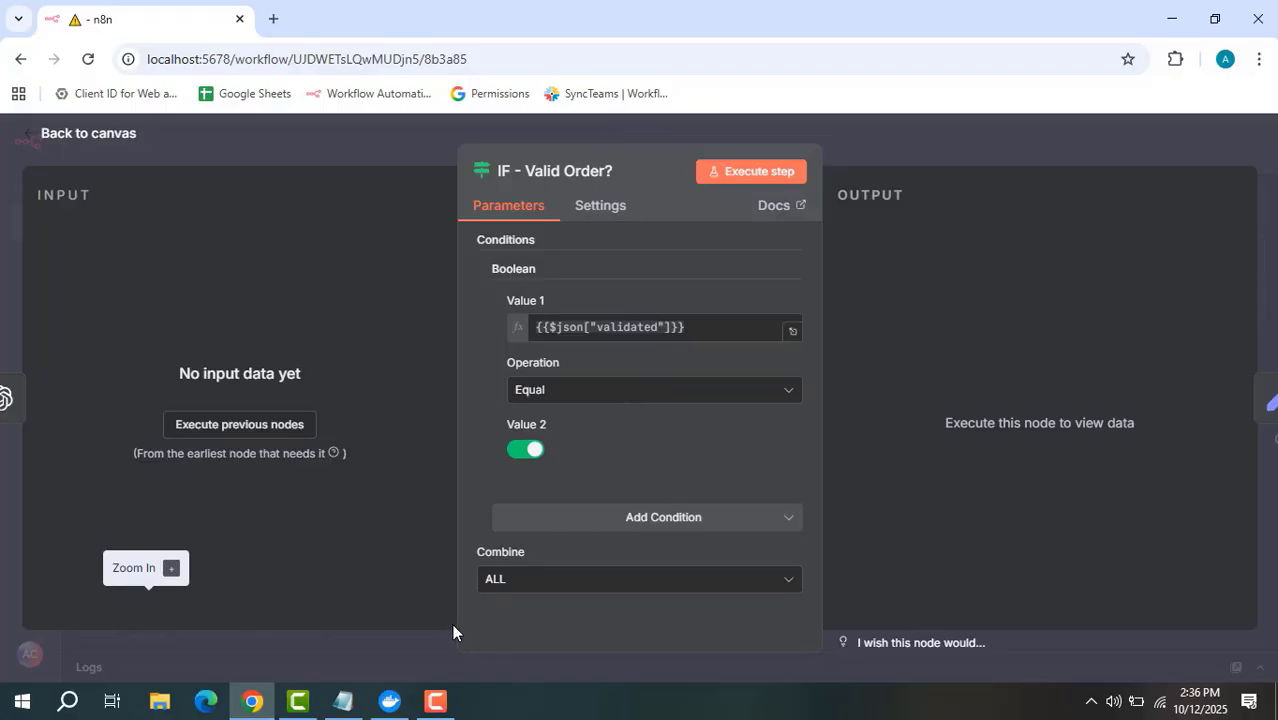
pyautogui.click(904, 141)
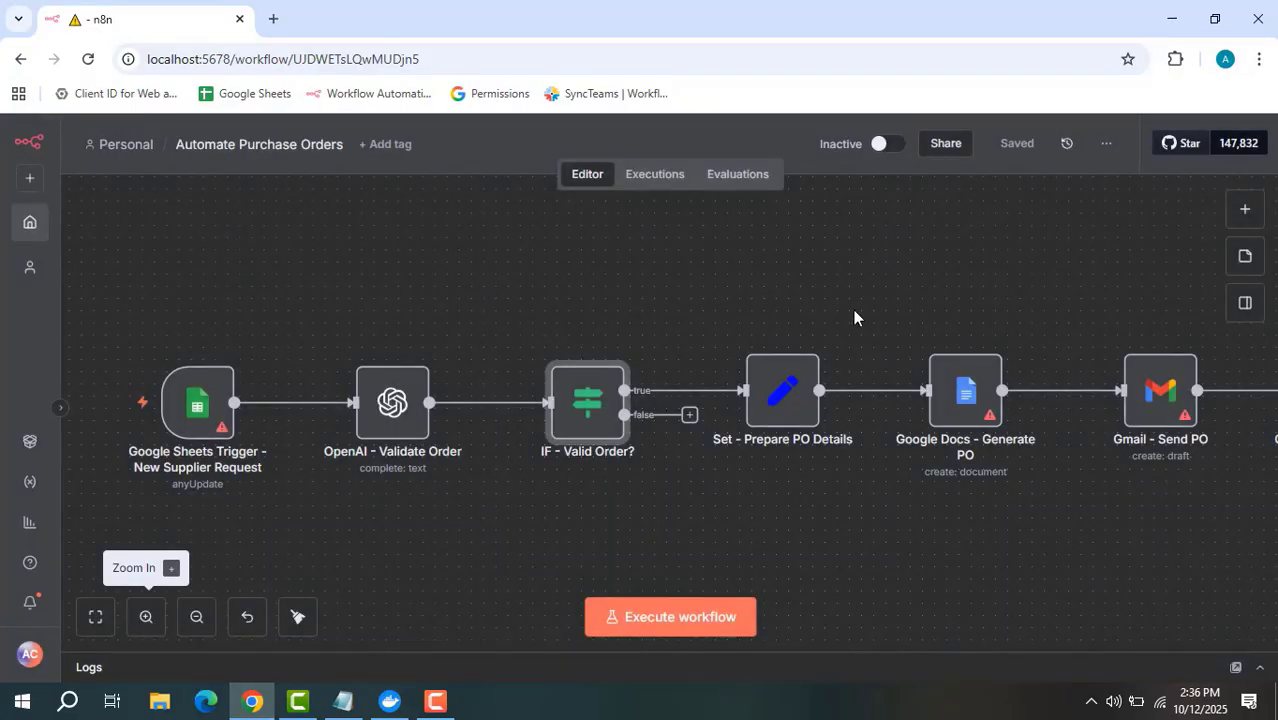
# Step: Read through the Set - Prepare PO Details node's values from PO Number to Summary, and return to the canvas
pyautogui.doubleClick(774, 405)
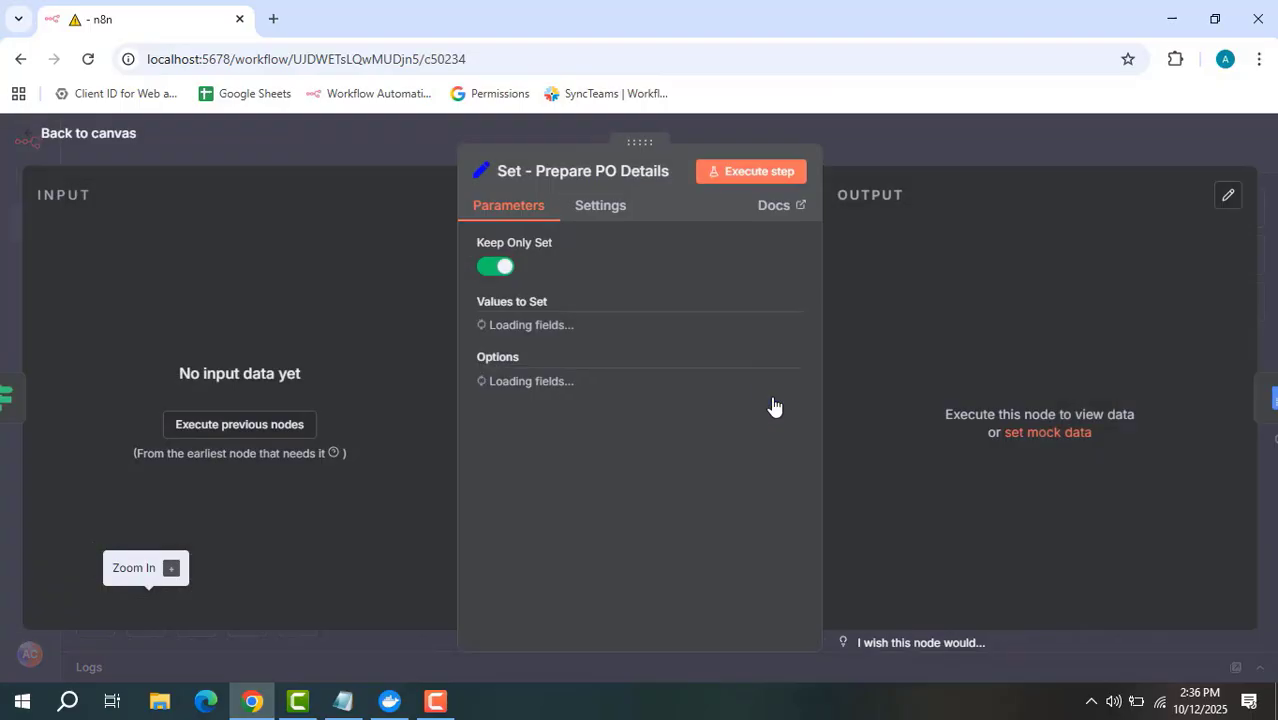
pyautogui.scroll(-1, 638, 323)
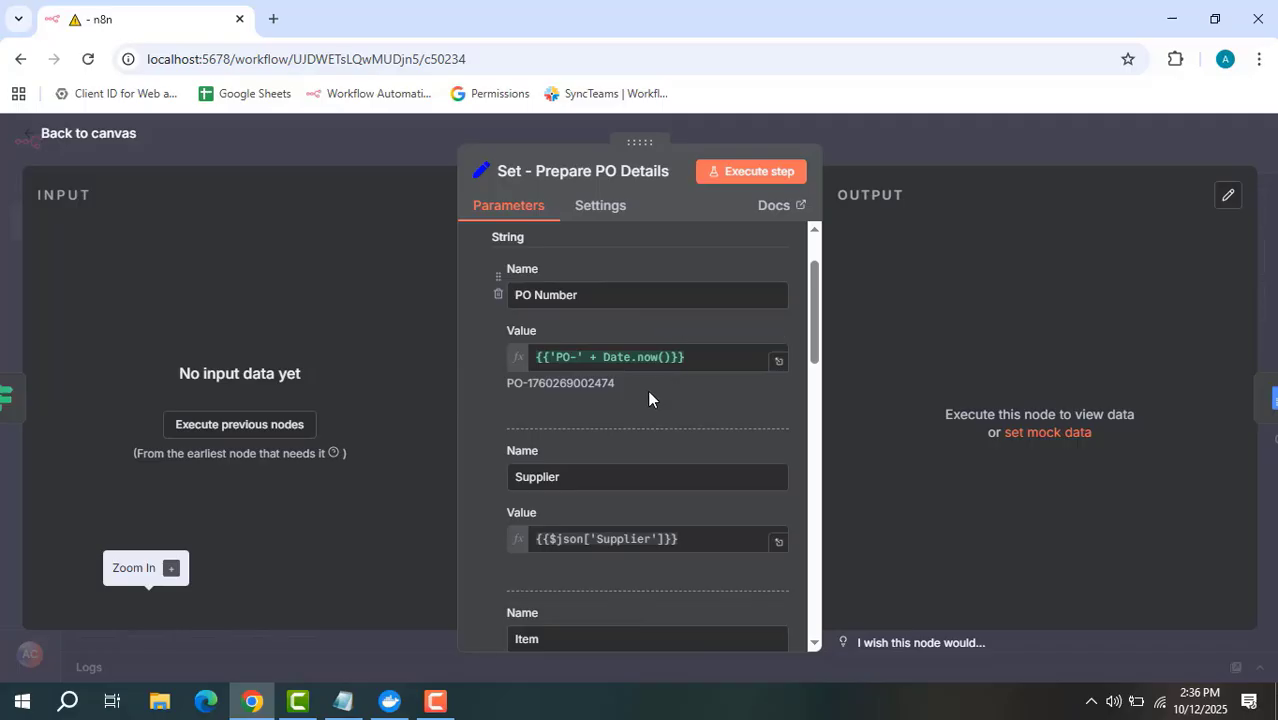
pyautogui.scroll(-1, 652, 400)
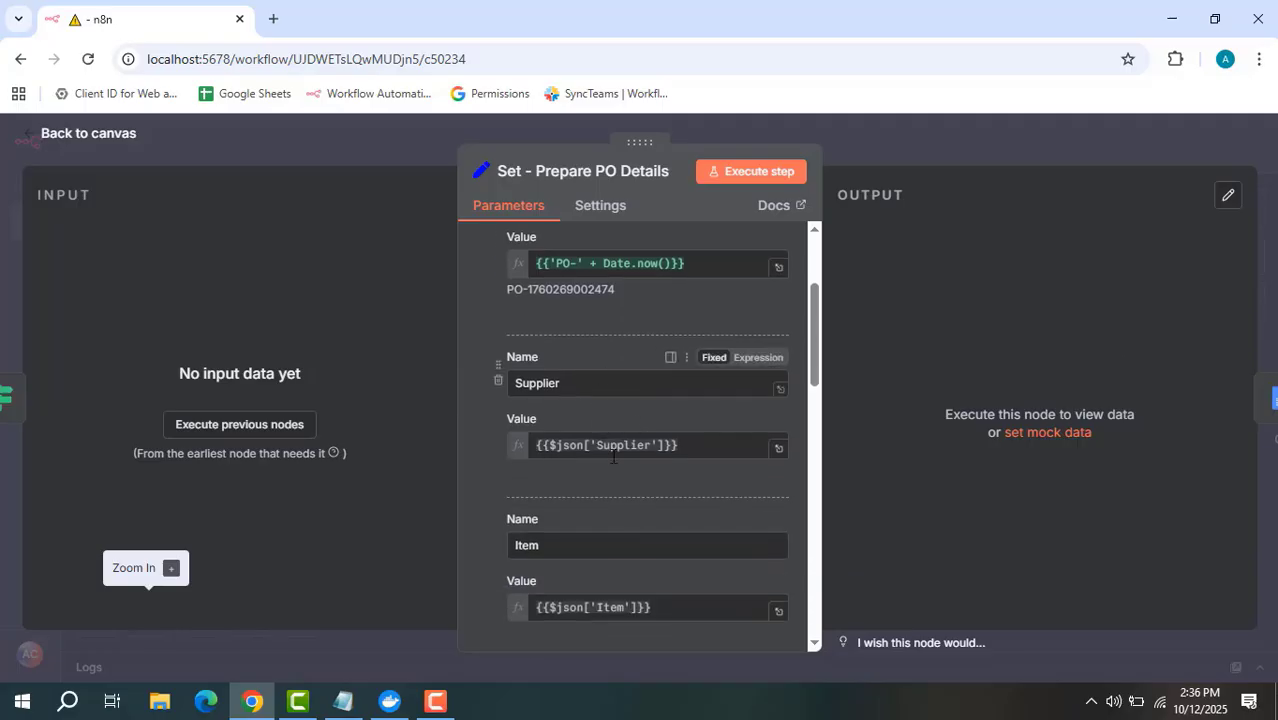
pyautogui.scroll(-2, 651, 455)
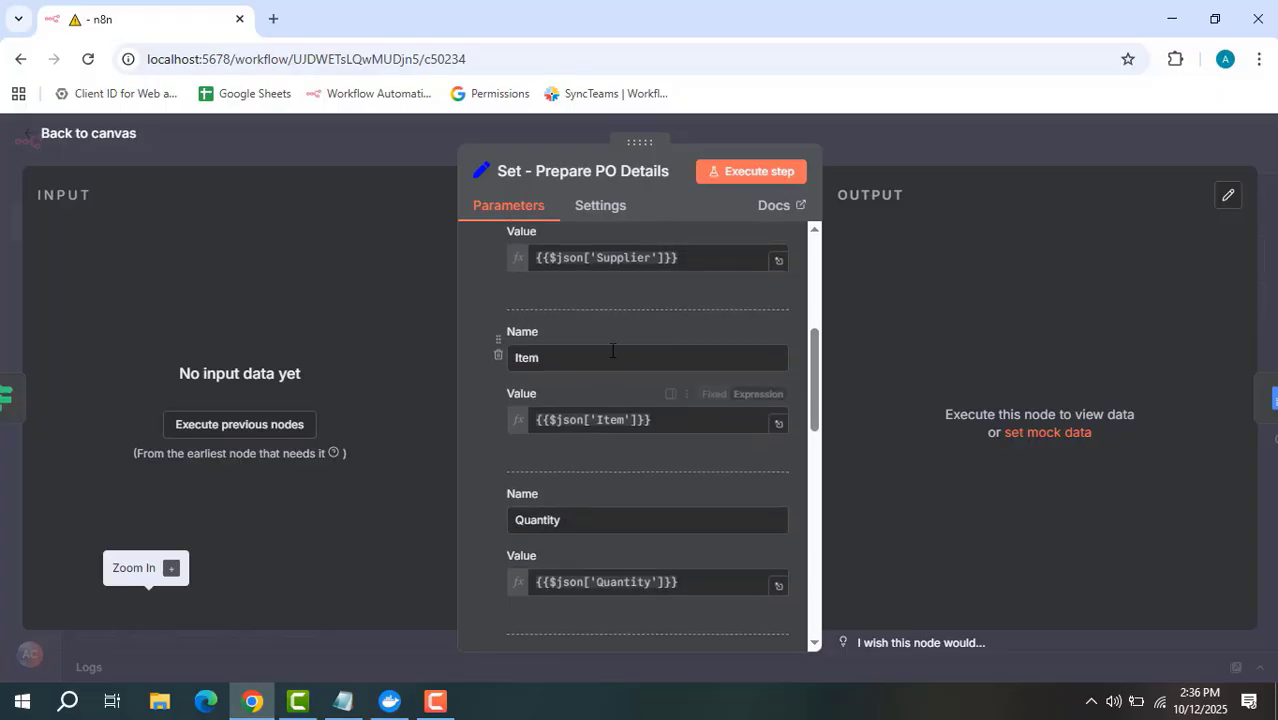
pyautogui.scroll(-1, 558, 472)
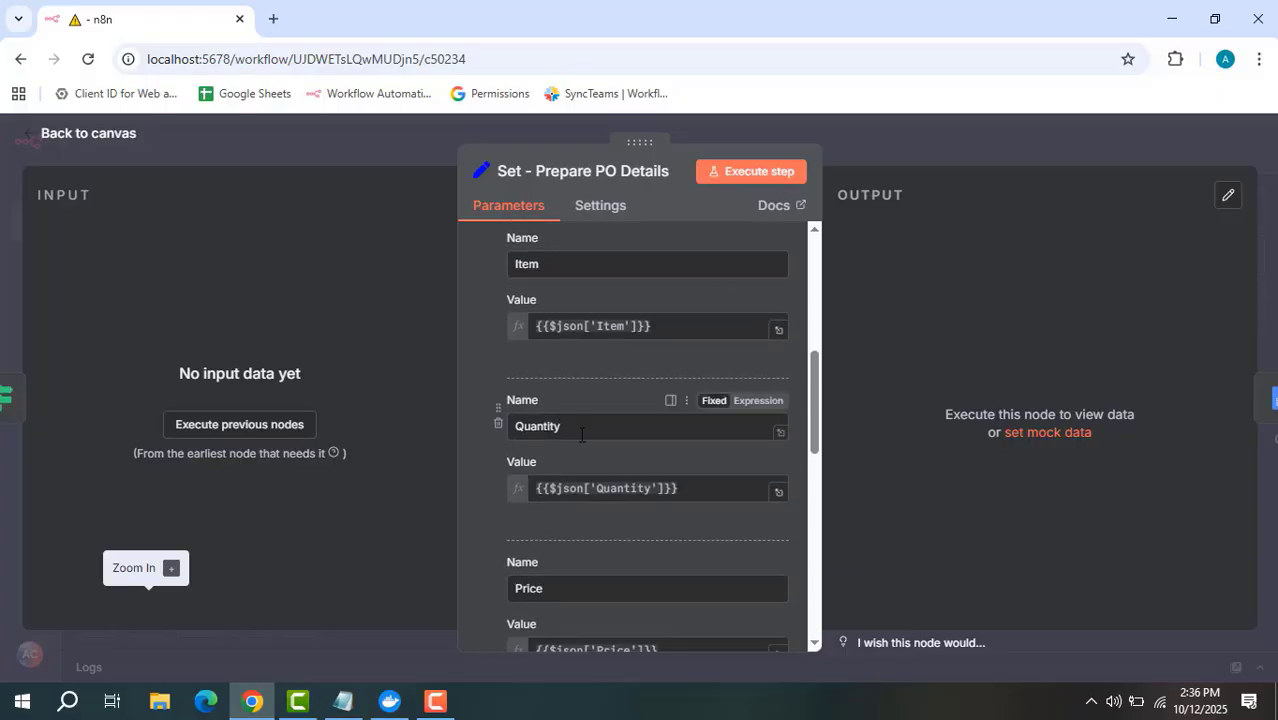
pyautogui.scroll(-1, 645, 440)
pyautogui.scroll(-1, 645, 452)
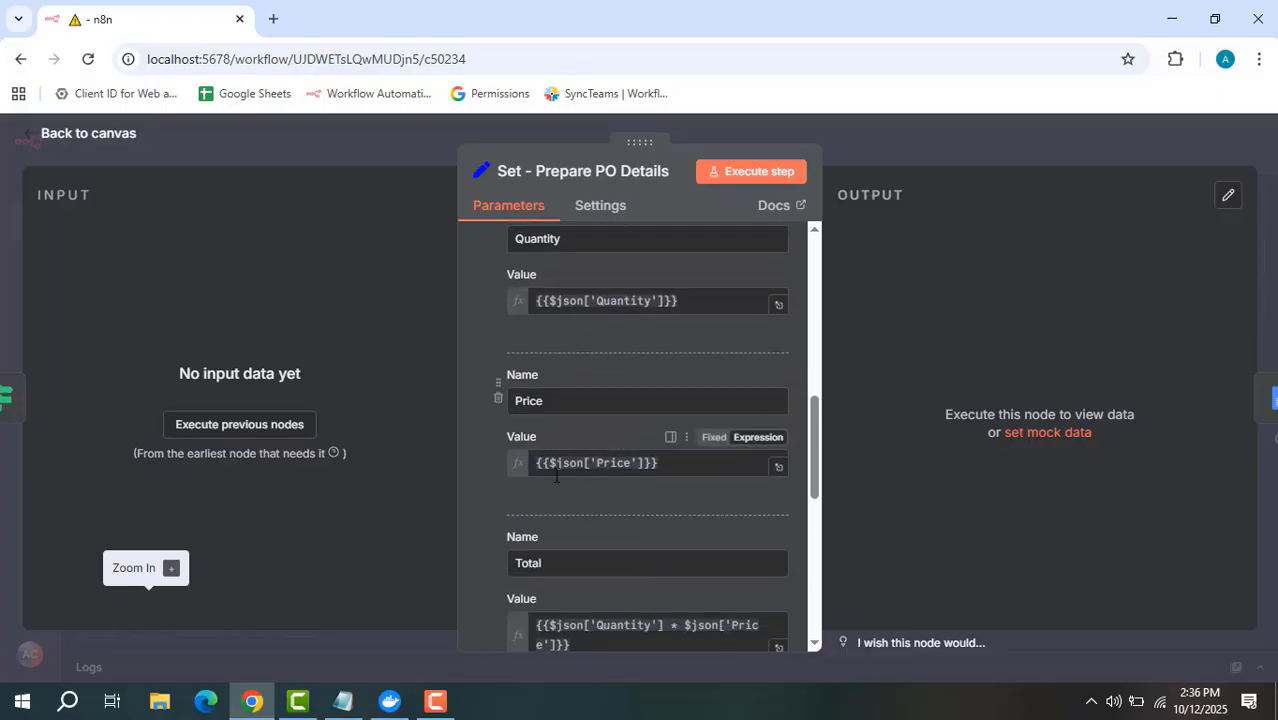
pyautogui.scroll(-2, 652, 476)
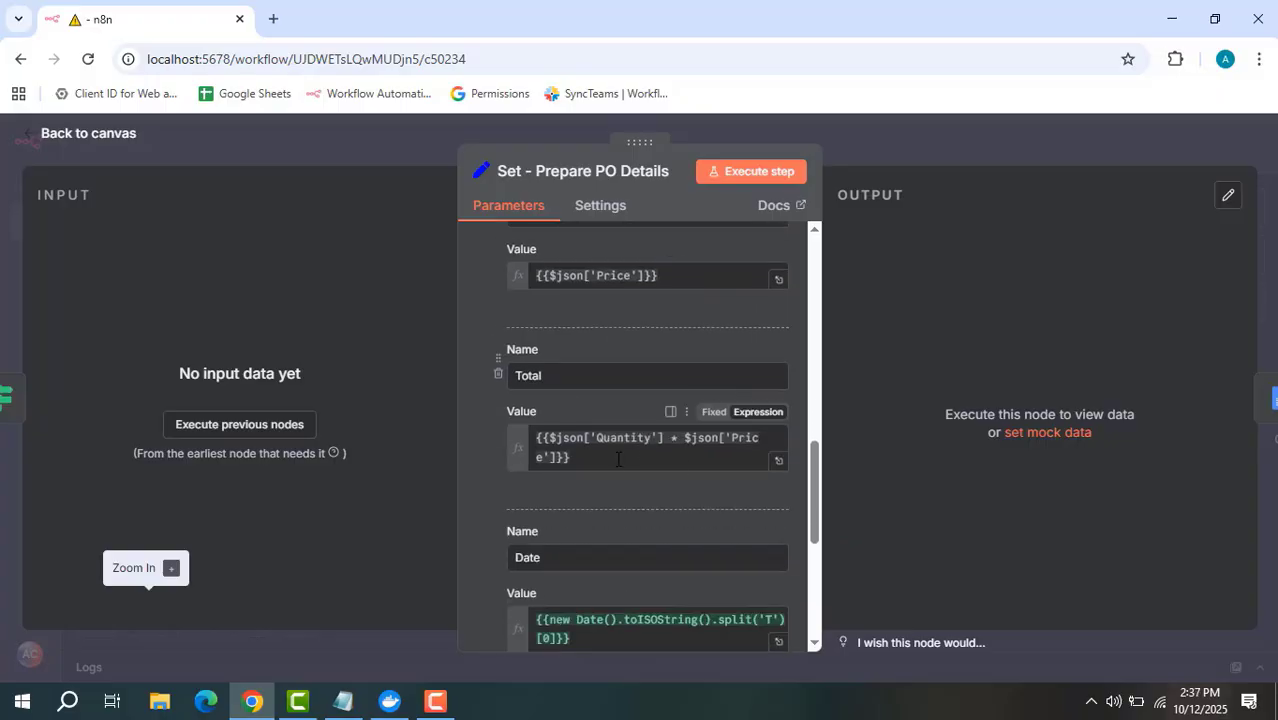
pyautogui.scroll(-3, 620, 455)
pyautogui.scroll(-3, 602, 455)
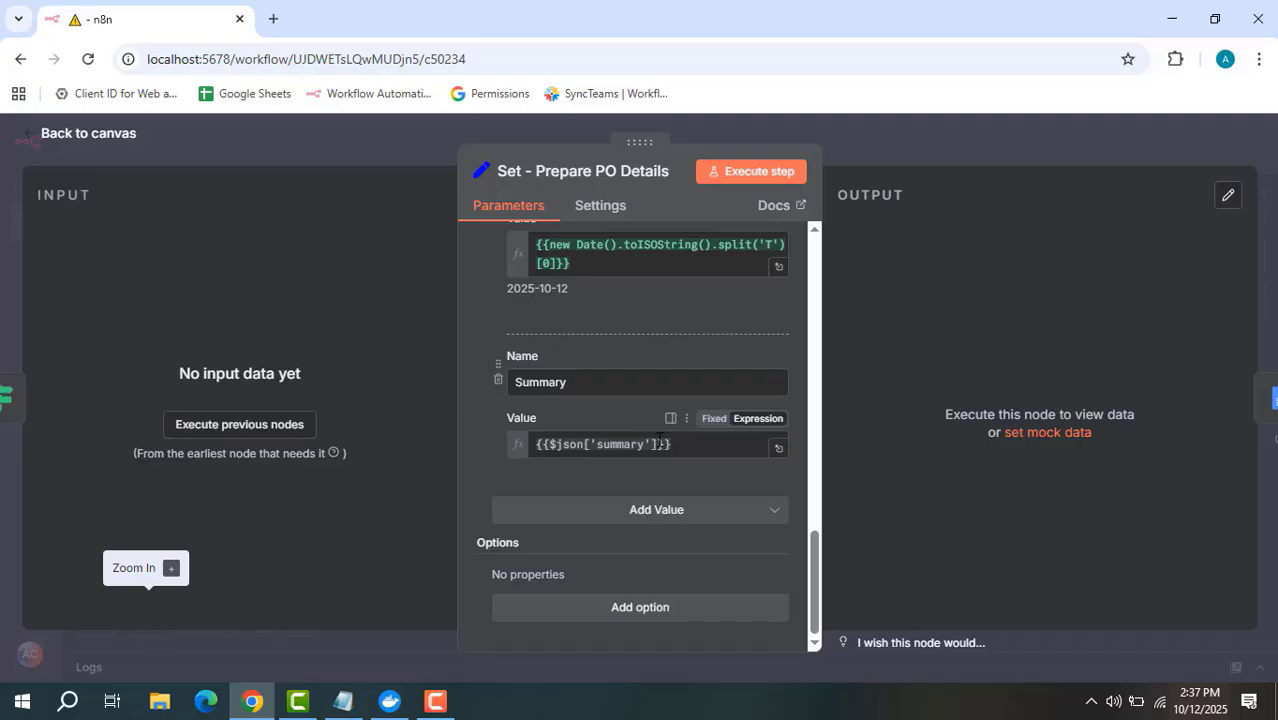
pyautogui.click(870, 143)
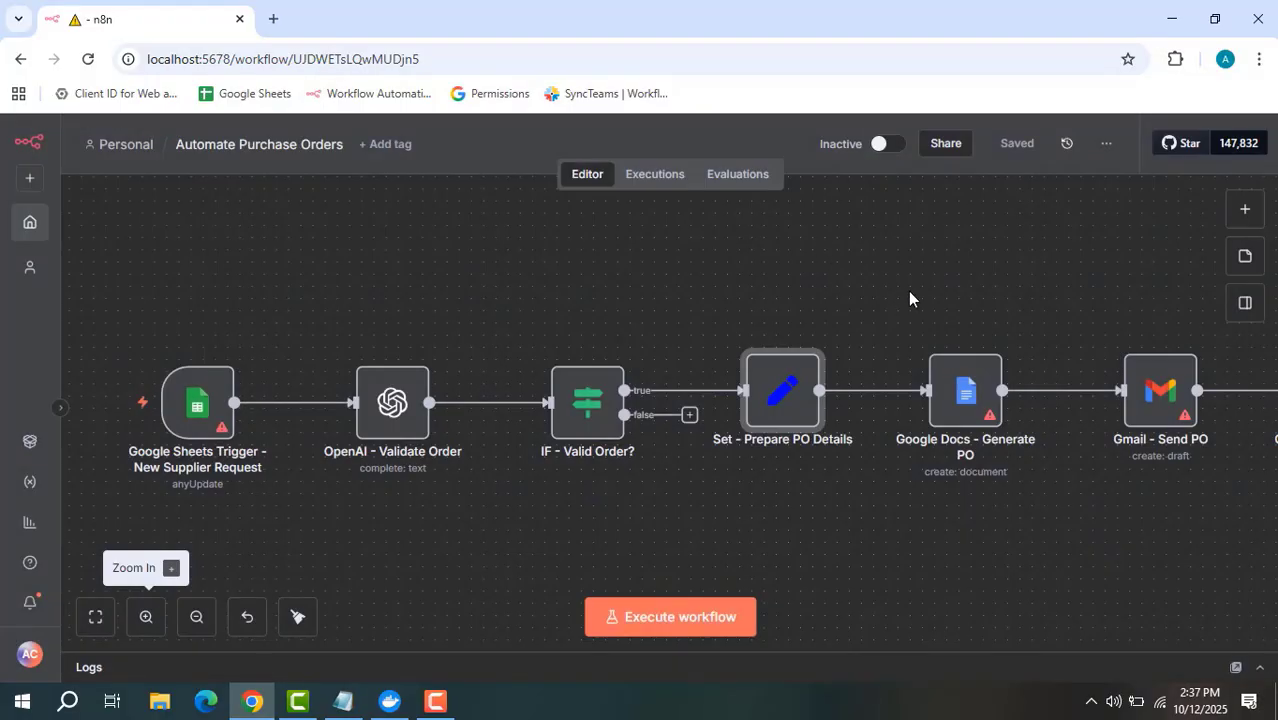
# Step: Inspect the Google Docs - Generate PO node's credential, resource, operation, drive, folder and title fields, and return to the canvas
pyautogui.moveTo(908, 298); pyautogui.dragTo(739, 289)
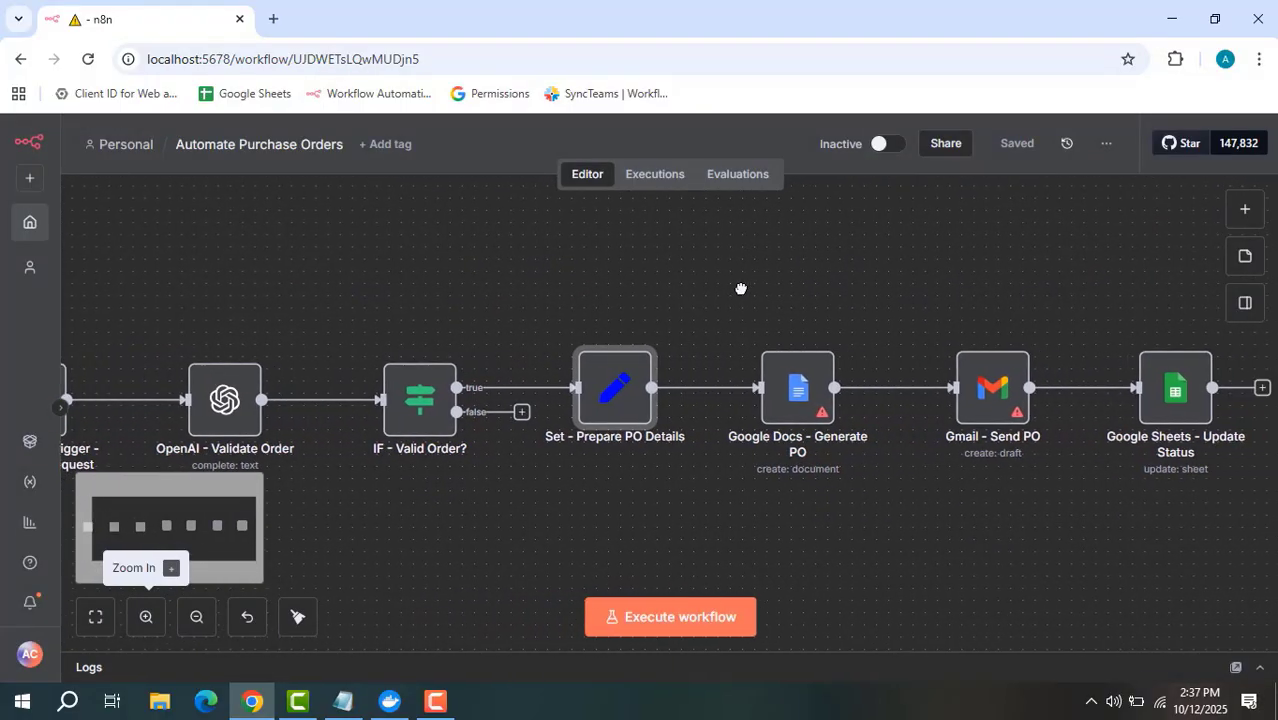
pyautogui.doubleClick(789, 395)
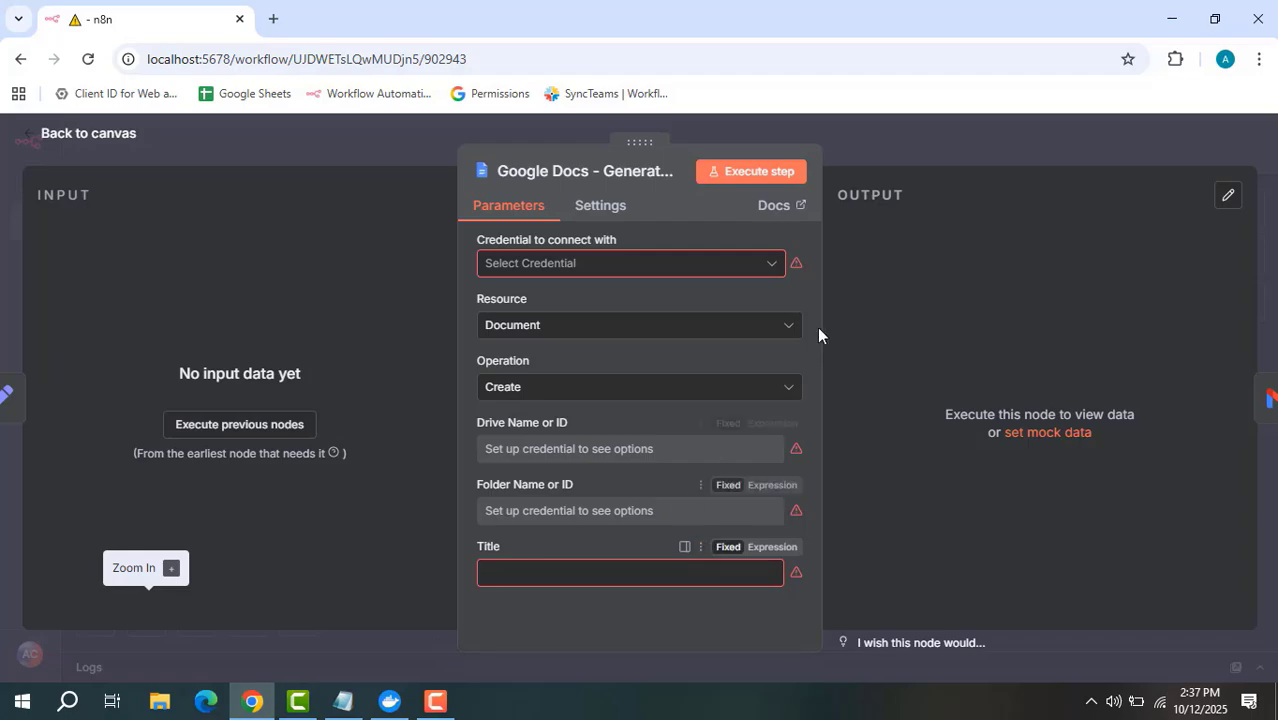
pyautogui.click(901, 135)
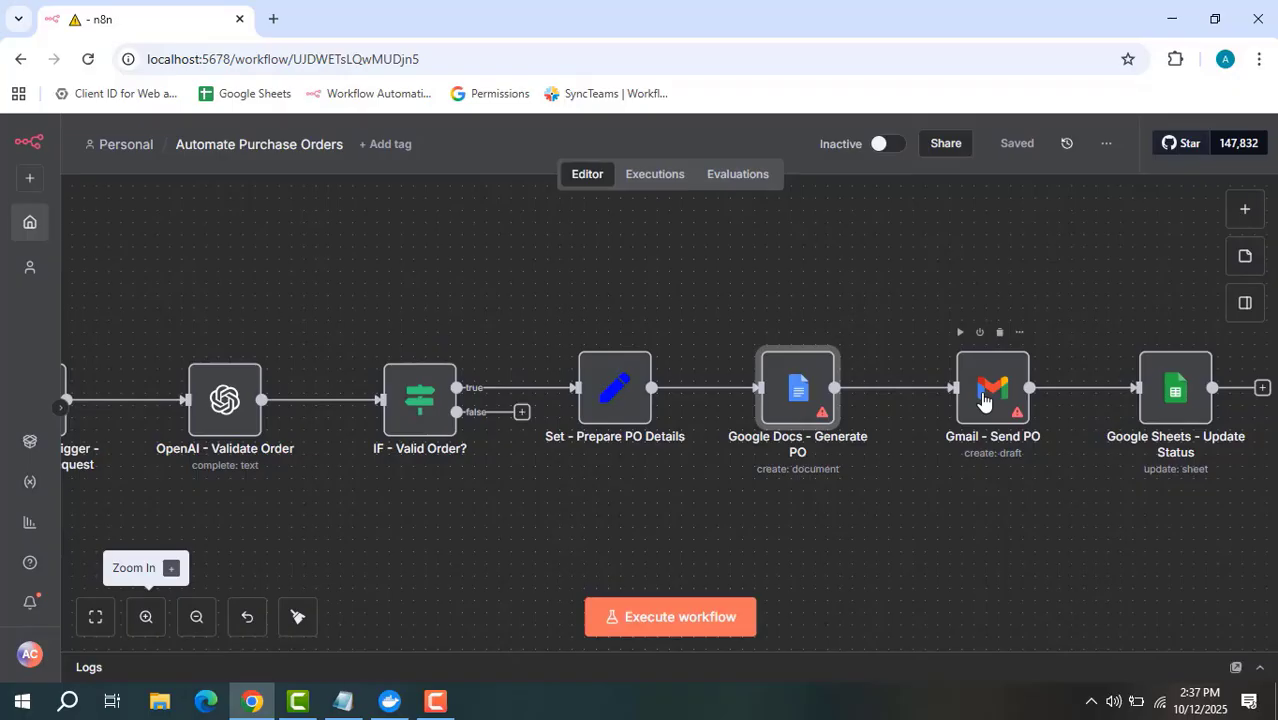
# Step: Review the Gmail - Send PO node's resource, operation, subject, HTML option and message fields, and return to the canvas
pyautogui.doubleClick(983, 400)
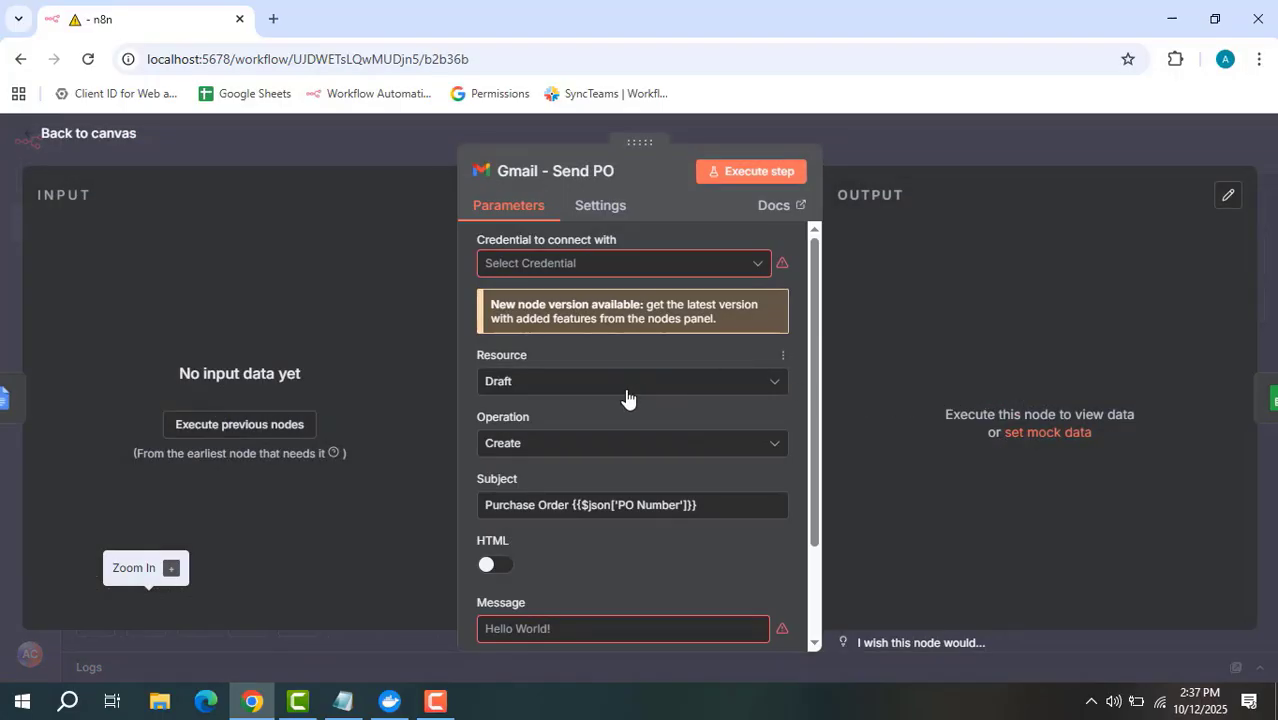
pyautogui.scroll(-2, 625, 400)
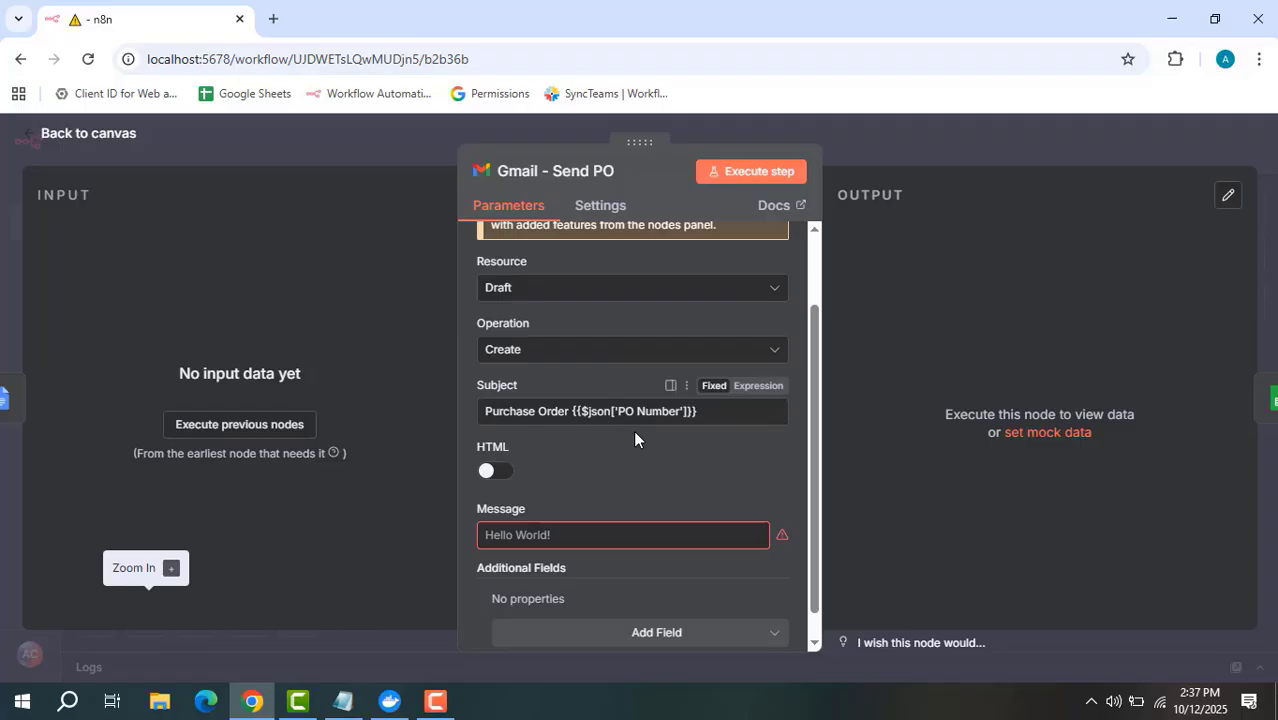
pyautogui.scroll(2, 665, 430)
pyautogui.scroll(-3, 663, 428)
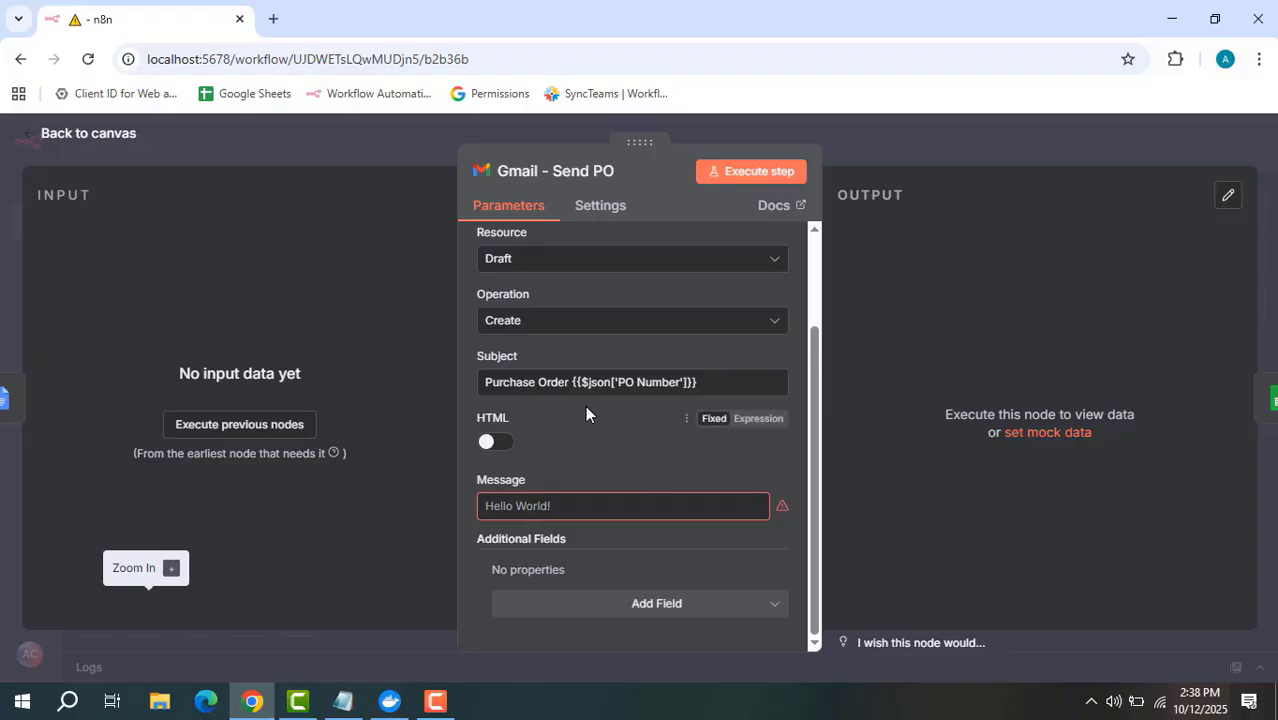
pyautogui.press('Escape')
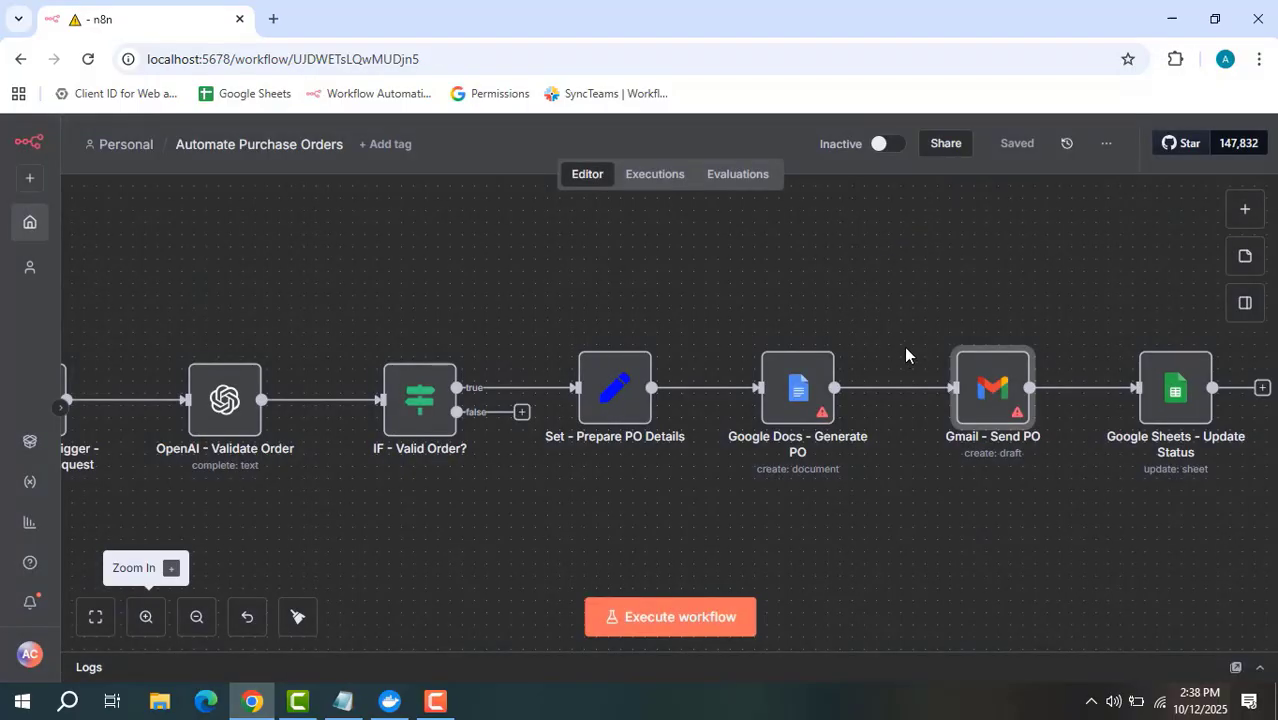
# Step: Check the Google Sheets - Update Status node's operation, spreadsheet ID, range, row and key settings, and return to the canvas
pyautogui.moveTo(916, 289); pyautogui.dragTo(769, 301)
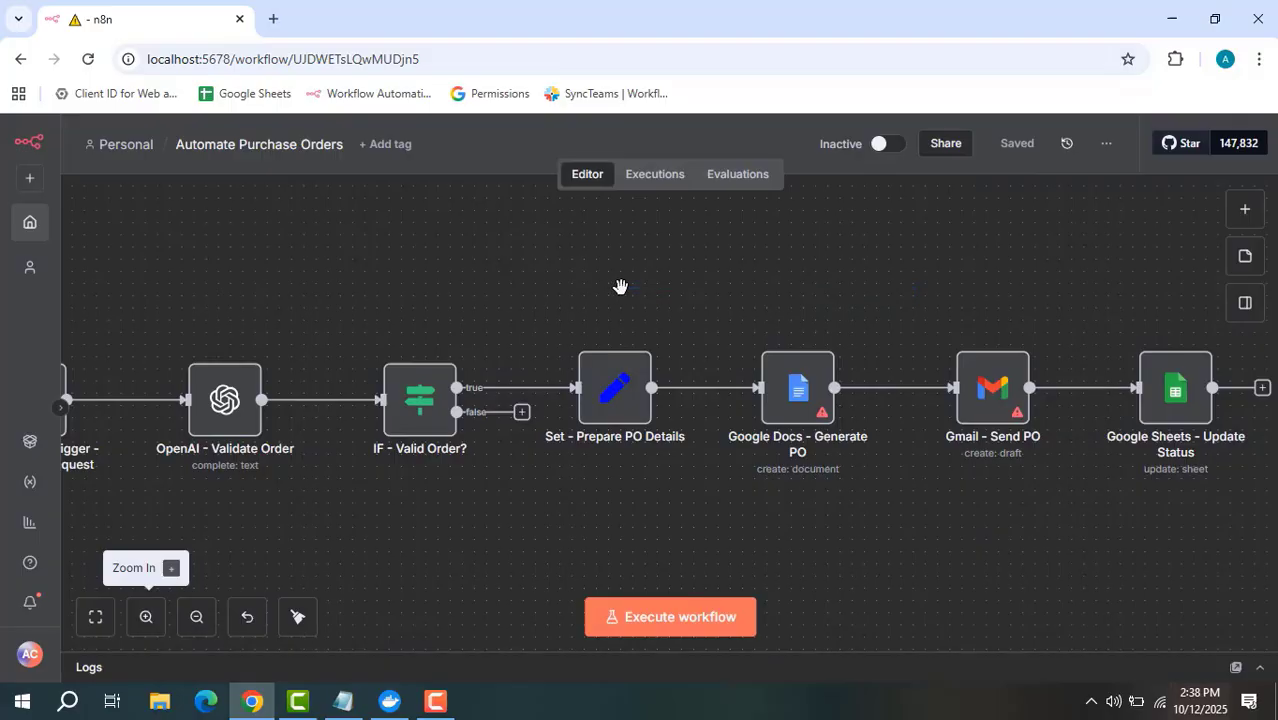
pyautogui.moveTo(573, 280); pyautogui.dragTo(741, 298)
pyautogui.moveTo(933, 275); pyautogui.dragTo(895, 628)
pyautogui.moveTo(894, 538); pyautogui.dragTo(900, 540)
pyautogui.moveTo(1021, 528); pyautogui.dragTo(746, 516)
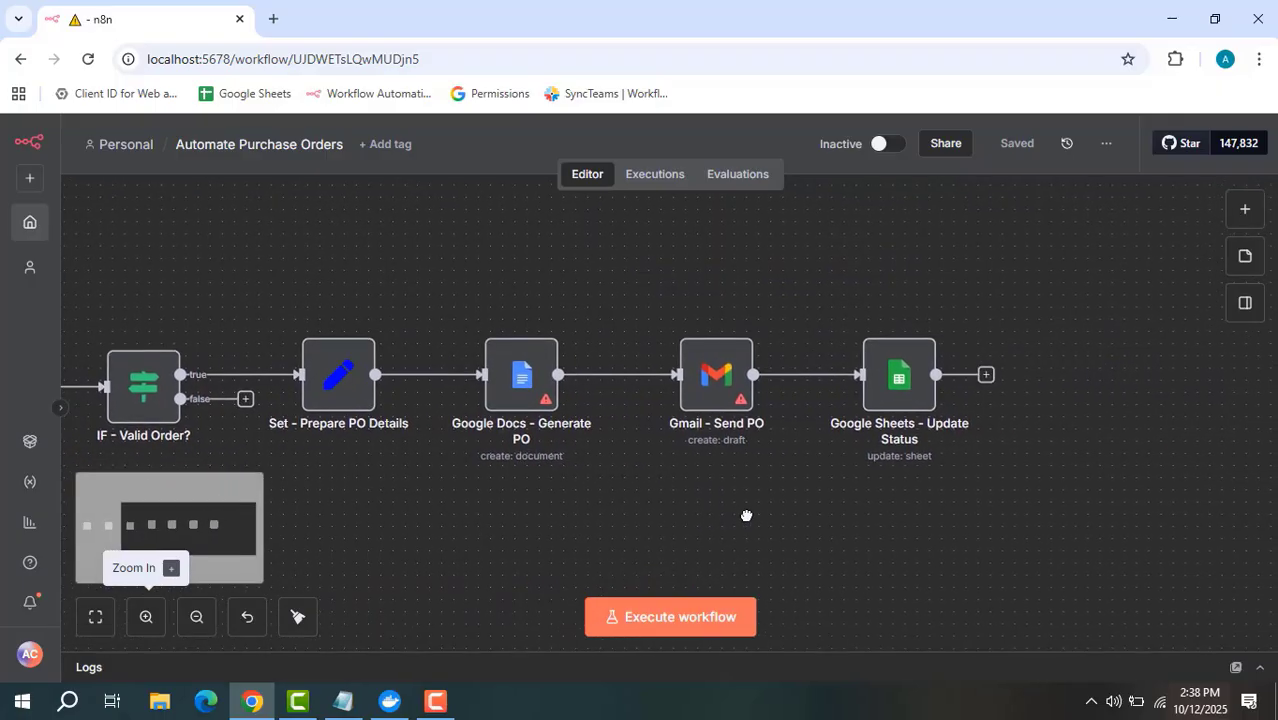
pyautogui.doubleClick(888, 380)
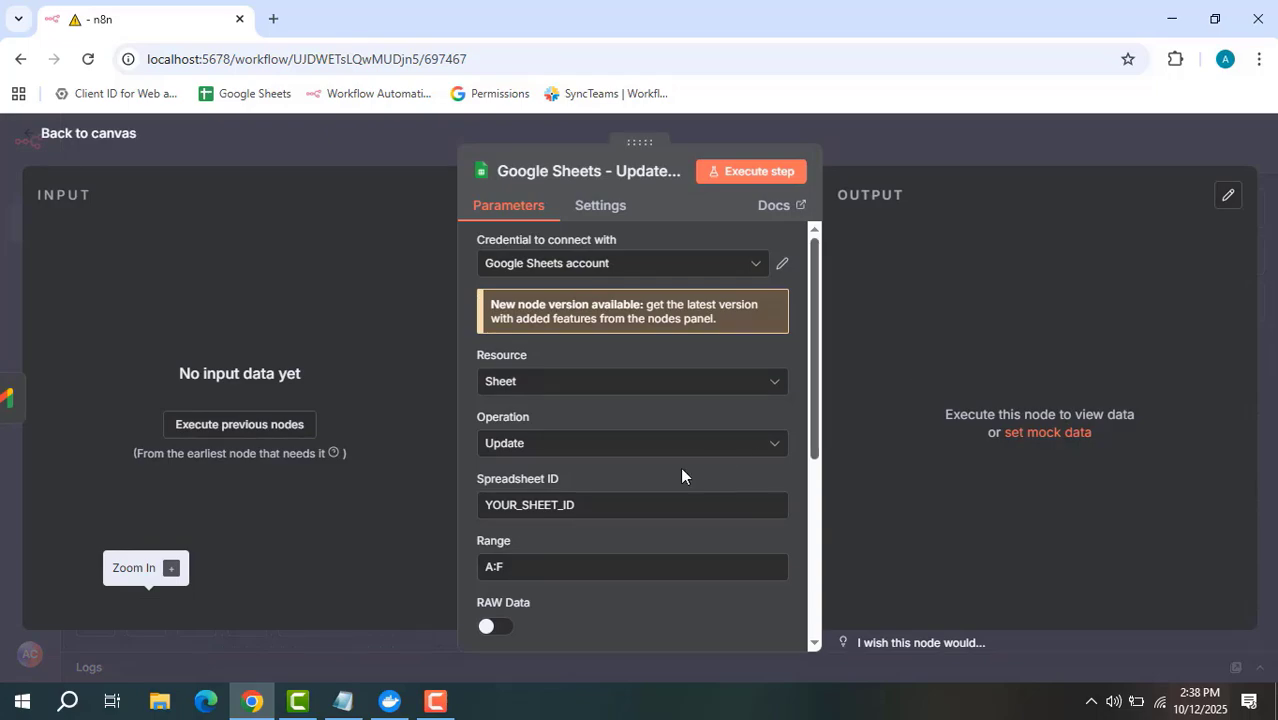
pyautogui.scroll(-2, 608, 427)
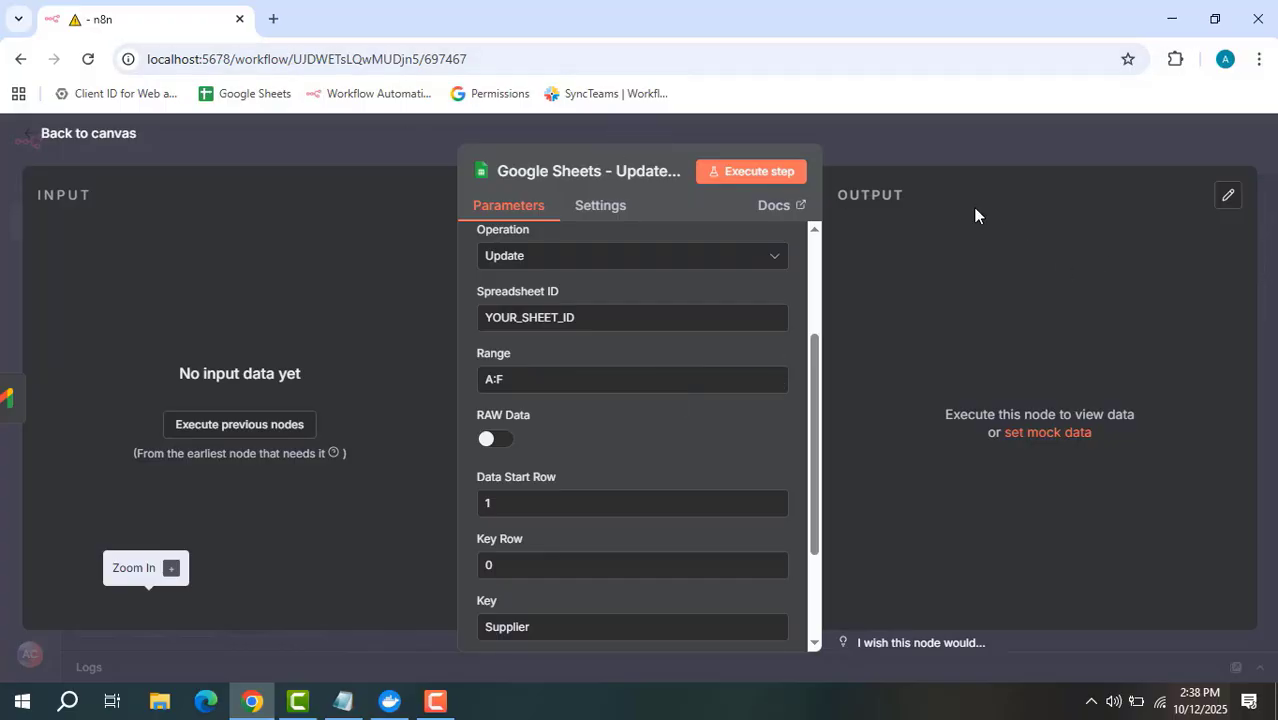
pyautogui.click(909, 143)
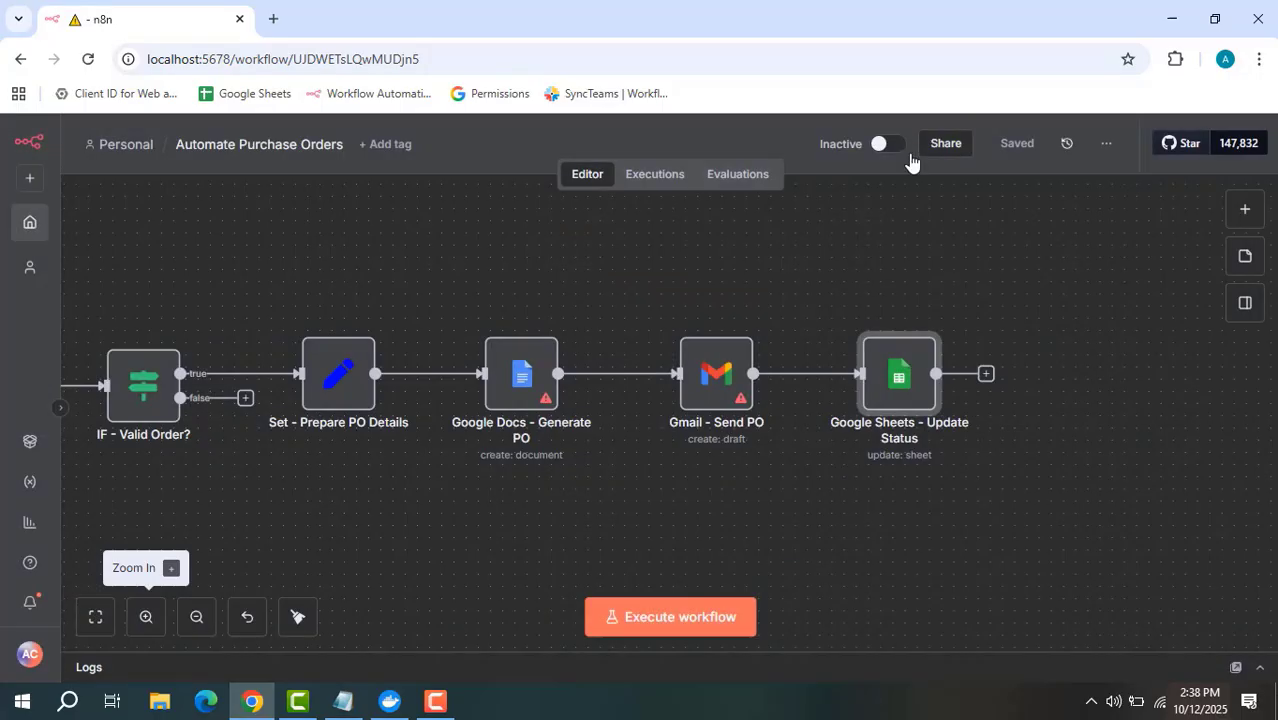
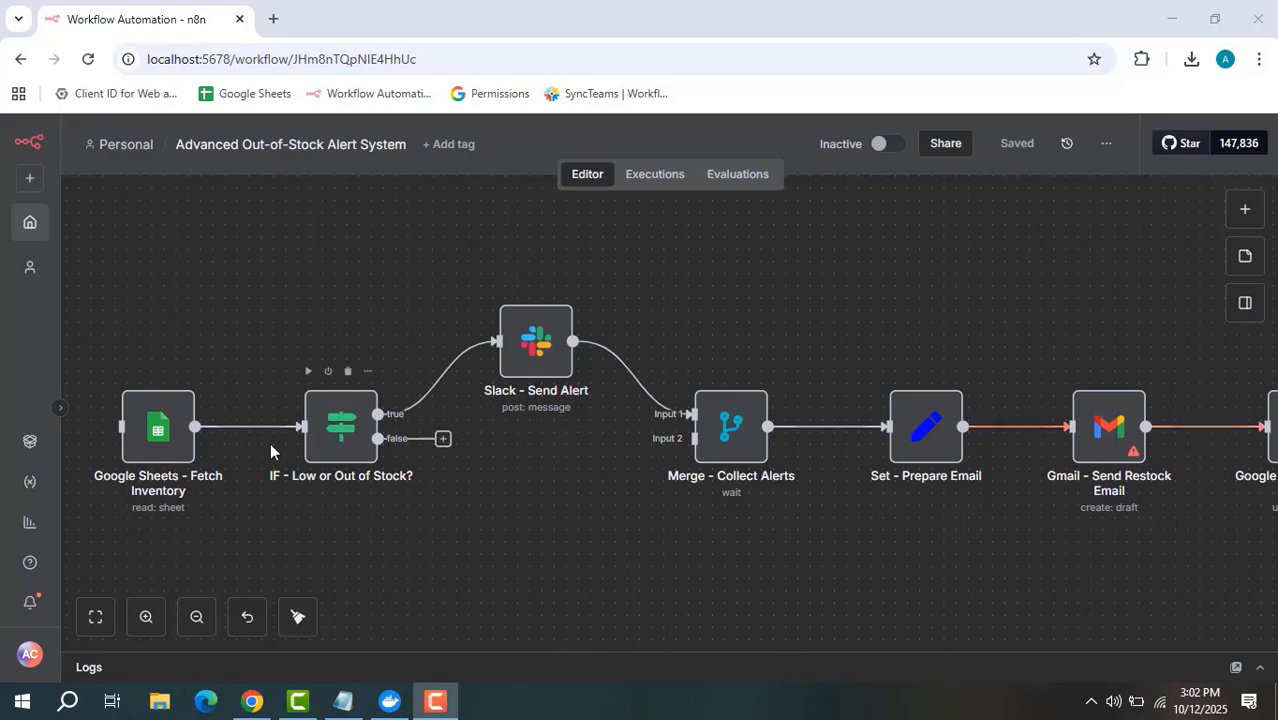
# Step: In the Advanced Out-of-Stock Alert System workflow, review the Google Sheets - Fetch Inventory node's read settings and return to the canvas
pyautogui.click(167, 438)
pyautogui.doubleClick(167, 438)
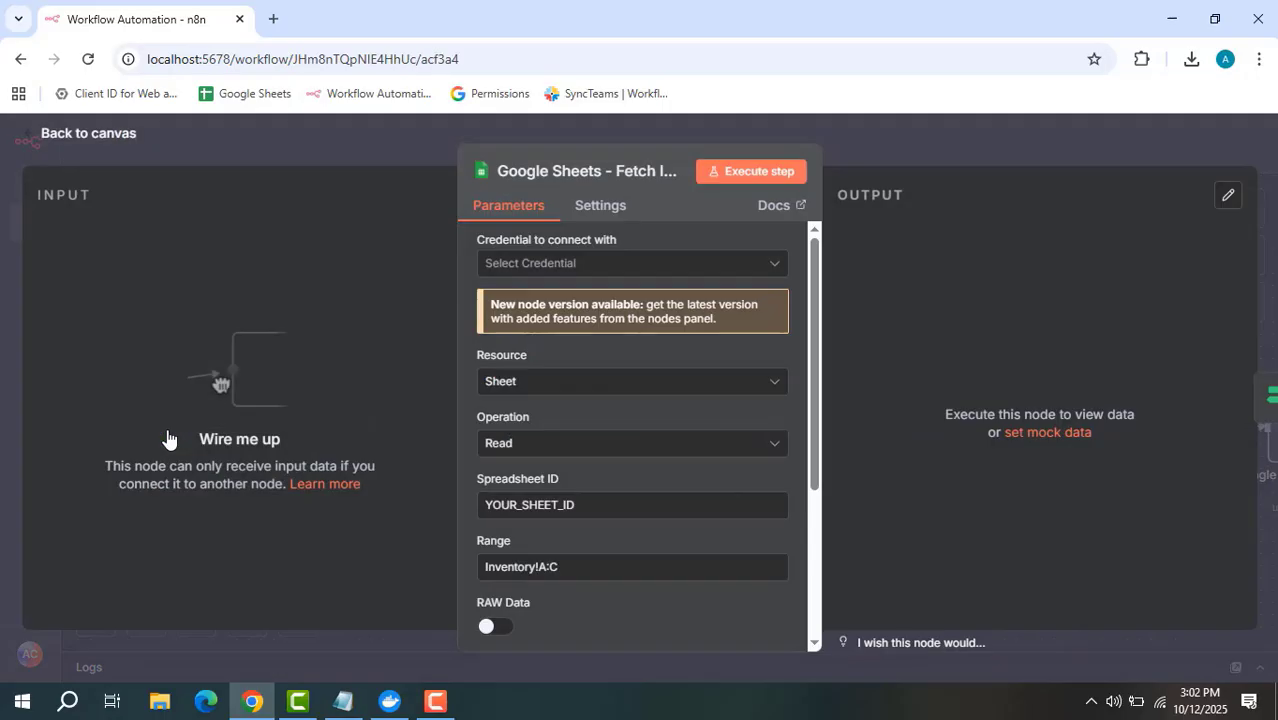
pyautogui.scroll(-2, 612, 435)
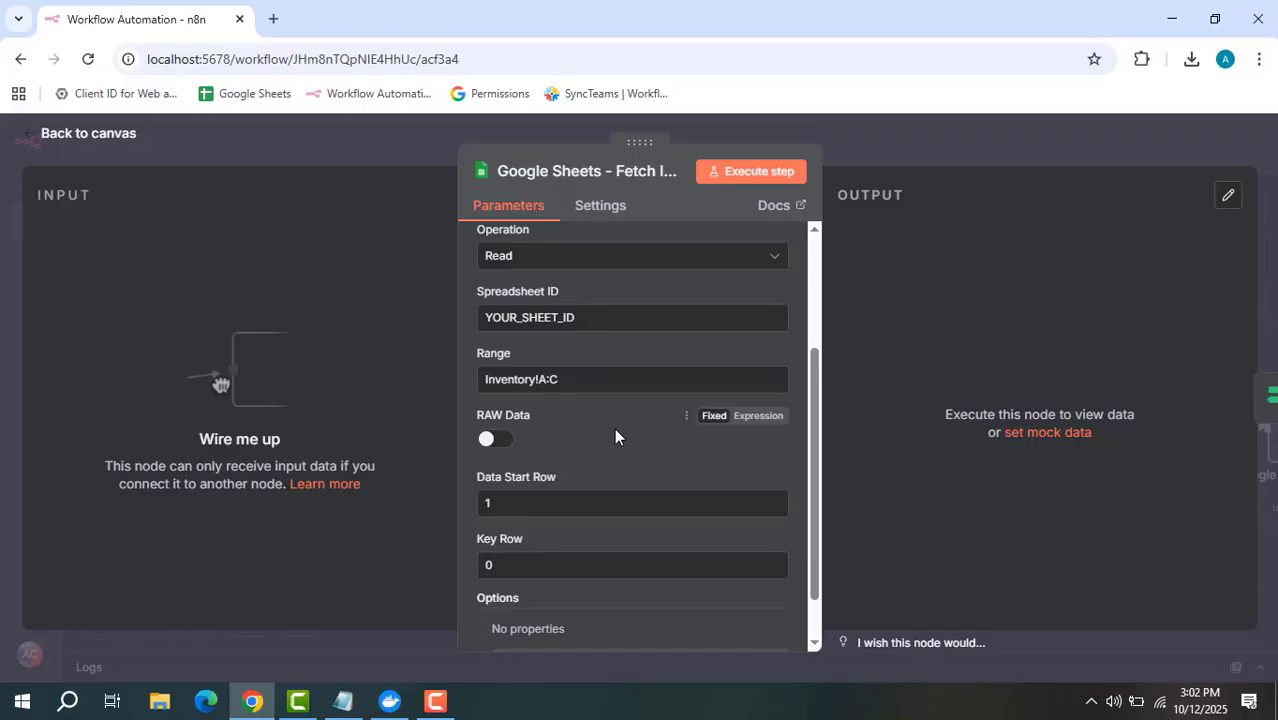
pyautogui.scroll(4, 614, 428)
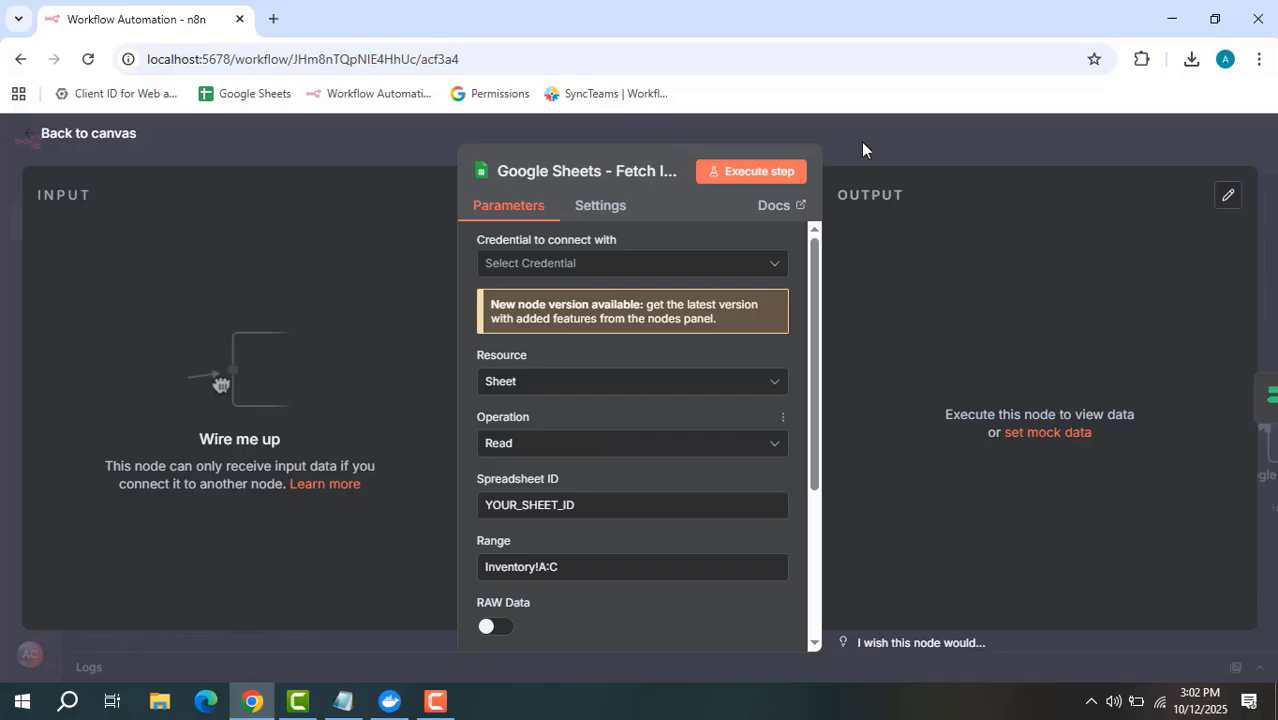
pyautogui.click(901, 125)
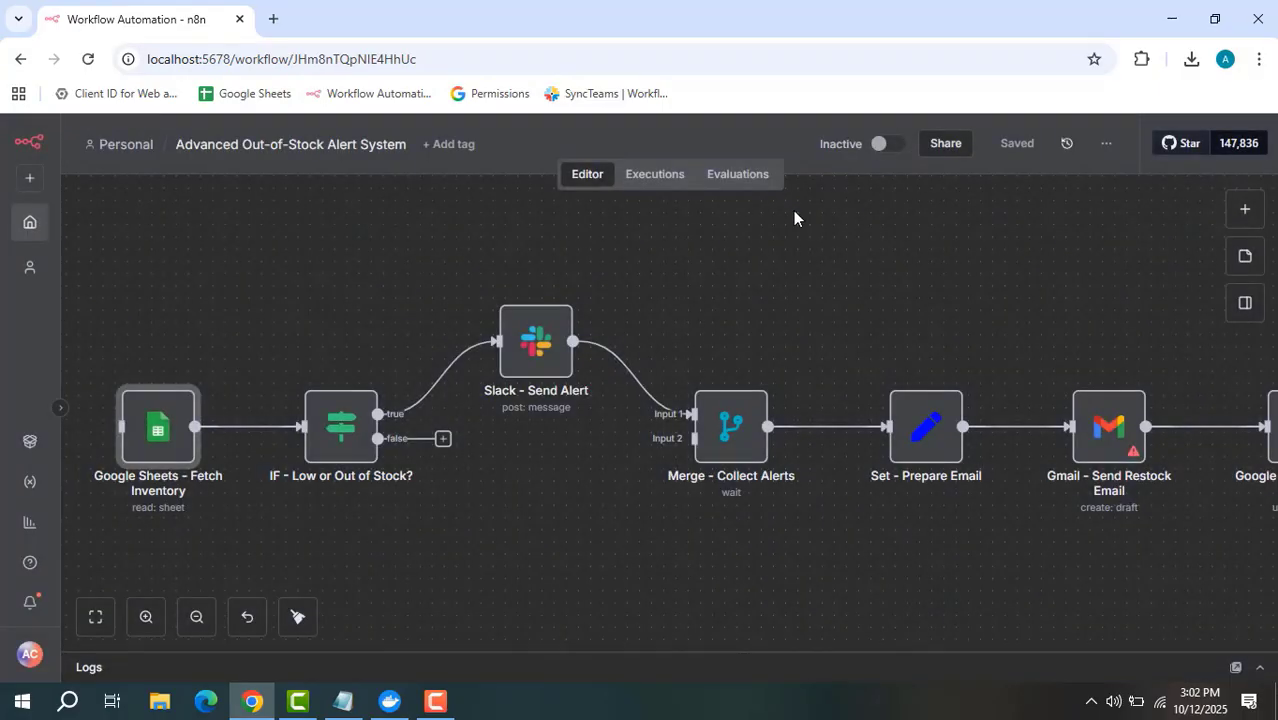
# Step: Check the IF - Low or Out of Stock? node's quantity condition, and review the Slack - Send Alert node's message settings and full alert text
pyautogui.doubleClick(330, 453)
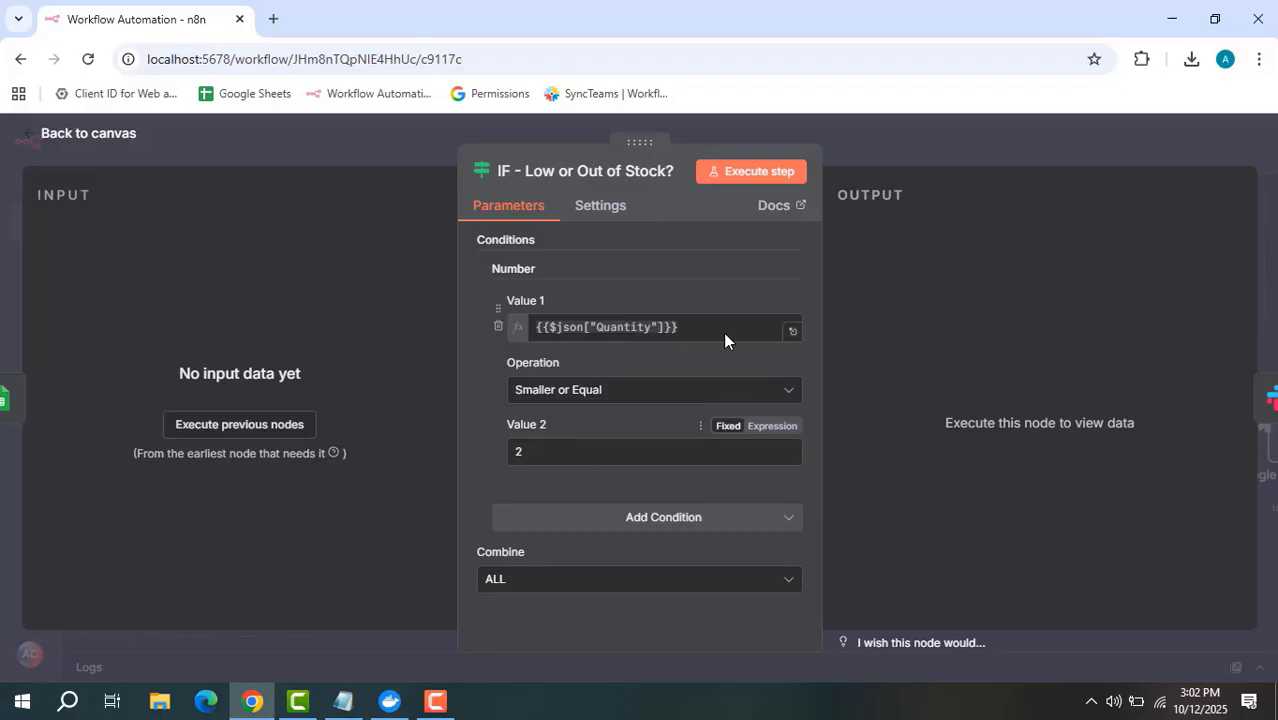
pyautogui.click(920, 142)
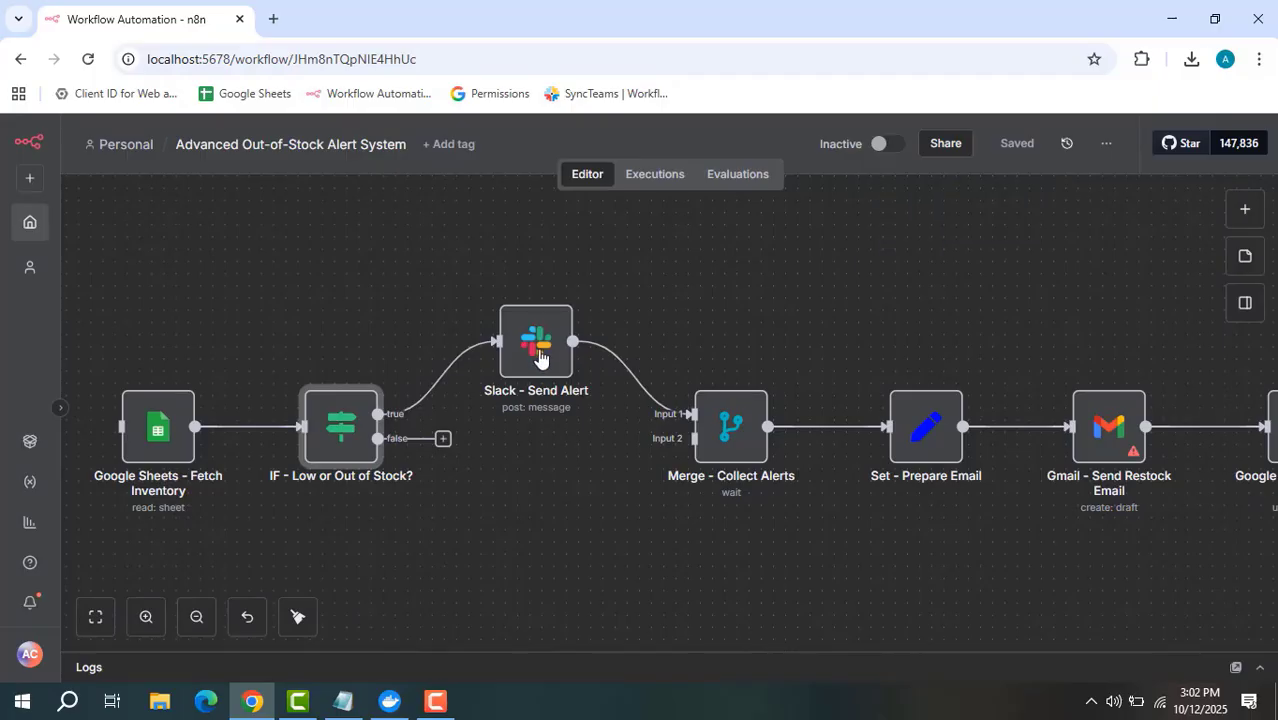
pyautogui.moveTo(540, 355)
pyautogui.doubleClick(540, 355)
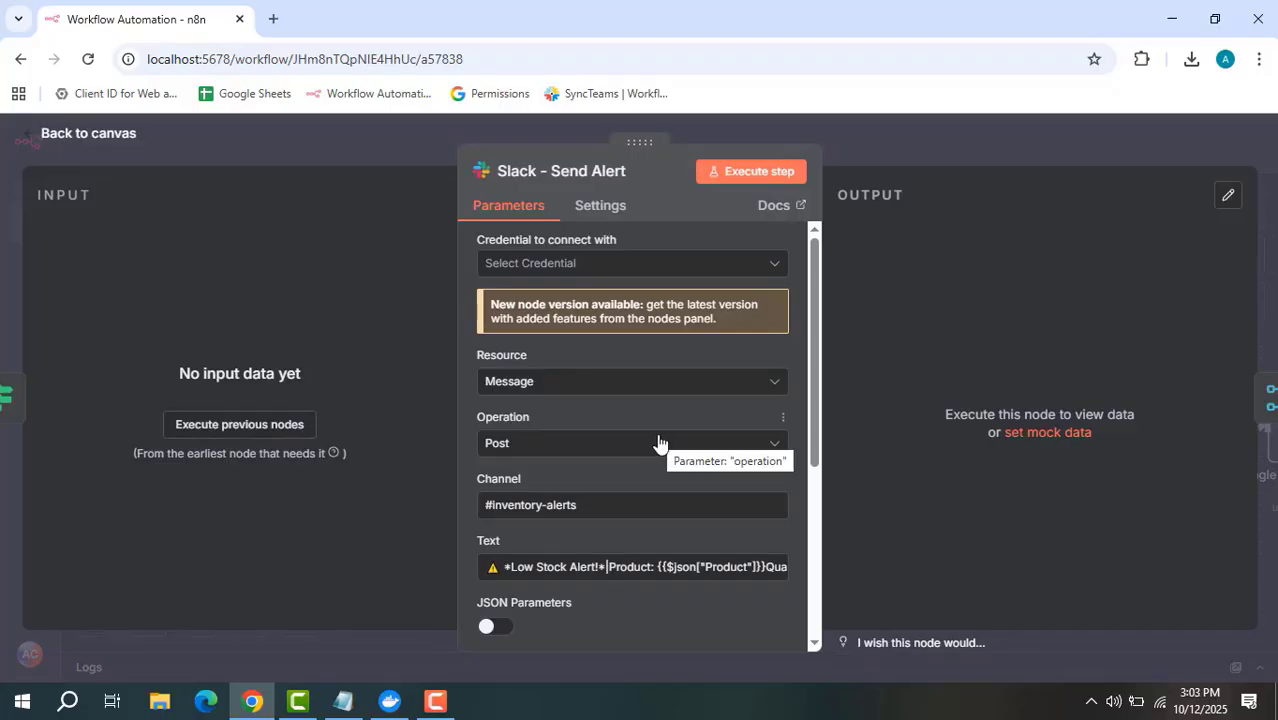
pyautogui.scroll(-1, 658, 442)
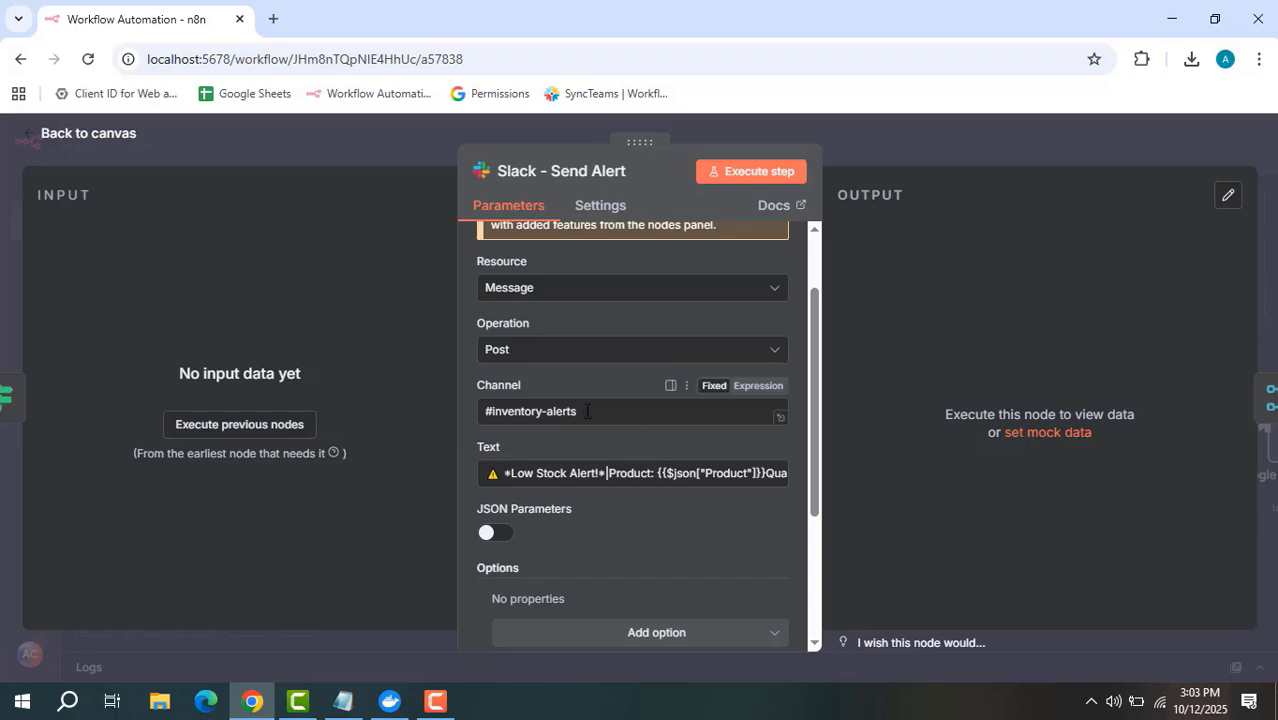
pyautogui.click(781, 484)
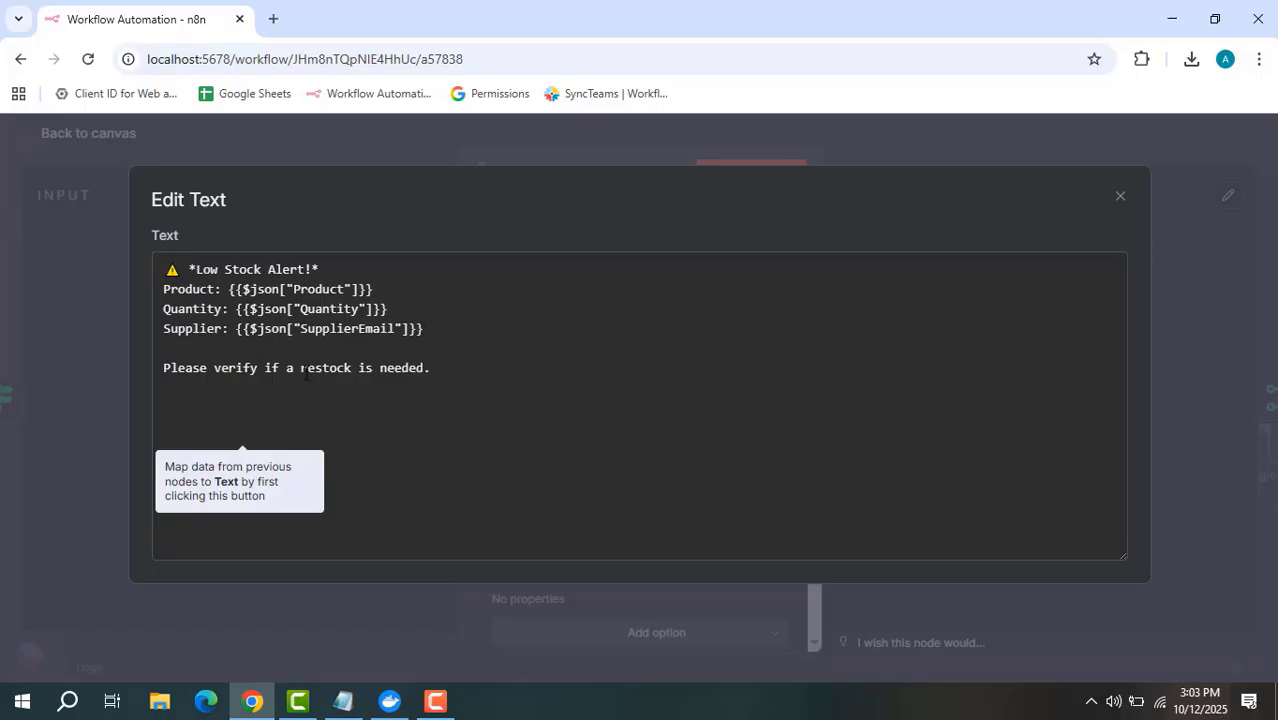
pyautogui.click(210, 388)
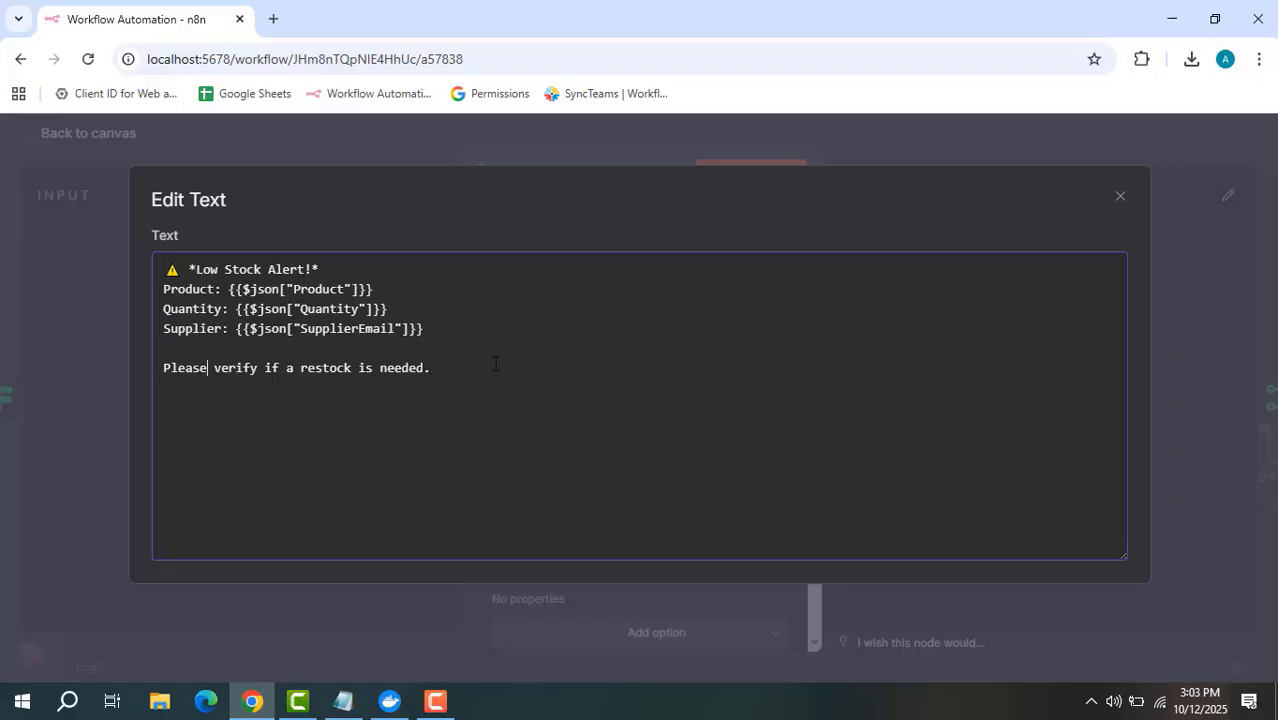
pyautogui.click(1121, 196)
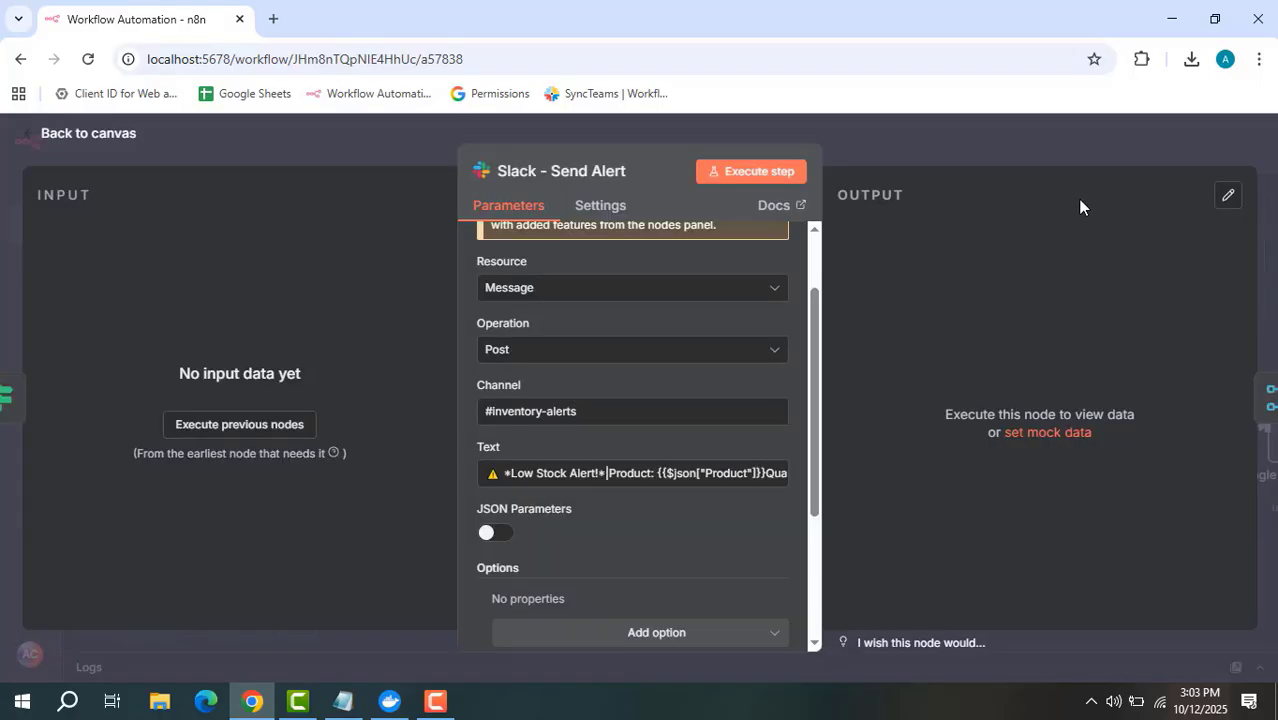
pyautogui.click(960, 123)
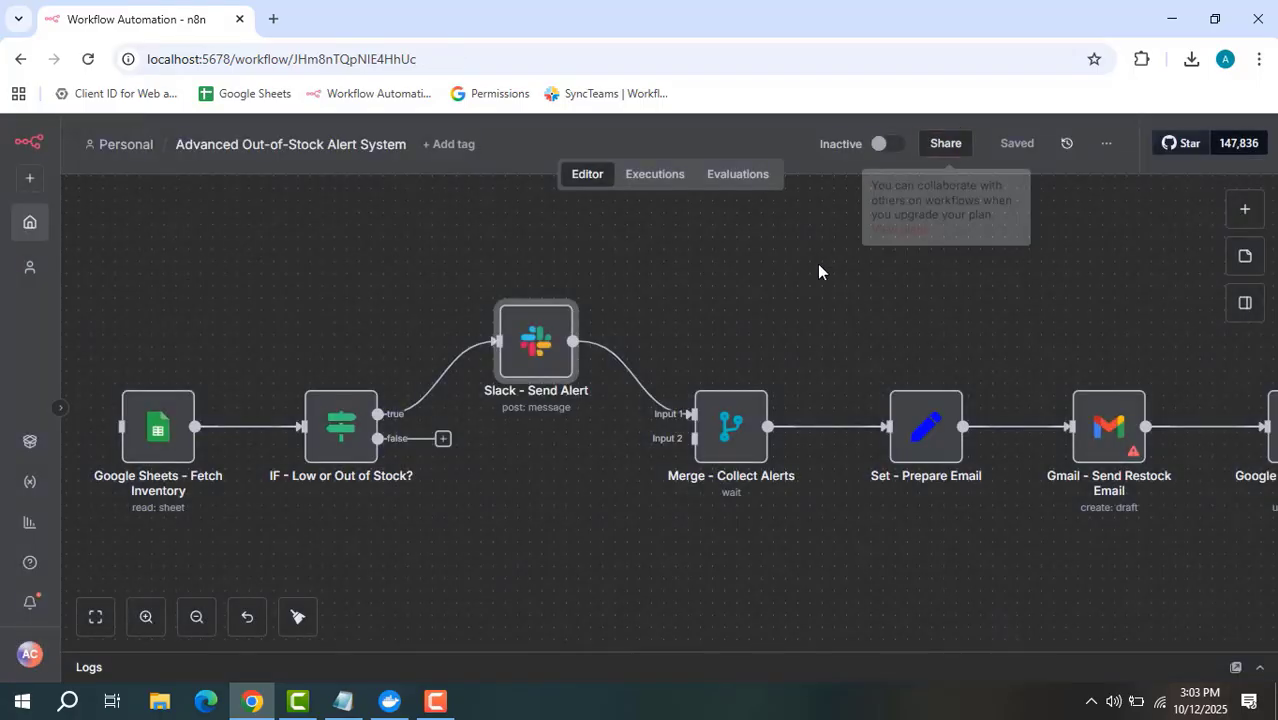
# Step: Check the Merge - Collect Alerts node's mode, and review the Set - Prepare Email node's subject and full body values
pyautogui.doubleClick(741, 445)
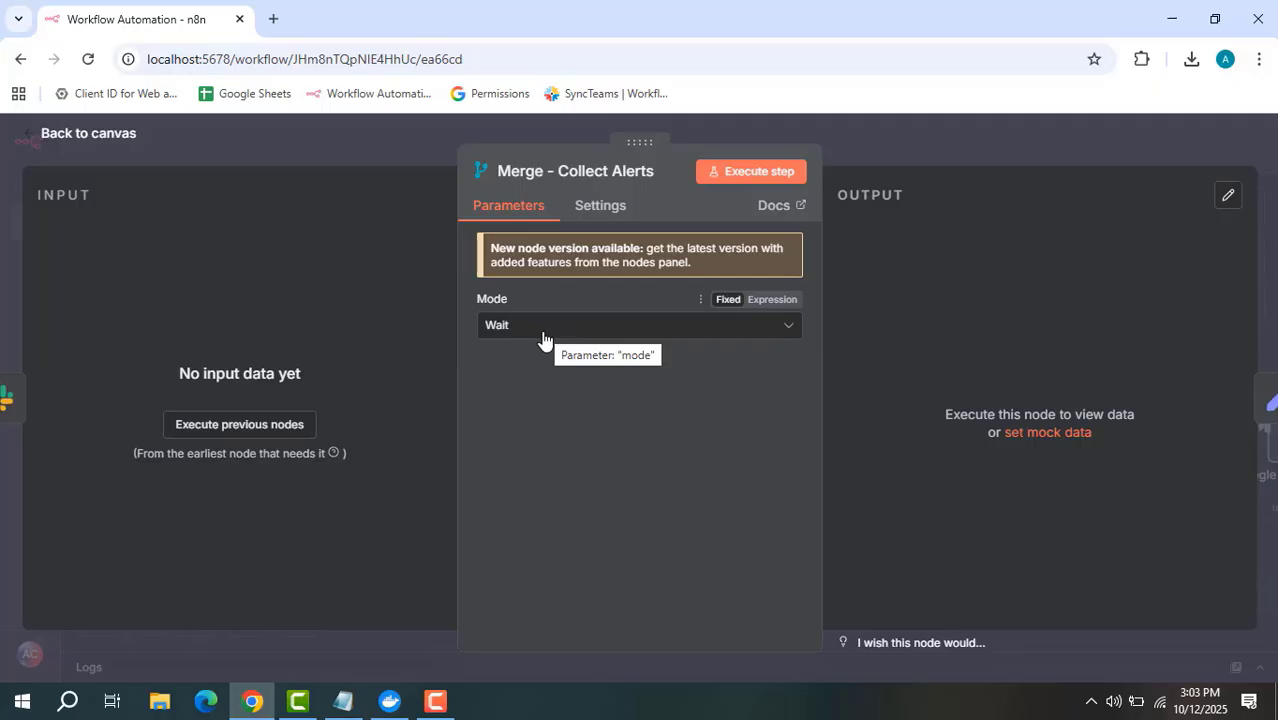
pyautogui.click(878, 146)
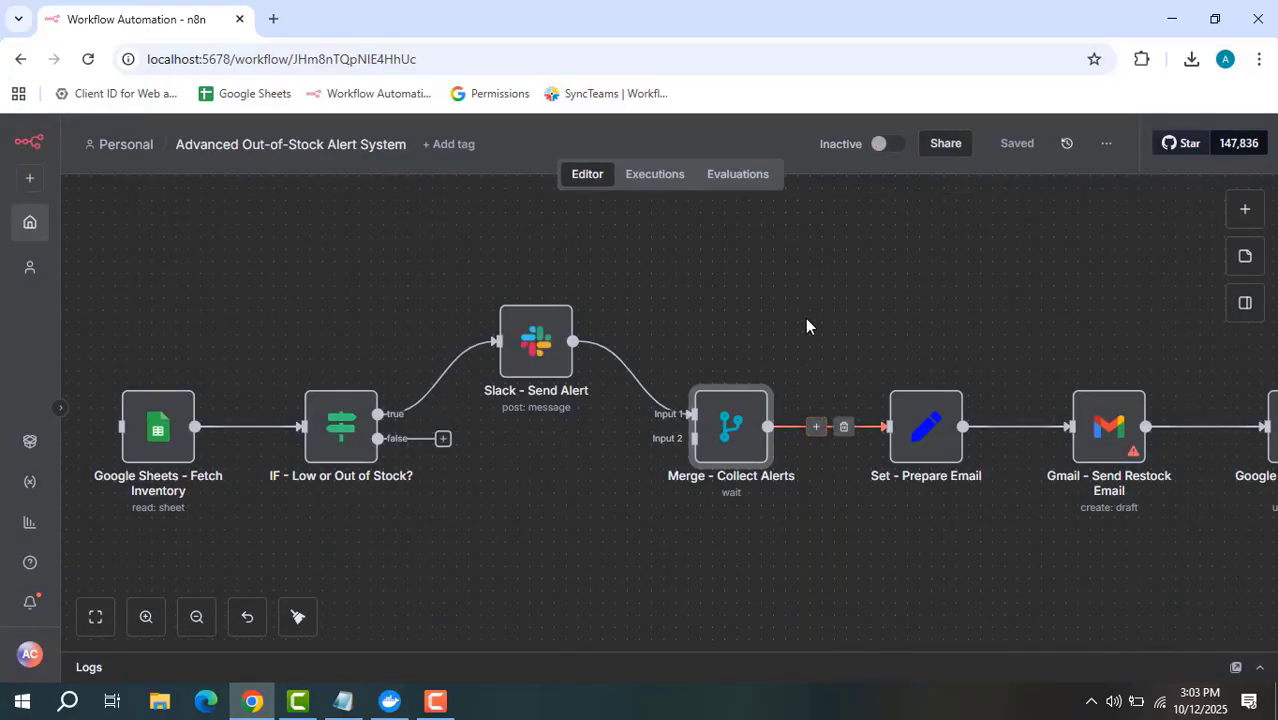
pyautogui.moveTo(822, 317); pyautogui.dragTo(600, 316)
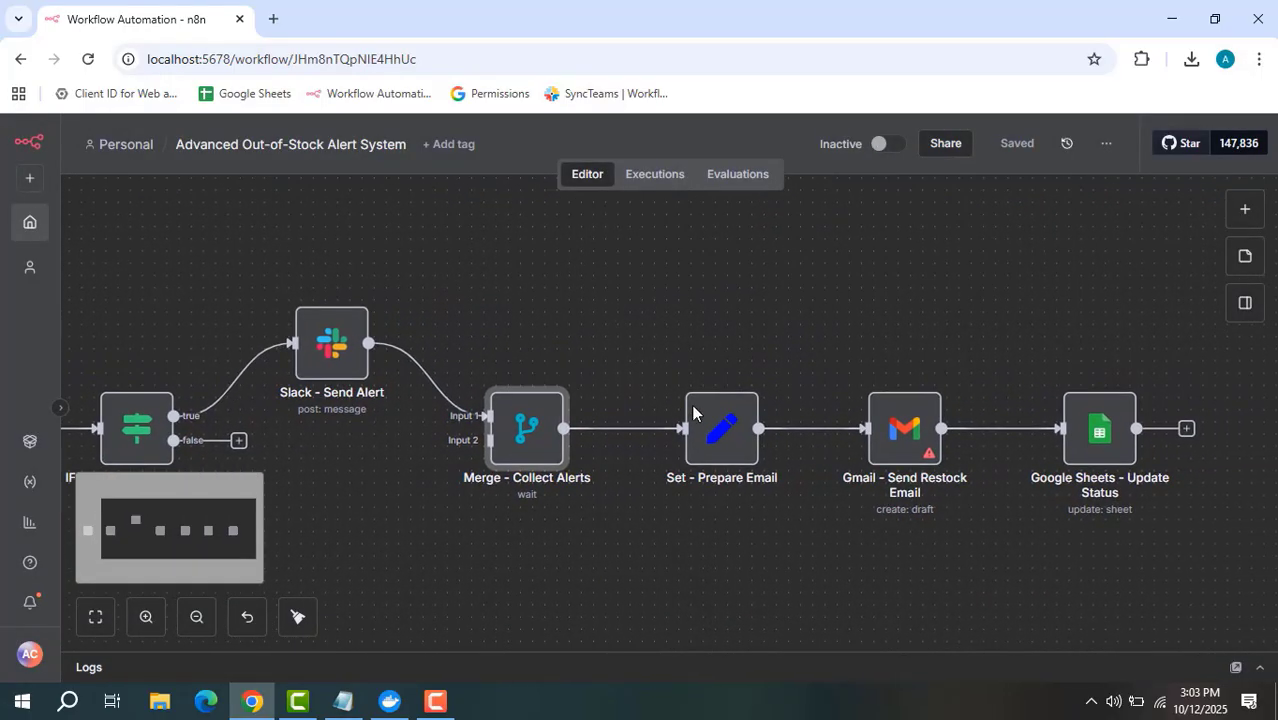
pyautogui.moveTo(726, 432)
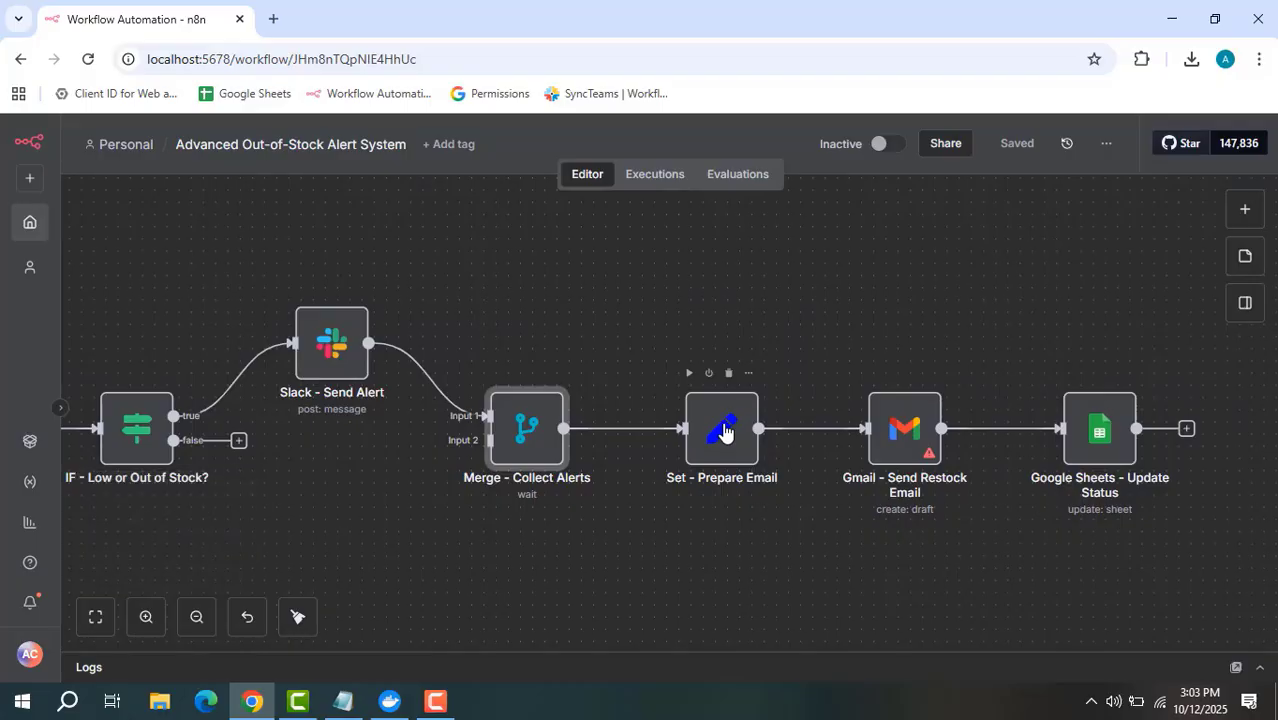
pyautogui.doubleClick(726, 432)
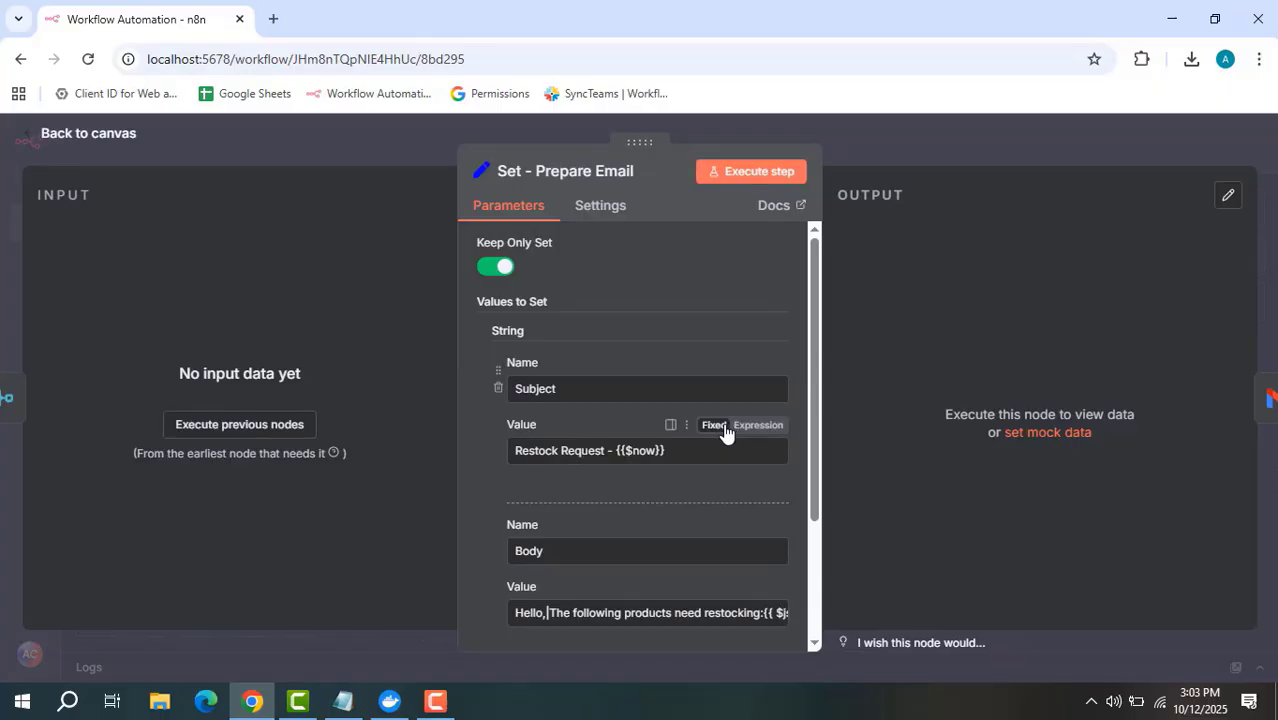
pyautogui.scroll(-1, 566, 402)
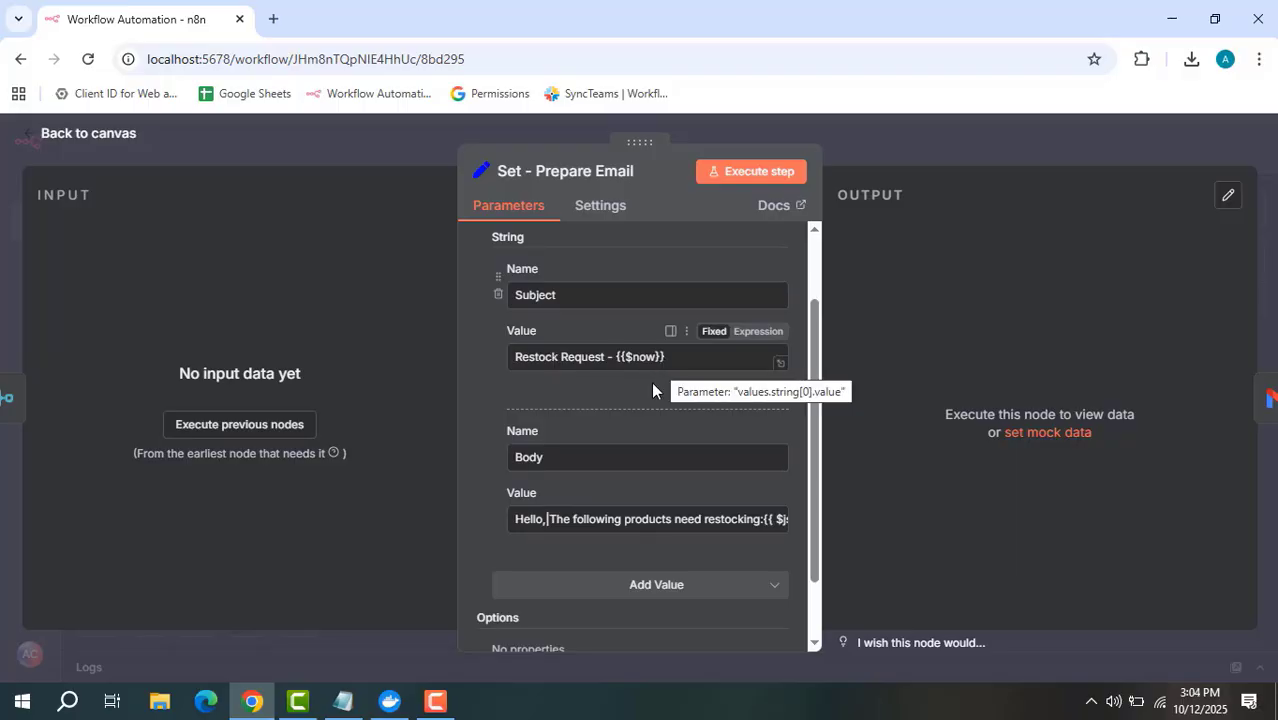
pyautogui.scroll(-1, 650, 394)
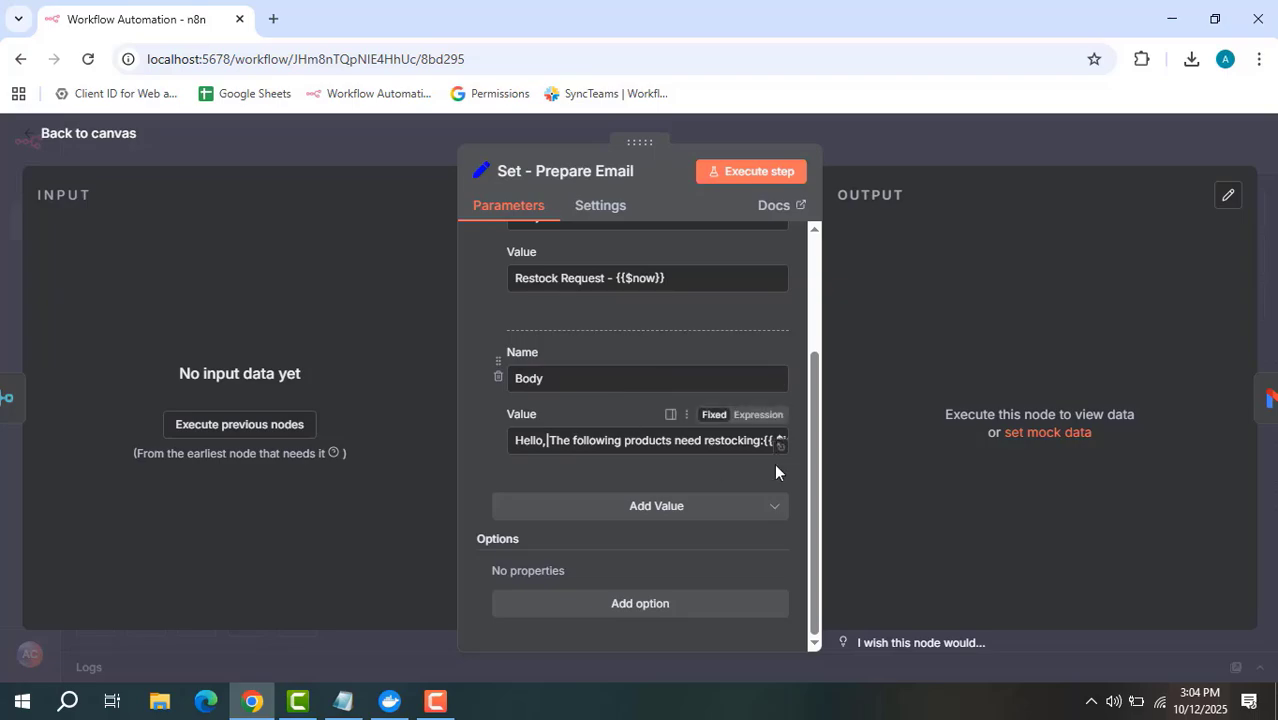
pyautogui.click(781, 446)
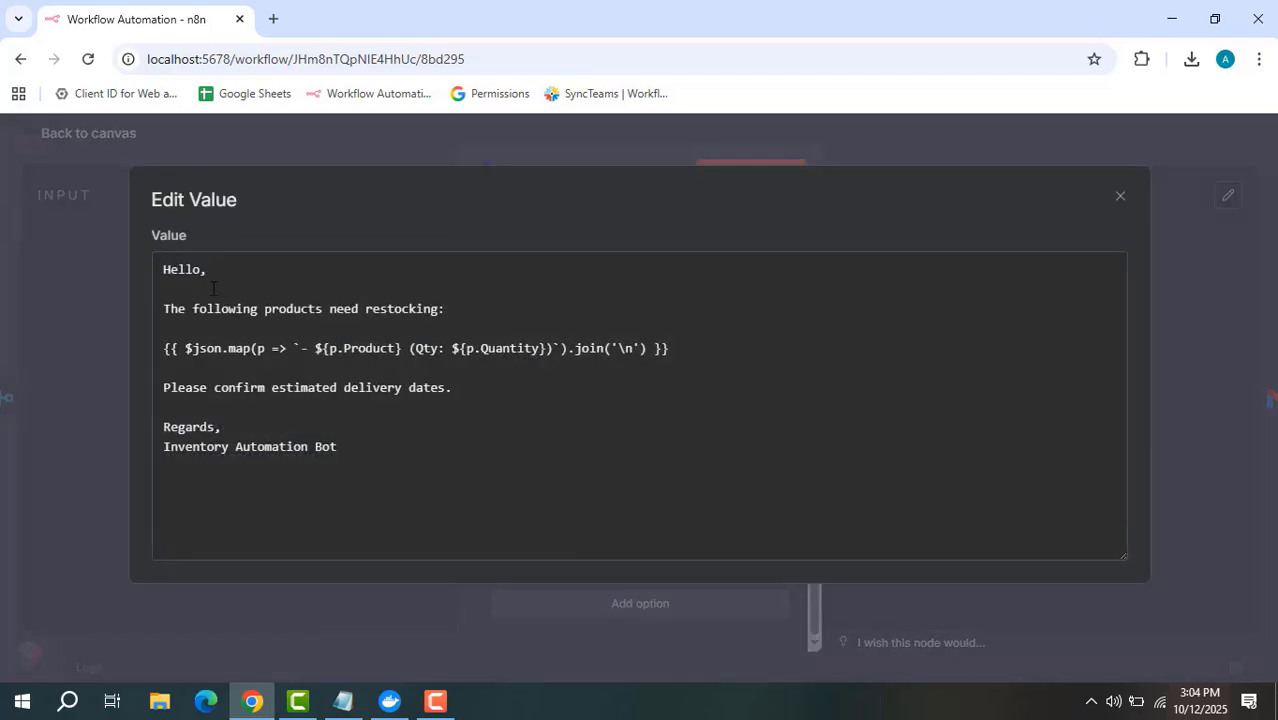
pyautogui.click(250, 406)
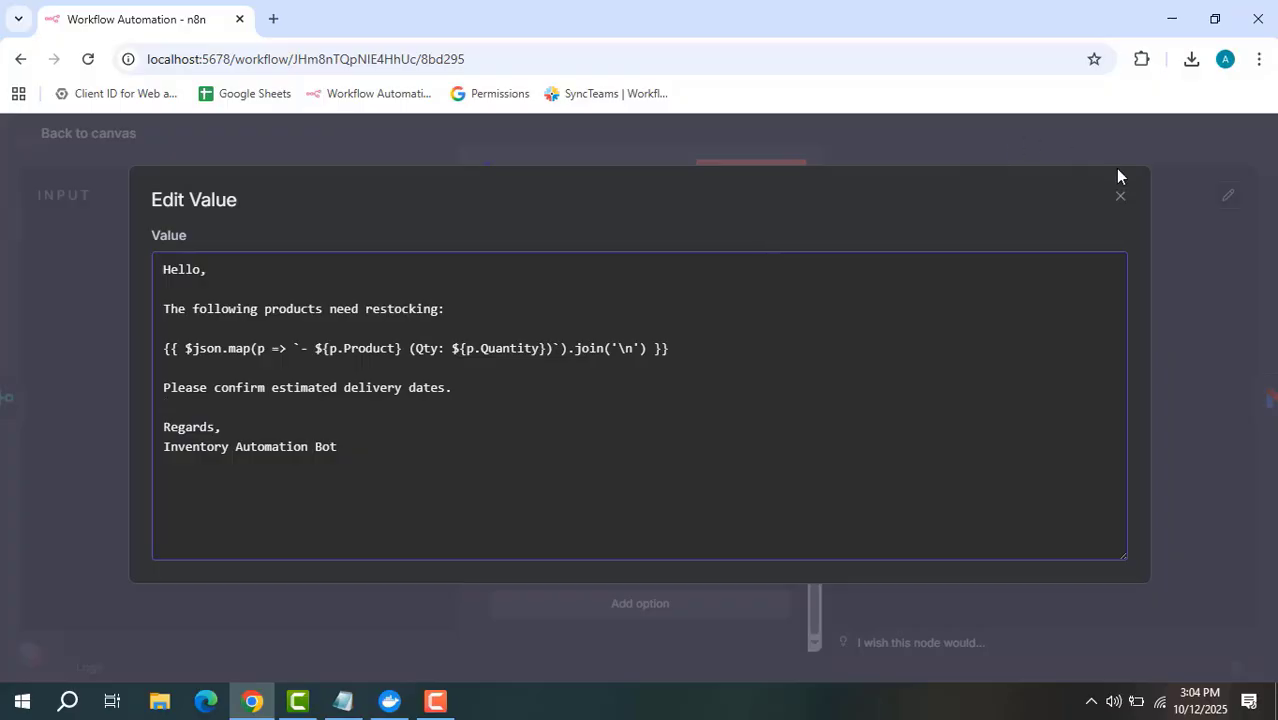
pyautogui.click(1120, 196)
pyautogui.click(943, 132)
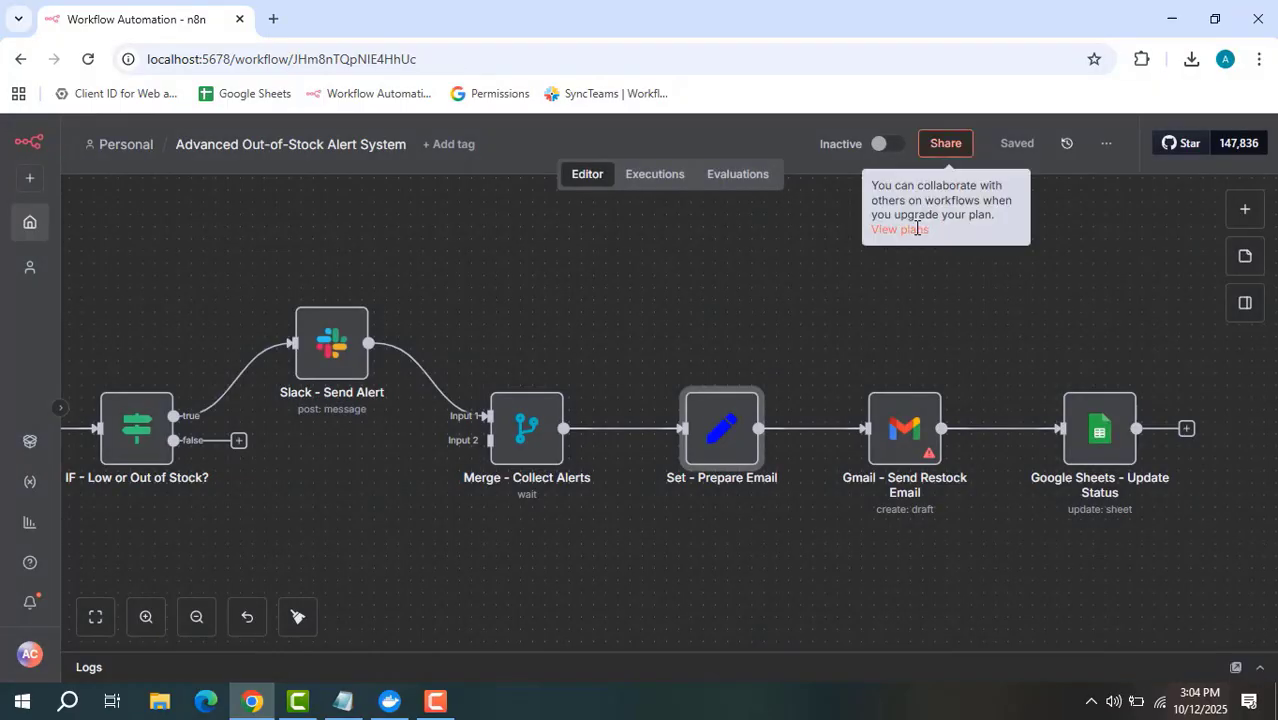
# Step: Inspect the Gmail - Send Restock Email node's credential, resource, operation, subject, HTML option and message fields
pyautogui.click(905, 441)
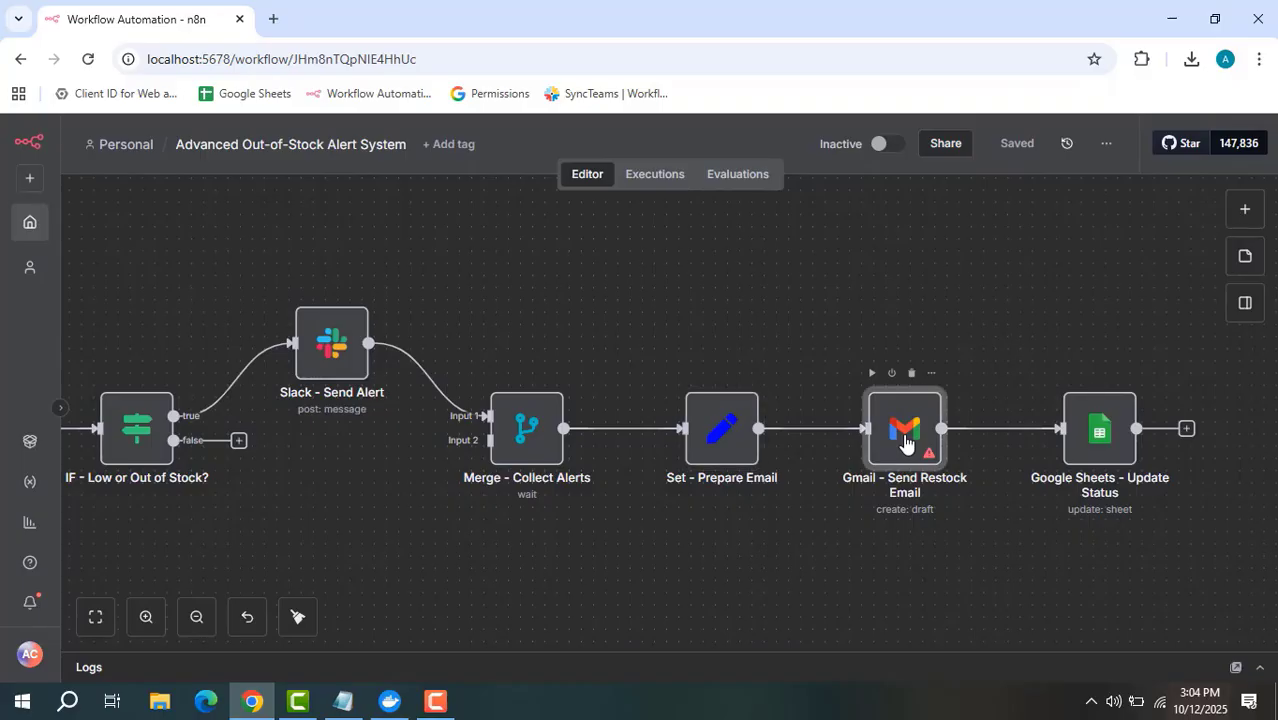
pyautogui.doubleClick(905, 441)
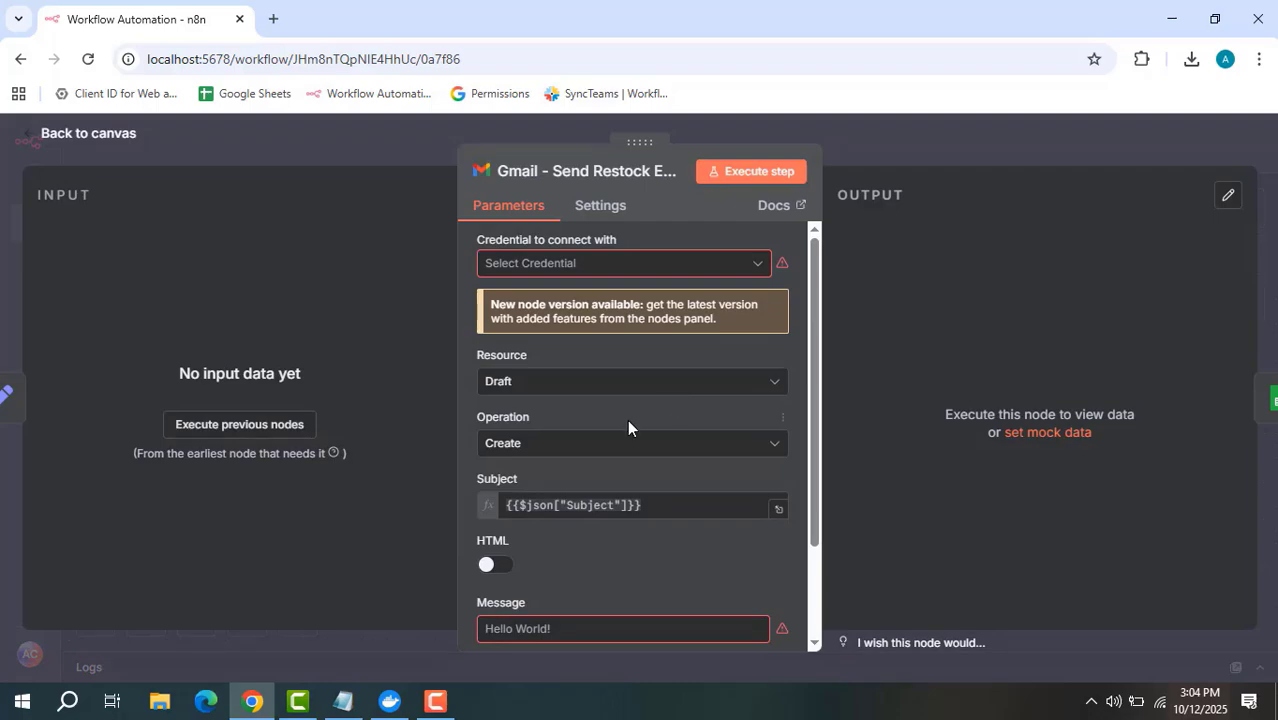
pyautogui.scroll(-1, 627, 419)
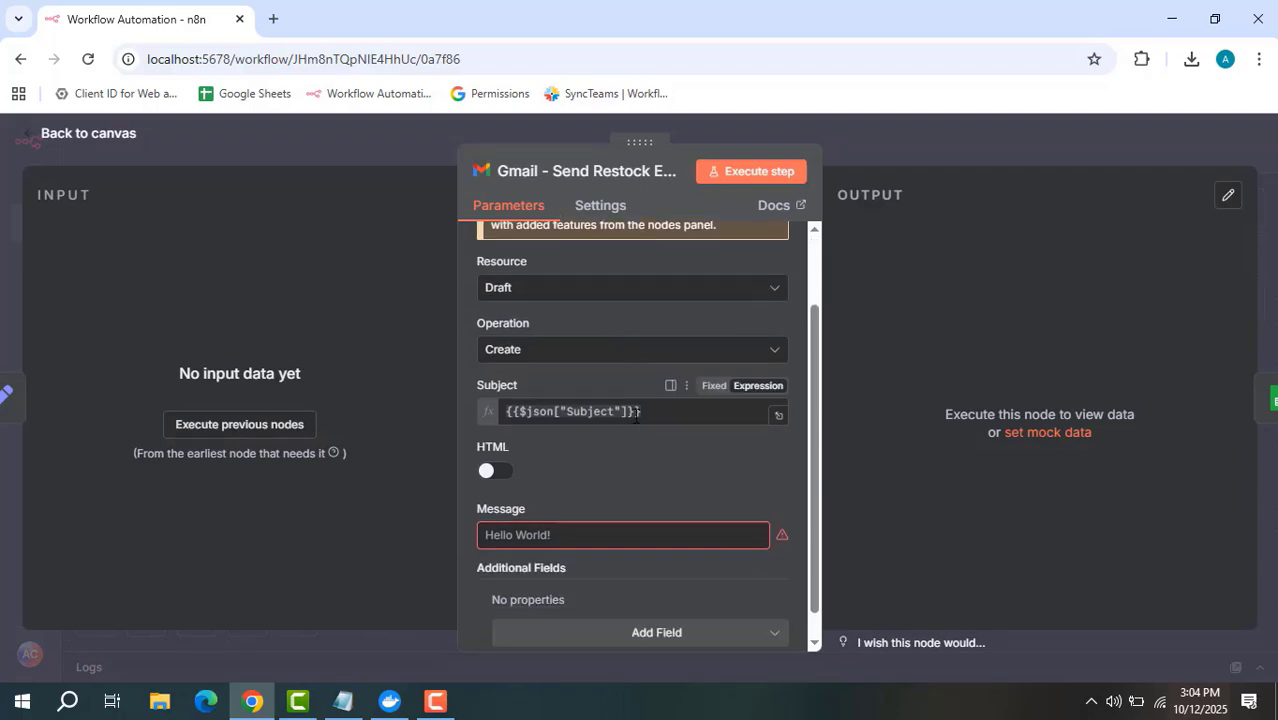
pyautogui.scroll(1, 638, 432)
pyautogui.scroll(-1, 638, 432)
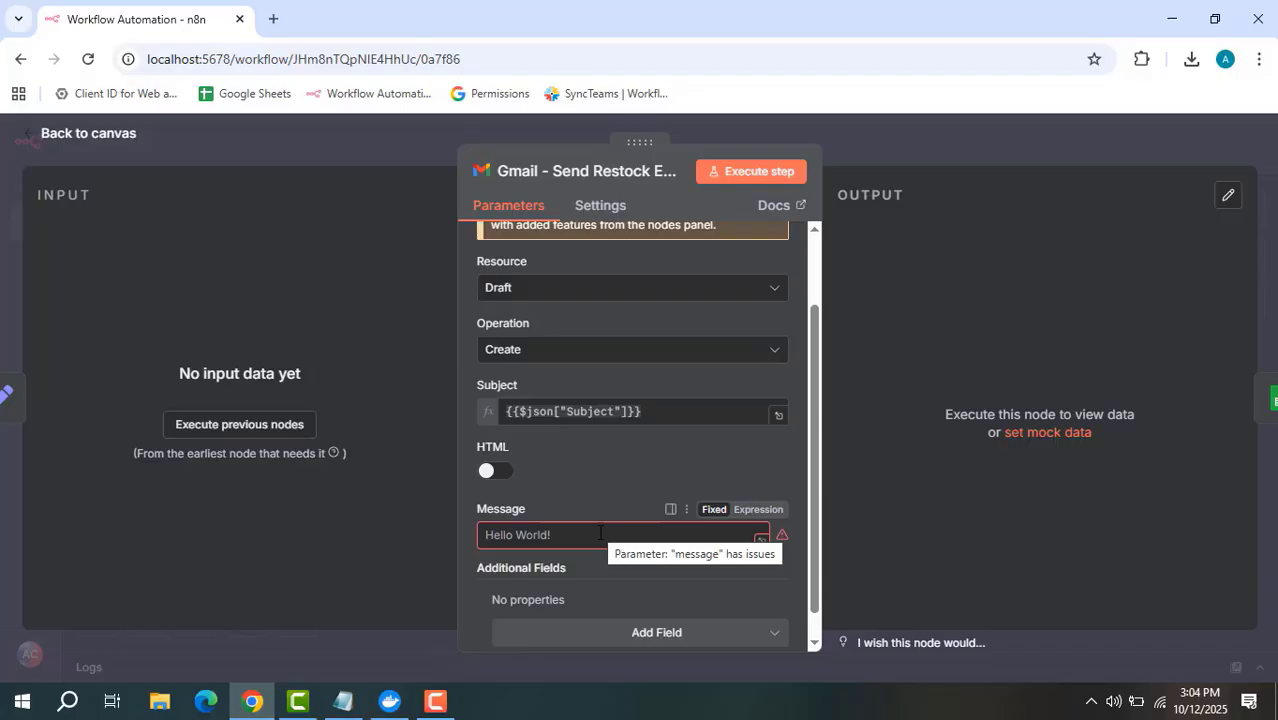
pyautogui.scroll(-1, 625, 490)
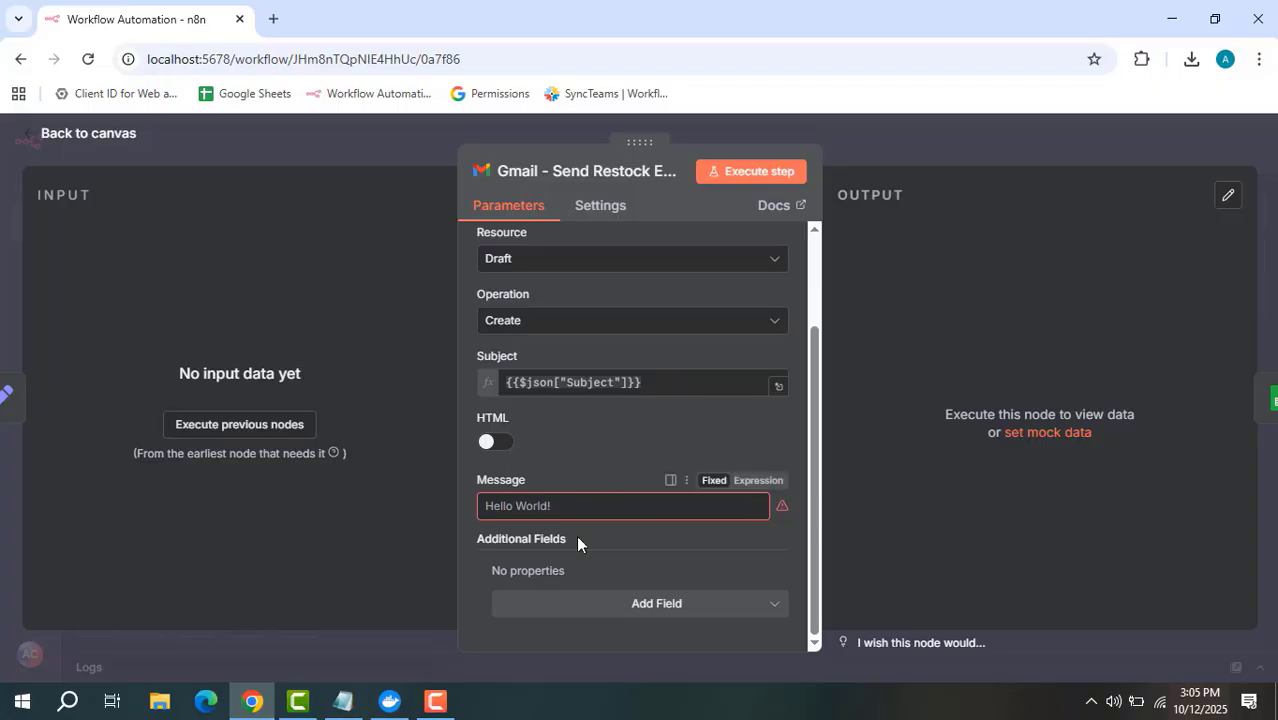
# Step: Set the restock email's message to the expression {{$json["Body"] }} and return to the canvas
pyautogui.click(570, 506)
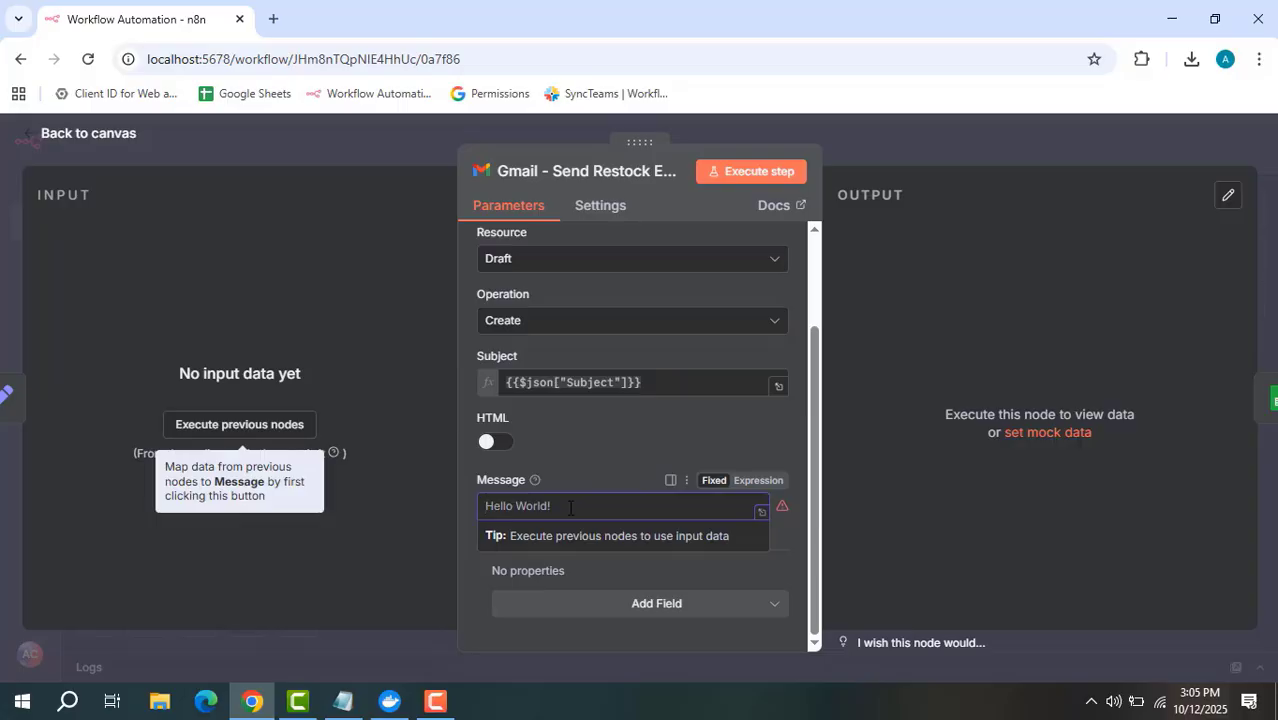
pyautogui.write('{{')
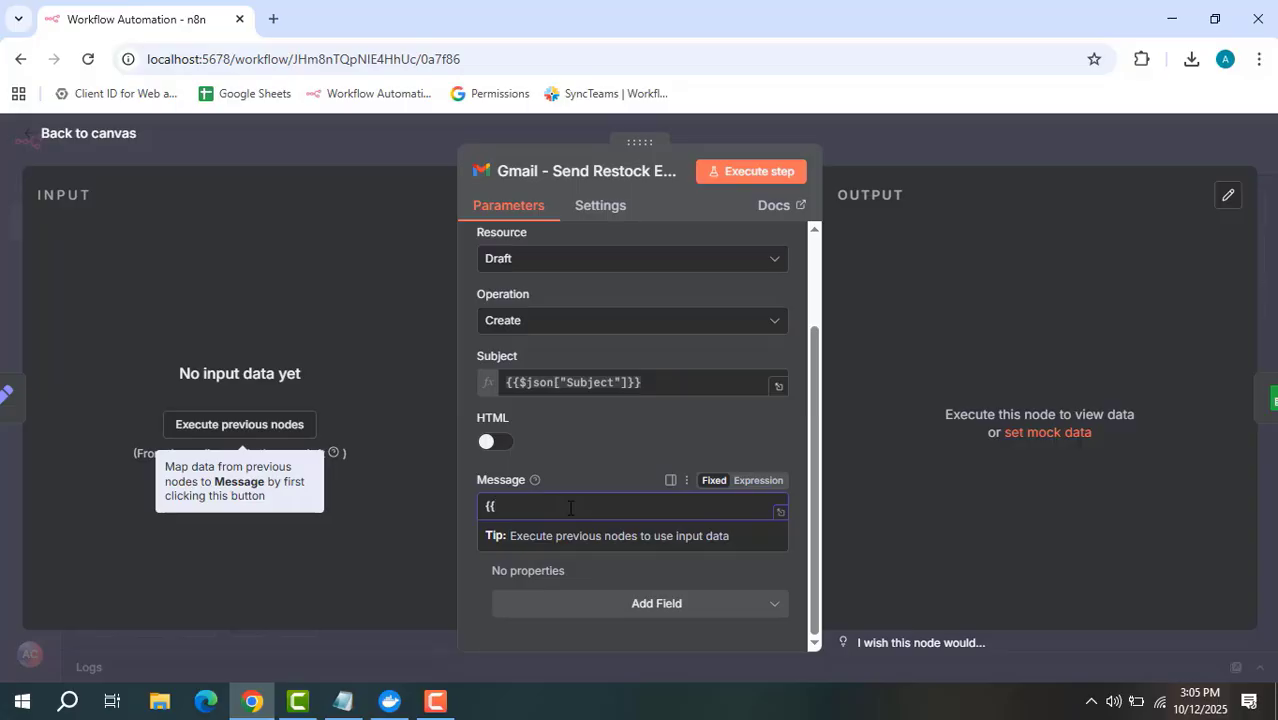
pyautogui.write('$')
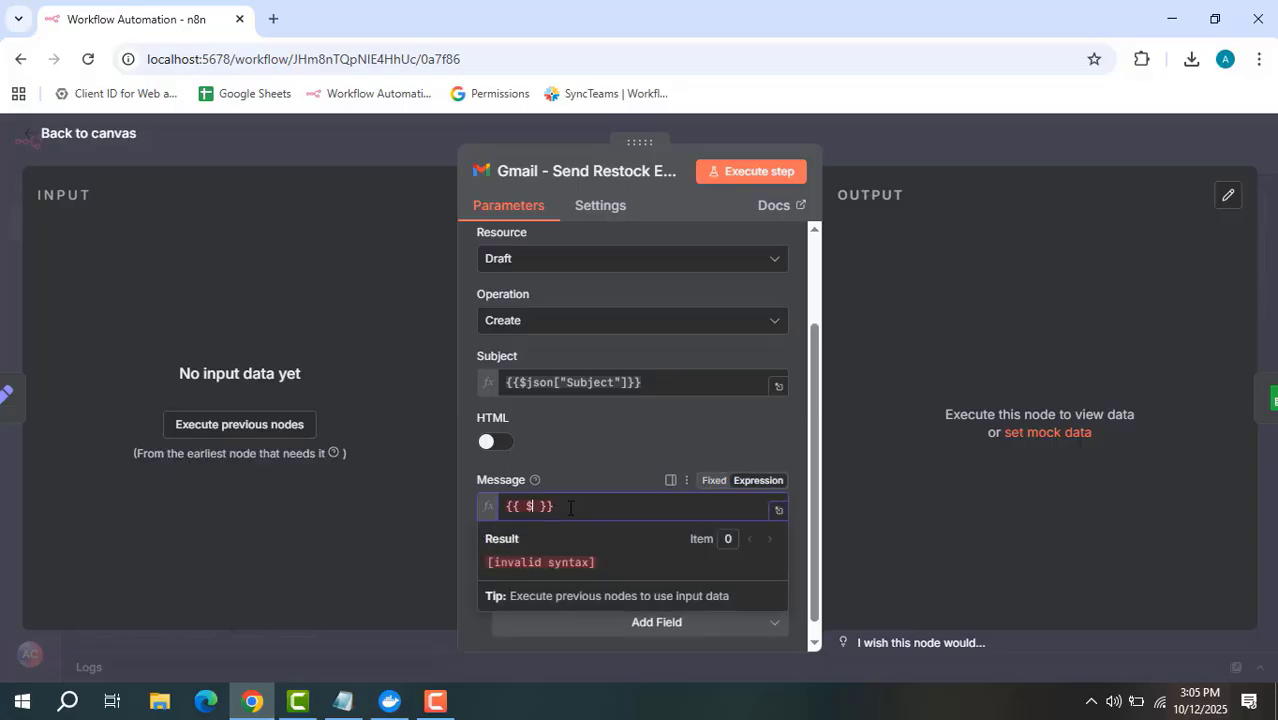
pyautogui.write('json')
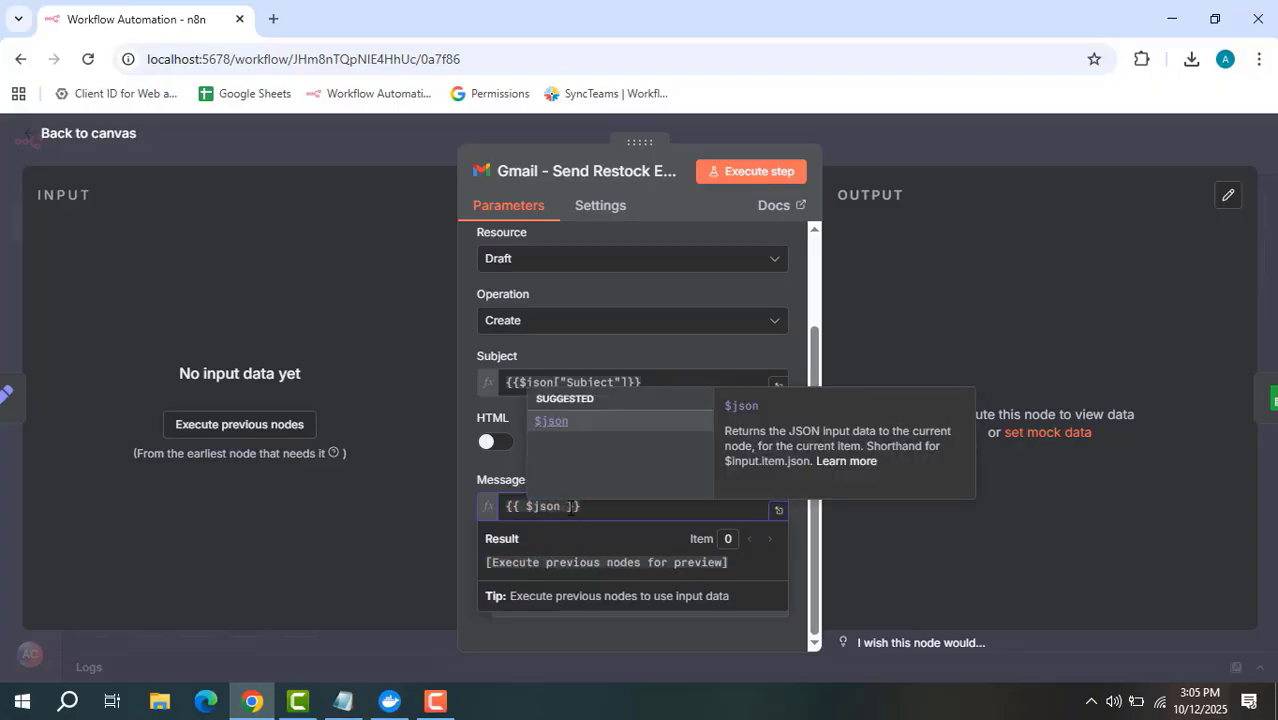
pyautogui.write('["')
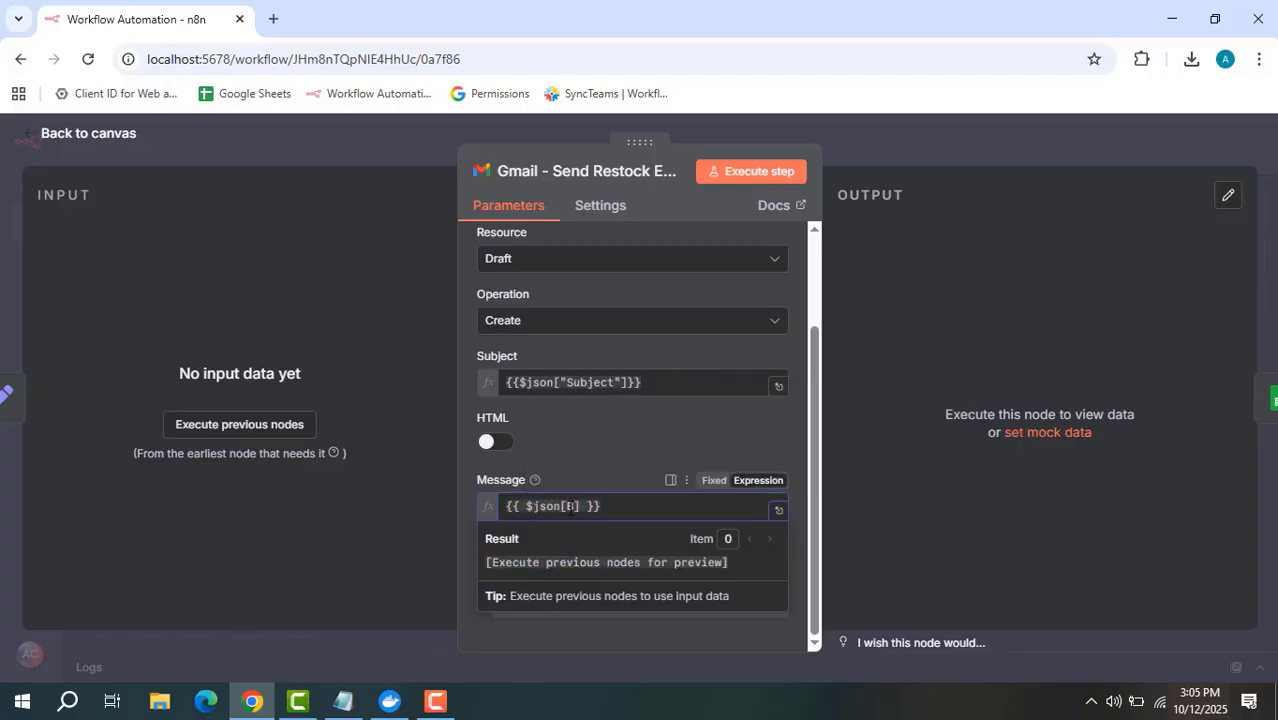
pyautogui.write('body"')
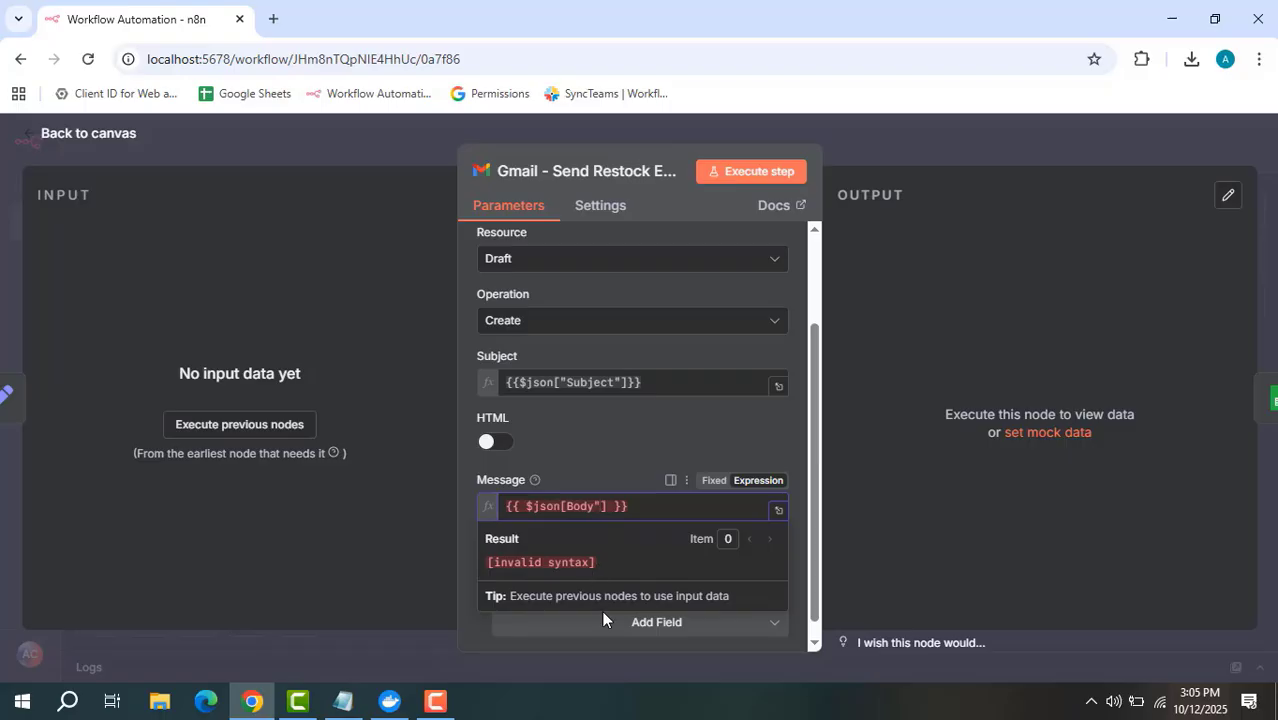
pyautogui.press('Left')
pyautogui.press('BackSpace')
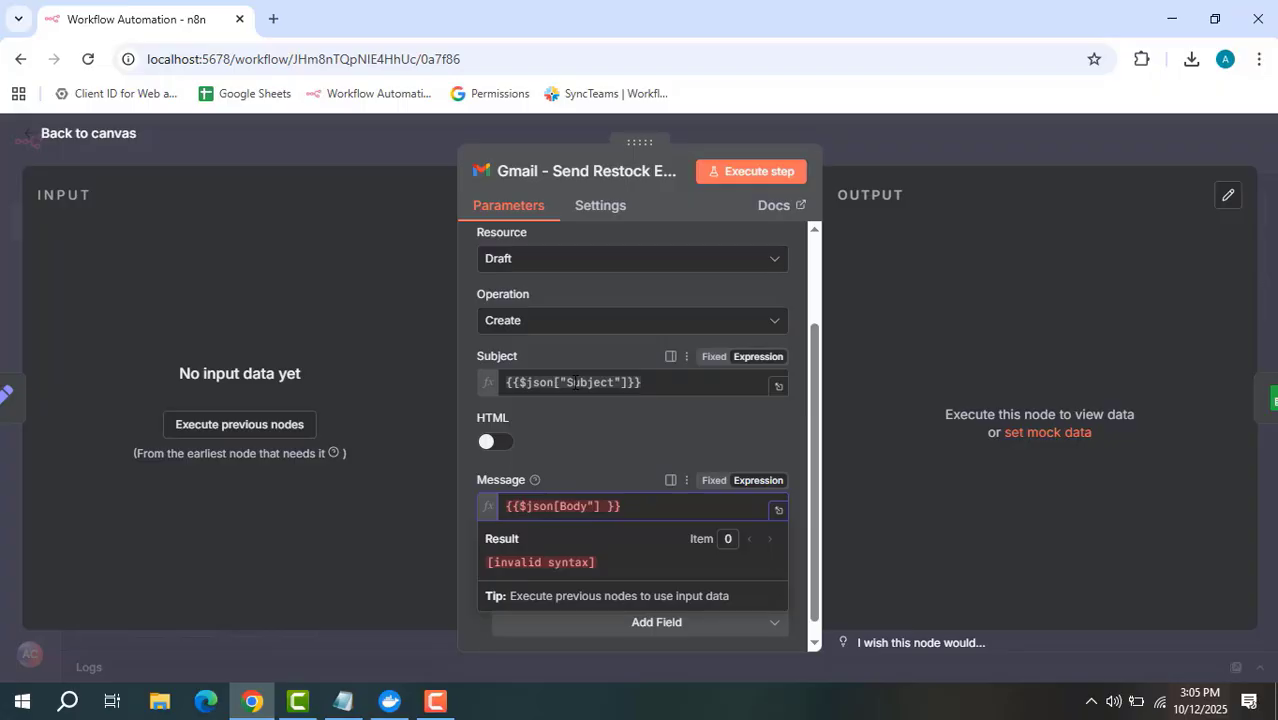
pyautogui.click(624, 430)
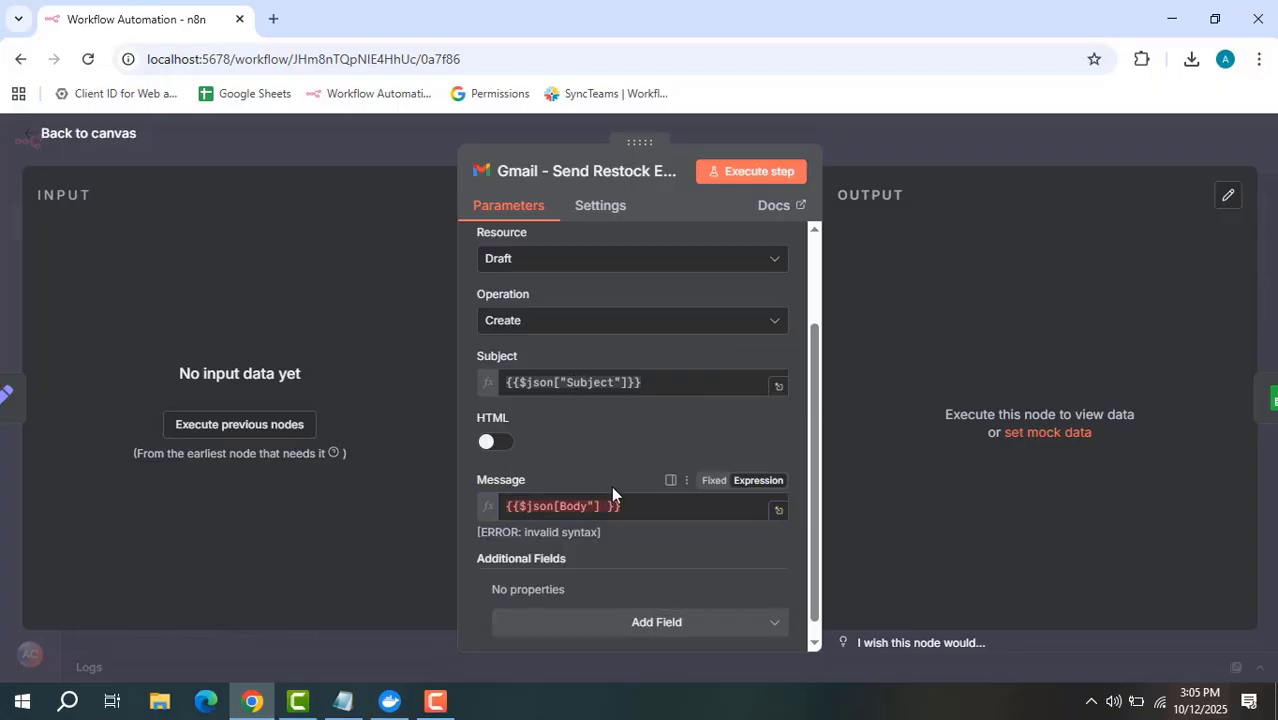
pyautogui.click(558, 506)
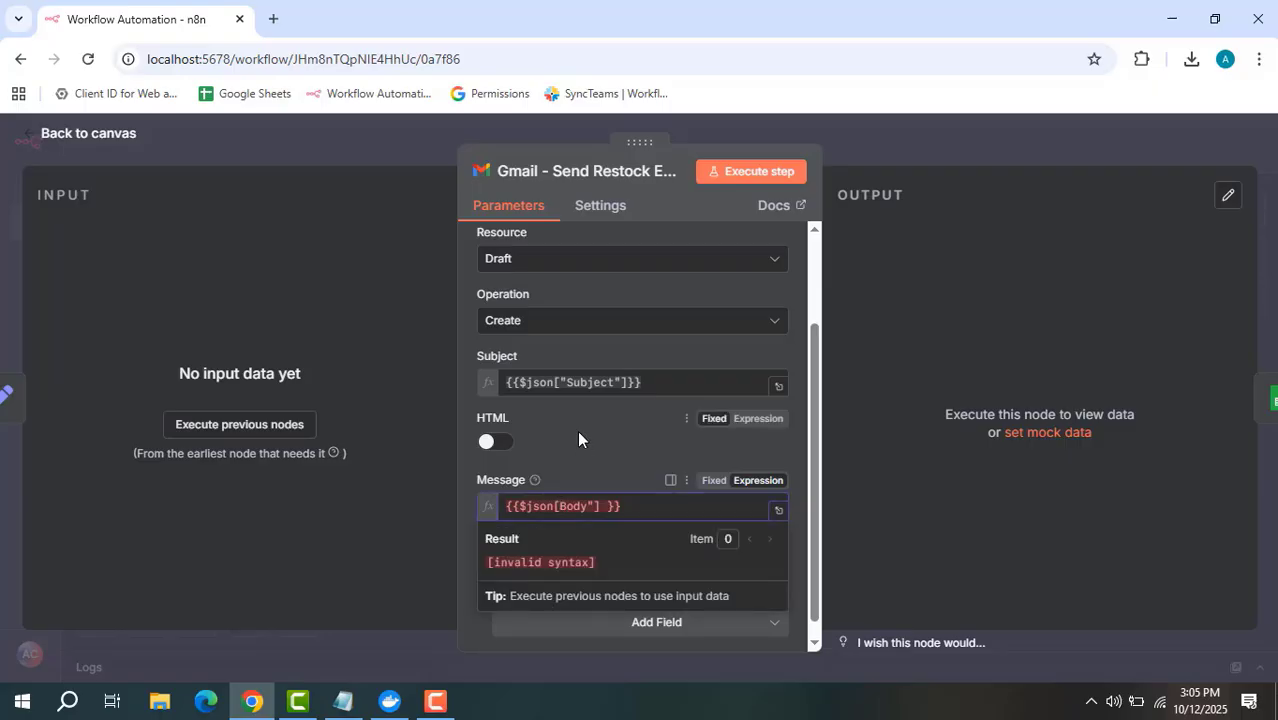
pyautogui.write('"')
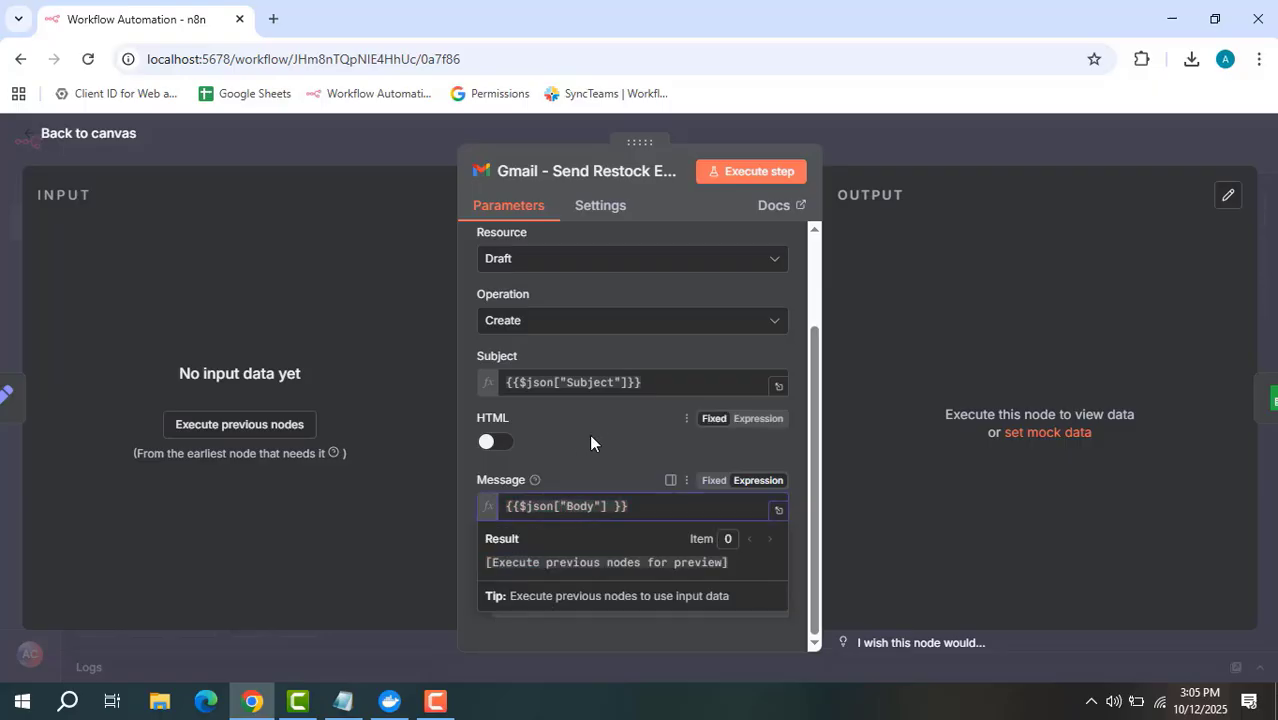
pyautogui.click(565, 445)
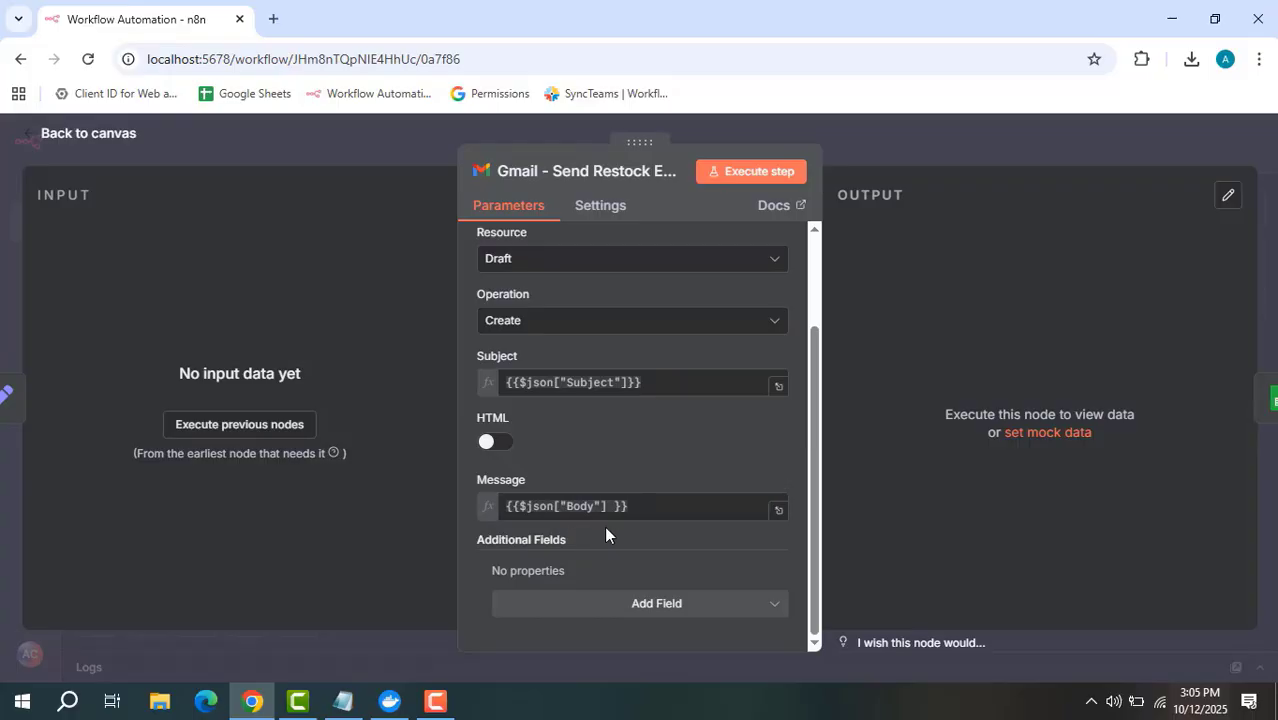
pyautogui.click(934, 155)
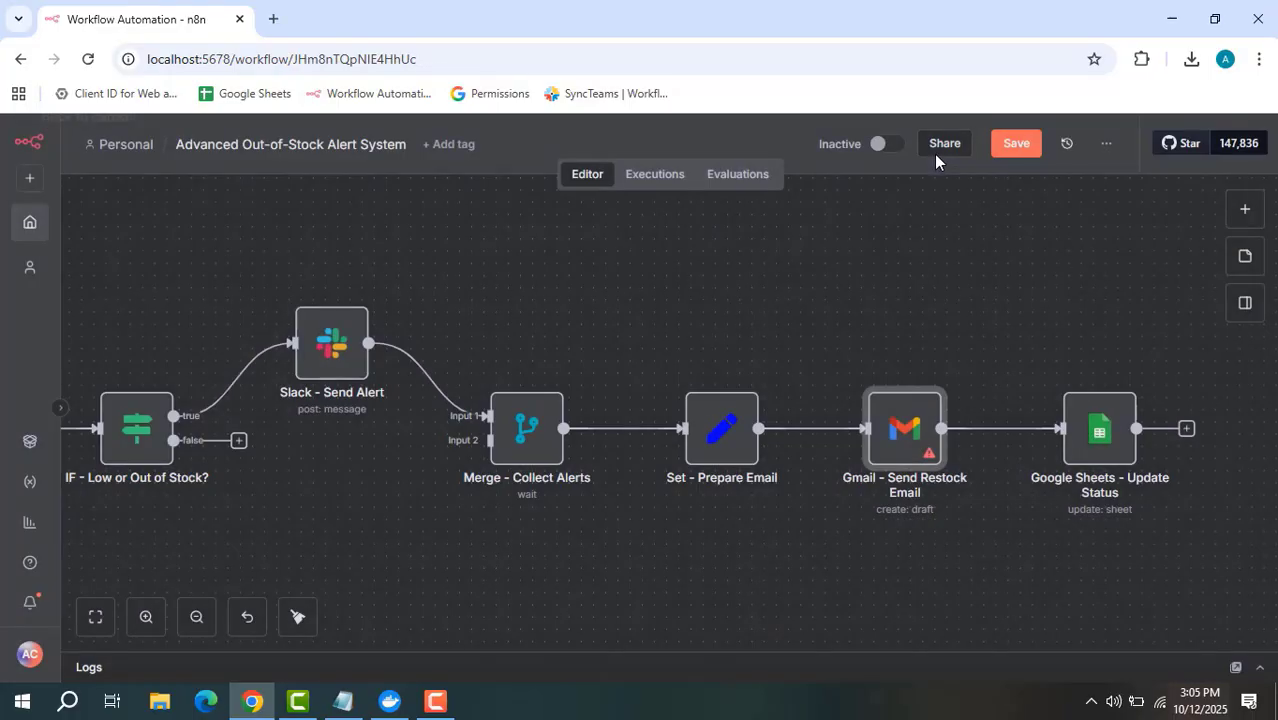
# Step: Inspect the Google Sheets - Update Status node's credential, resource, operation, spreadsheet ID and range, and return to the canvas
pyautogui.moveTo(1094, 442)
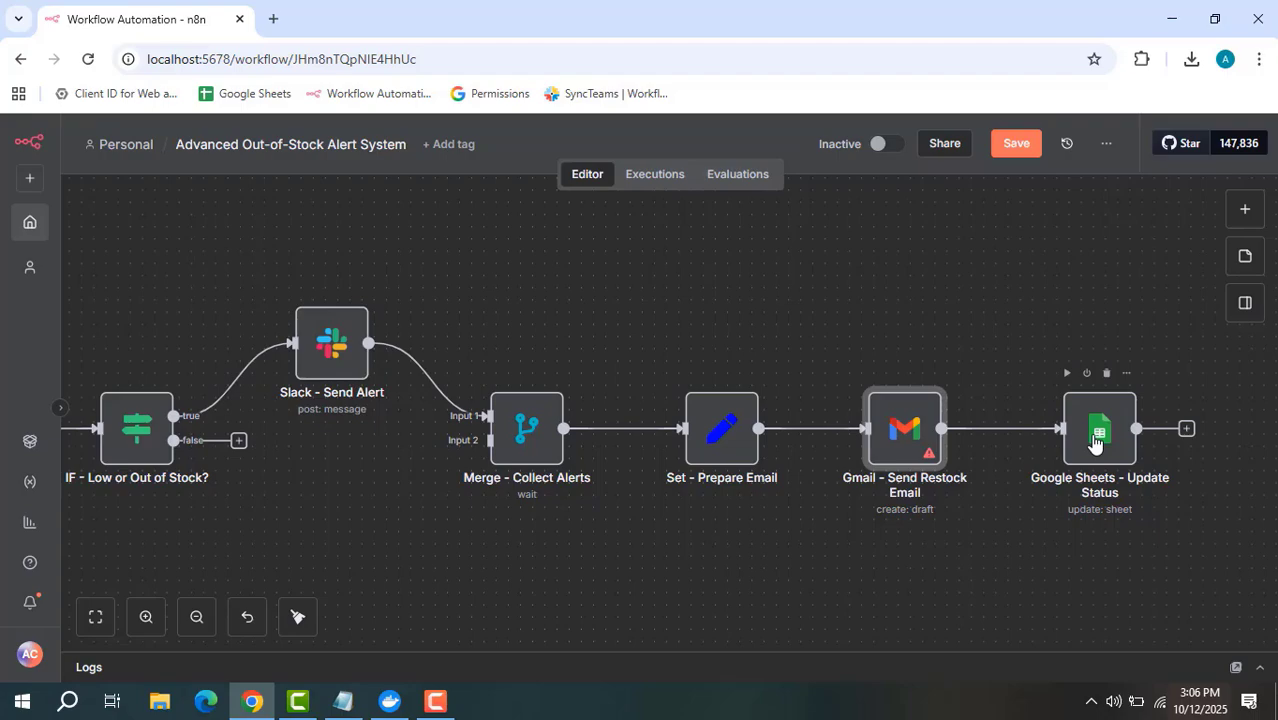
pyautogui.doubleClick(1094, 442)
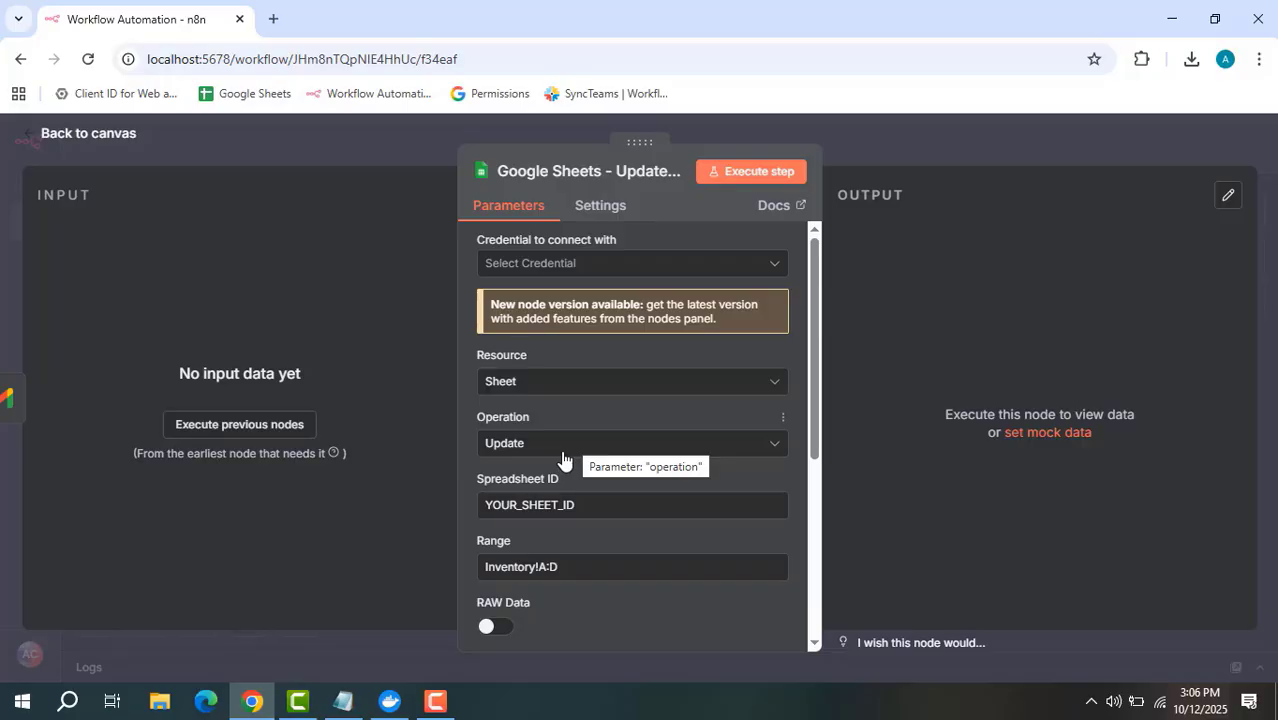
pyautogui.click(1047, 139)
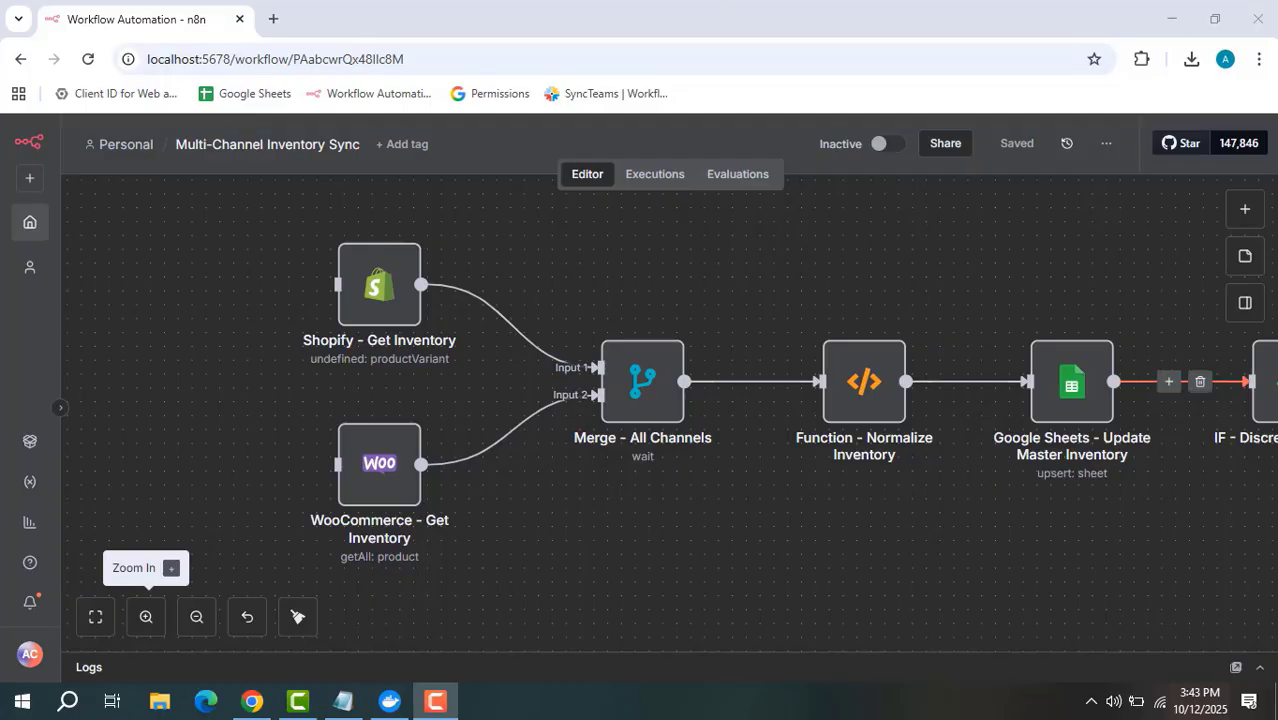
# Step: In the Multi-Channel Inventory Sync workflow, check the parameters of the Shopify - Get Inventory and WooCommerce - Get Inventory nodes
pyautogui.moveTo(362, 268)
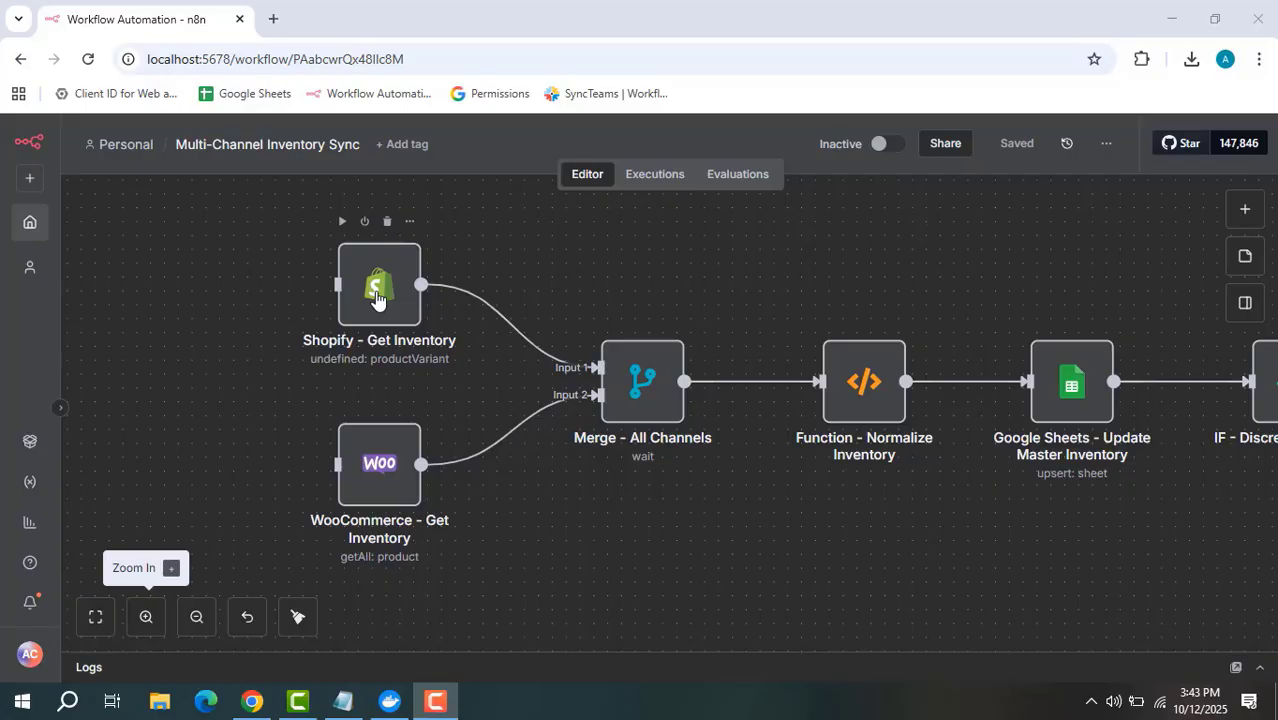
pyautogui.doubleClick(377, 298)
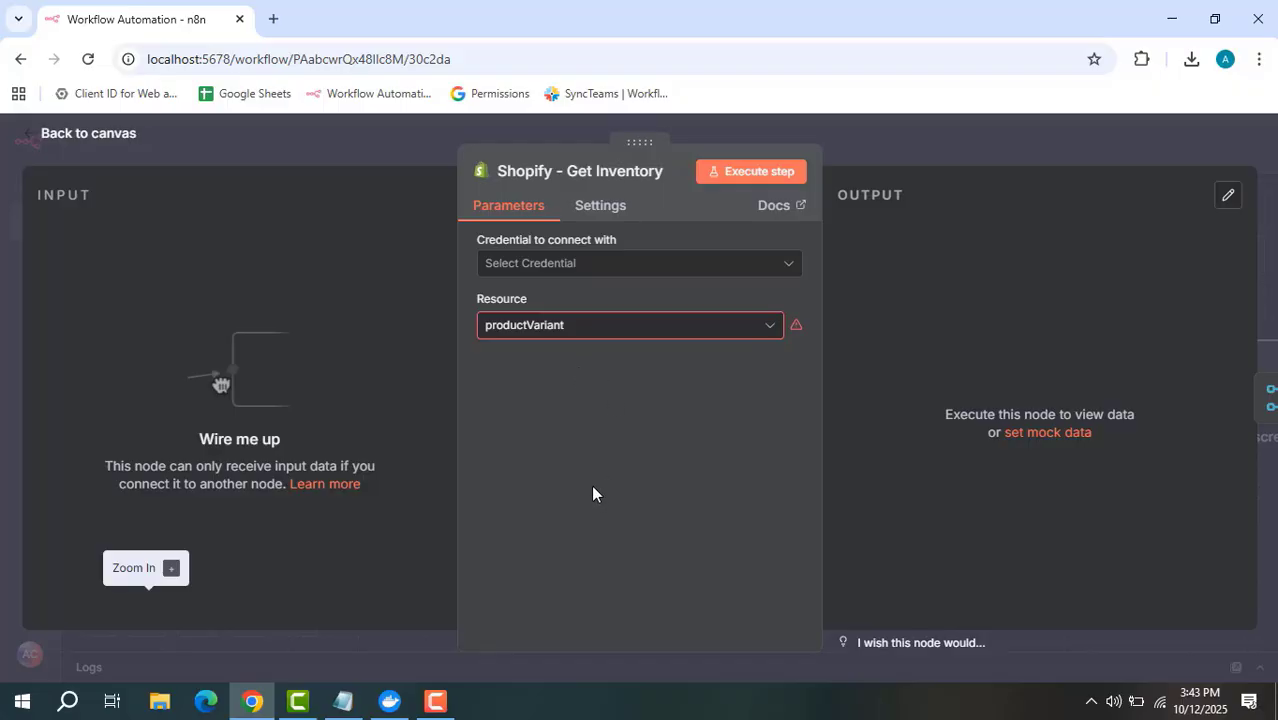
pyautogui.click(910, 135)
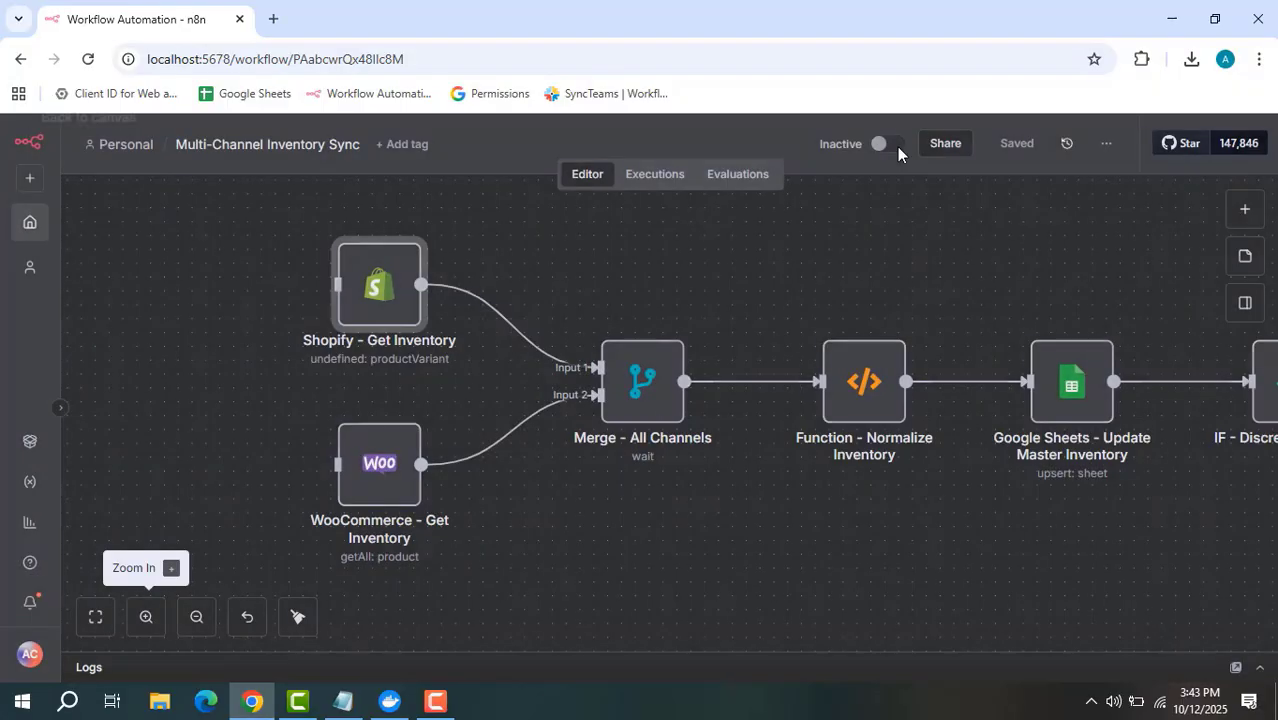
pyautogui.doubleClick(370, 480)
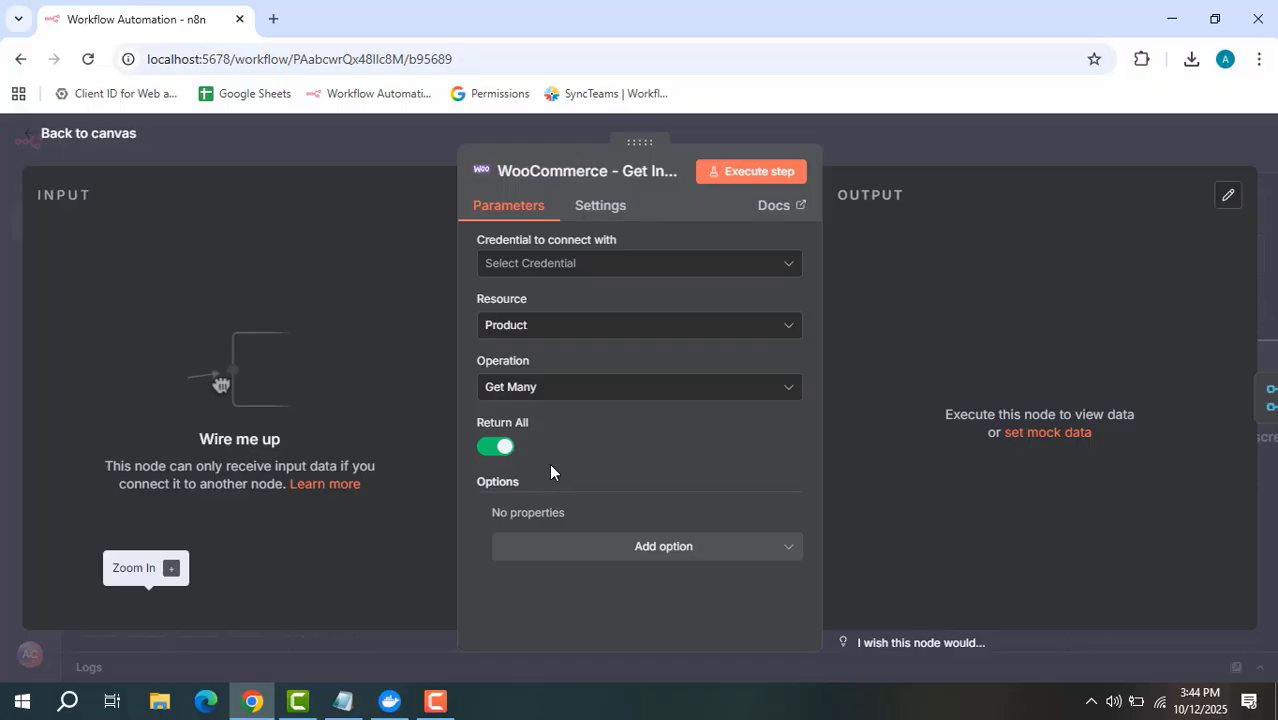
pyautogui.click(884, 131)
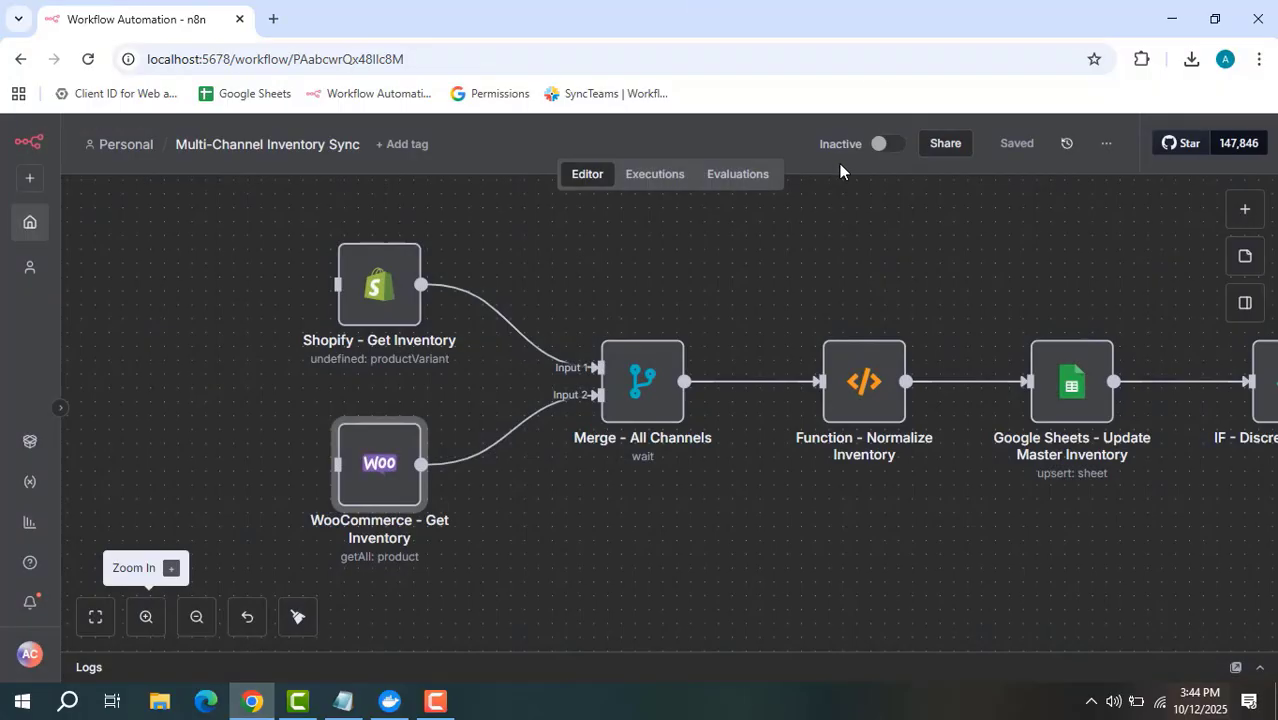
# Step: Check the Merge - All Channels node's mode, and review the full JavaScript code of the Function - Normalize Inventory node
pyautogui.doubleClick(642, 400)
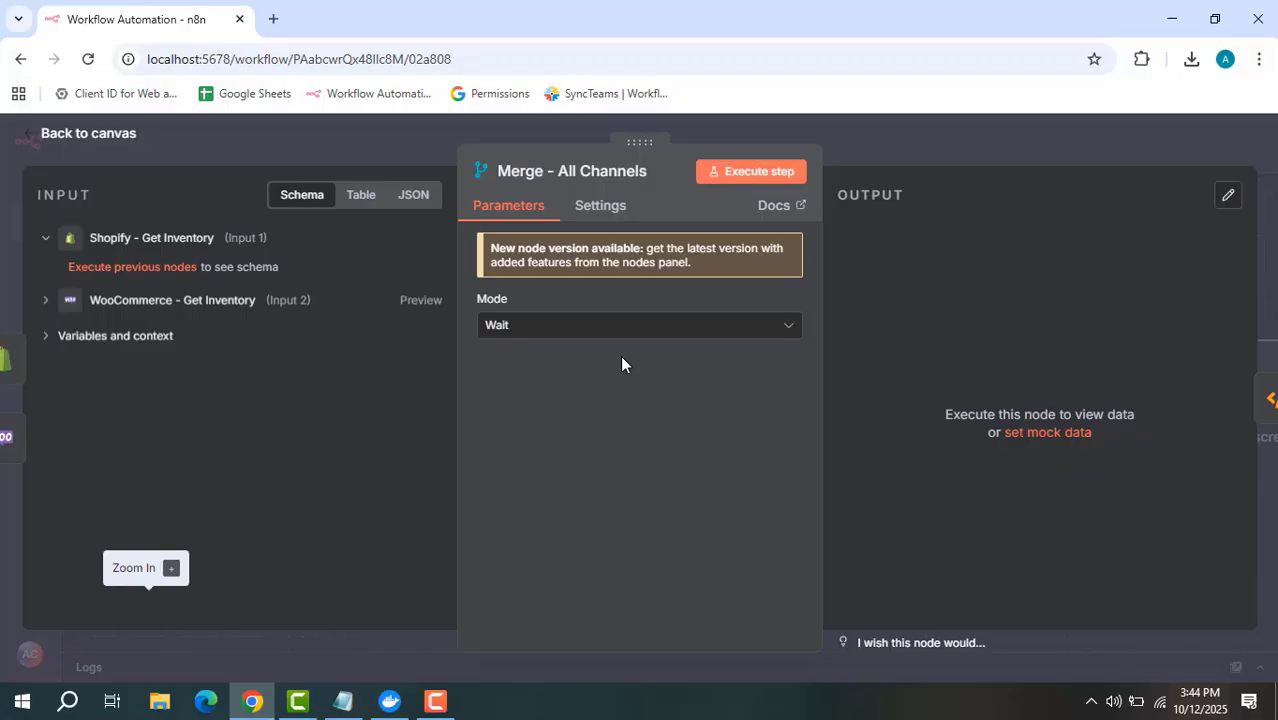
pyautogui.click(929, 135)
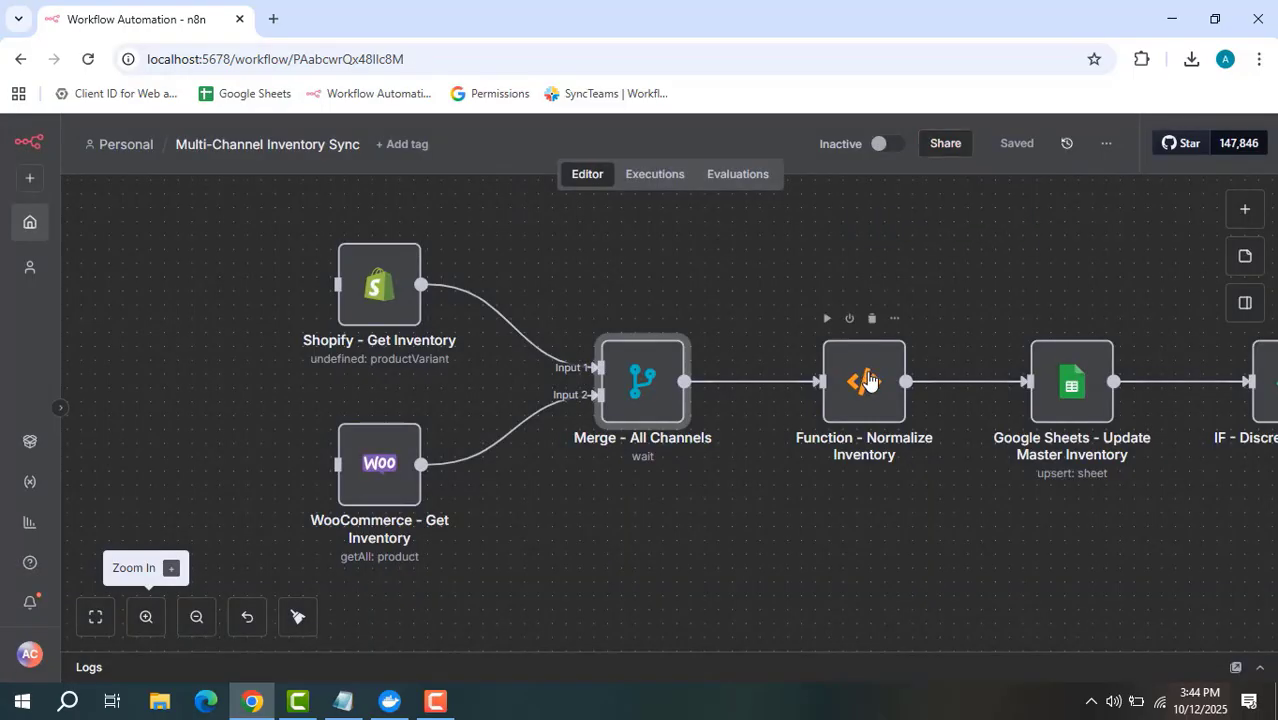
pyautogui.moveTo(978, 249); pyautogui.dragTo(788, 243)
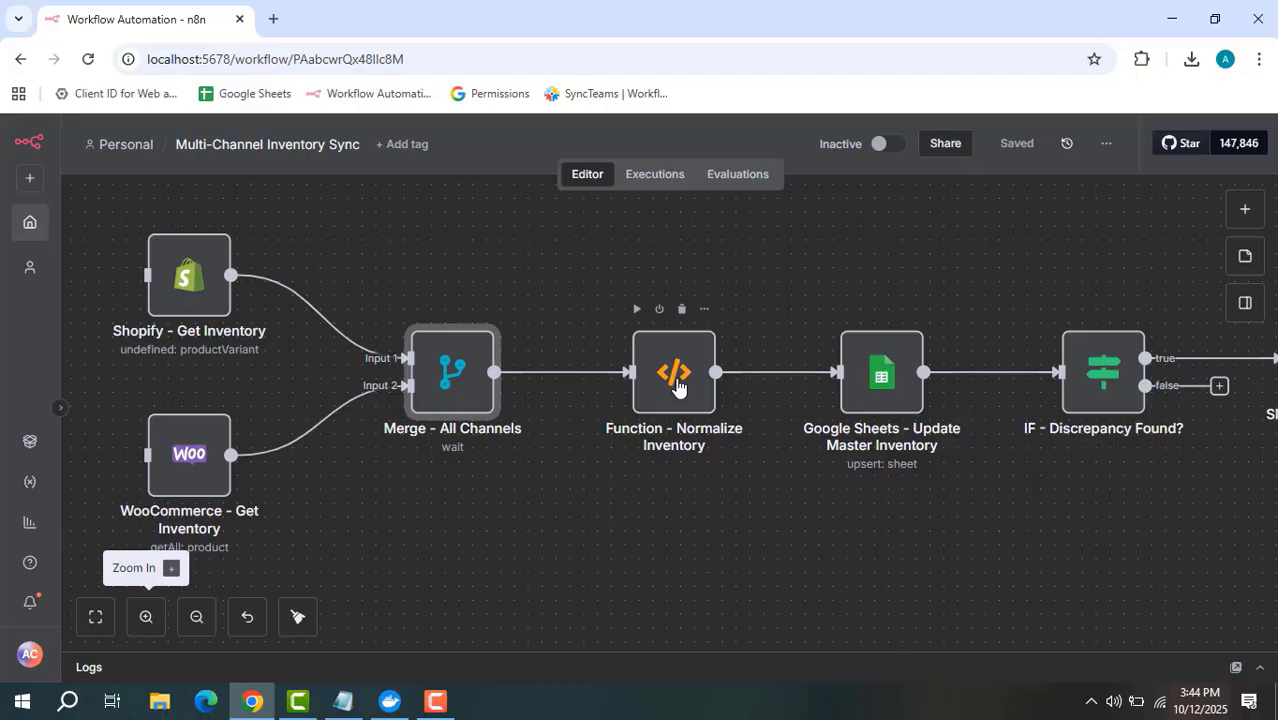
pyautogui.doubleClick(676, 386)
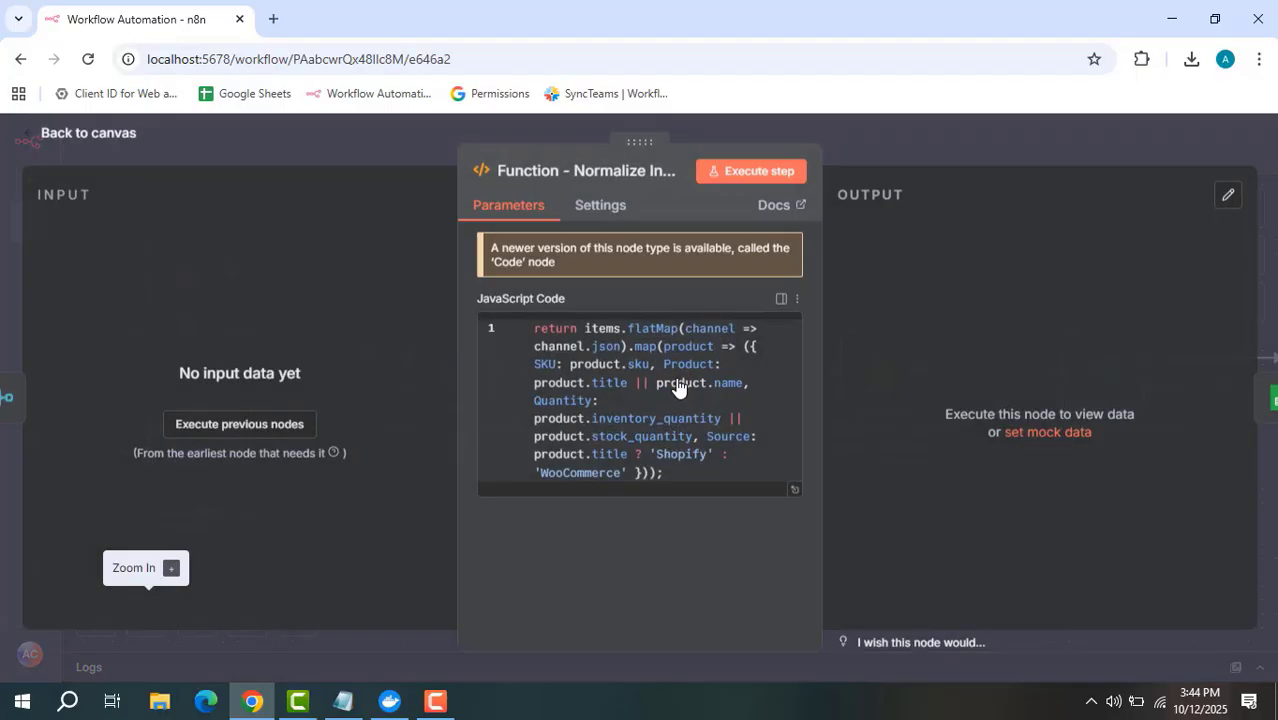
pyautogui.click(794, 495)
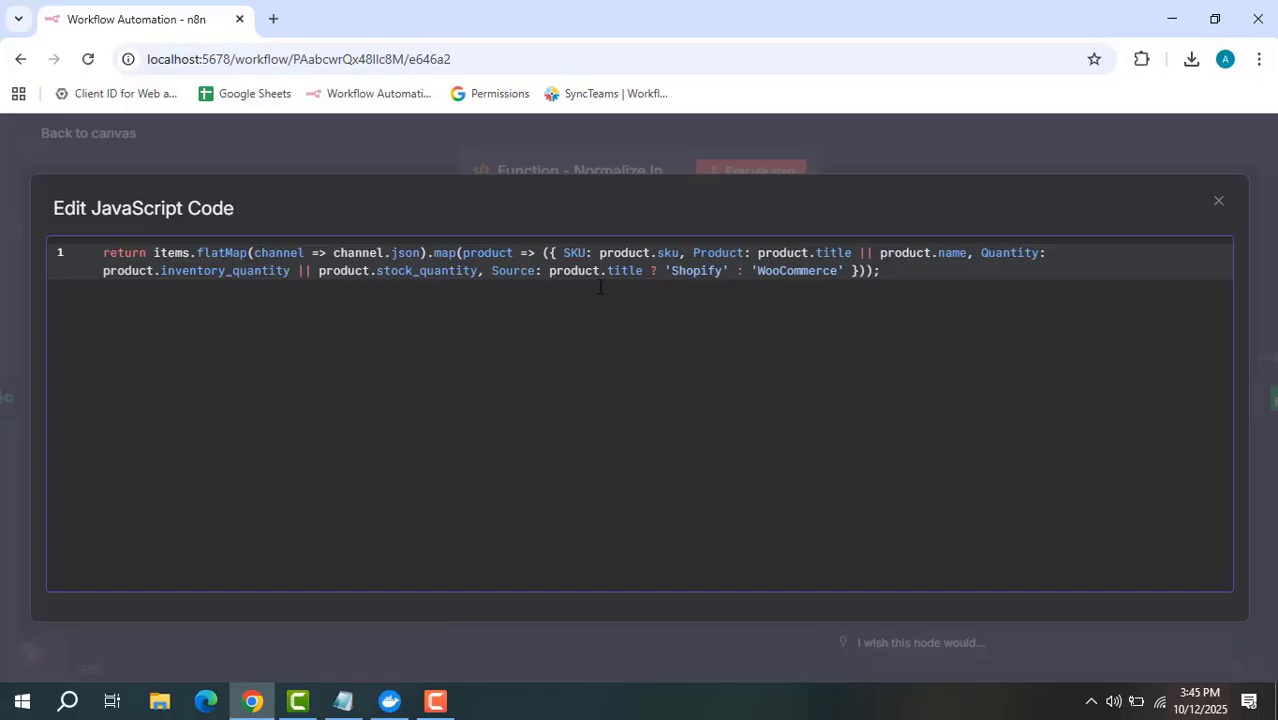
pyautogui.moveTo(1017, 253); pyautogui.dragTo(1036, 253)
pyautogui.moveTo(491, 270); pyautogui.dragTo(535, 270)
pyautogui.click(947, 150)
pyautogui.click(886, 140)
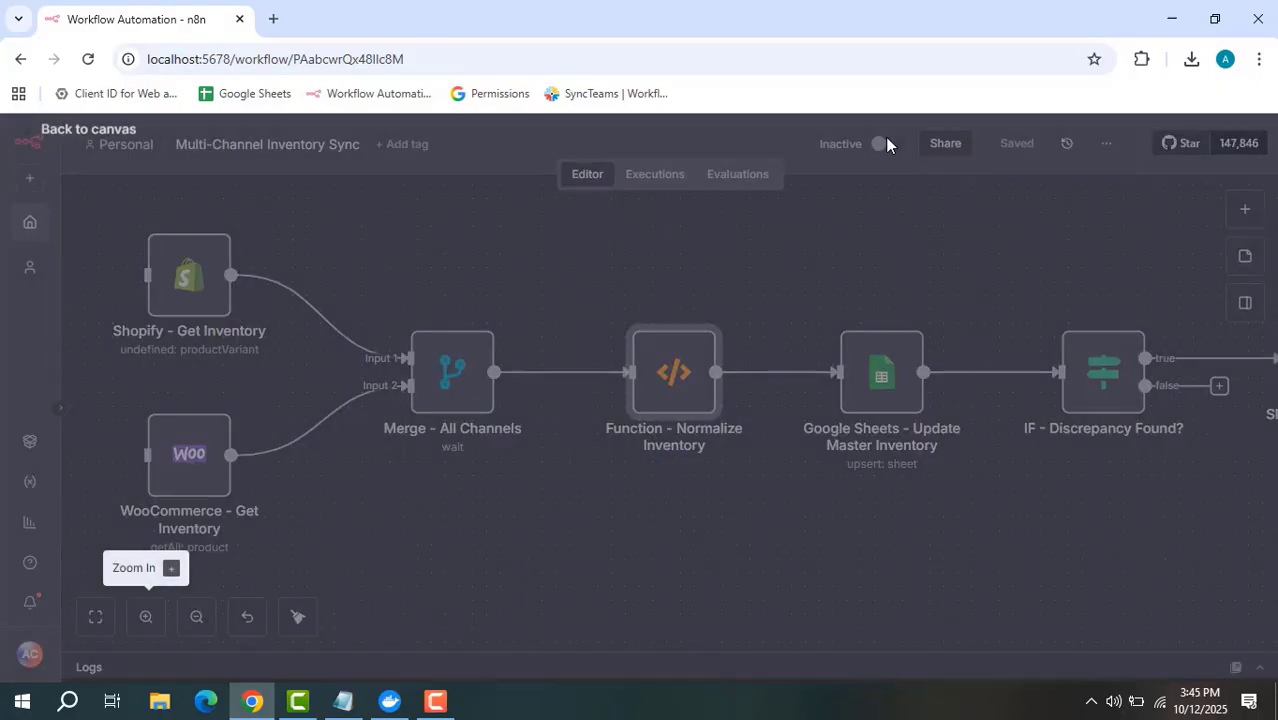
# Step: Inspect the Google Sheets - Update Master Inventory node's credential, resource, operation, spreadsheet ID and range
pyautogui.moveTo(882, 381)
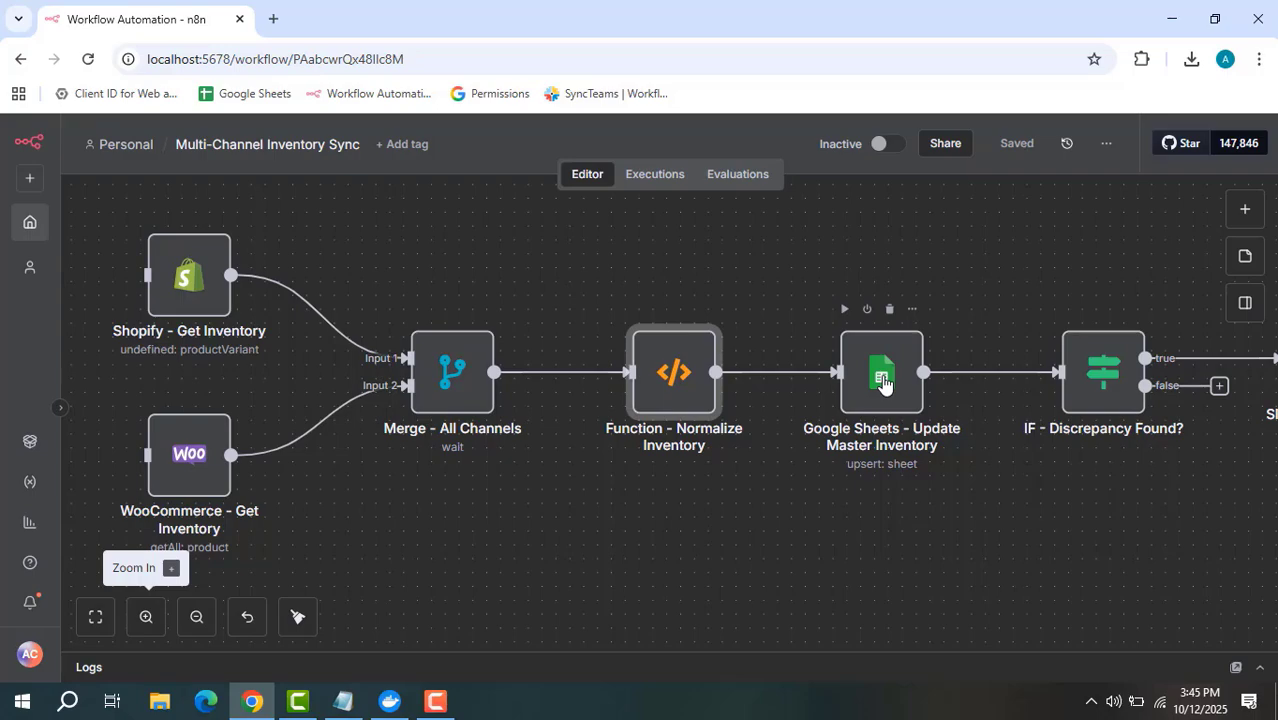
pyautogui.click(880, 385)
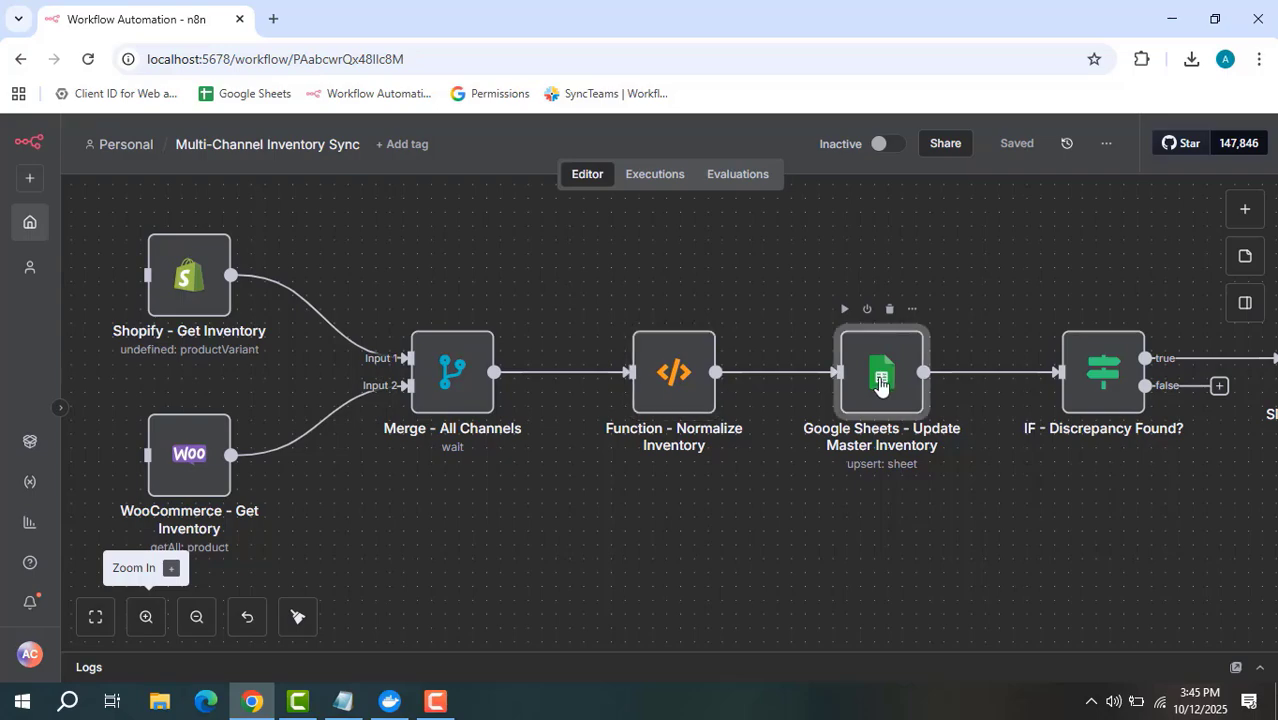
pyautogui.doubleClick(880, 385)
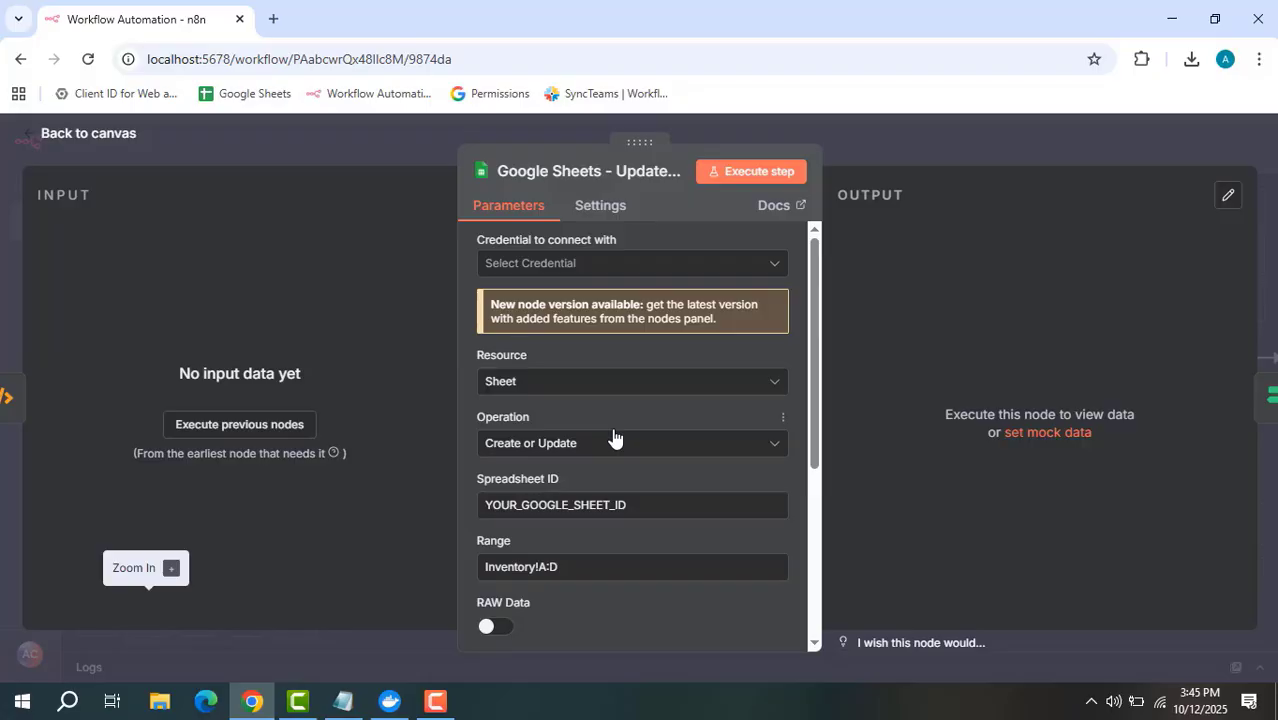
pyautogui.click(932, 146)
# Step: Review the IF - Discrepancy Found? node's boolean condition and its full Value 1 expression
pyautogui.moveTo(1021, 256); pyautogui.dragTo(611, 277)
pyautogui.moveTo(694, 402)
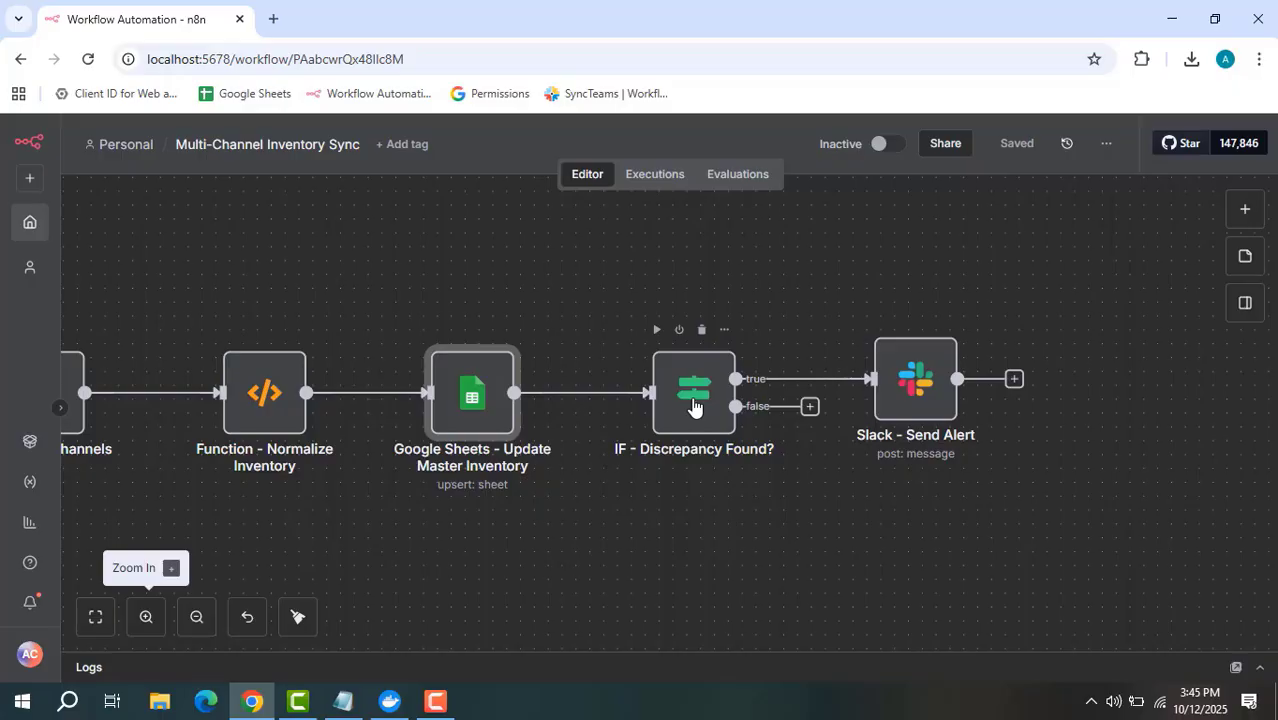
pyautogui.doubleClick(695, 405)
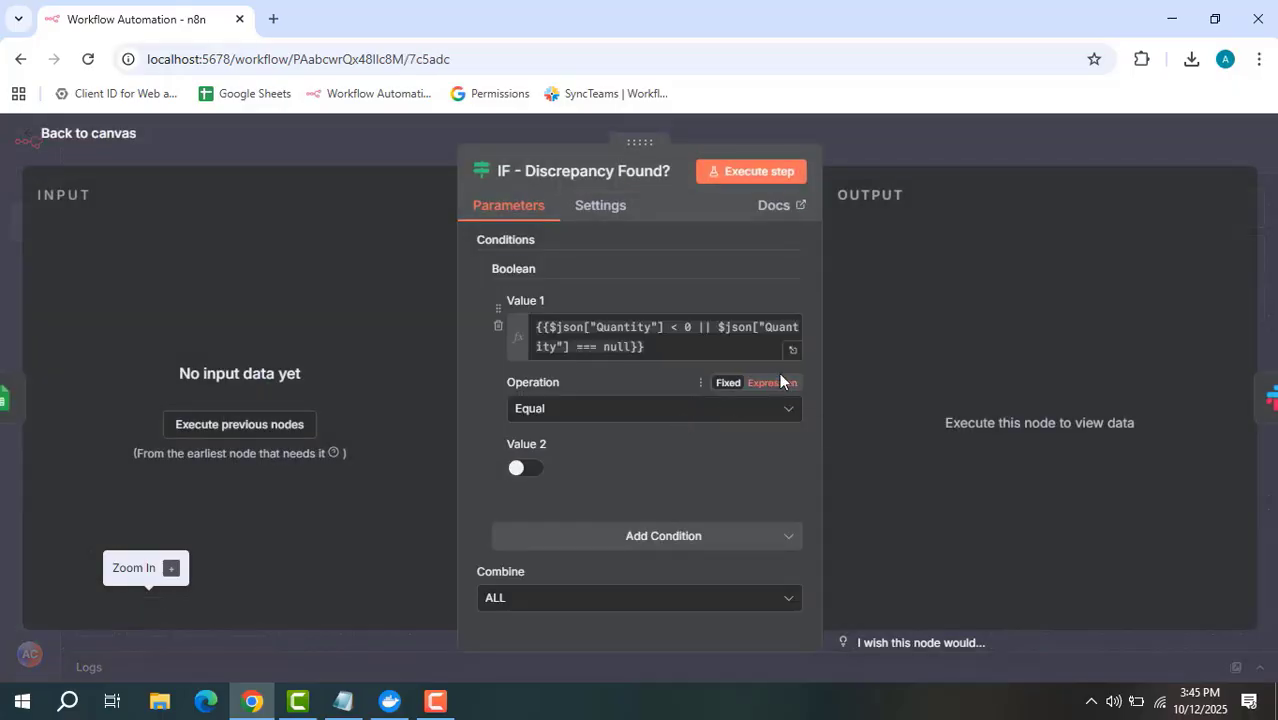
pyautogui.click(792, 351)
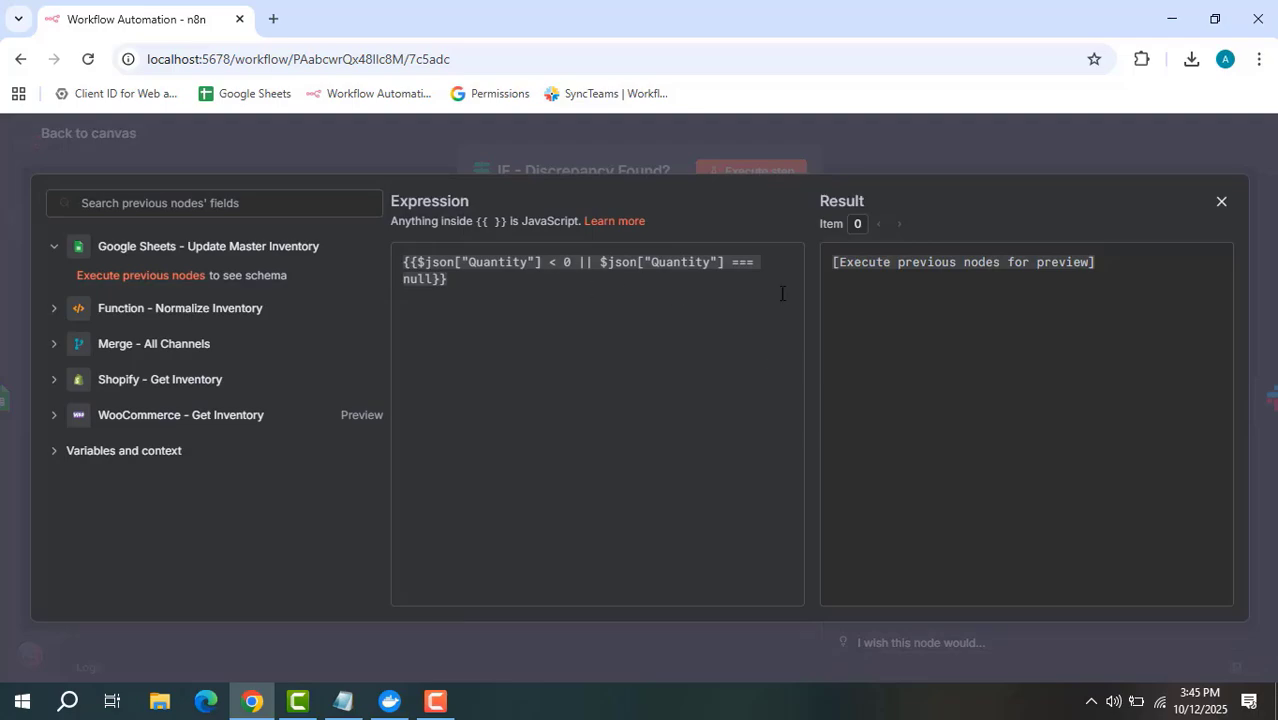
pyautogui.click(1220, 203)
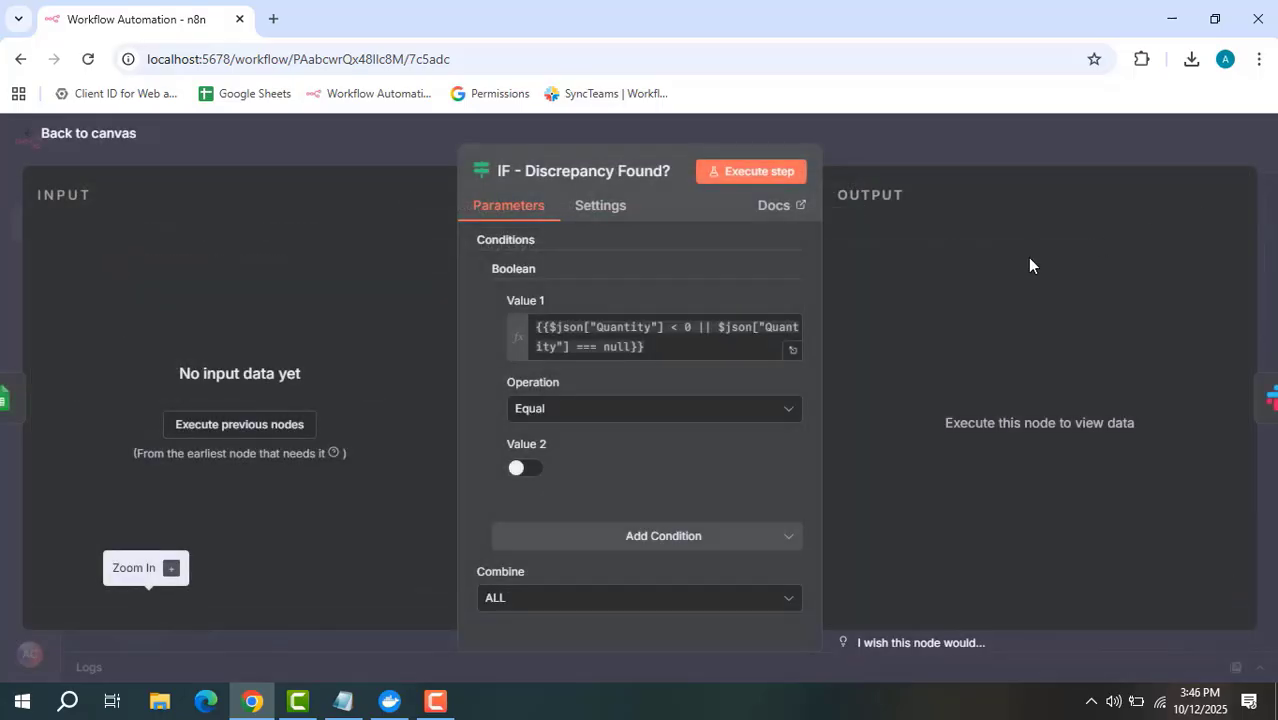
pyautogui.click(930, 140)
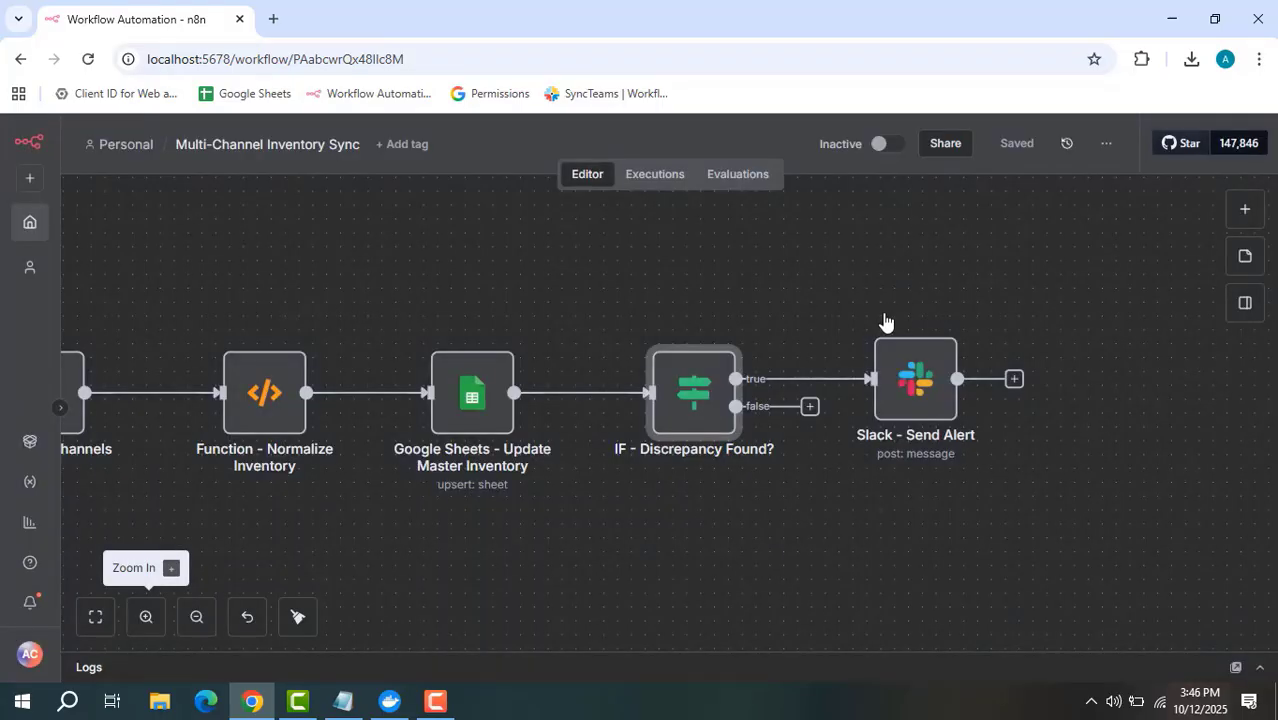
# Step: Review the Slack - Send Alert node's channel and message settings and its full discrepancy alert text, and return to the canvas
pyautogui.doubleClick(915, 392)
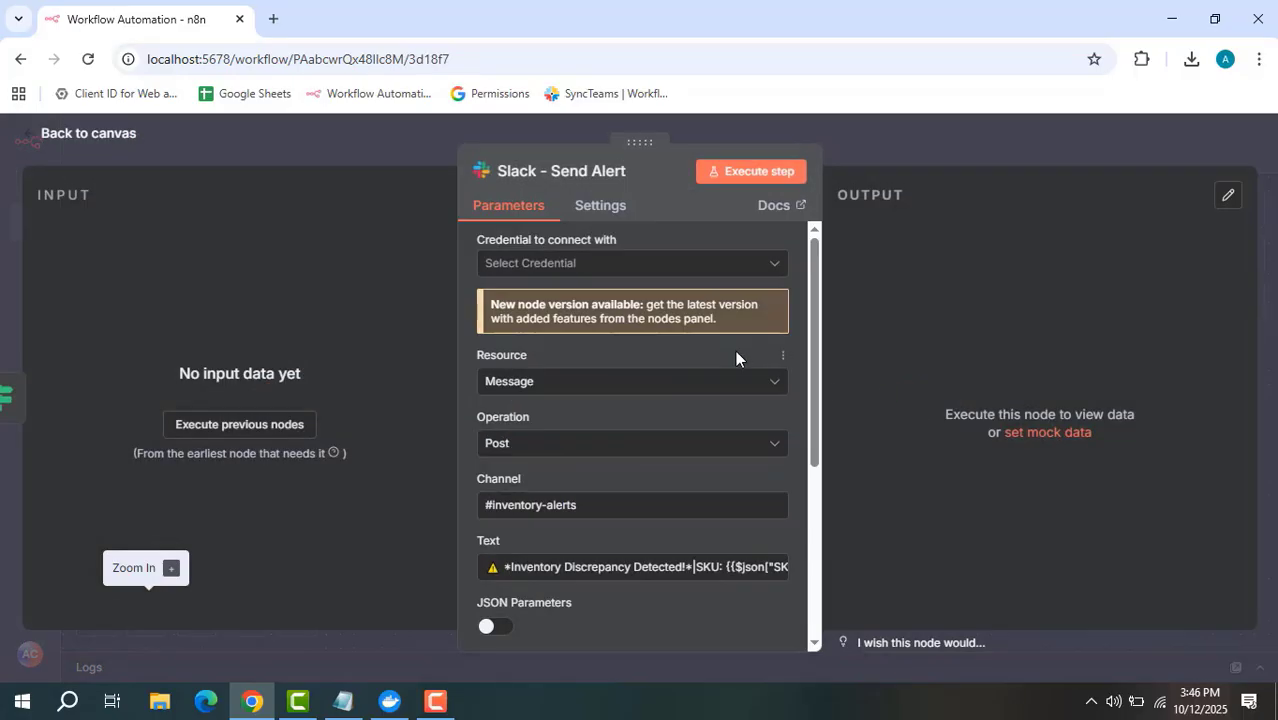
pyautogui.scroll(-3, 665, 330)
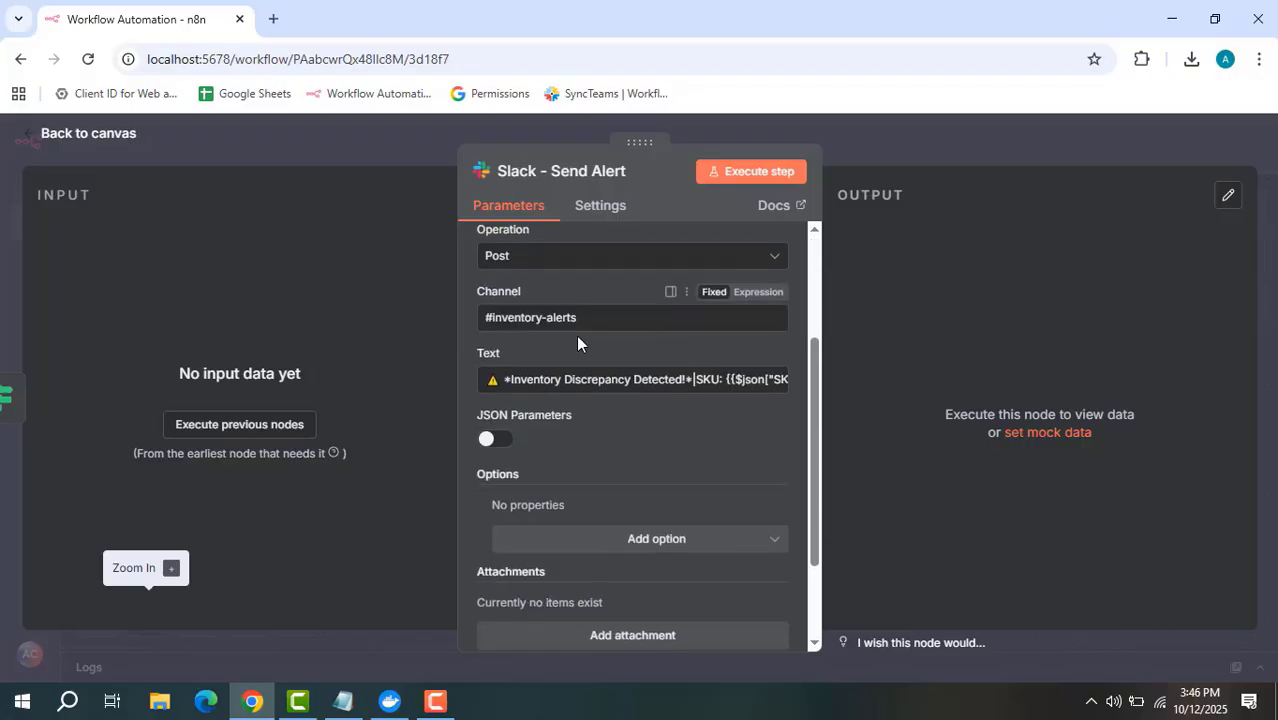
pyautogui.click(779, 388)
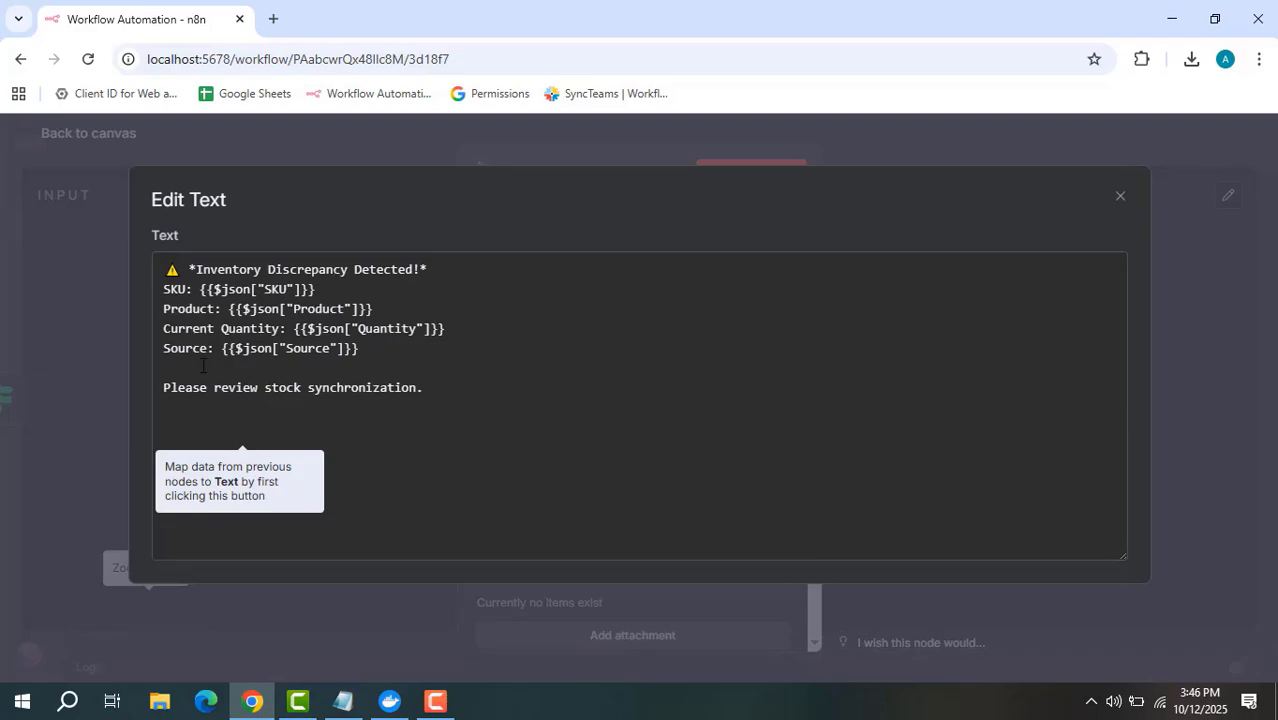
pyautogui.click(447, 432)
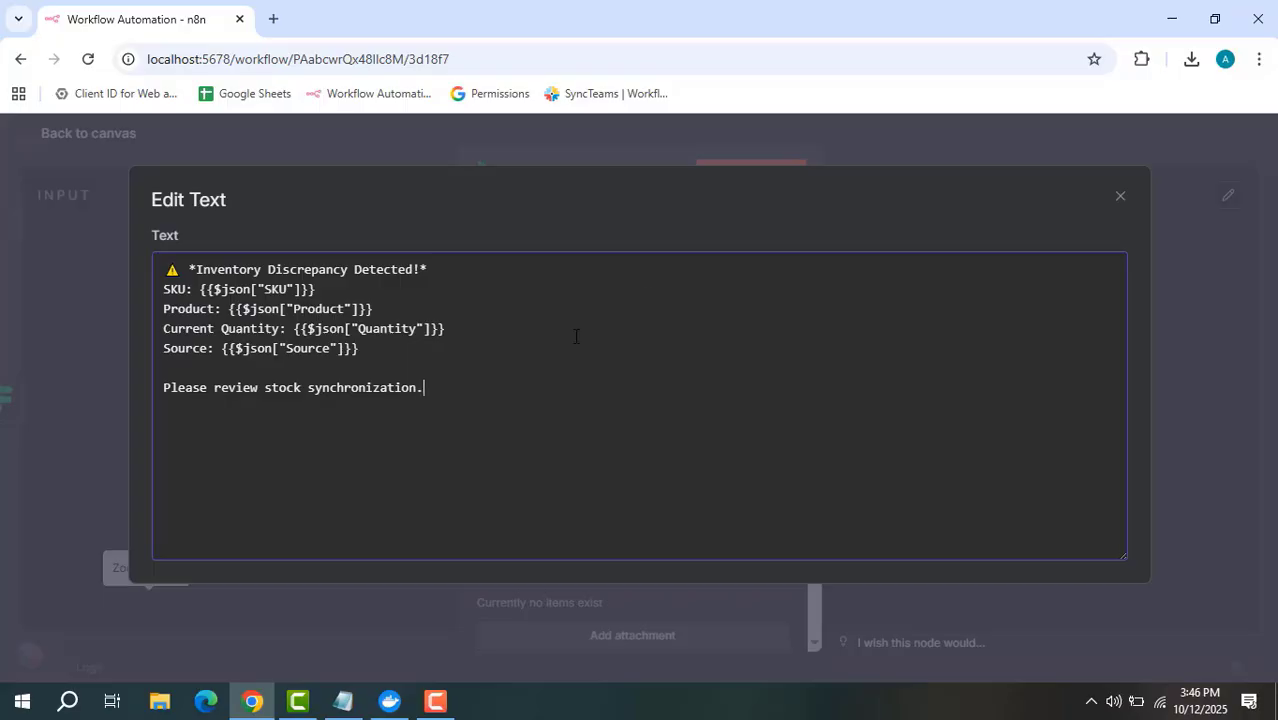
pyautogui.click(875, 150)
pyautogui.click(920, 155)
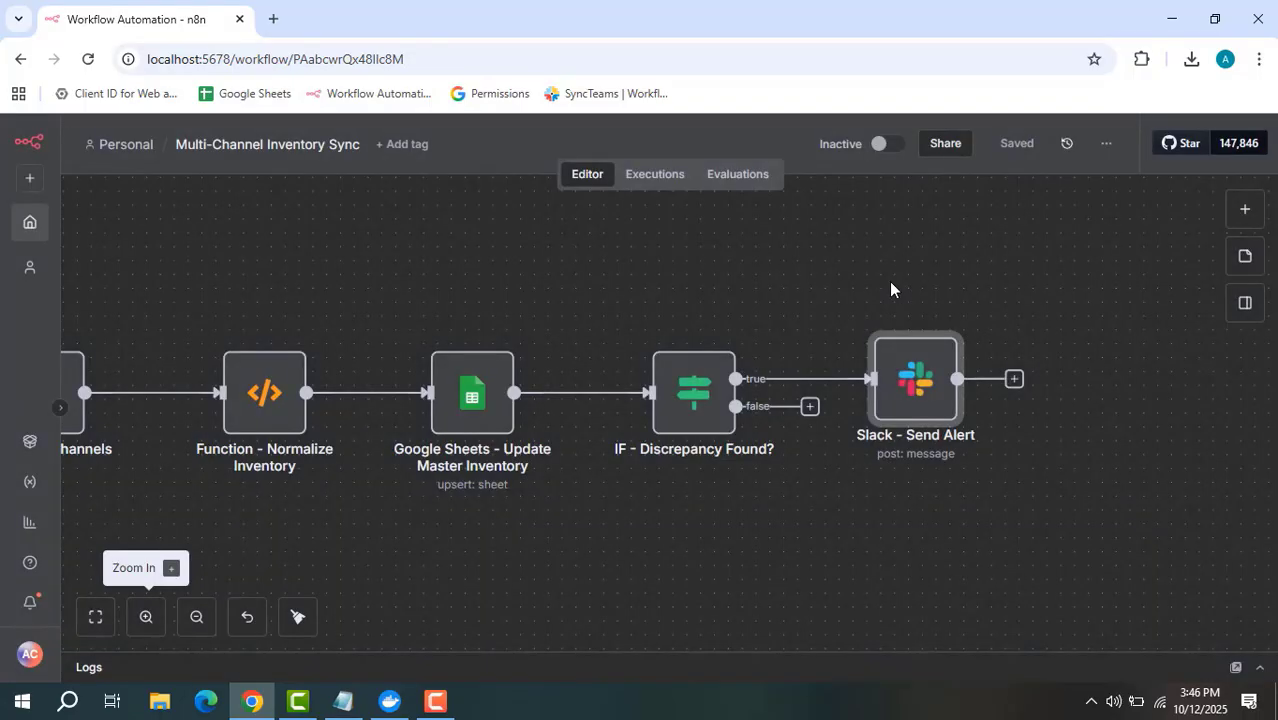